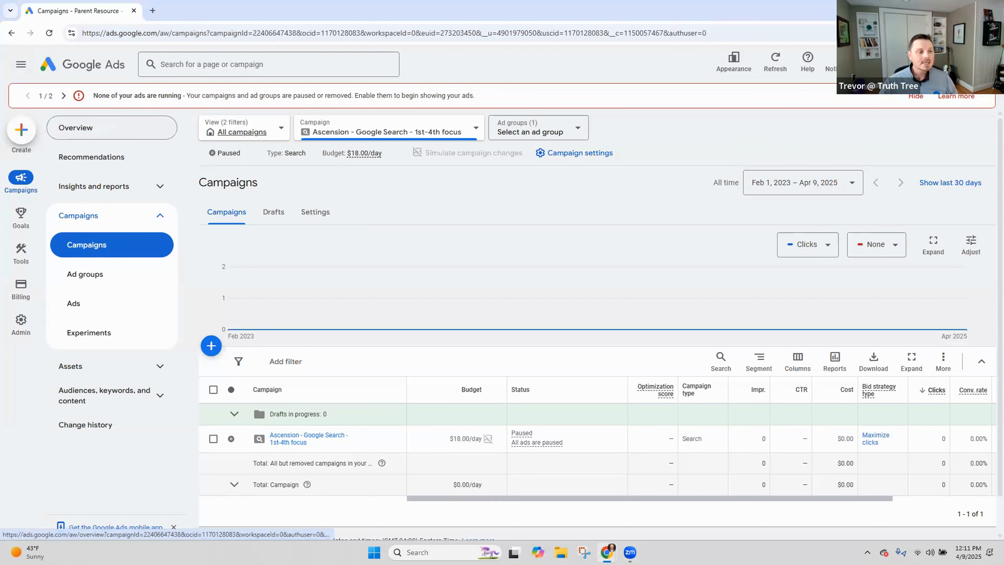
# Create a new campaign with Website traffic as its objective, keeping the Page views conversion goal
pyautogui.click(25, 128)
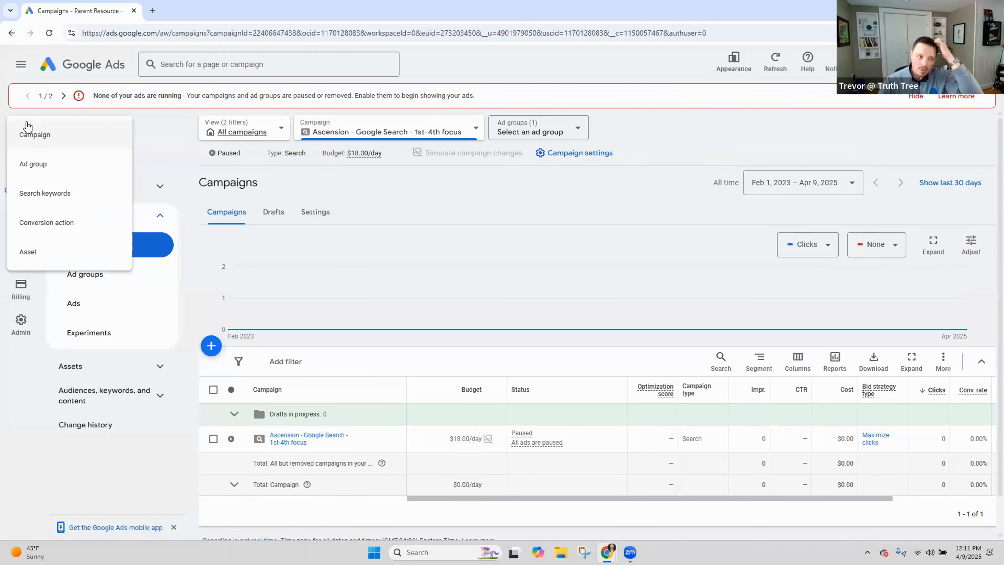
pyautogui.click(34, 128)
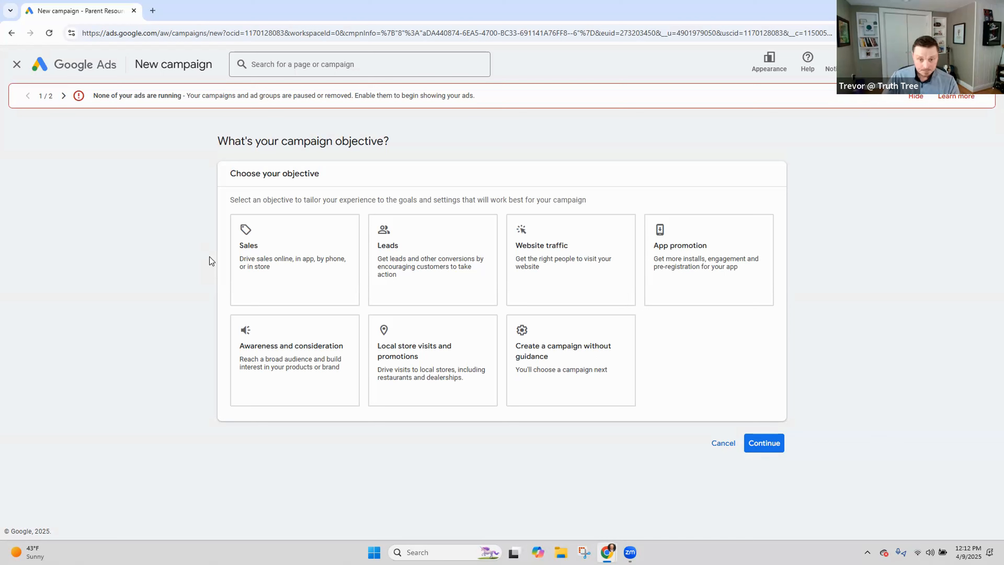
pyautogui.click(400, 250)
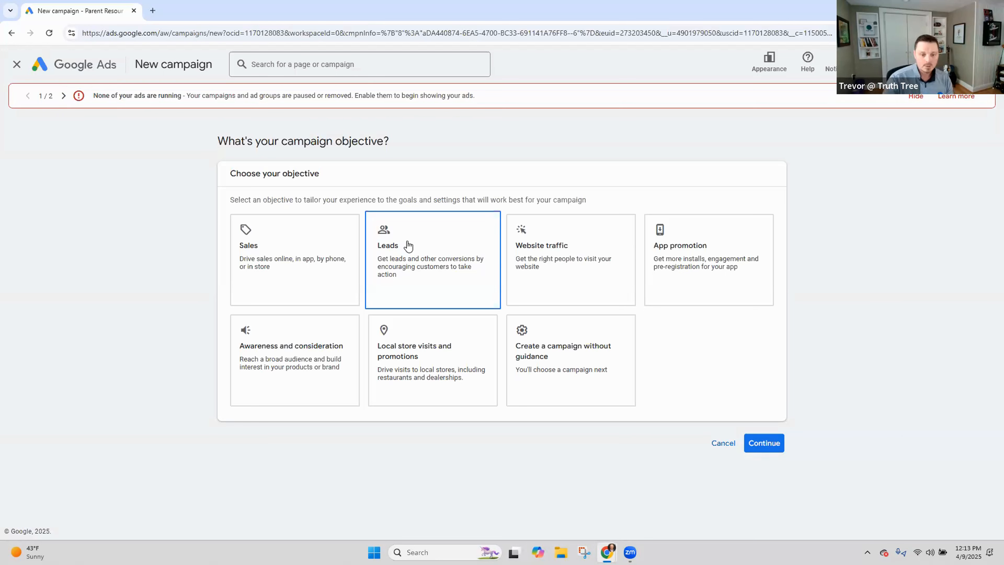
pyautogui.click(558, 253)
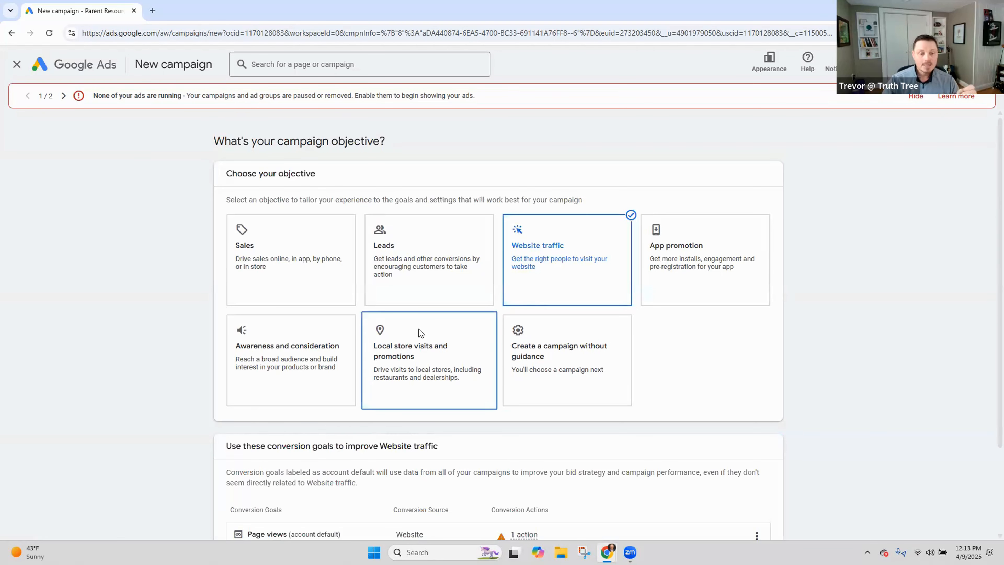
pyautogui.scroll(-3, 419, 332)
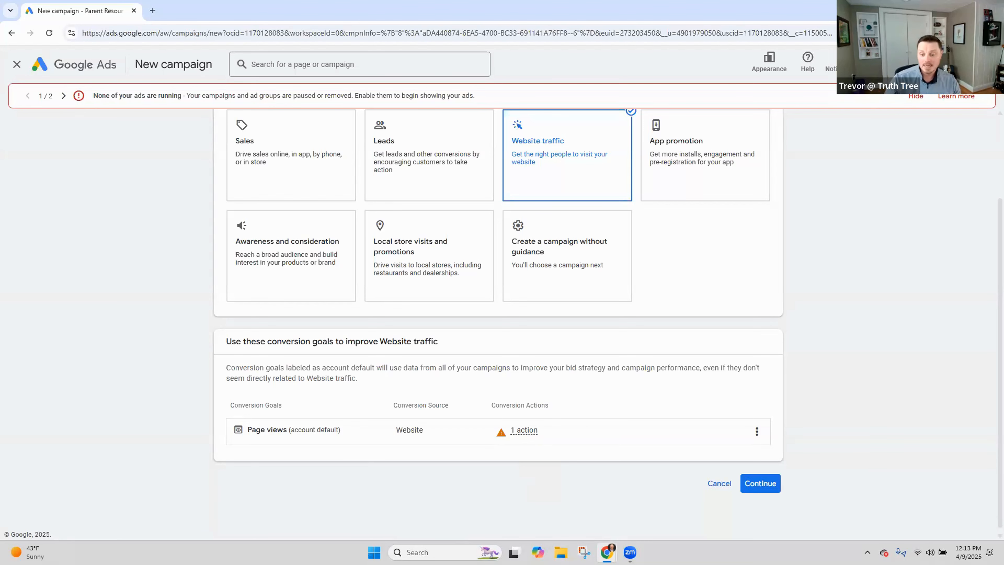
pyautogui.scroll(3, 571, 170)
pyautogui.scroll(-3, 568, 240)
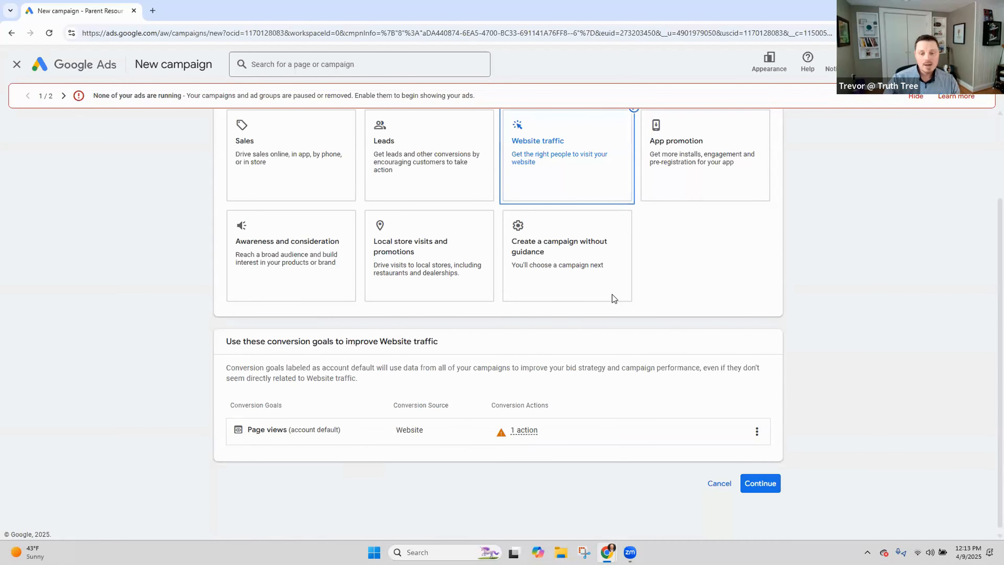
pyautogui.click(760, 483)
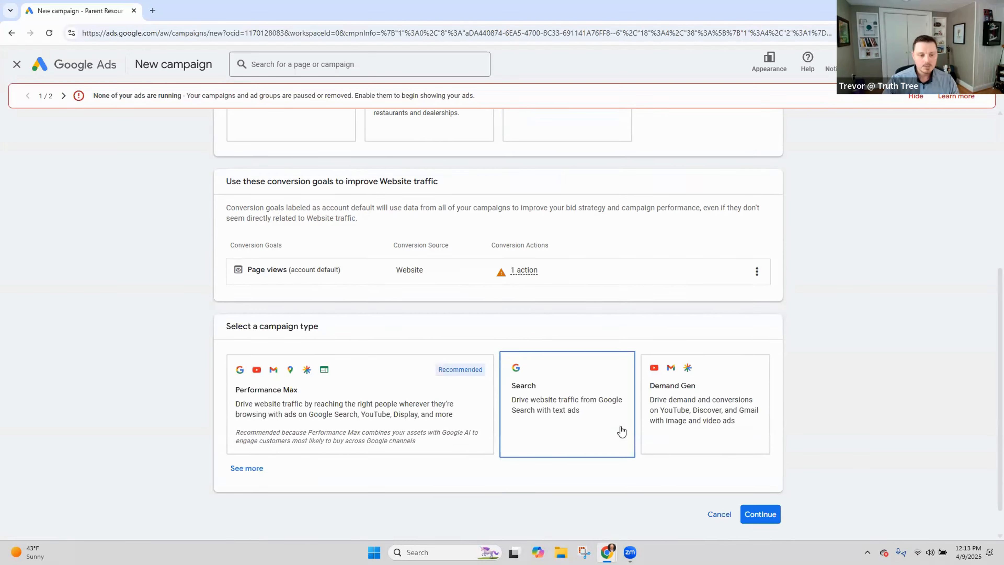
# Choose Search as the campaign type and continue with the business's website left blank
pyautogui.scroll(-1, 622, 431)
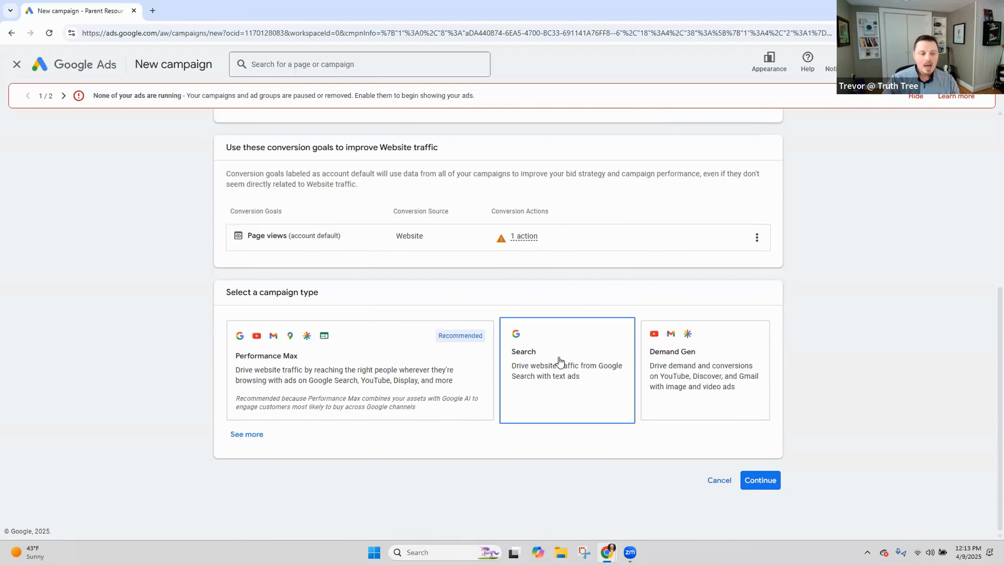
pyautogui.click(329, 391)
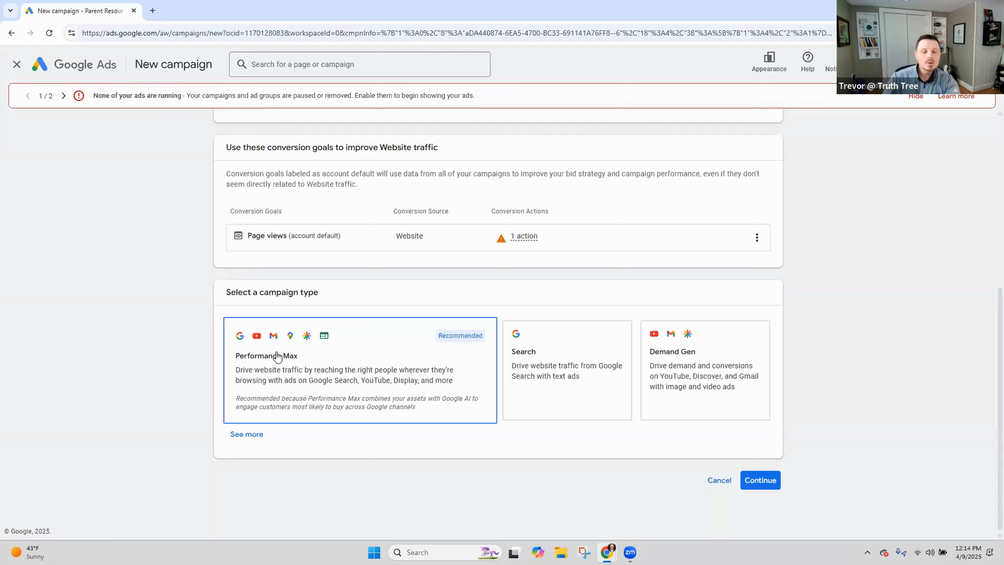
pyautogui.click(603, 372)
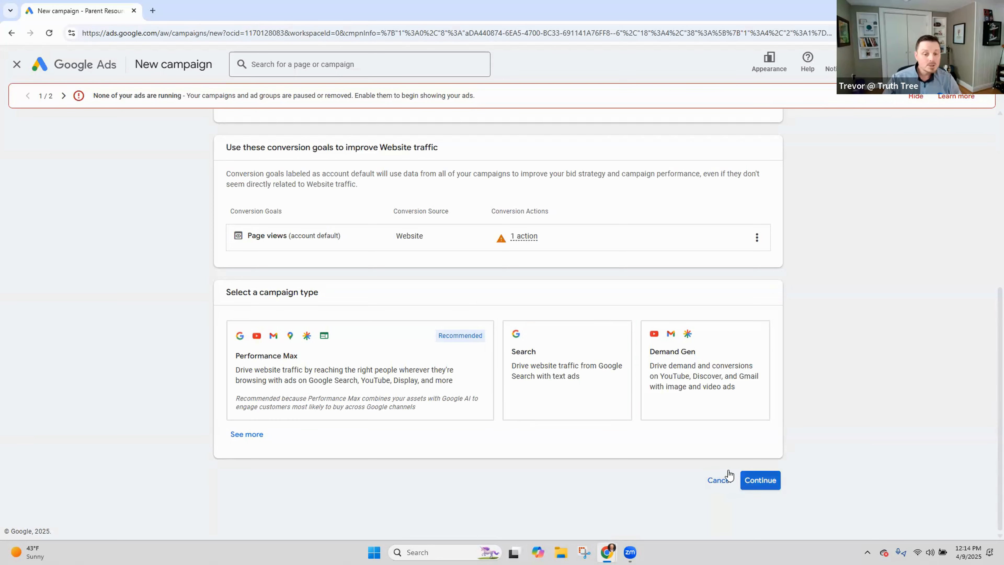
pyautogui.click(754, 488)
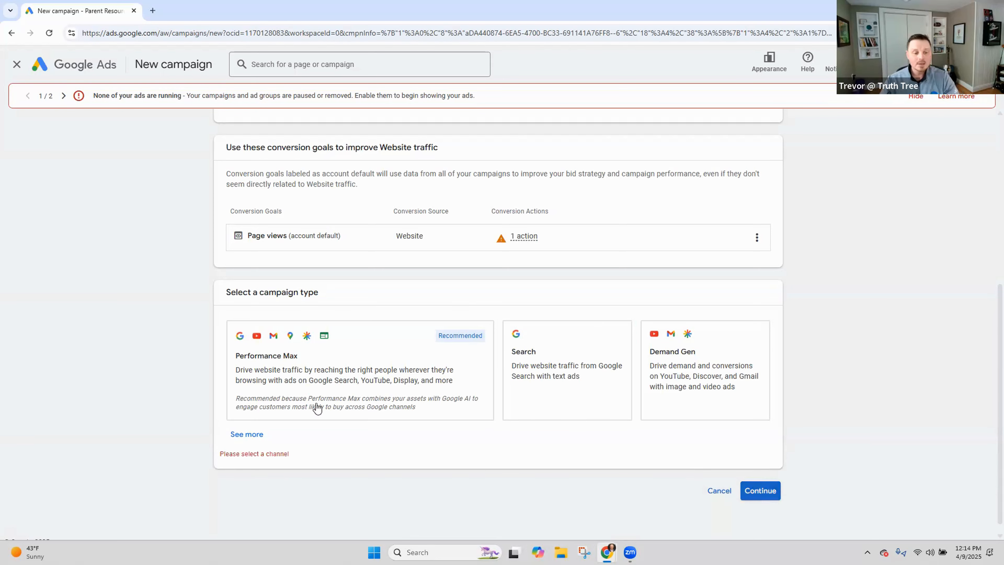
pyautogui.click(542, 352)
pyautogui.scroll(-3, 262, 439)
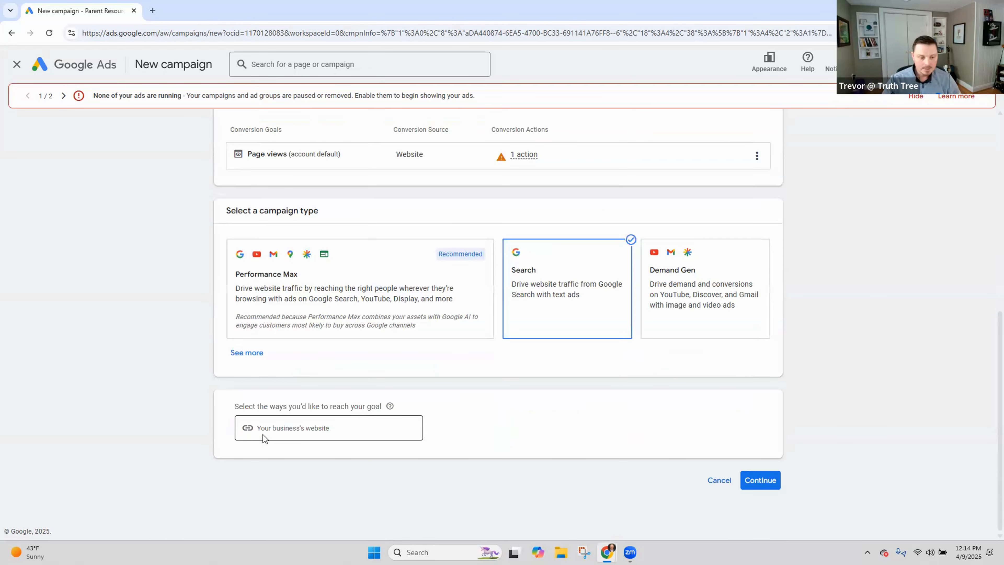
pyautogui.click(286, 431)
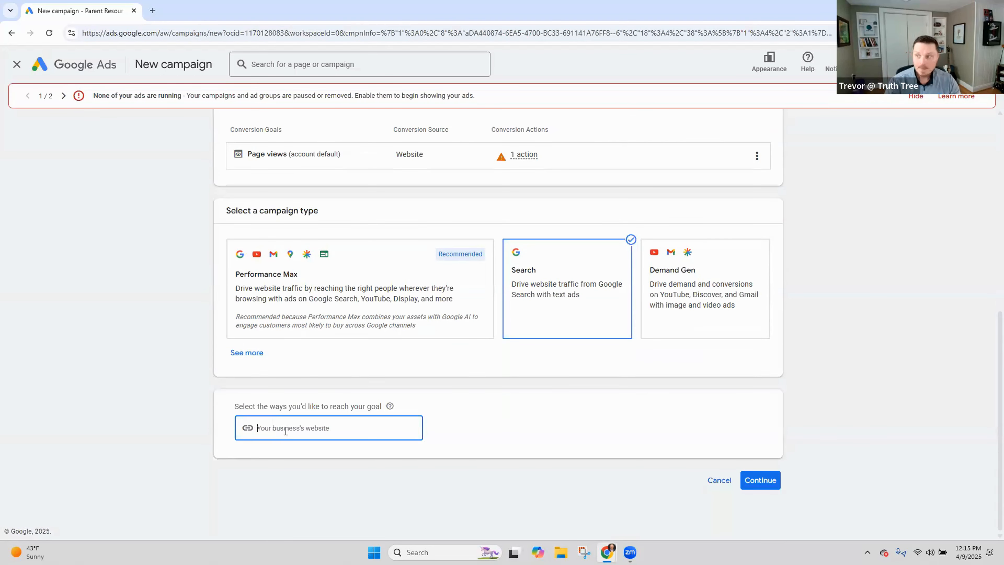
pyautogui.write('a')
pyautogui.press('BackSpace')
pyautogui.click(767, 478)
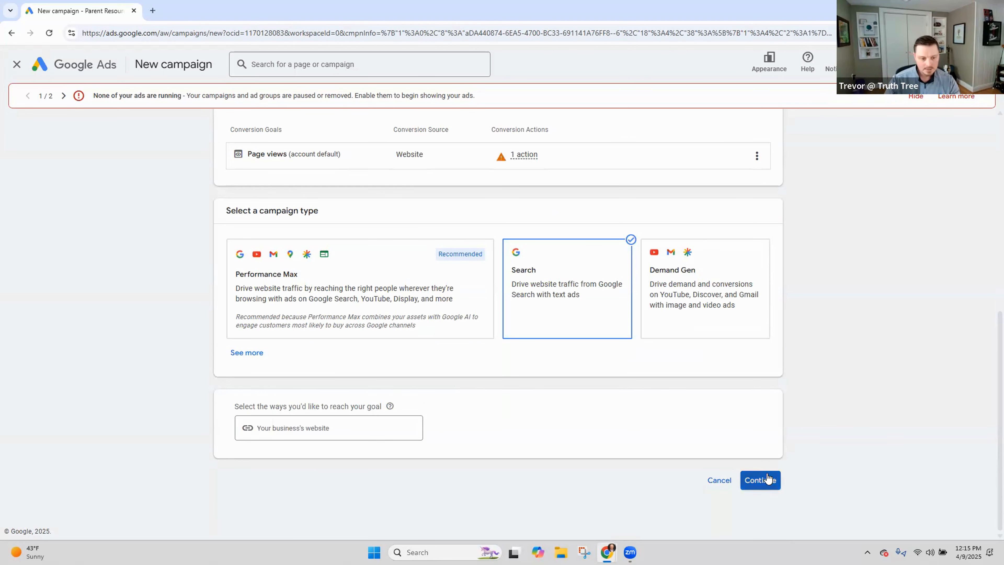
# Name the campaign "A" and continue to the bidding settings
pyautogui.scroll(-3, 569, 426)
pyautogui.click(294, 415)
pyautogui.doubleClick(294, 416)
pyautogui.tripleClick(293, 415)
pyautogui.write('A')
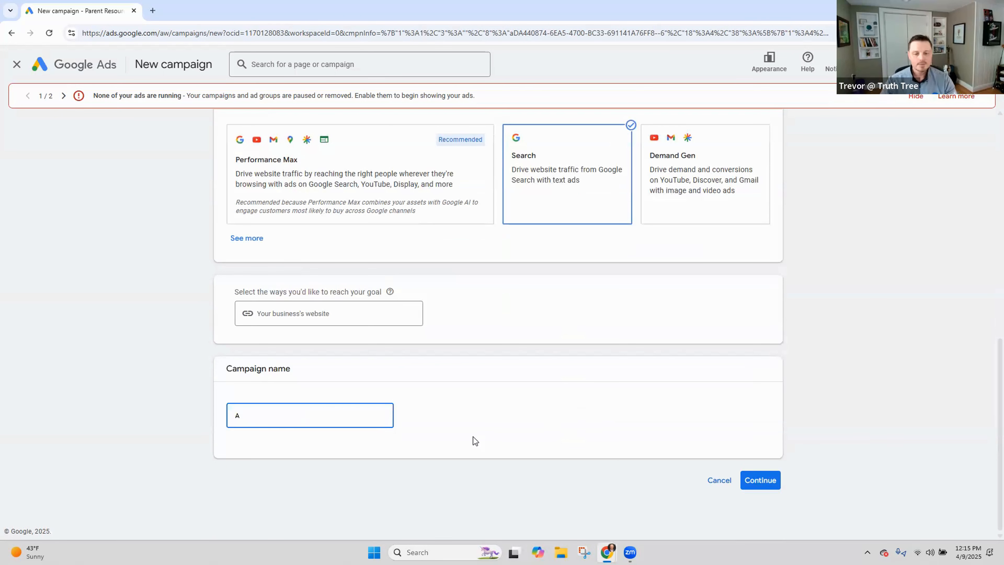
pyautogui.click(751, 476)
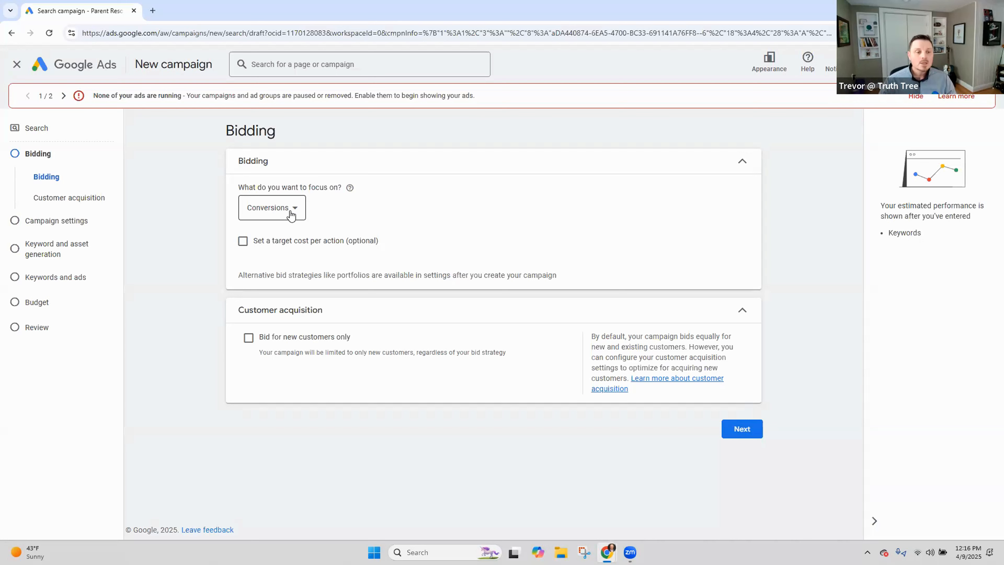
# Focus bidding on Clicks, enable the maximum cost per click bid limit without an amount, and continue to the campaign settings
pyautogui.click(292, 213)
pyautogui.click(294, 284)
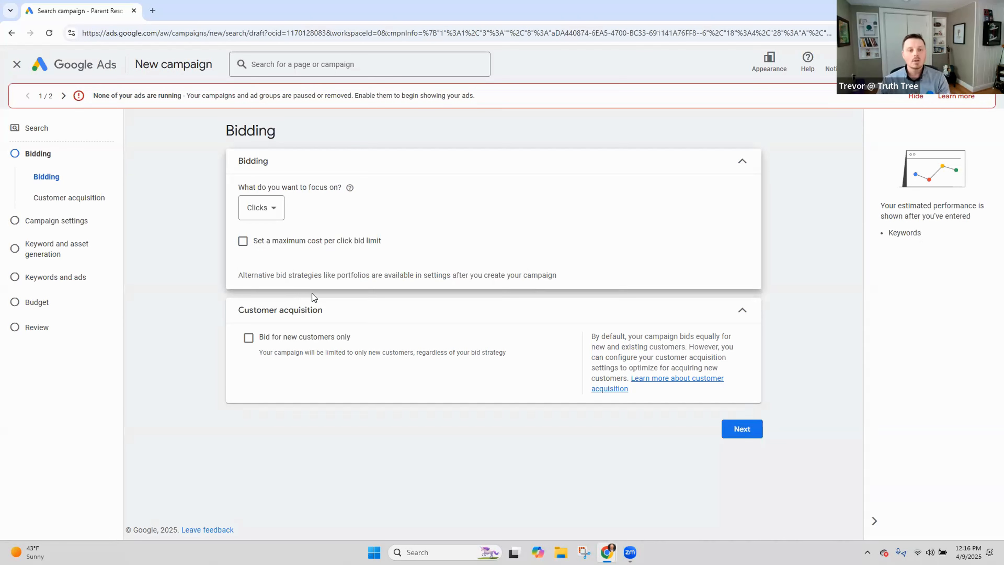
pyautogui.click(243, 242)
pyautogui.moveTo(265, 242); pyautogui.dragTo(381, 244)
pyautogui.click(242, 241)
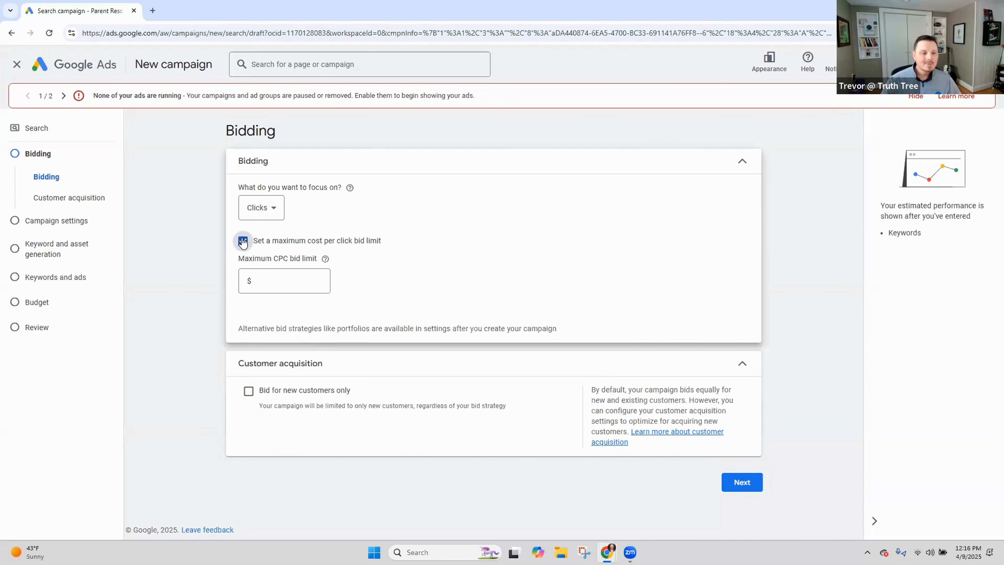
pyautogui.click(299, 283)
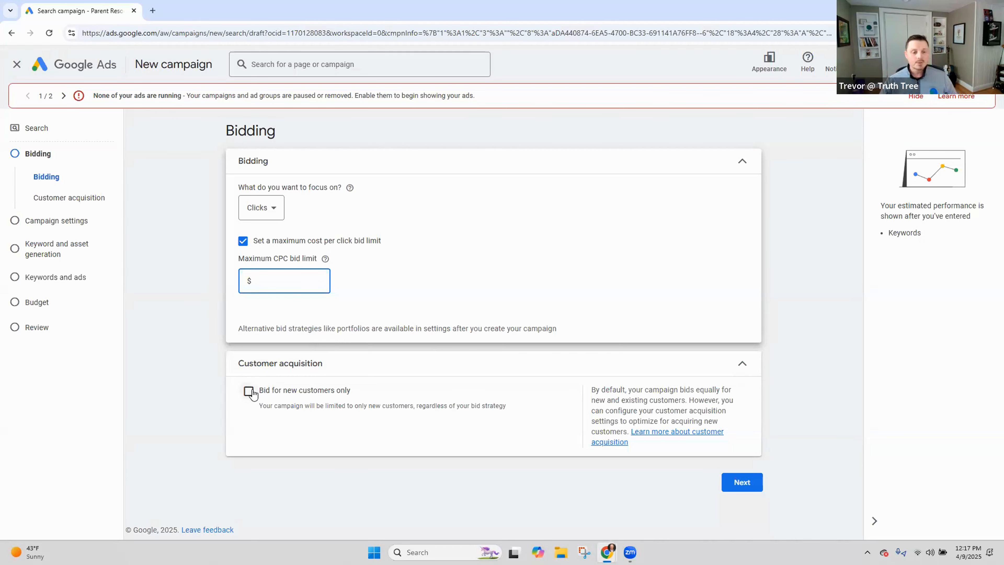
pyautogui.moveTo(403, 389); pyautogui.dragTo(277, 382)
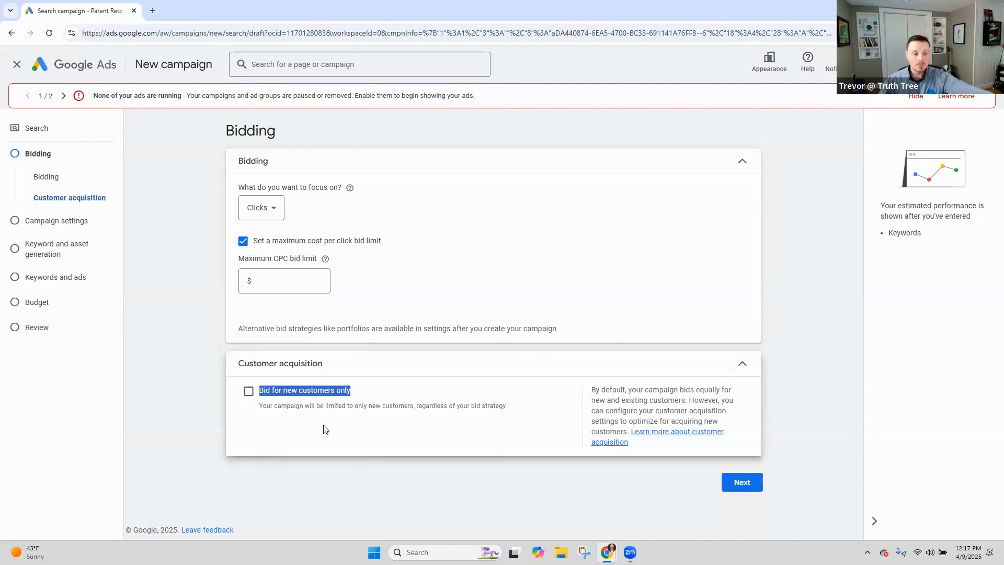
pyautogui.click(740, 482)
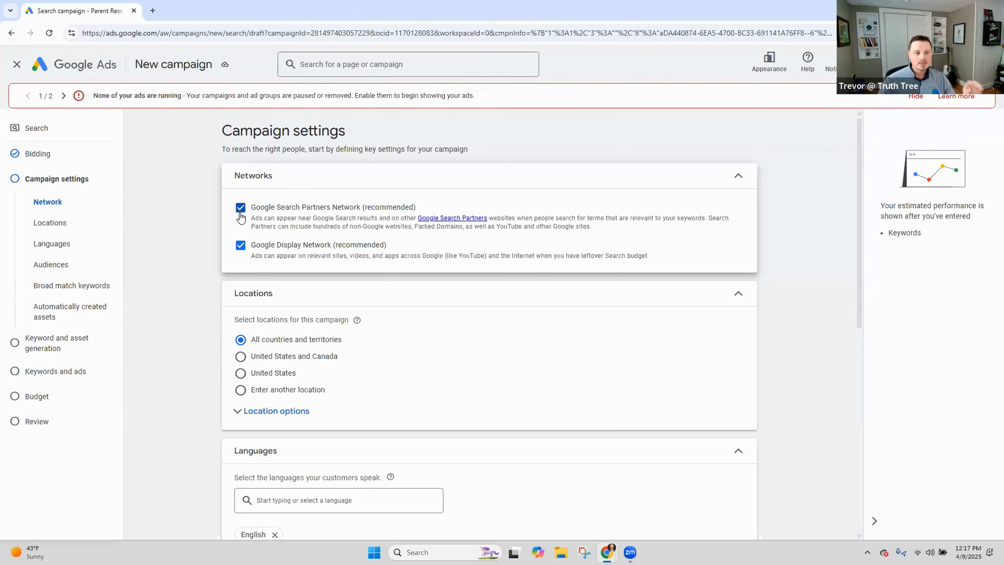
# Exclude the Google Search Partners Network and the Google Display Network from the campaign
pyautogui.click(242, 210)
pyautogui.click(241, 289)
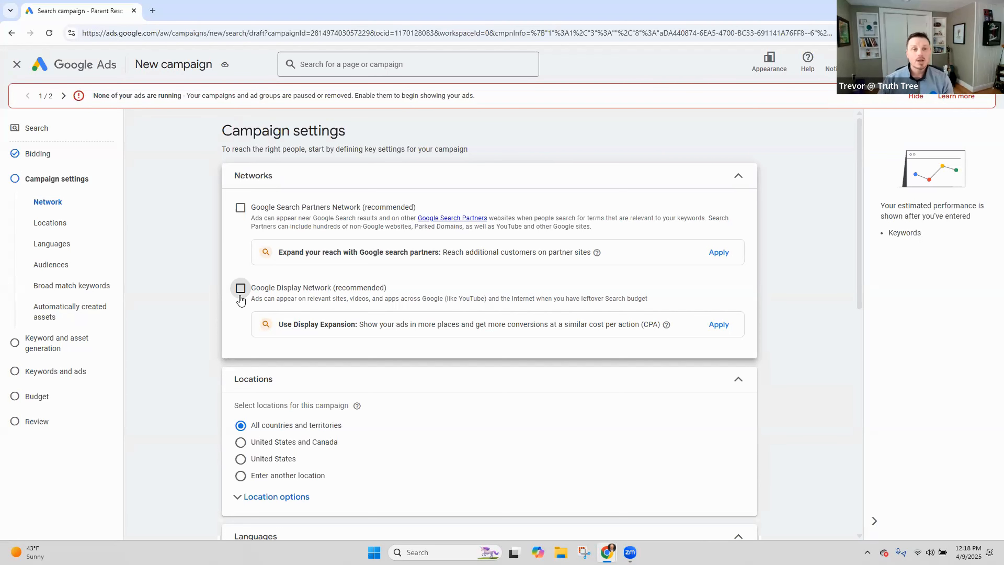
# Expand the location options and limit targeting to Presence: people in or regularly in the included locations
pyautogui.scroll(-3, 241, 300)
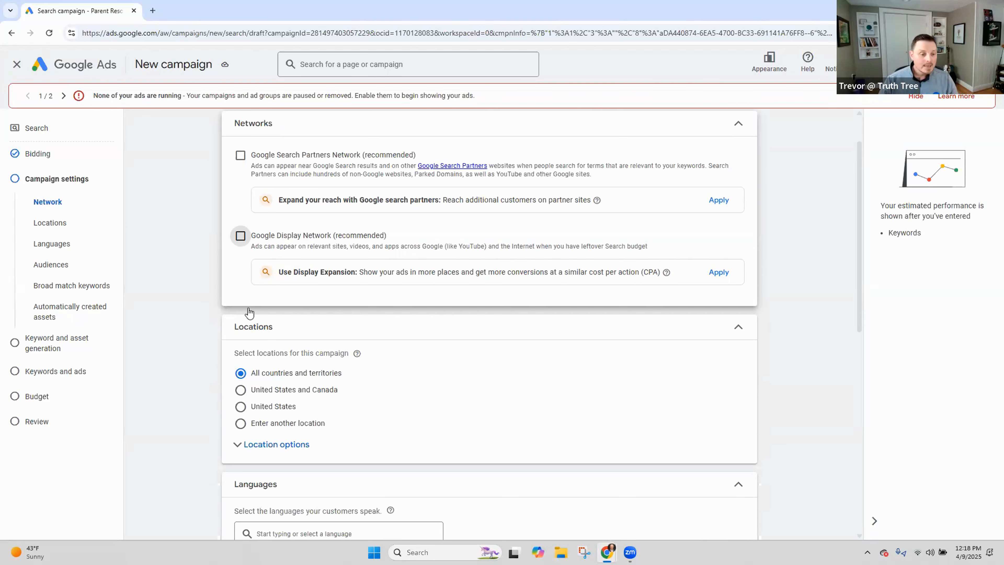
pyautogui.click(284, 344)
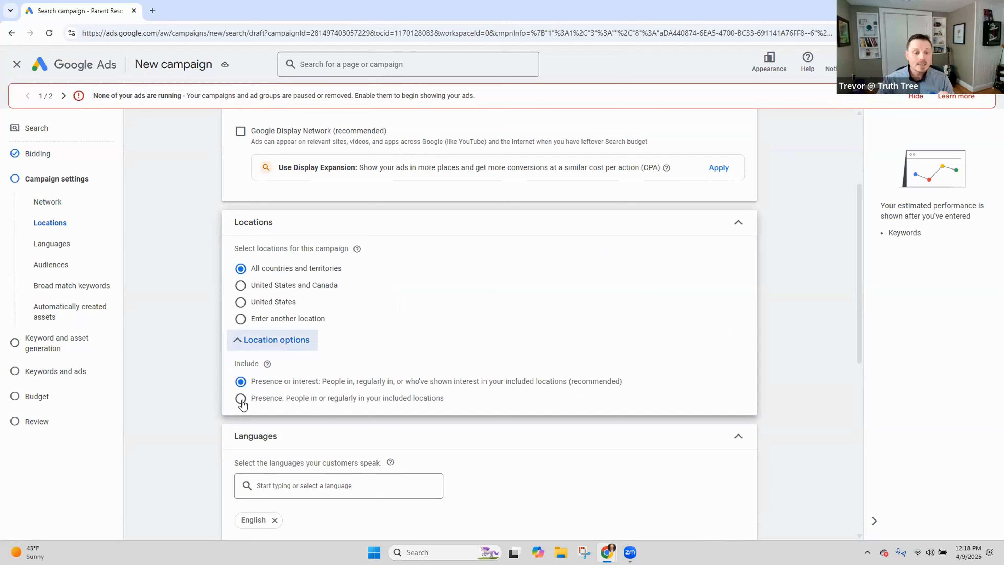
pyautogui.moveTo(284, 405); pyautogui.dragTo(431, 402)
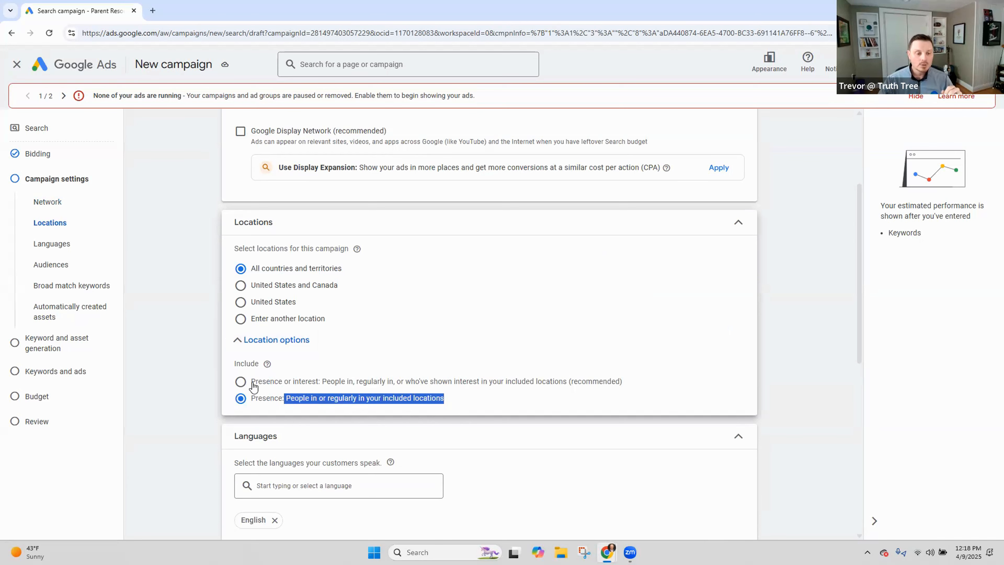
pyautogui.moveTo(255, 383); pyautogui.dragTo(623, 393)
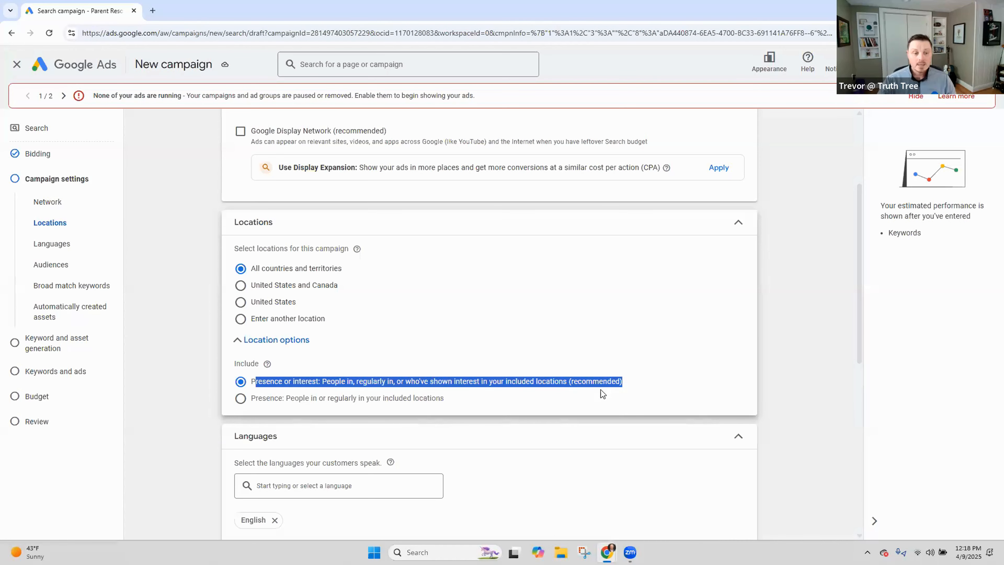
pyautogui.click(240, 398)
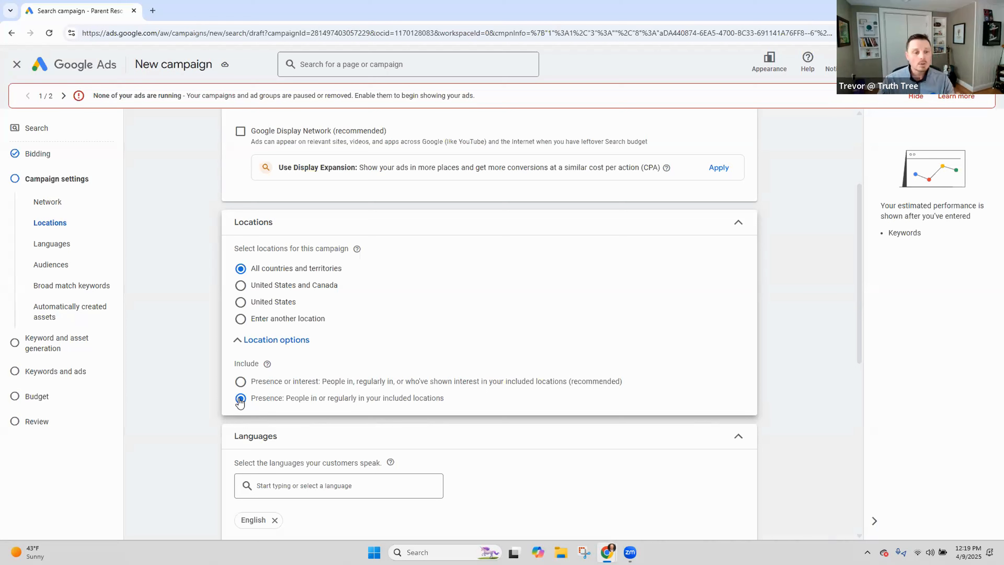
pyautogui.moveTo(245, 399); pyautogui.dragTo(455, 402)
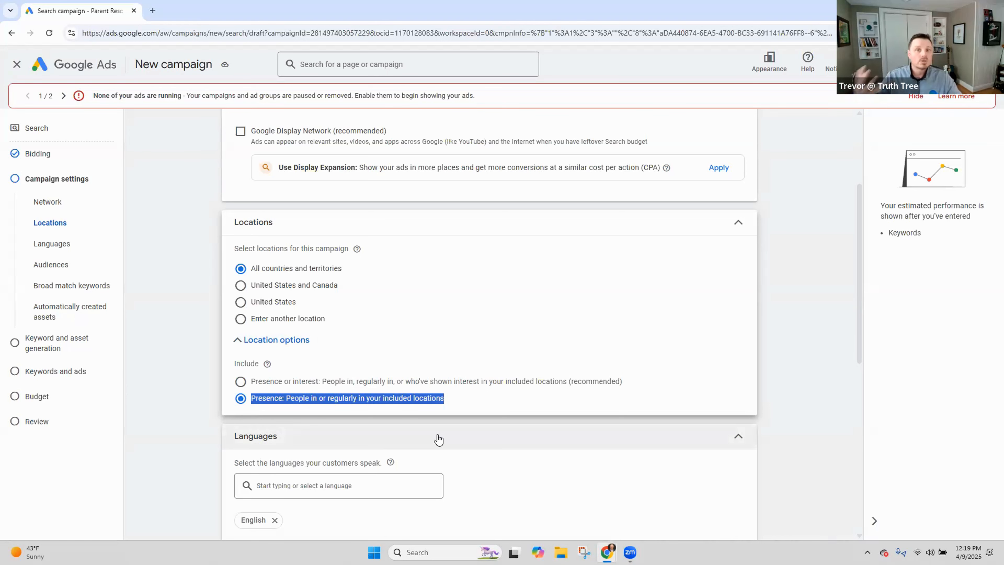
# Choose to enter another location for the campaign and open the advanced location search
pyautogui.click(241, 318)
pyautogui.scroll(-2, 309, 312)
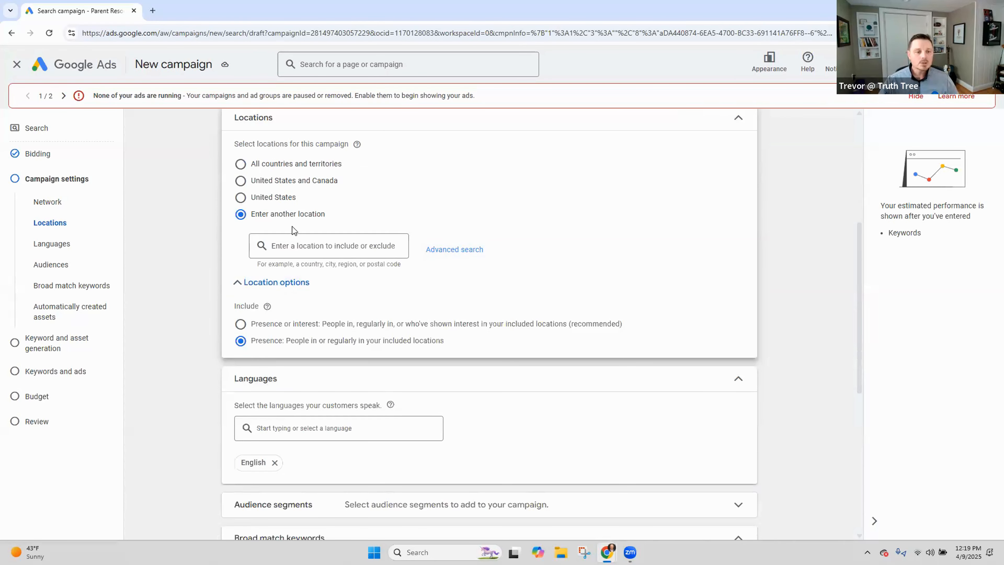
pyautogui.click(459, 251)
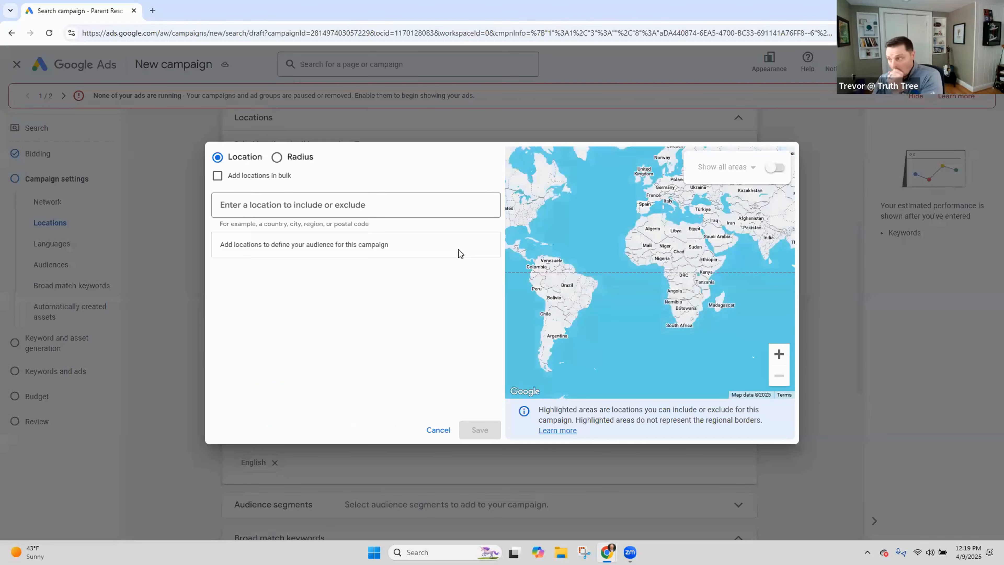
pyautogui.click(411, 209)
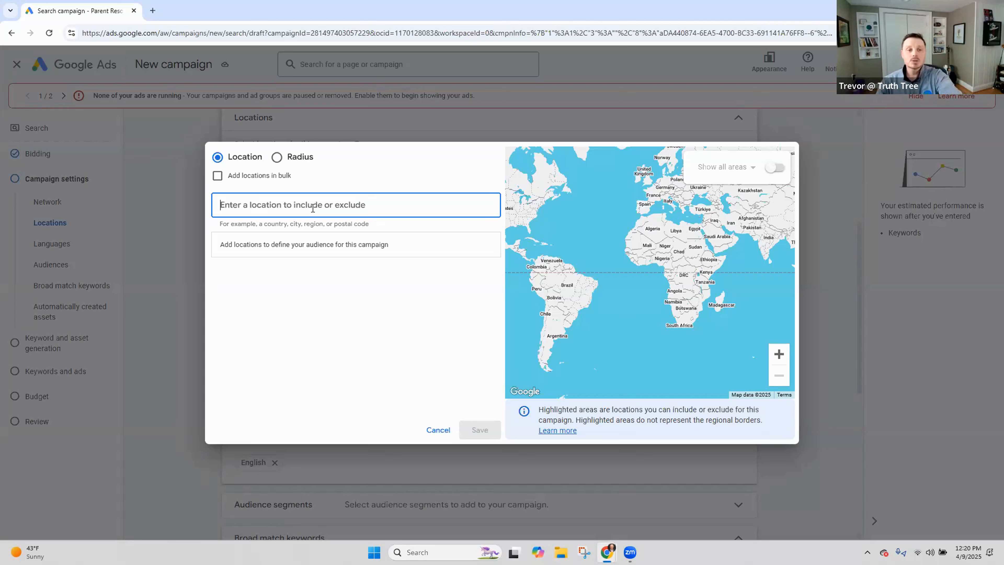
# Use radius targeting to include a 20 mi area around Lafayette, LA
pyautogui.click(275, 157)
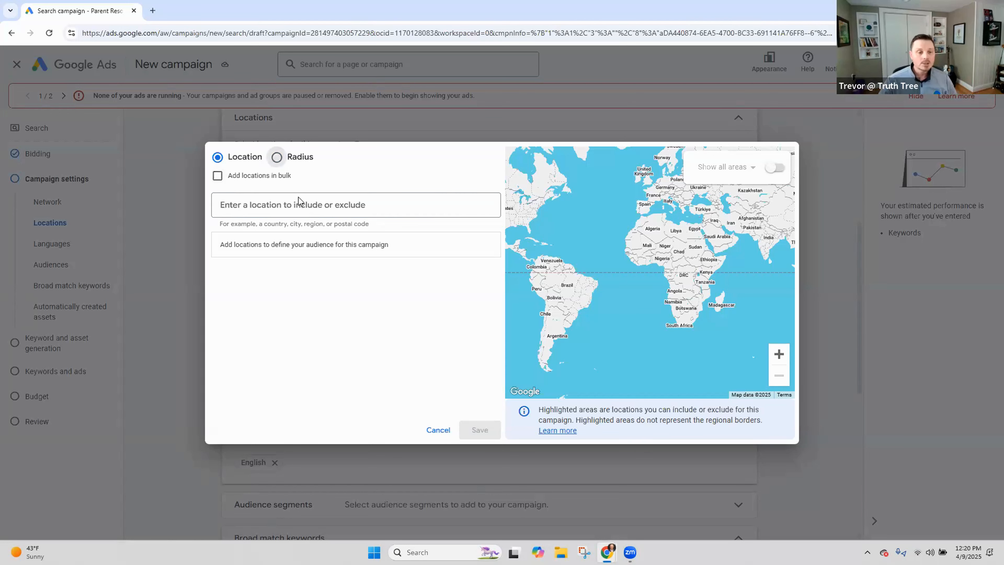
pyautogui.click(306, 205)
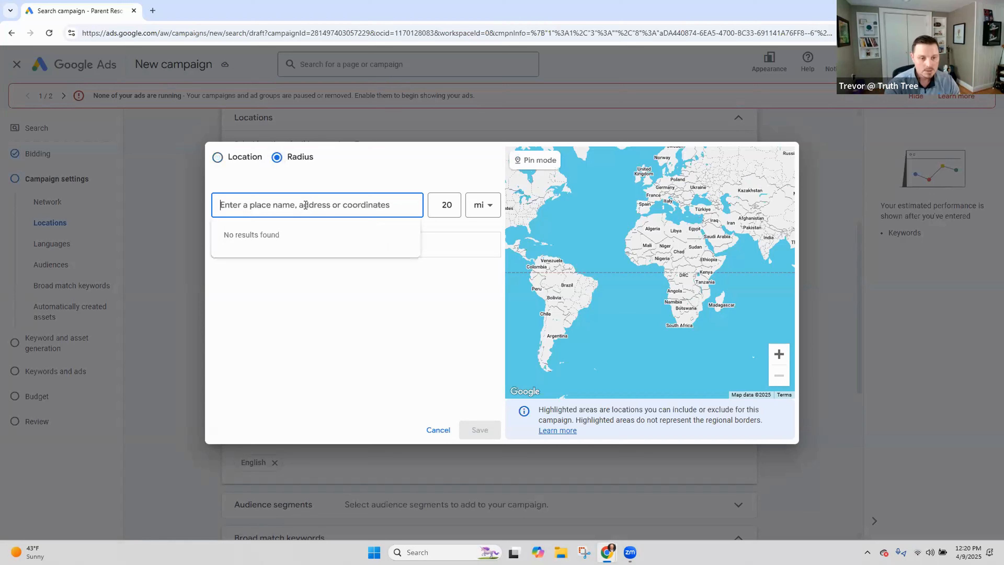
pyautogui.write('laf')
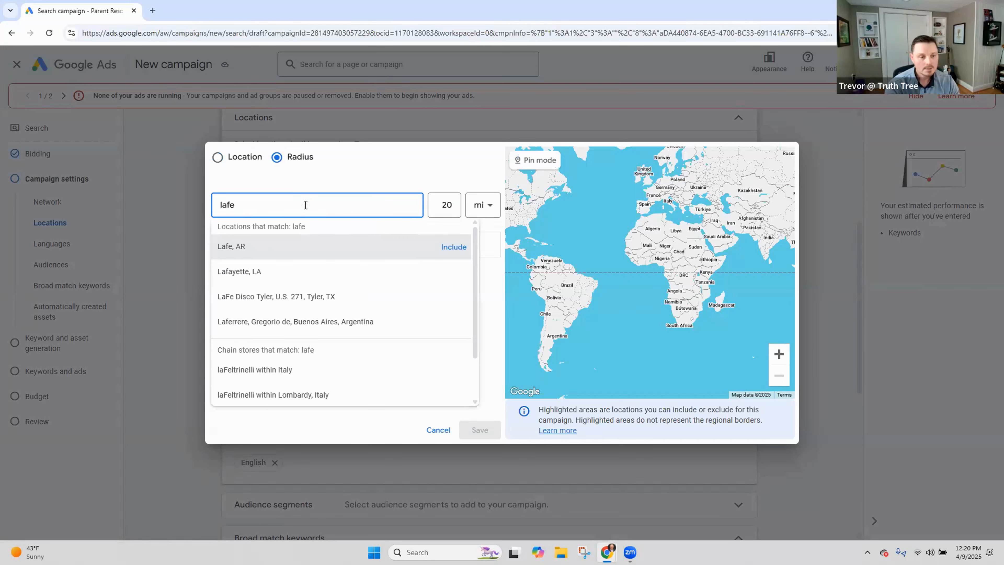
pyautogui.write('ayet')
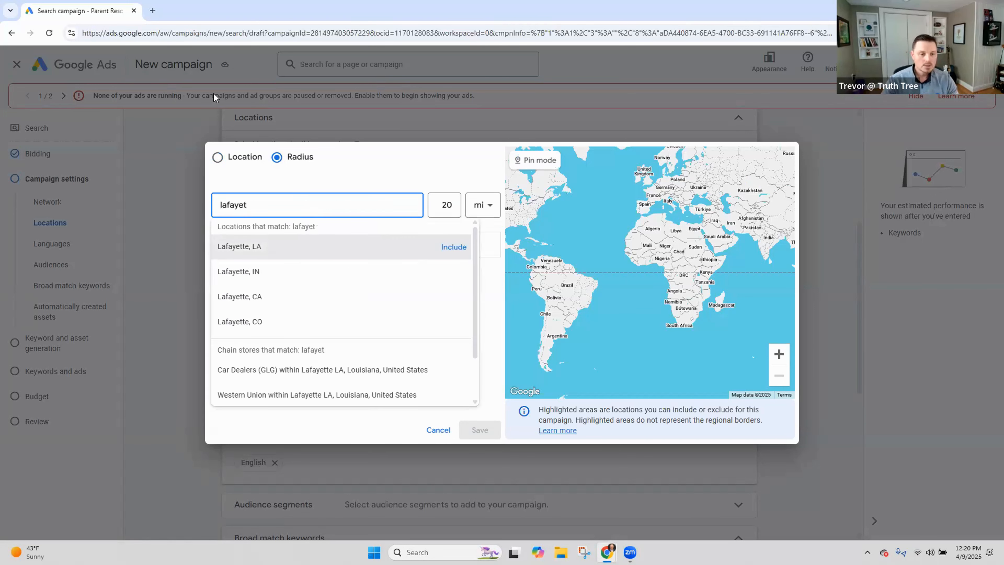
pyautogui.click(358, 248)
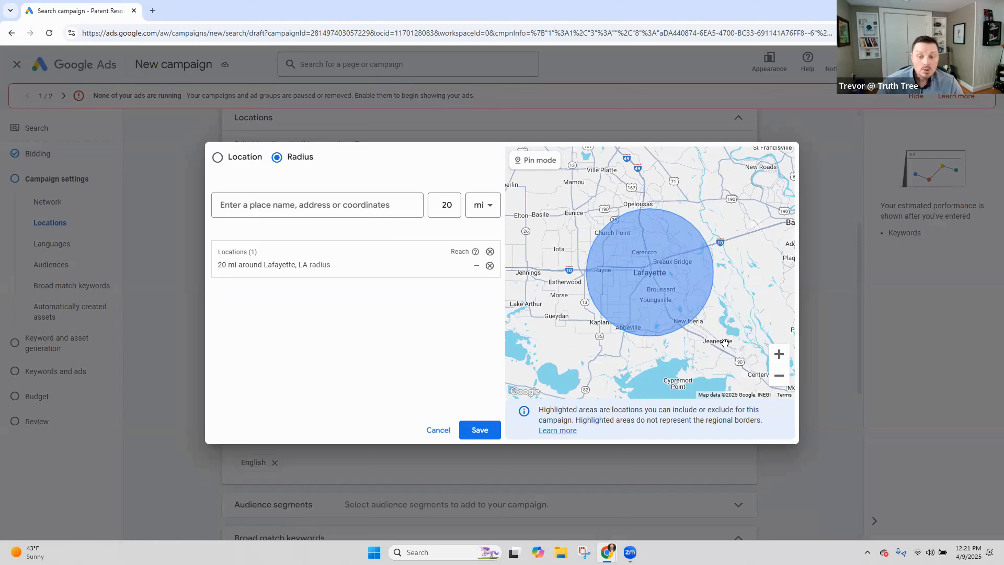
# Include a second 20 mi radius by placing a pin on the map southeast of Lafayette, near Jeanerette
pyautogui.click(328, 204)
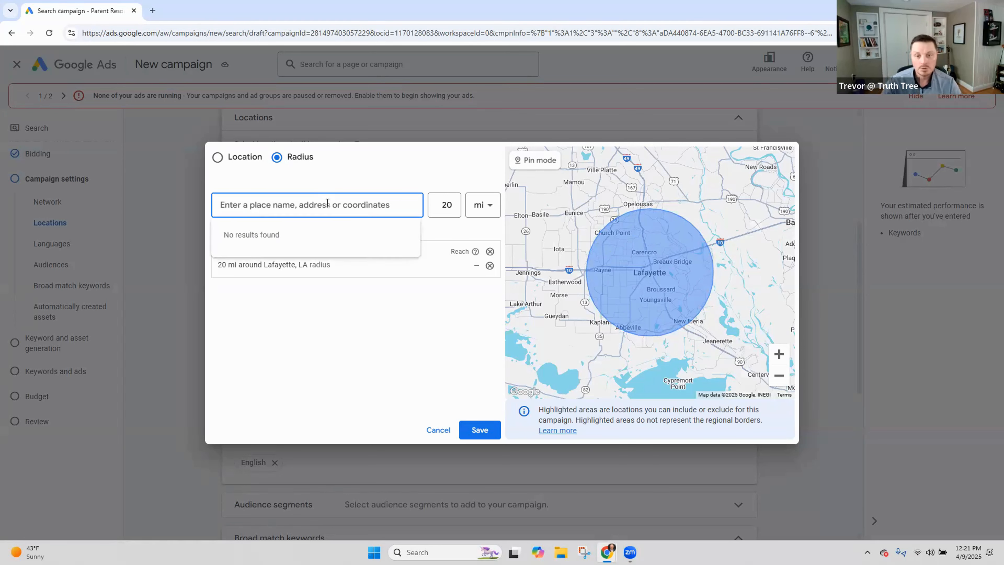
pyautogui.click(537, 160)
pyautogui.click(724, 337)
pyautogui.click(613, 326)
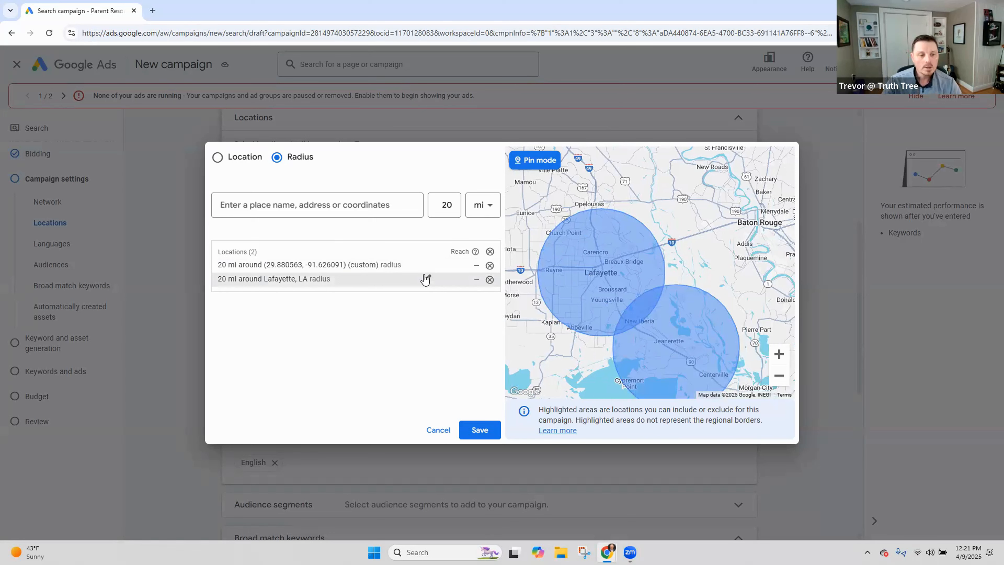
# Set the target radius of the custom pin location near Jeanerette to 1 mi
pyautogui.click(427, 265)
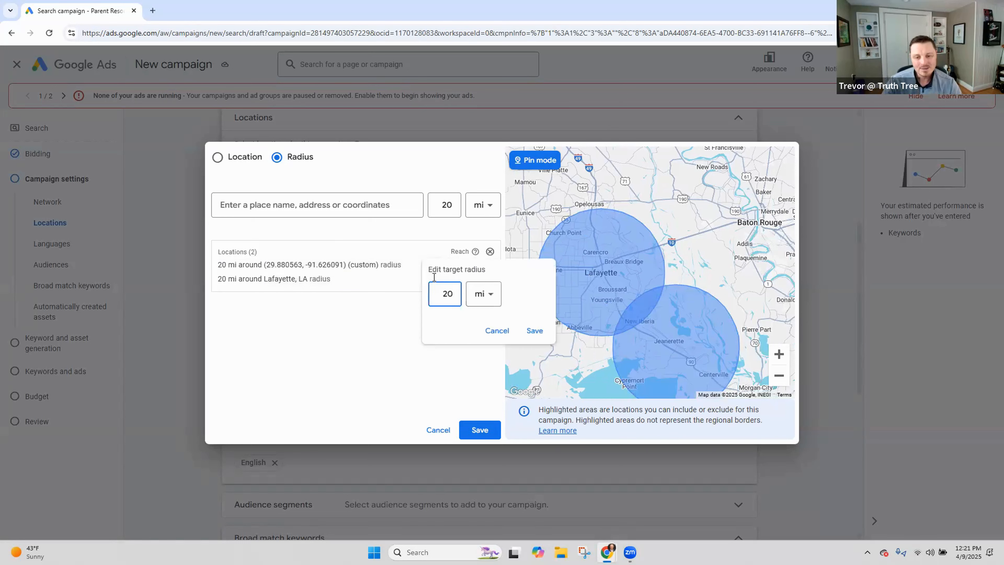
pyautogui.doubleClick(443, 293)
pyautogui.write('1')
pyautogui.click(534, 331)
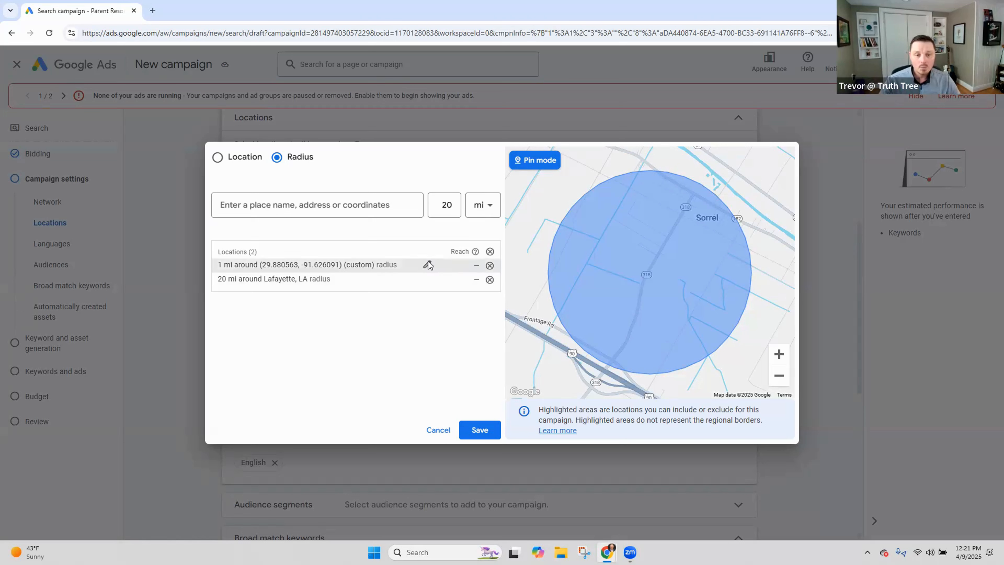
# Change the radius unit of the 1 mi custom location to kilometres
pyautogui.click(428, 264)
pyautogui.click(486, 294)
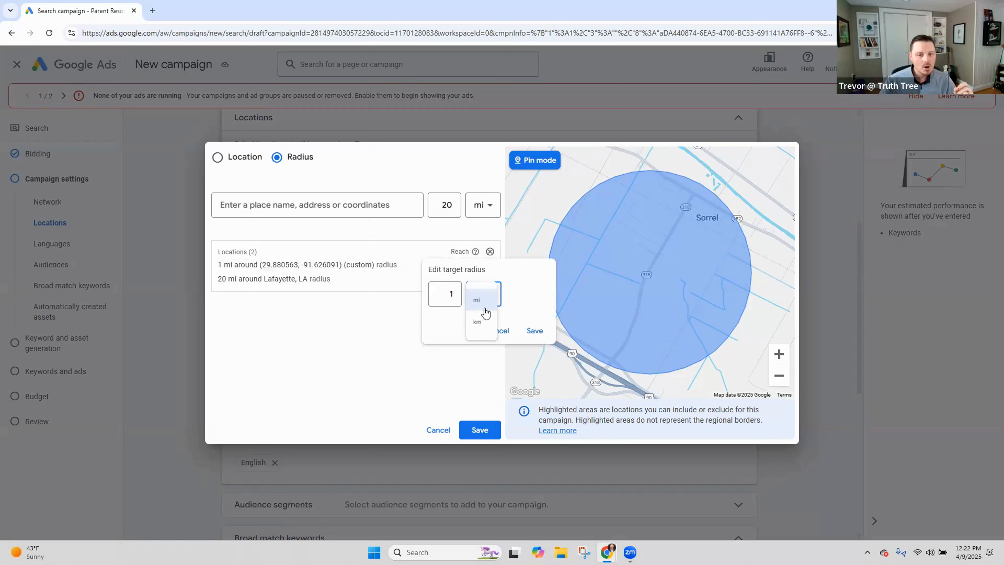
pyautogui.click(478, 322)
pyautogui.click(534, 331)
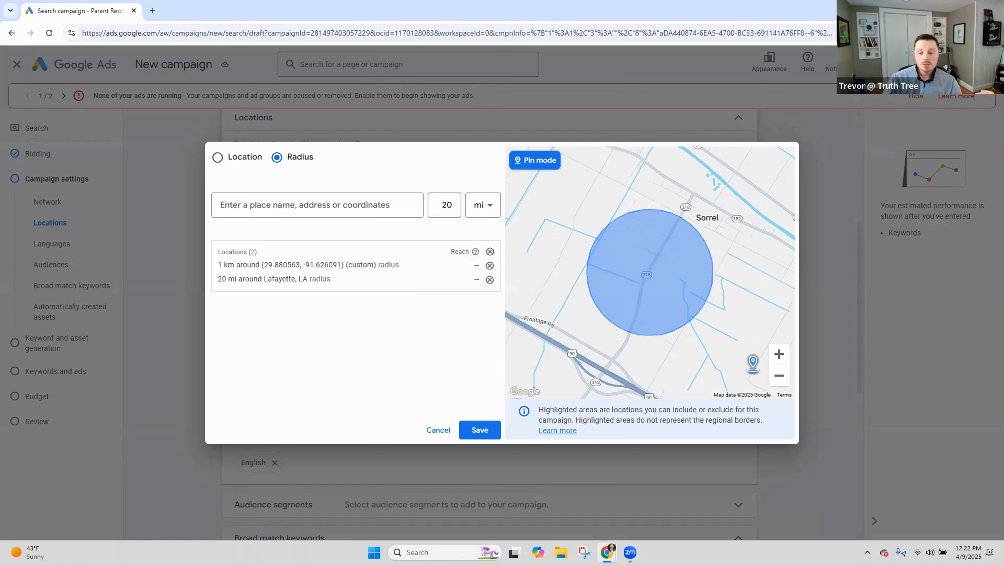
# Include another 20 mi pin radius just west of the small custom location and save the location targets
pyautogui.click(773, 382)
pyautogui.click(773, 383)
pyautogui.click(773, 382)
pyautogui.click(775, 379)
pyautogui.click(775, 379)
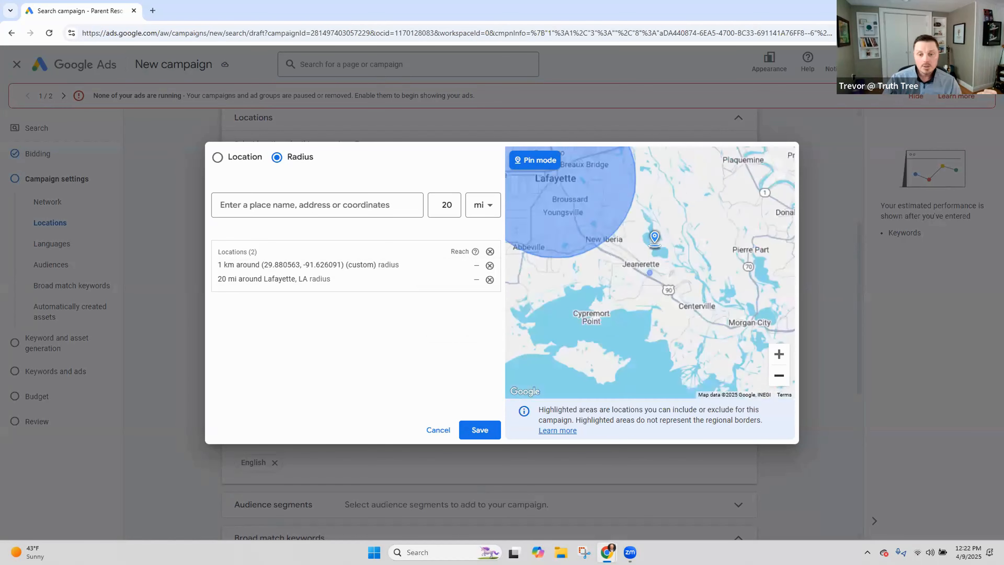
pyautogui.click(629, 268)
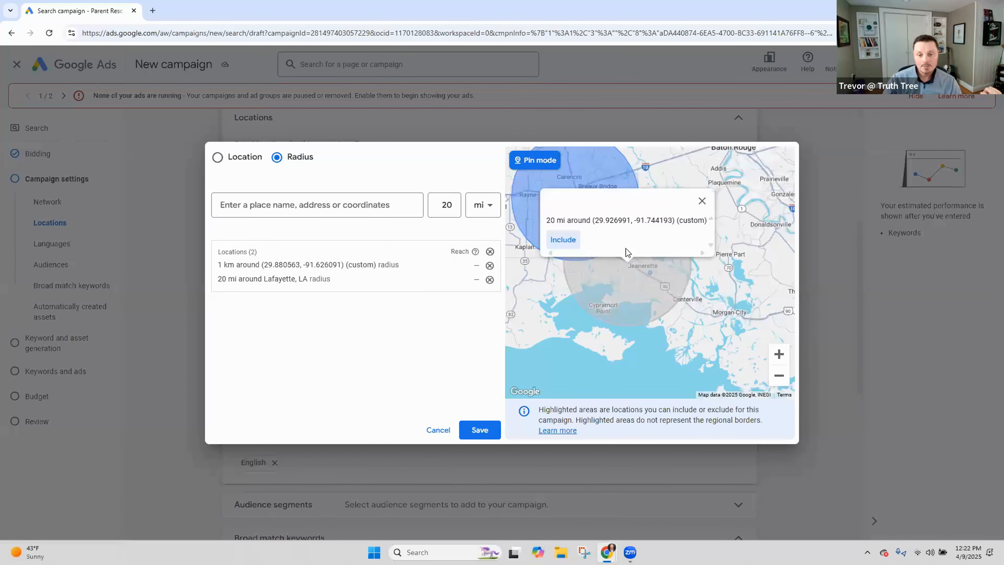
pyautogui.click(569, 240)
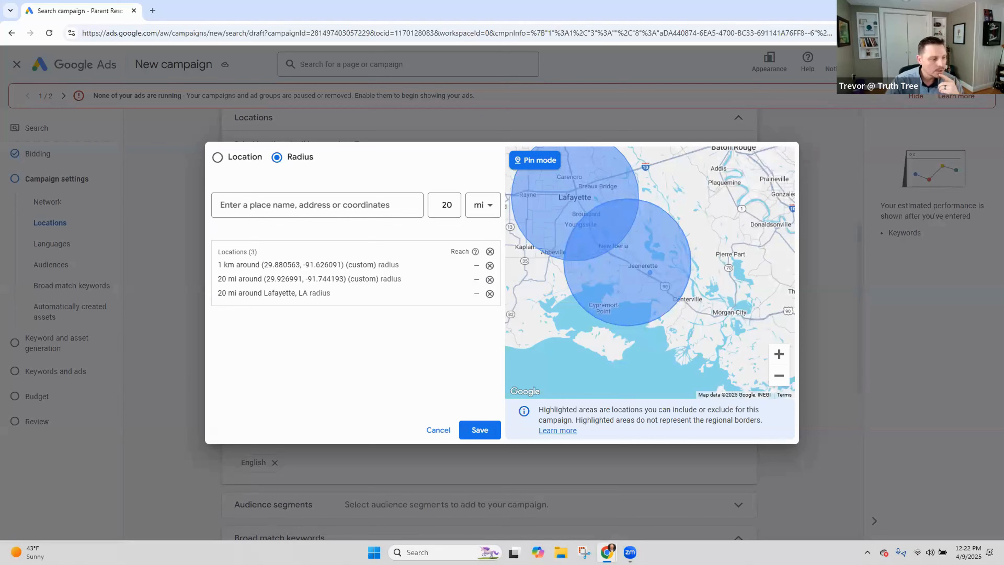
pyautogui.click(480, 429)
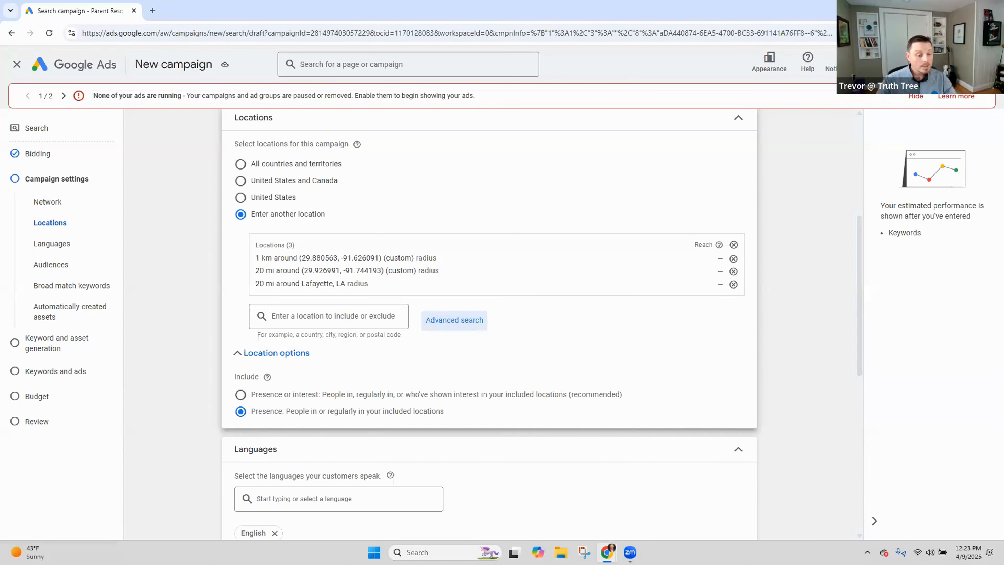
# Switch the location inclusion to Presence or interest and reopen the advanced location search
pyautogui.click(240, 394)
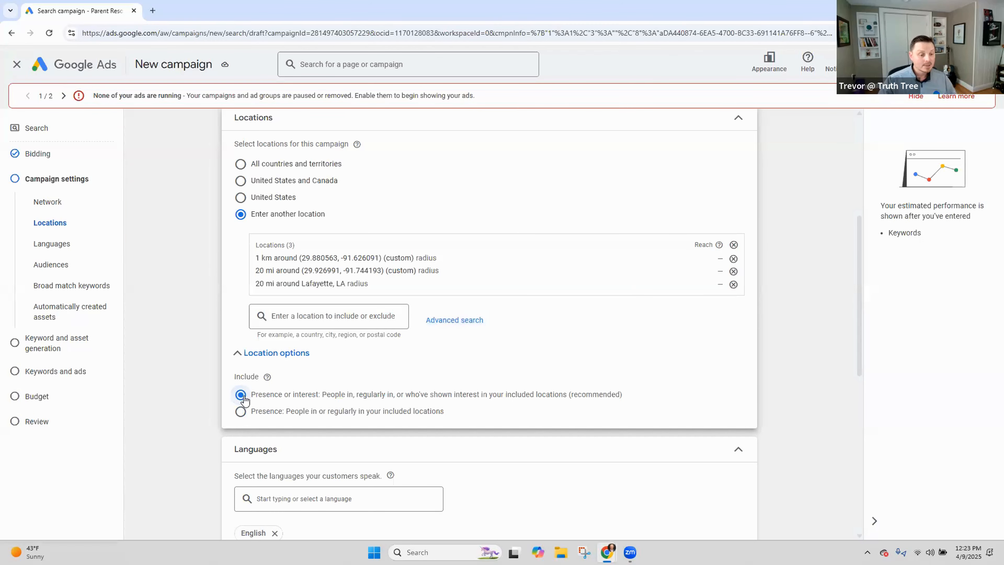
pyautogui.click(455, 321)
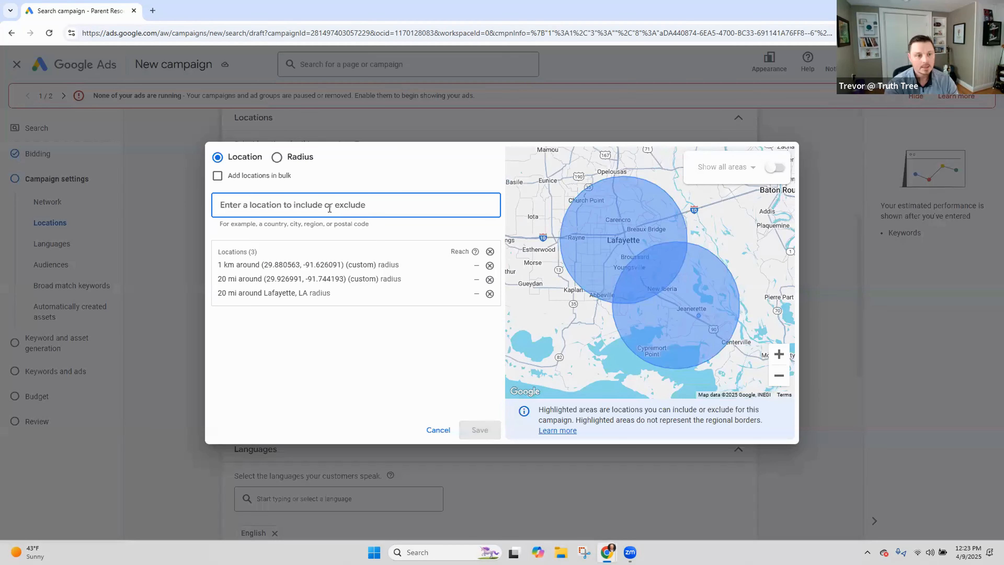
pyautogui.write('hew ha')
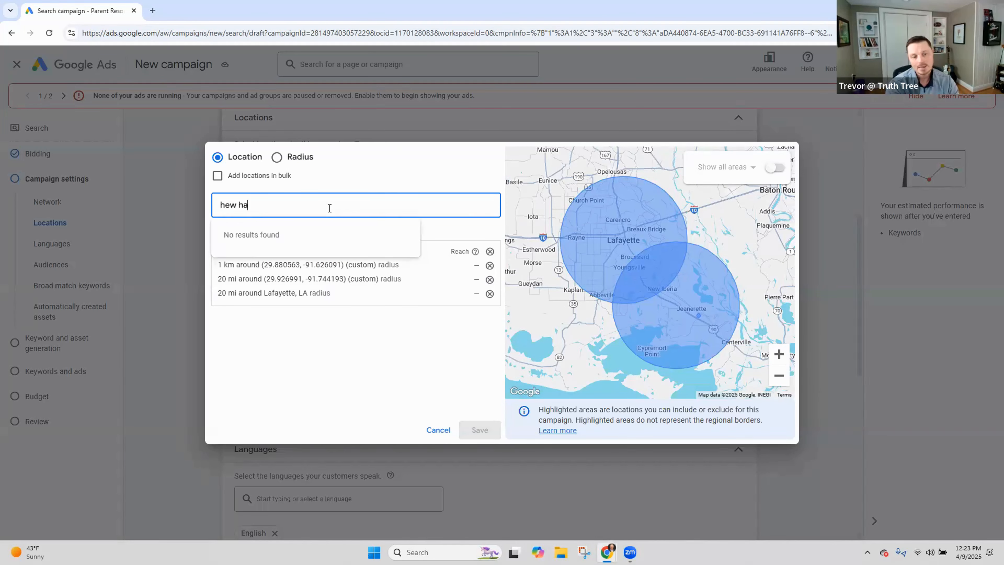
pyautogui.write('mph')
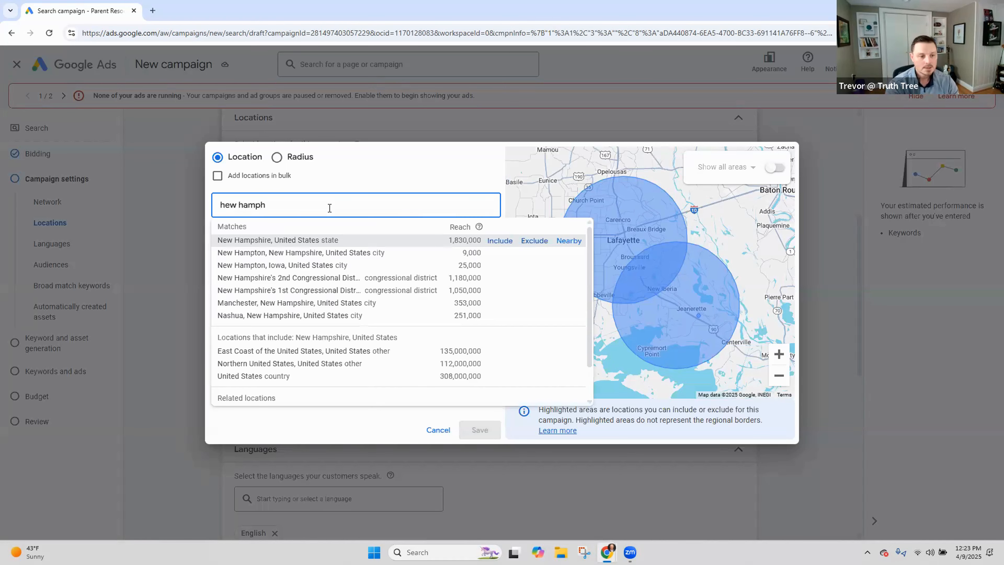
pyautogui.write('sire')
pyautogui.press('BackSpace')
pyautogui.press('BackSpace')
pyautogui.press('BackSpace')
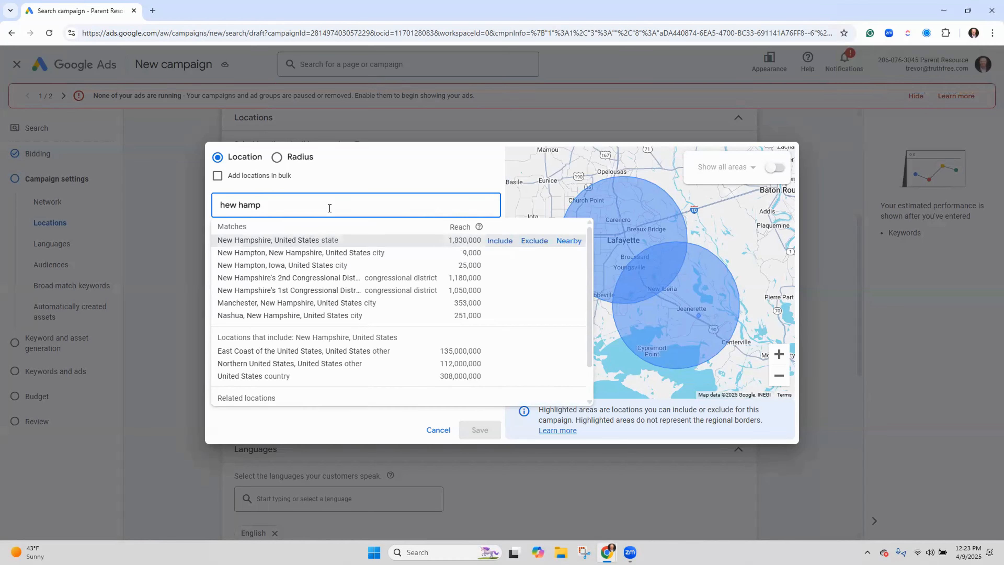
pyautogui.press('BackSpace')
pyautogui.press('BackSpace')
pyautogui.press('BackSpace')
pyautogui.press('BackSpace')
pyautogui.press('BackSpace')
pyautogui.press('BackSpace')
pyautogui.press('BackSpace')
pyautogui.press('BackSpace')
# Search for Buffalo, include the Buffalo NY Nielsen DMA region, and save the location targets
pyautogui.write('buff')
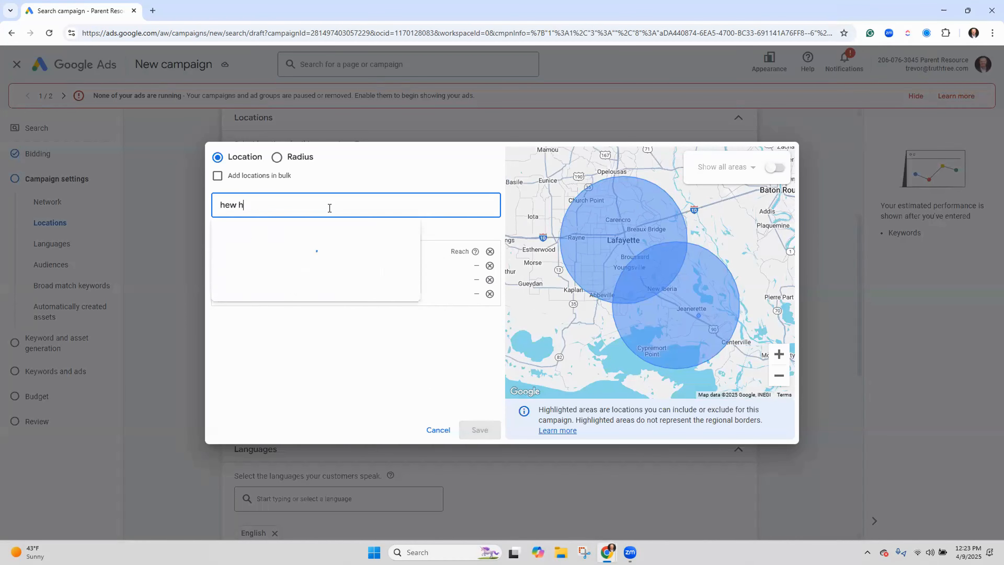
pyautogui.write('alo')
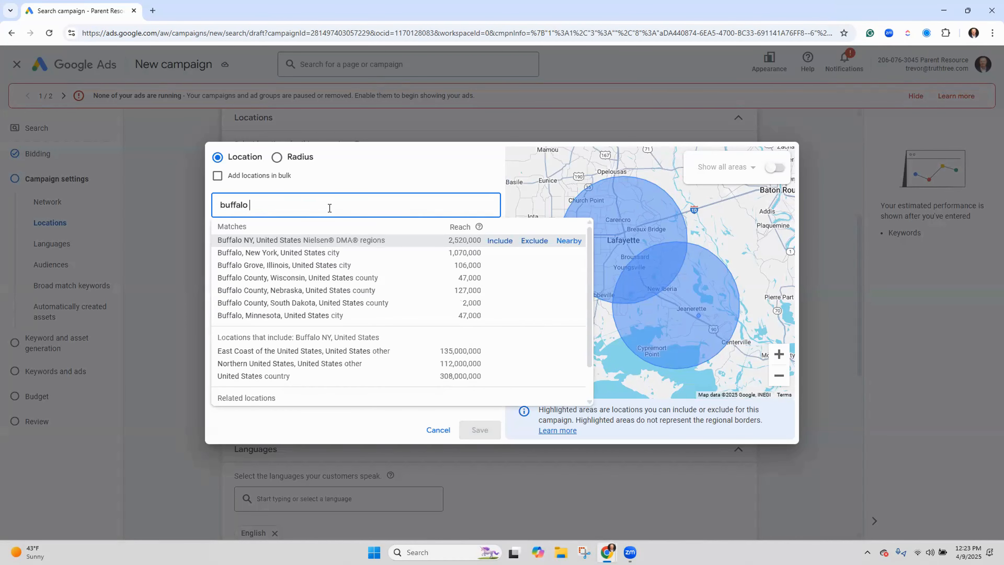
pyautogui.click(500, 240)
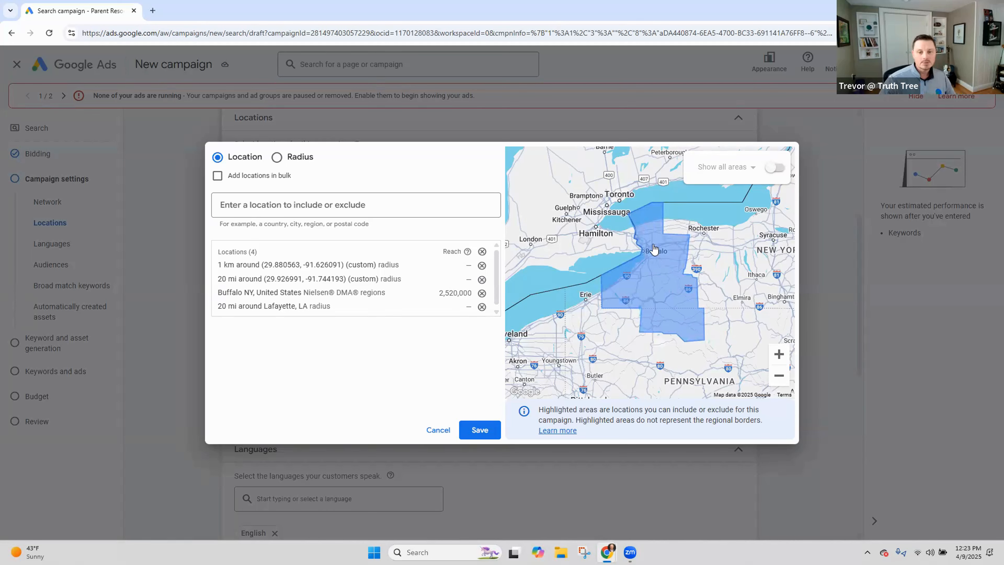
pyautogui.moveTo(704, 246); pyautogui.dragTo(605, 193)
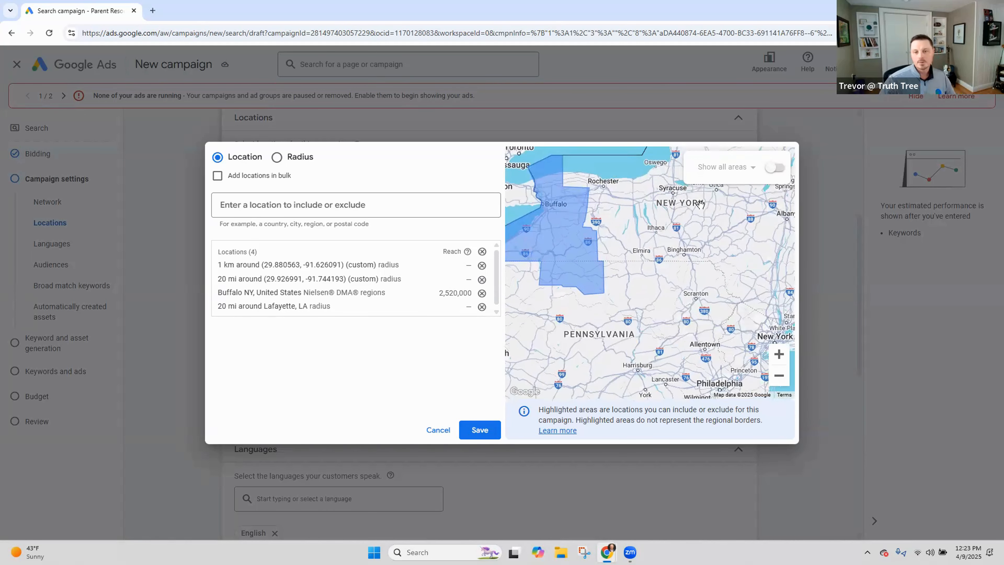
pyautogui.moveTo(666, 249)
pyautogui.mouseDown()
pyautogui.moveTo(630, 284)
pyautogui.moveTo(623, 307)
pyautogui.moveTo(659, 307)
pyautogui.moveTo(666, 286)
pyautogui.mouseUp()
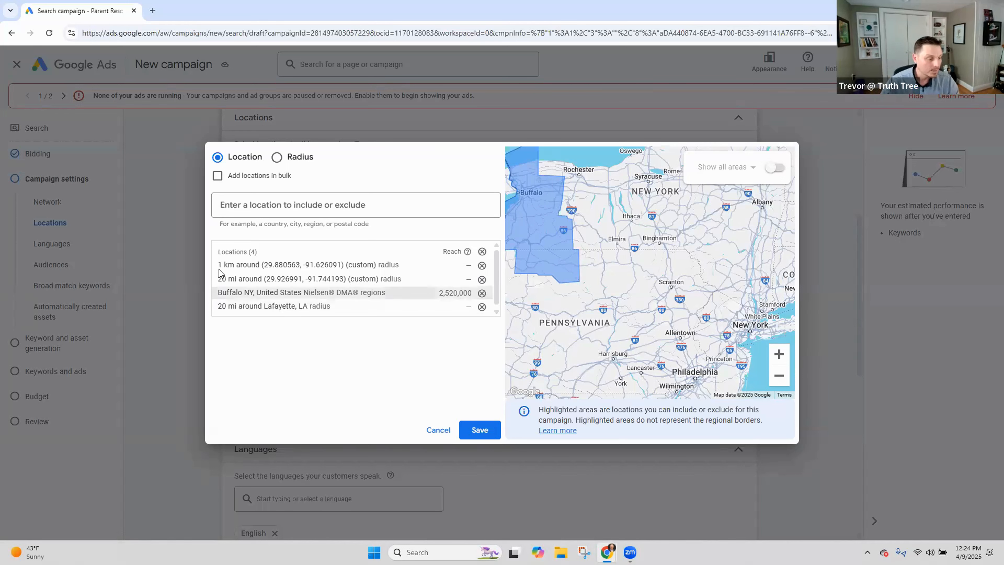
pyautogui.click(474, 429)
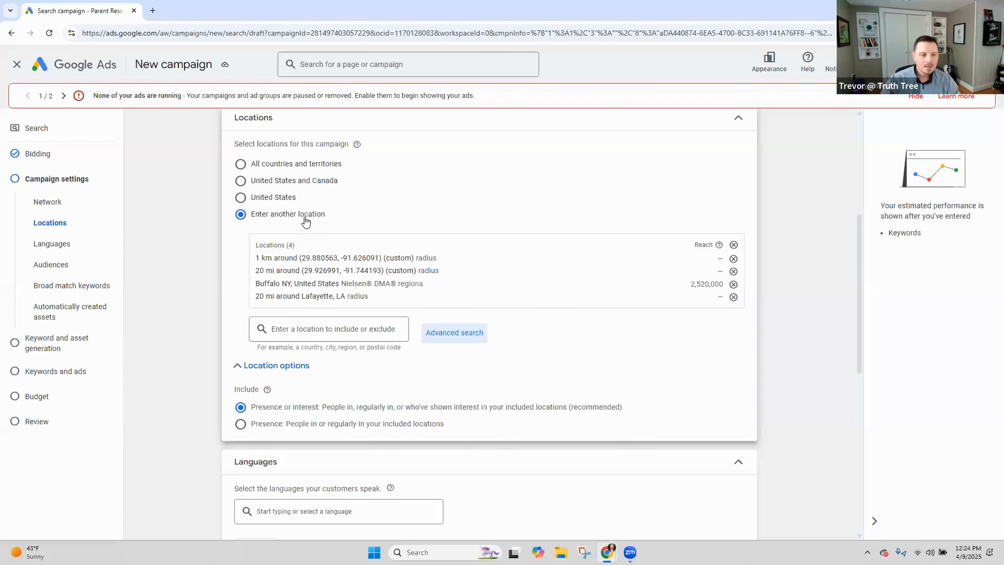
# Reopen the advanced location search to examine the targeted areas on the map, and close it without changes
pyautogui.scroll(-1, 380, 275)
pyautogui.scroll(-1, 379, 272)
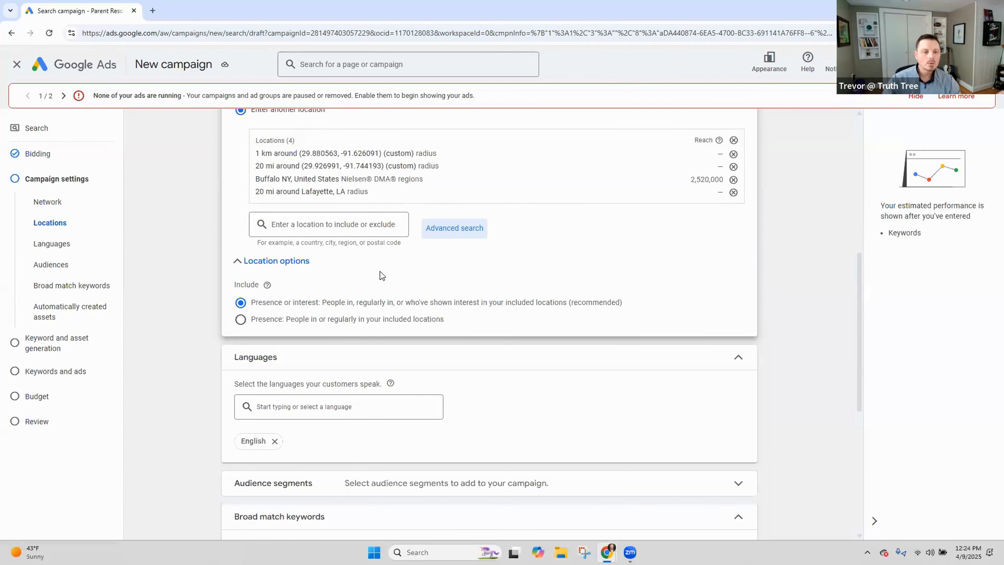
pyautogui.click(440, 235)
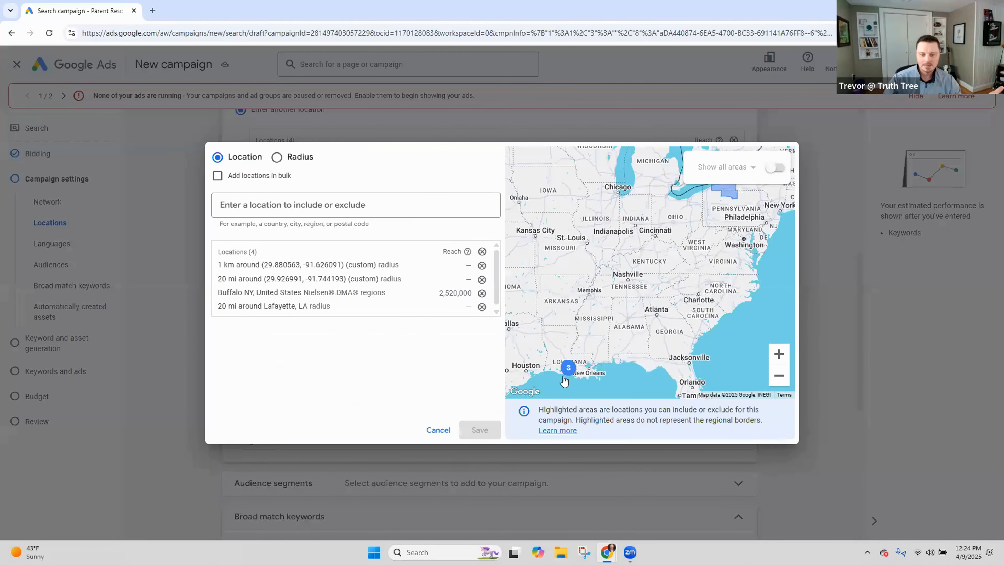
pyautogui.scroll(-2, 659, 254)
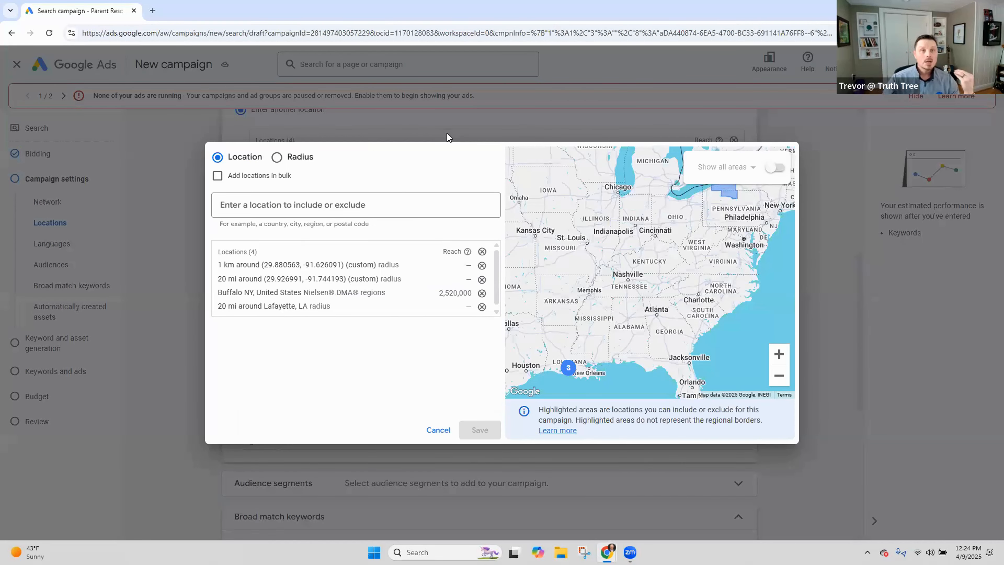
pyautogui.click(448, 434)
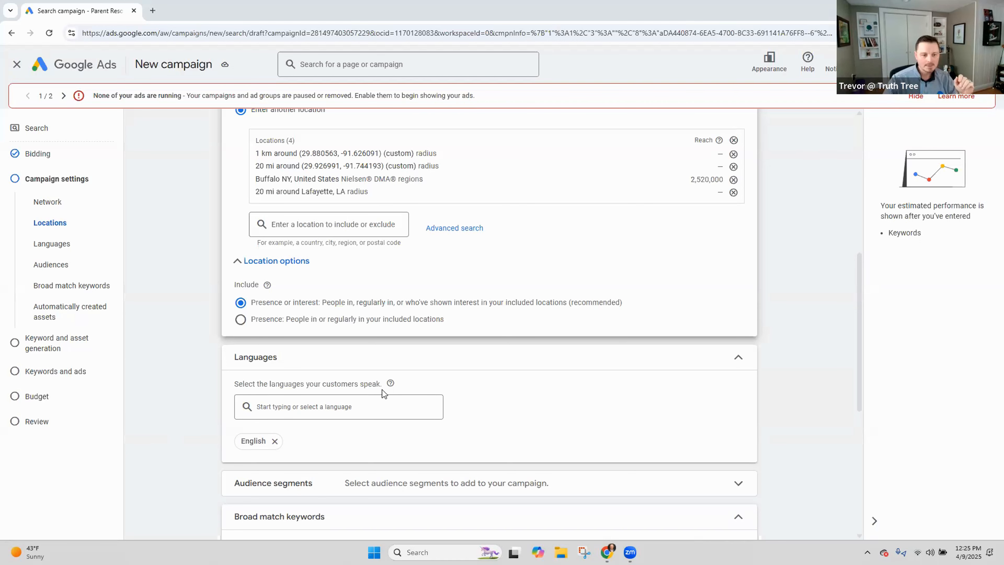
# Look over the campaign's language and broad match keyword settings
pyautogui.scroll(2, 407, 327)
pyautogui.scroll(-3, 407, 326)
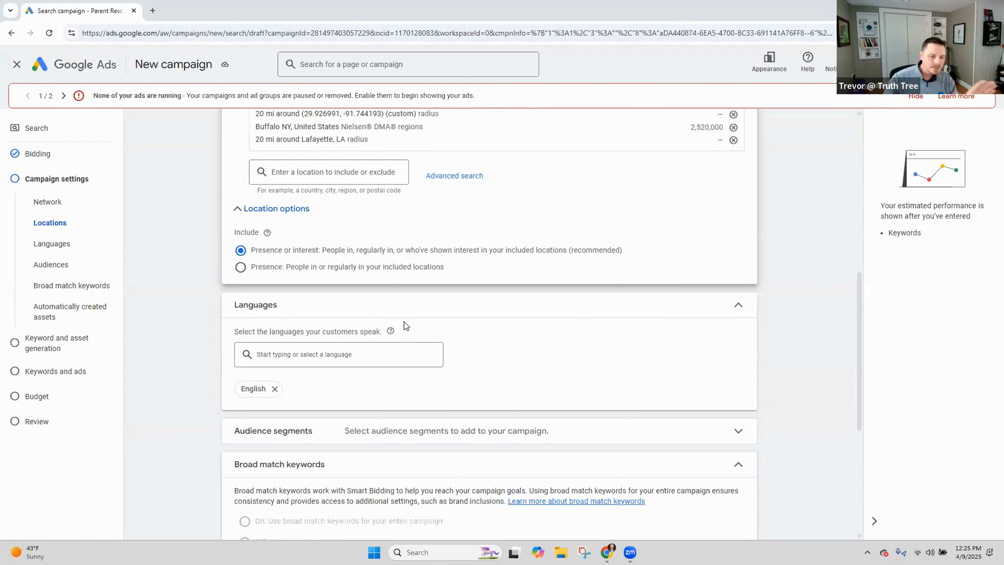
pyautogui.scroll(-2, 404, 322)
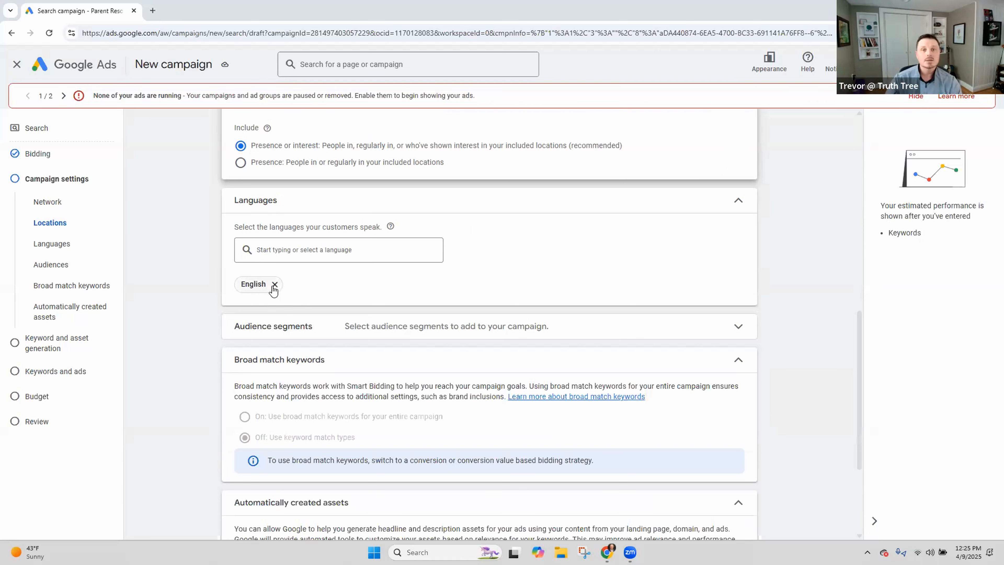
pyautogui.click(320, 330)
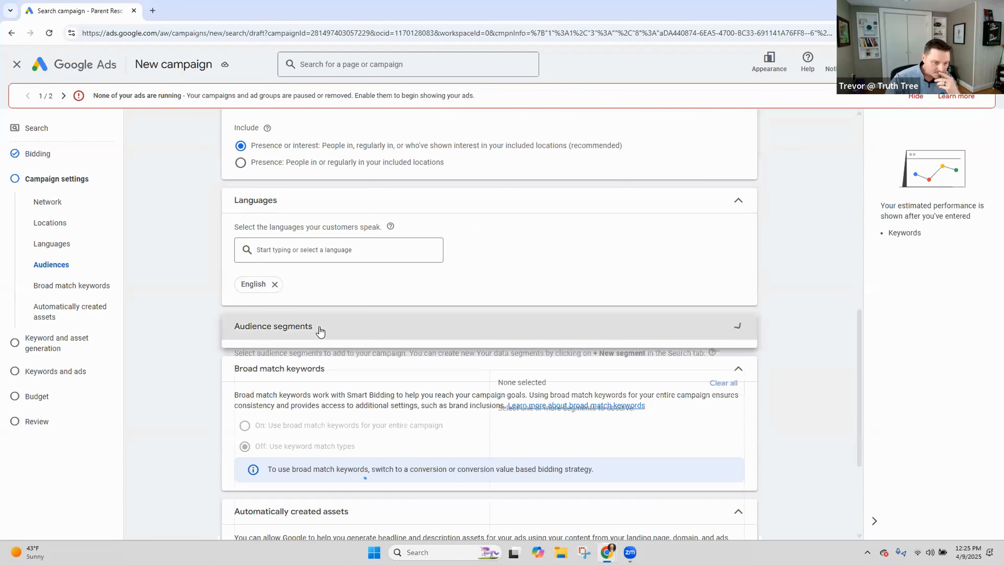
pyautogui.scroll(-2, 324, 324)
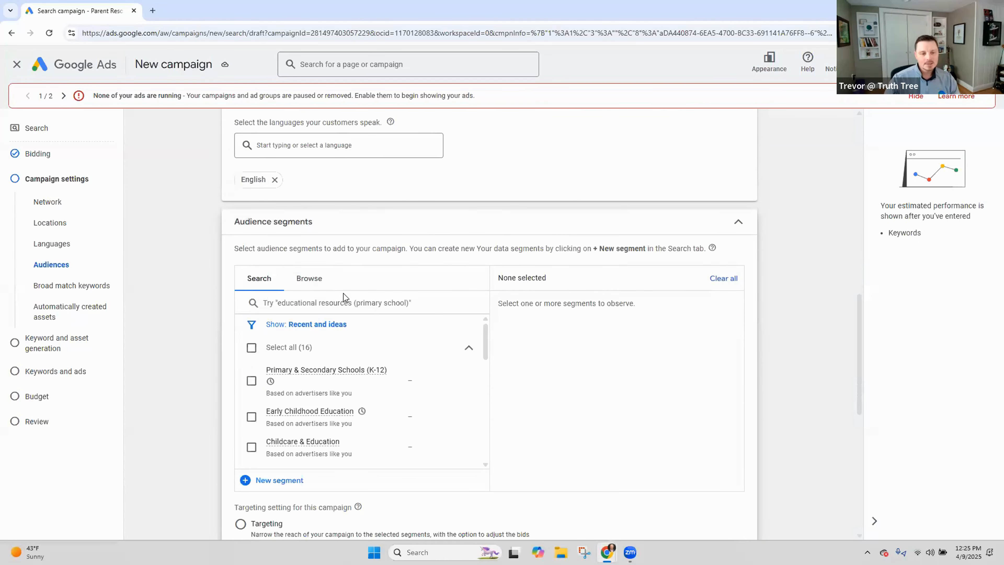
pyautogui.click(430, 234)
pyautogui.scroll(2, 691, 325)
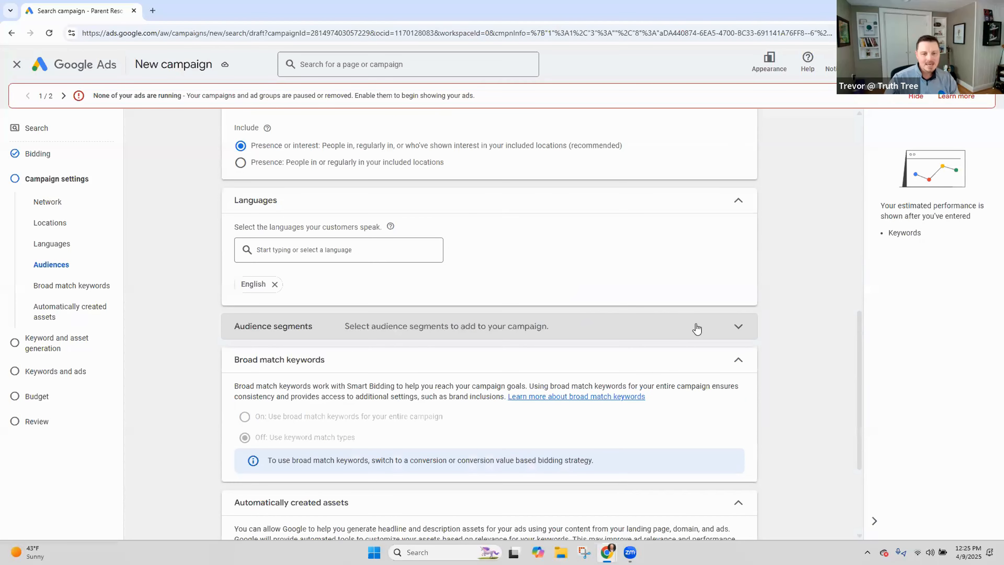
pyautogui.scroll(2, 733, 250)
pyautogui.scroll(-2, 733, 250)
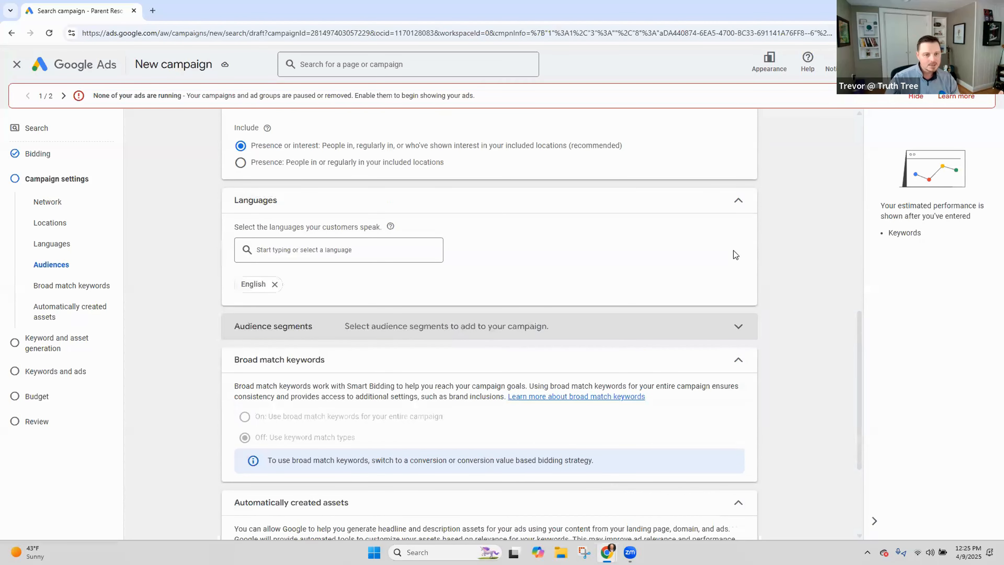
pyautogui.scroll(-1, 714, 299)
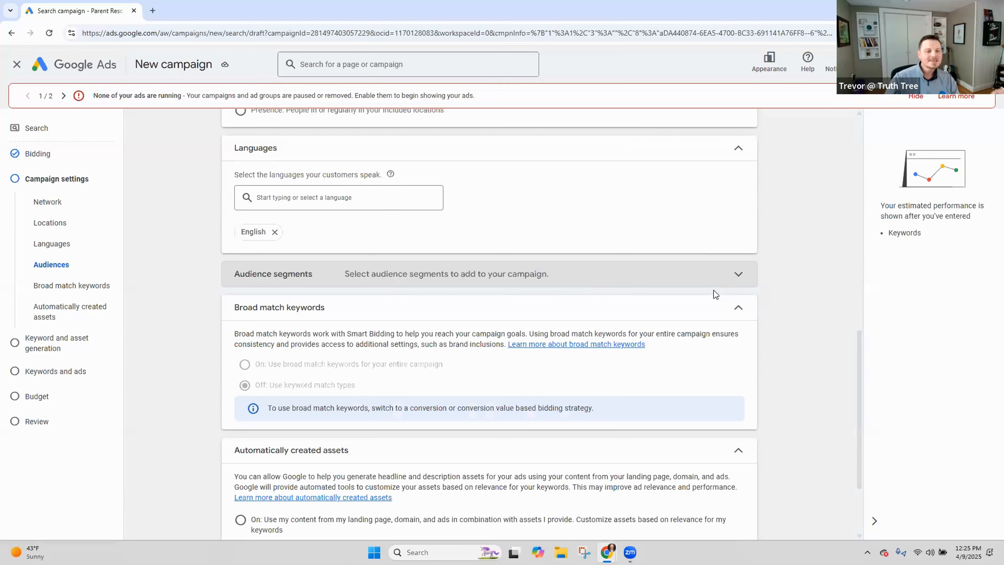
# Expand the campaign's audience segments and add the Primary & Secondary Schools (K-12) in-market segment
pyautogui.click(737, 275)
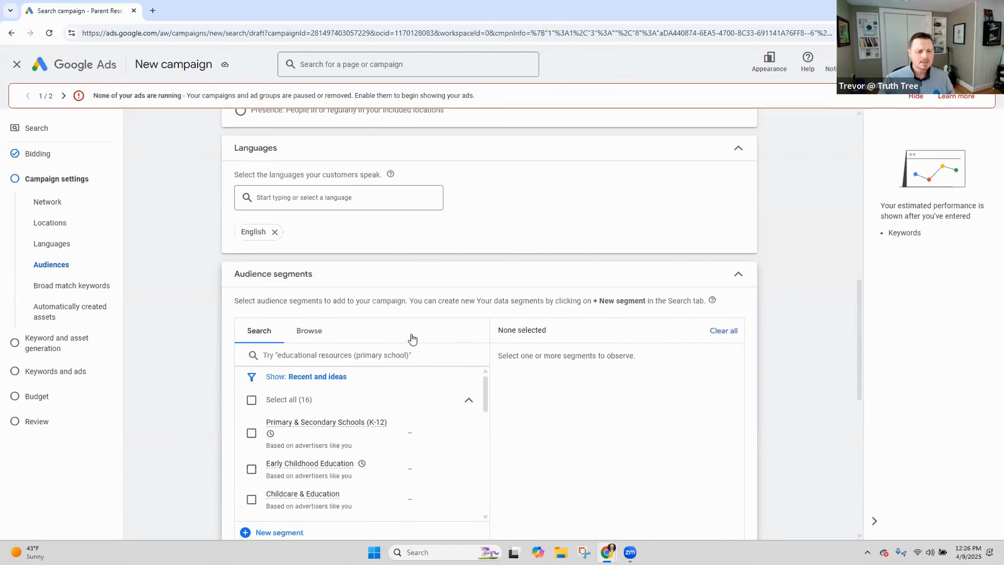
pyautogui.scroll(-1, 412, 338)
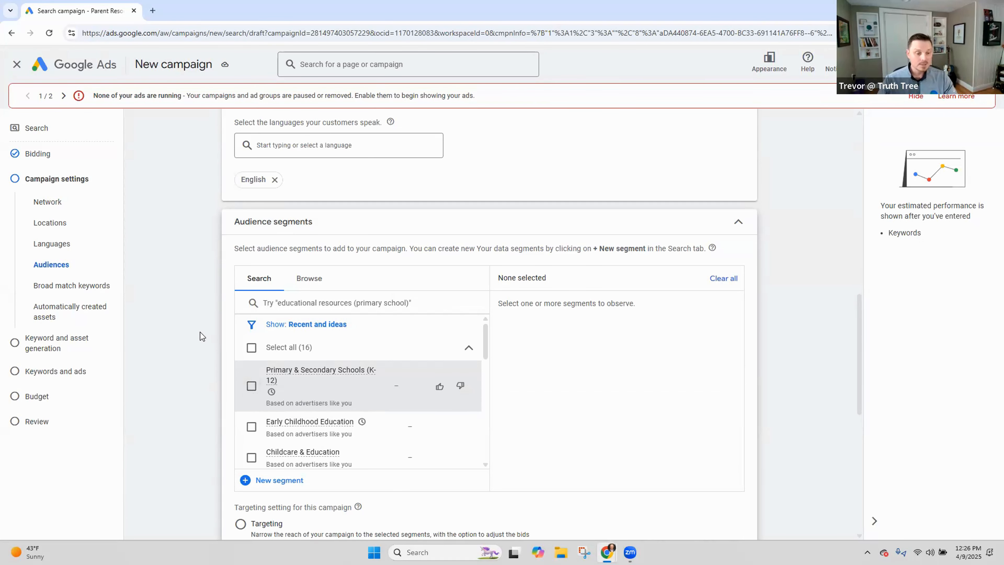
pyautogui.scroll(-1, 200, 331)
pyautogui.click(252, 334)
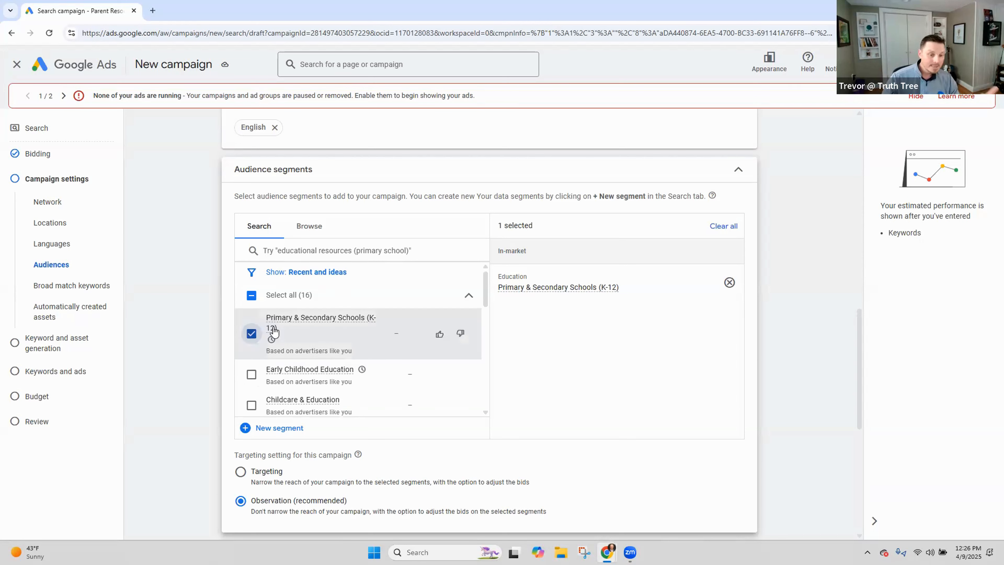
# Search the audience segments for "preschool", add the Childcare in-market segment, and examine the details of Primary & Secondary Schools (K-12)
pyautogui.click(306, 249)
pyautogui.write('preschool')
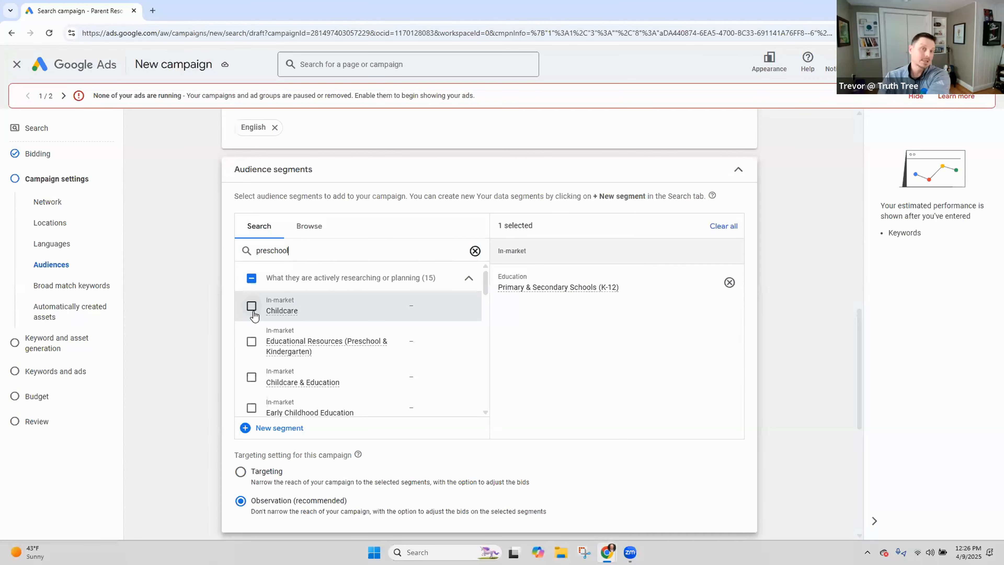
pyautogui.click(252, 306)
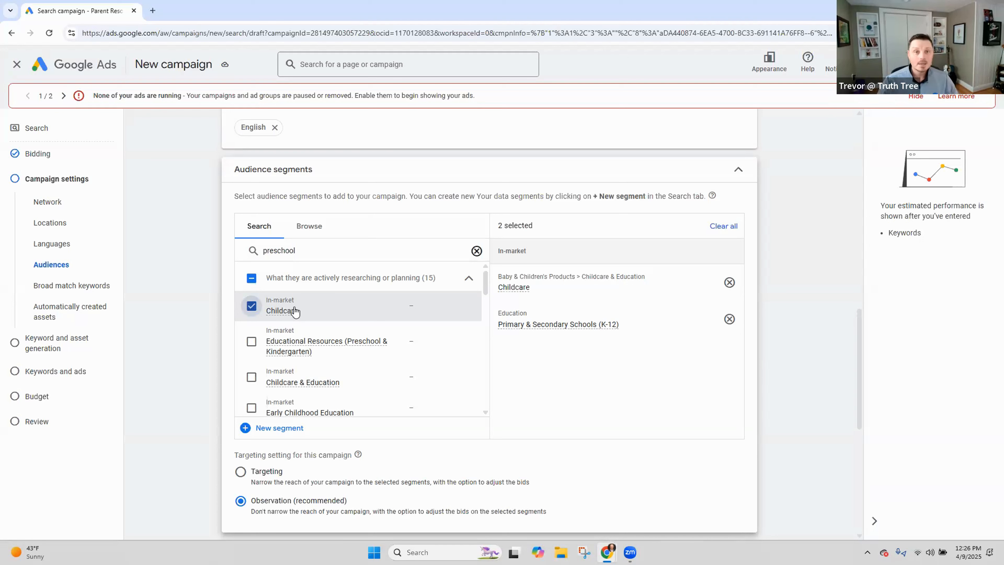
pyautogui.moveTo(294, 311)
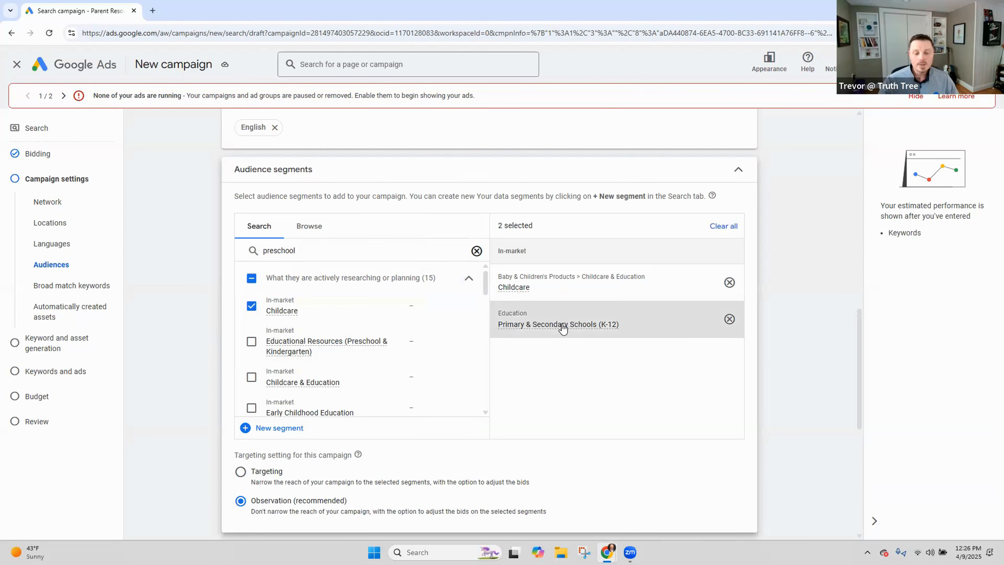
pyautogui.moveTo(563, 327)
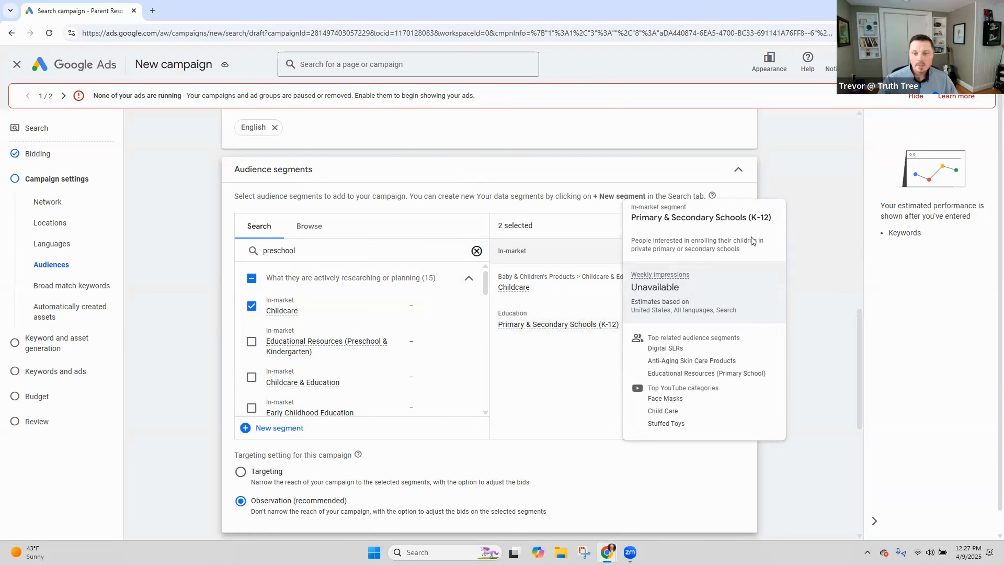
pyautogui.moveTo(688, 248); pyautogui.dragTo(755, 250)
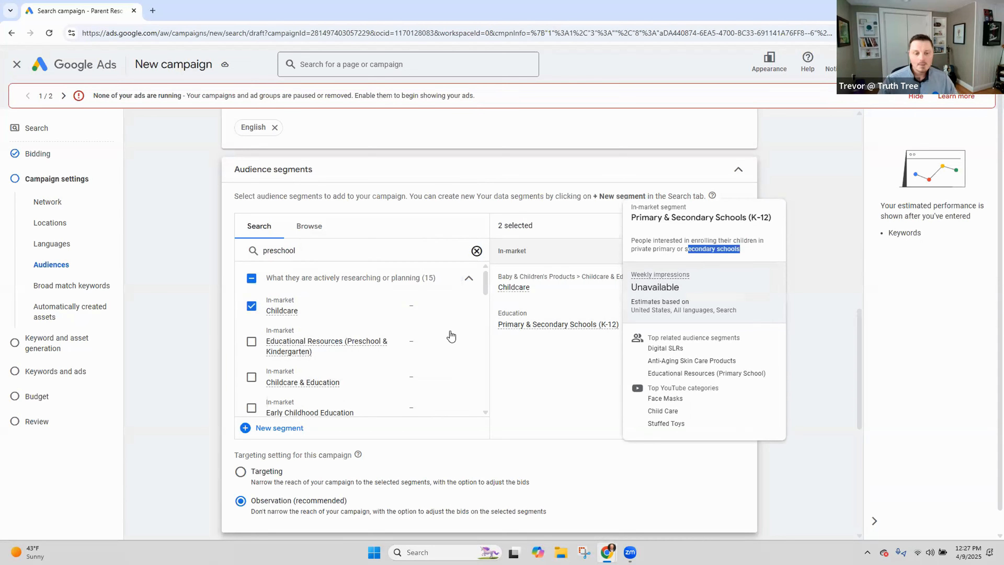
# Add the Early Childhood Education in-market segment and look through the remaining preschool results
pyautogui.scroll(-2, 374, 350)
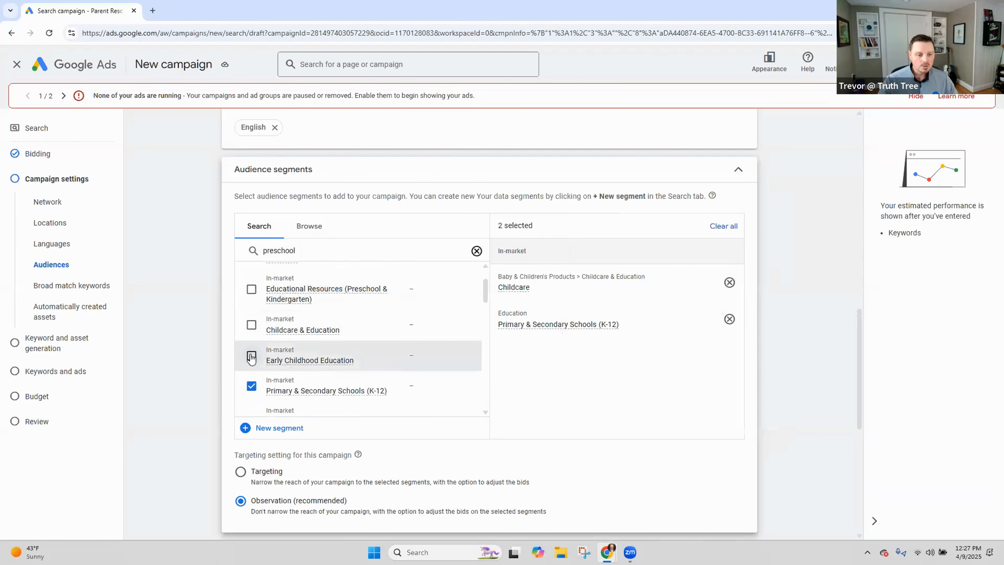
pyautogui.click(252, 357)
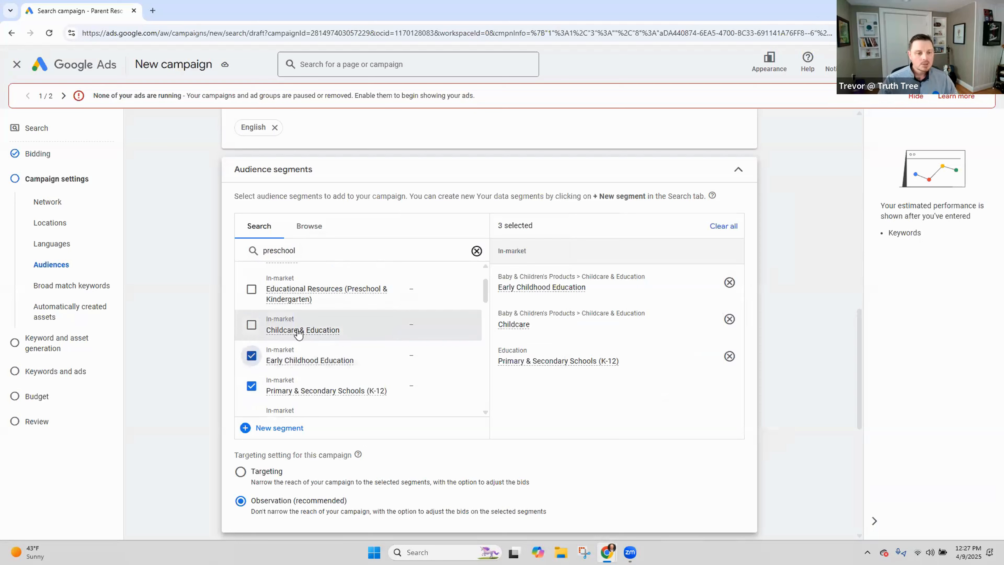
pyautogui.moveTo(298, 333)
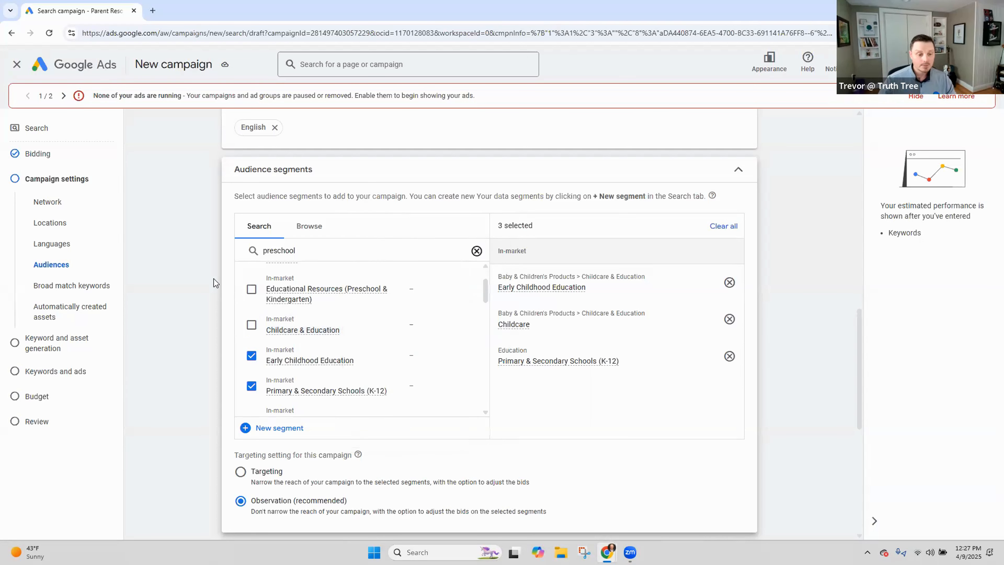
pyautogui.scroll(-1, 243, 278)
pyautogui.scroll(-4, 243, 278)
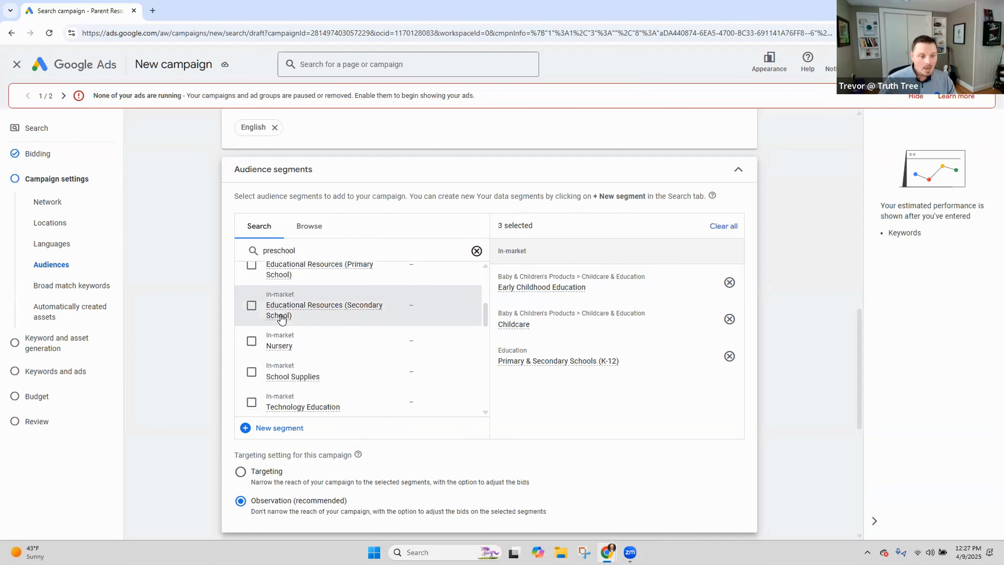
pyautogui.scroll(5, 281, 319)
# Browse the detailed demographics by parental status and add Parents of Teens (13-17 years), leaving Parents of Grade-Schoolers (6-12 years) unselected
pyautogui.click(309, 226)
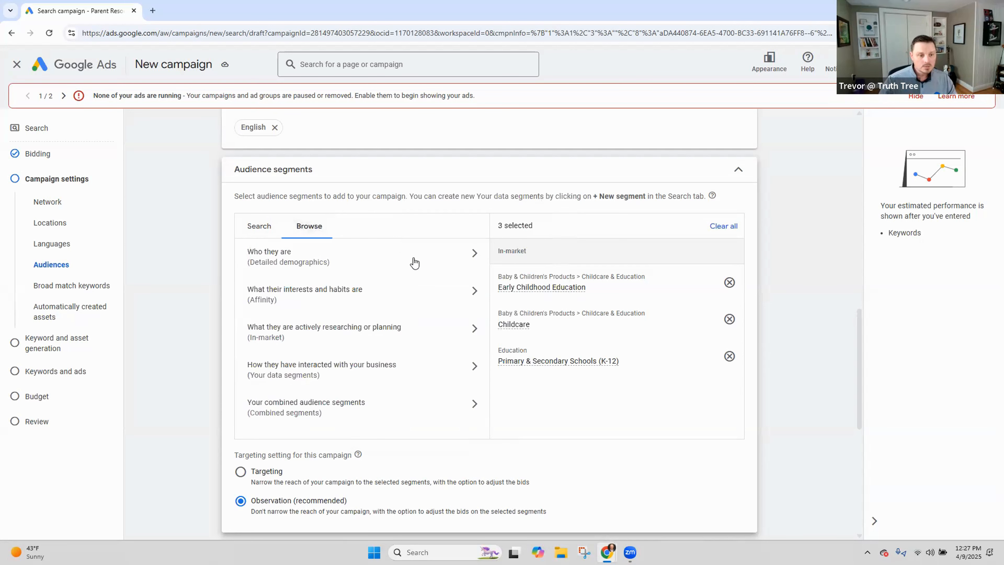
pyautogui.click(420, 263)
pyautogui.click(442, 278)
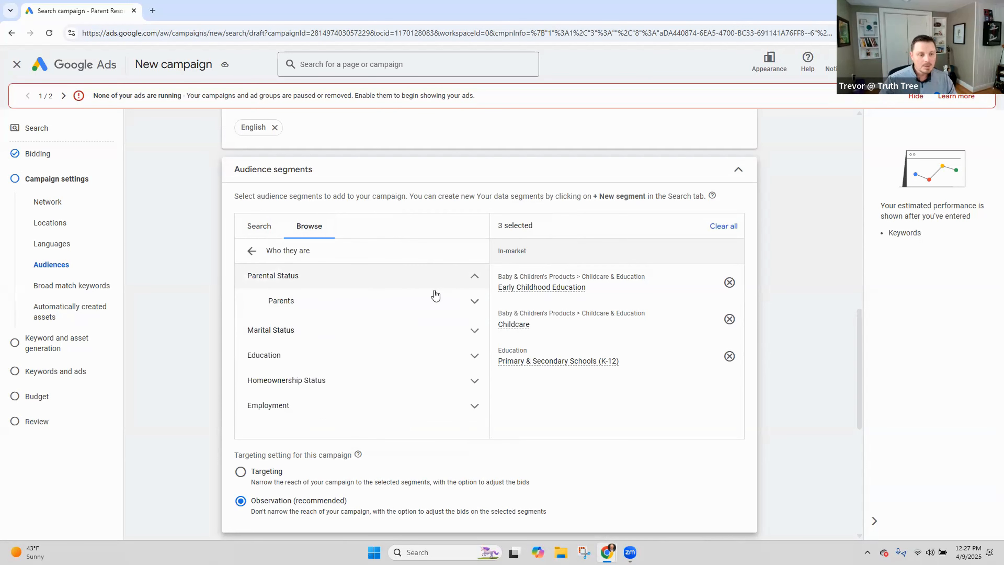
pyautogui.click(337, 310)
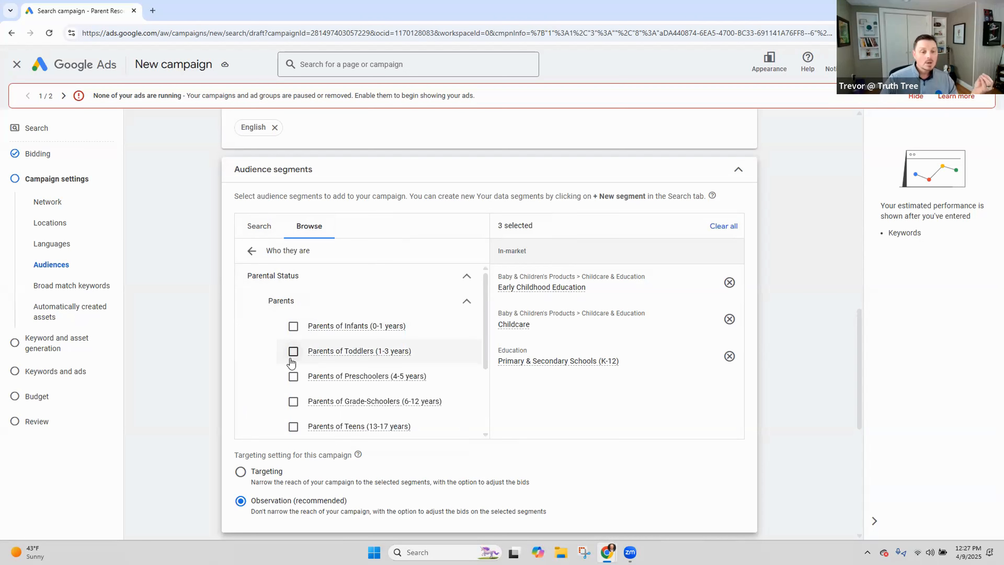
pyautogui.scroll(-1, 291, 362)
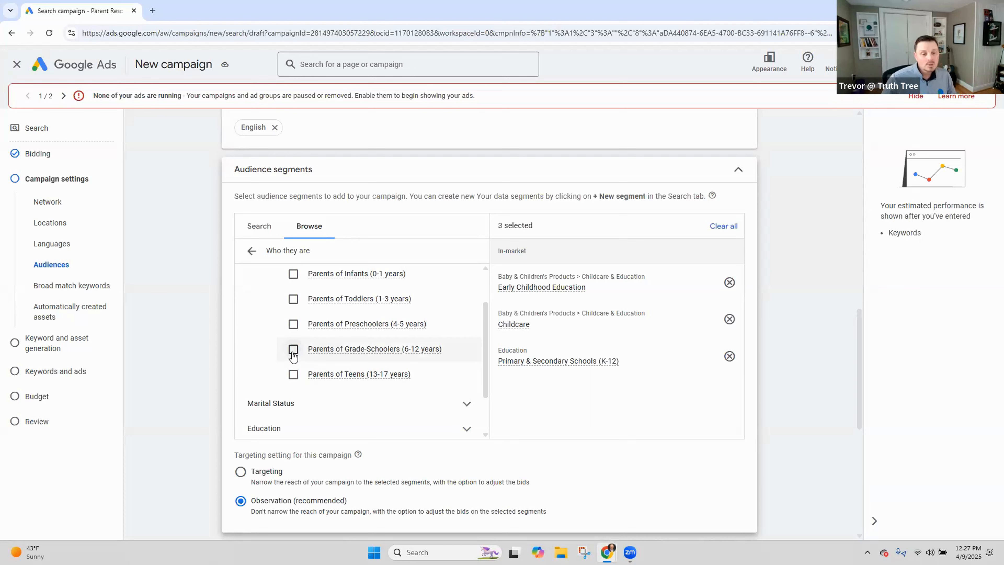
pyautogui.click(292, 352)
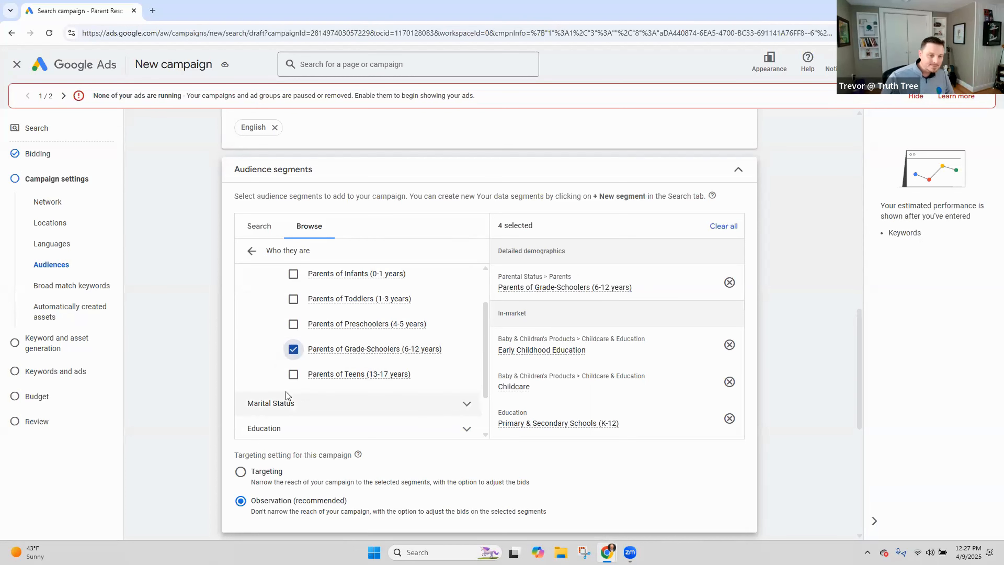
pyautogui.click(293, 374)
pyautogui.click(293, 349)
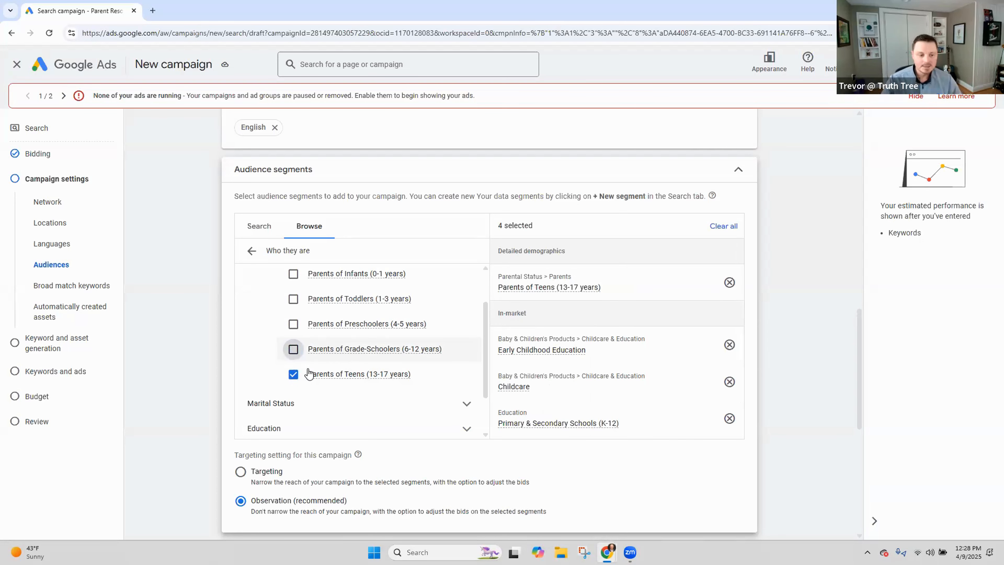
# Look over the marital status and employment demographics and review the list of selected audience segments
pyautogui.scroll(-1, 309, 371)
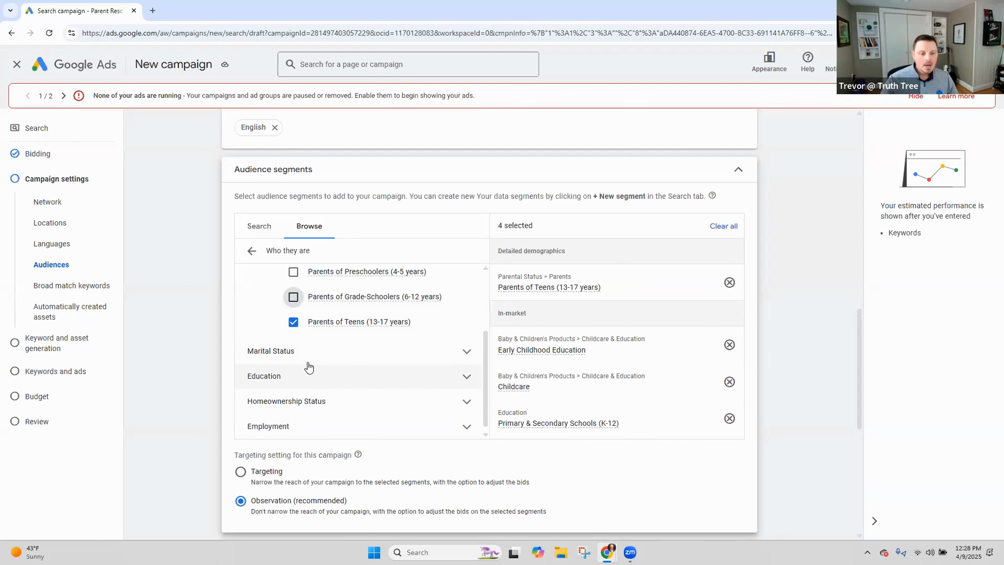
pyautogui.click(326, 345)
pyautogui.scroll(-1, 325, 358)
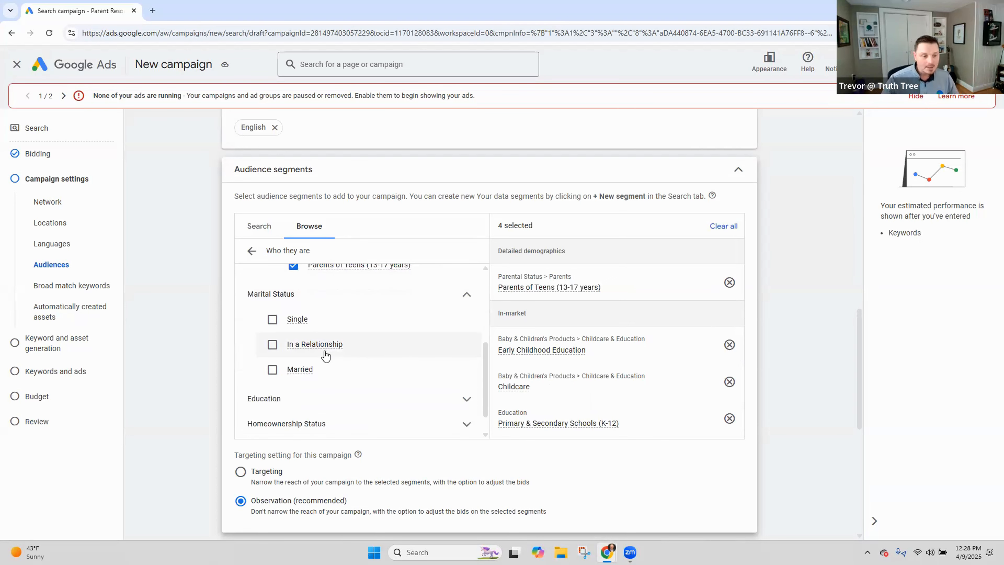
pyautogui.scroll(-3, 323, 370)
pyautogui.click(337, 325)
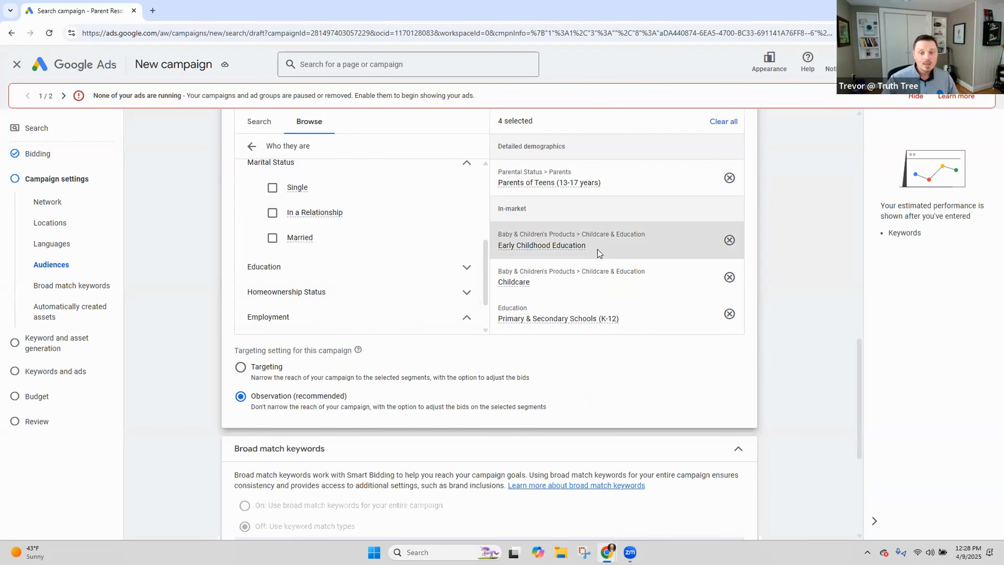
pyautogui.scroll(1, 598, 250)
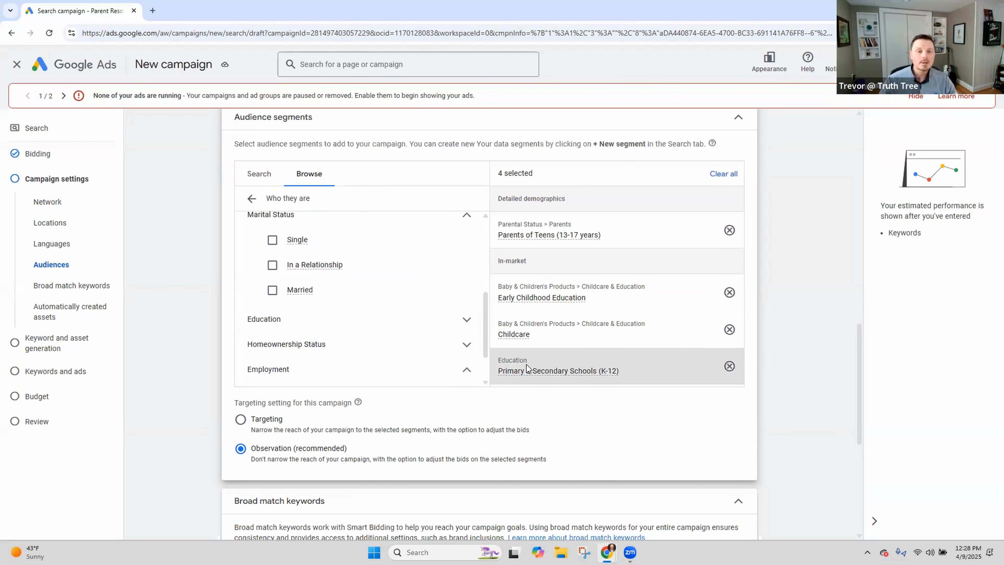
# Switch the campaign's audience targeting setting to Targeting and highlight its description
pyautogui.scroll(-2, 401, 343)
pyautogui.scroll(-4, 356, 336)
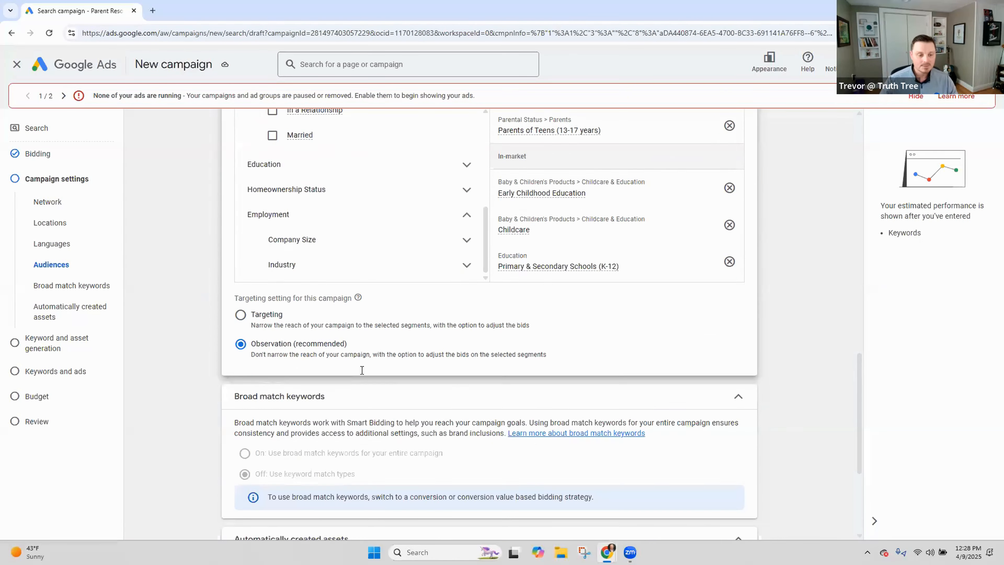
pyautogui.click(240, 263)
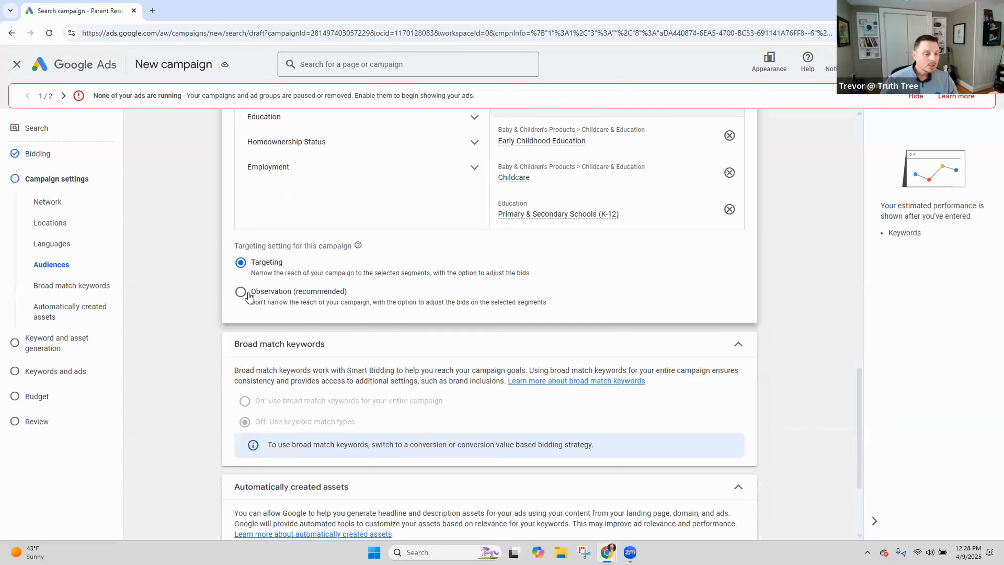
pyautogui.moveTo(248, 262); pyautogui.dragTo(548, 277)
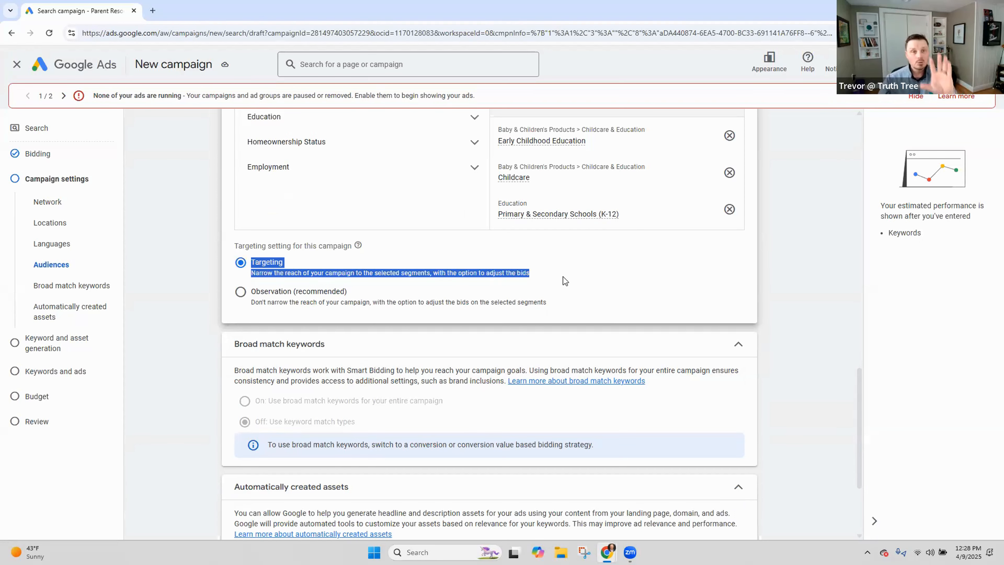
# Switch the audience targeting setting back to Observation (recommended) and highlight its description and label
pyautogui.click(240, 293)
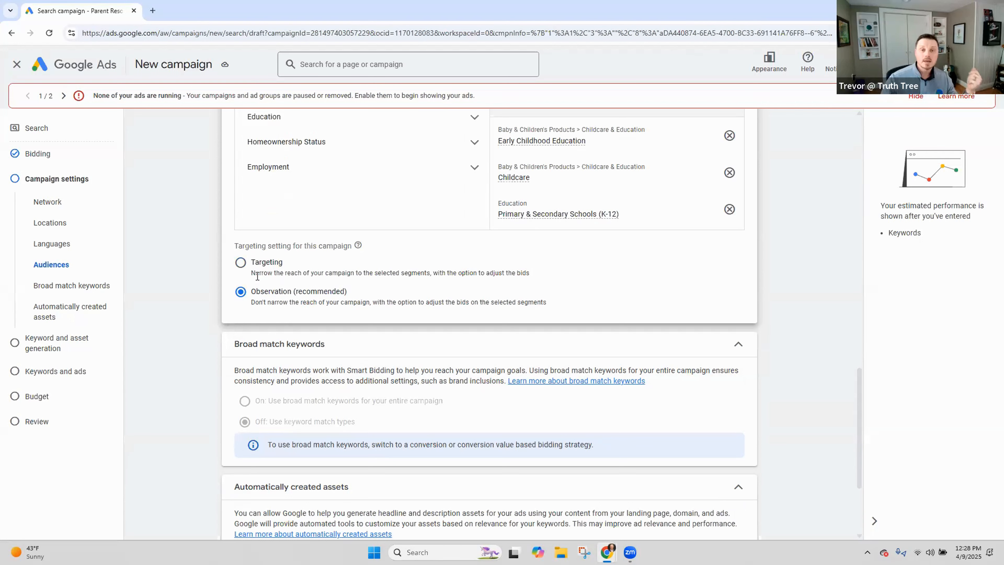
pyautogui.moveTo(252, 302); pyautogui.dragTo(549, 306)
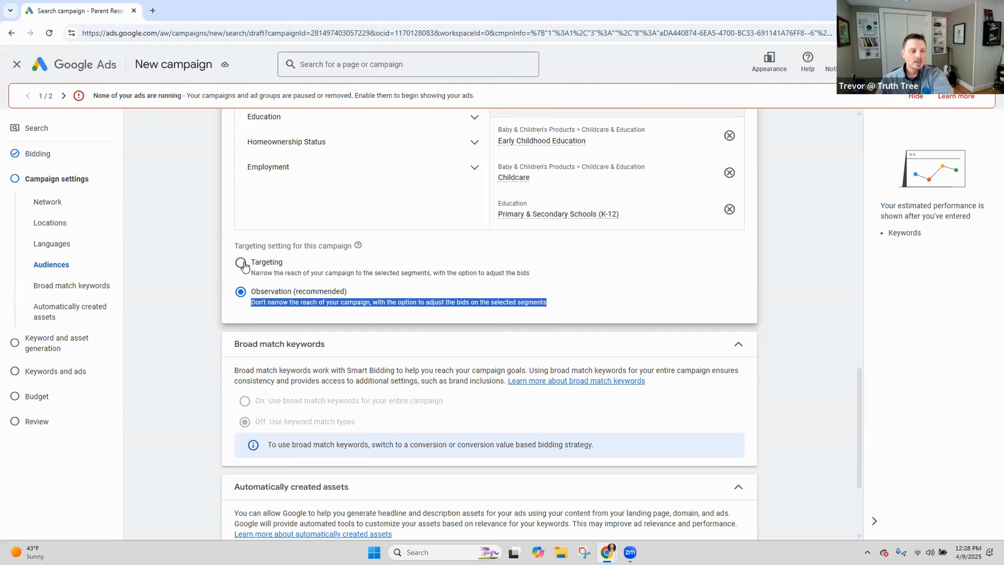
pyautogui.moveTo(252, 293); pyautogui.dragTo(350, 293)
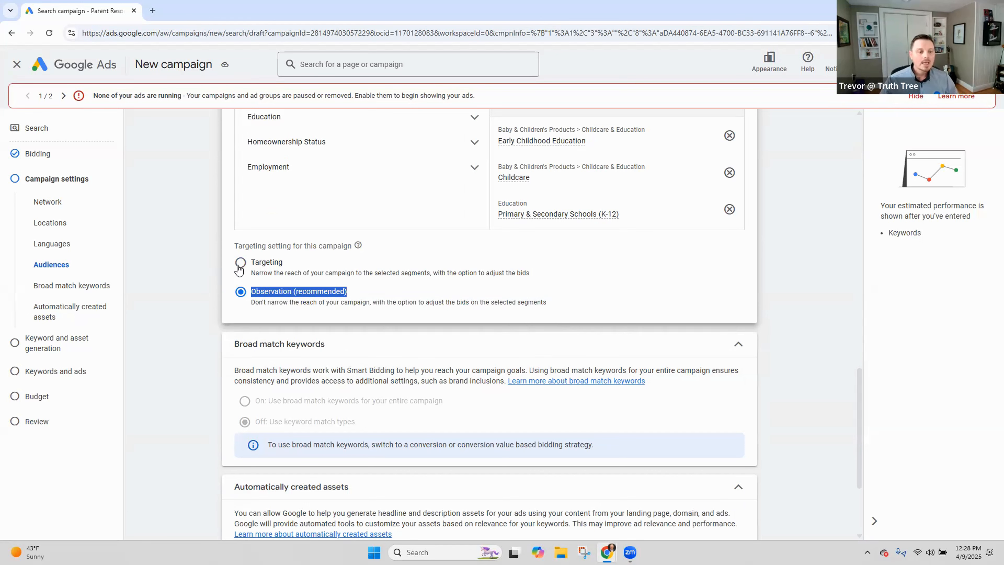
# Select Targeting again as the campaign's audience targeting setting and highlight its label
pyautogui.click(256, 261)
pyautogui.moveTo(251, 262); pyautogui.dragTo(302, 261)
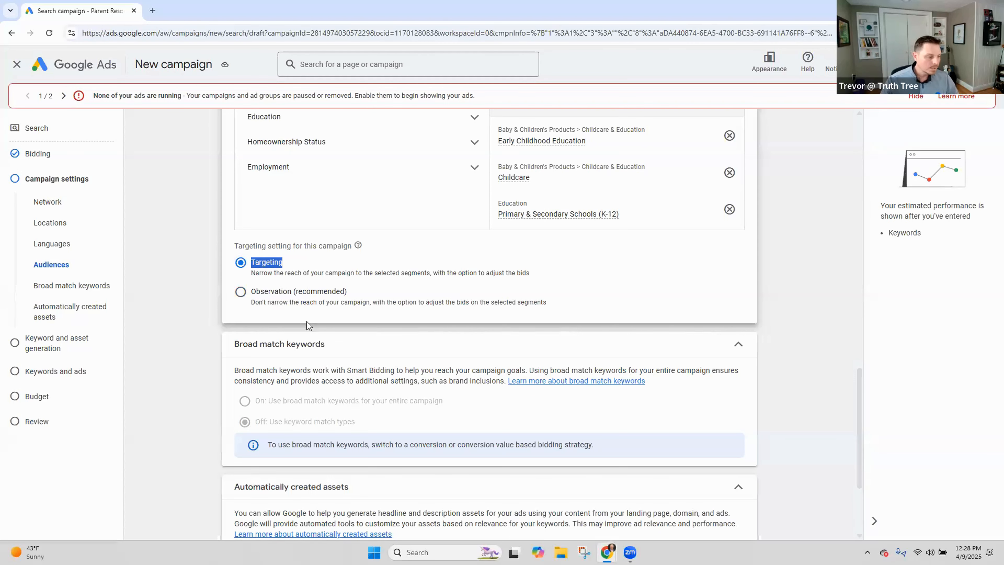
pyautogui.scroll(-4, 403, 379)
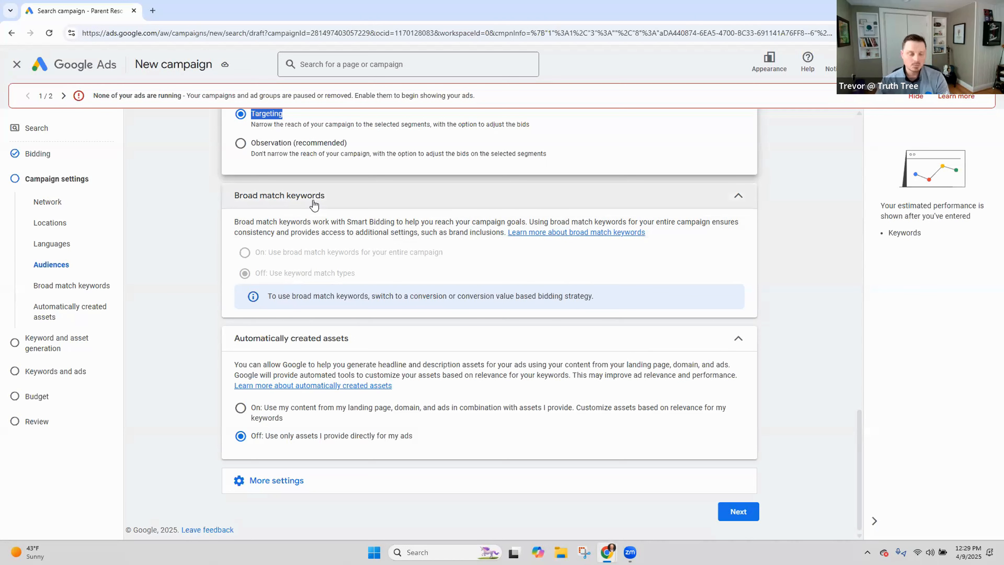
# Expand the campaign's additional settings and switch the end date from None to a specific date, opening its calendar without choosing a day
pyautogui.click(283, 480)
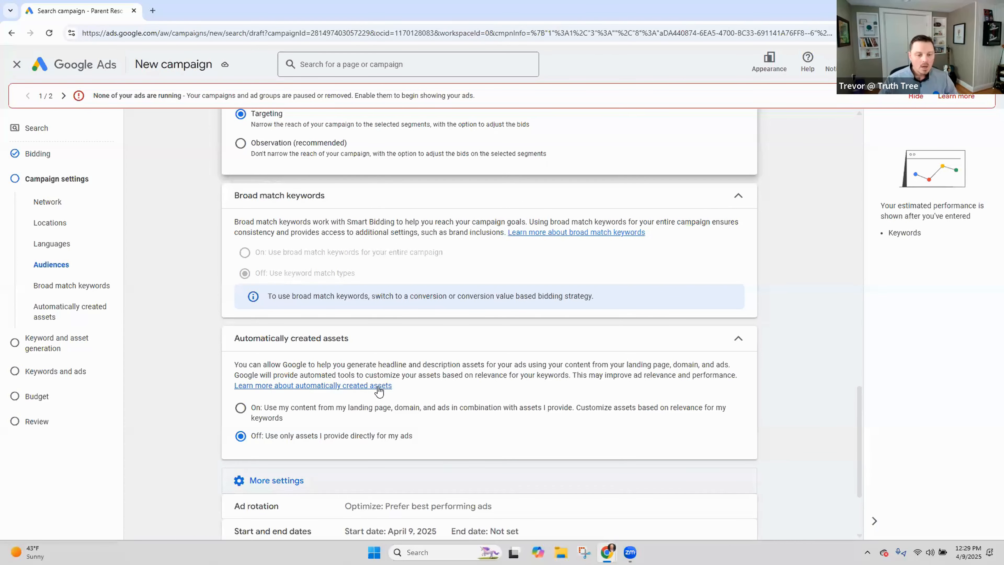
pyautogui.scroll(-3, 385, 371)
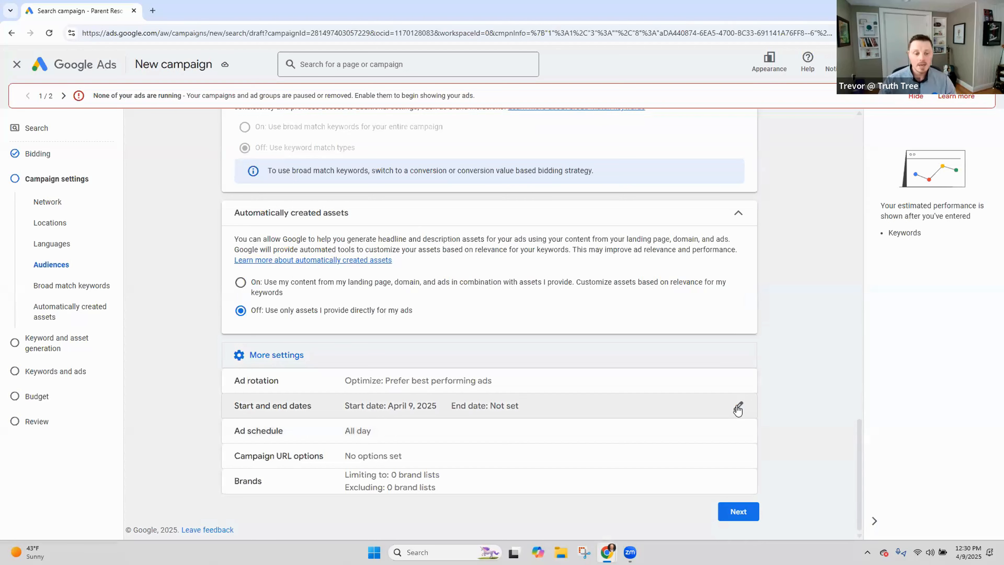
pyautogui.click(737, 411)
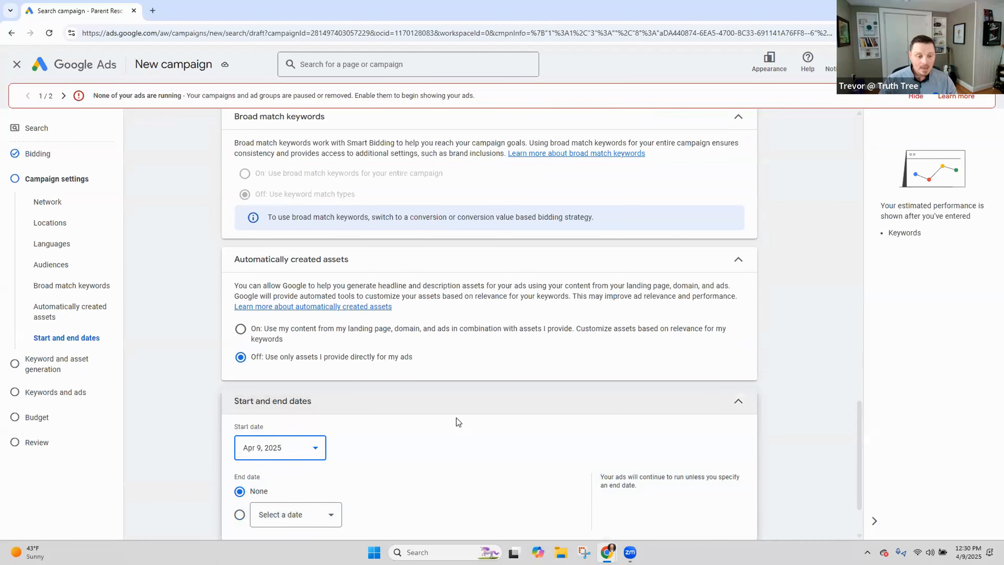
pyautogui.click(239, 434)
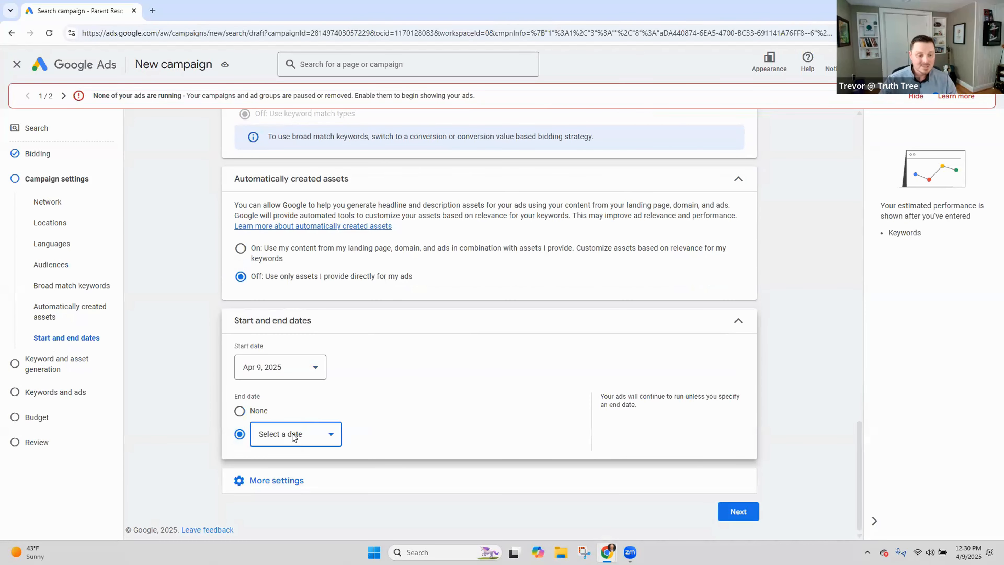
pyautogui.click(291, 433)
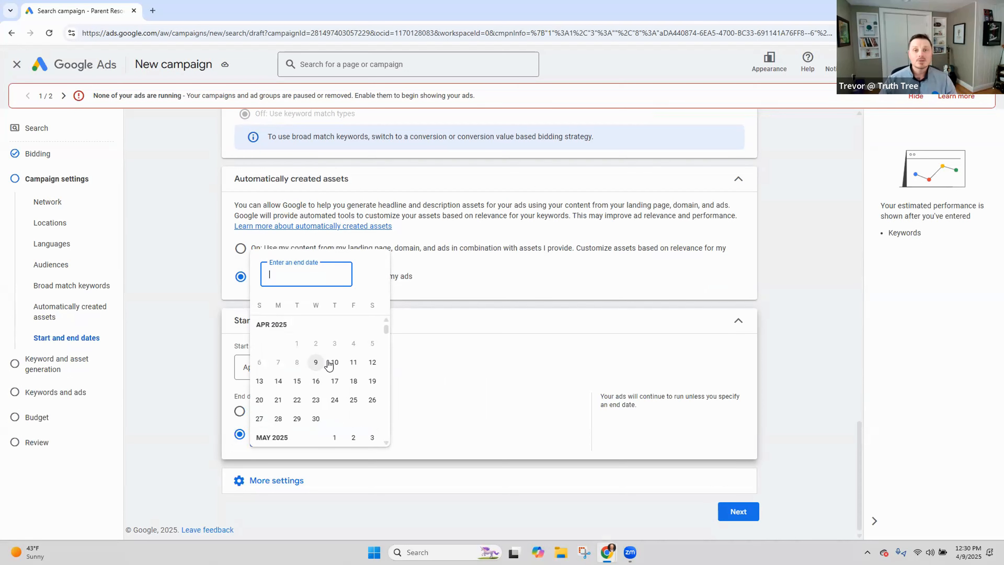
pyautogui.click(798, 292)
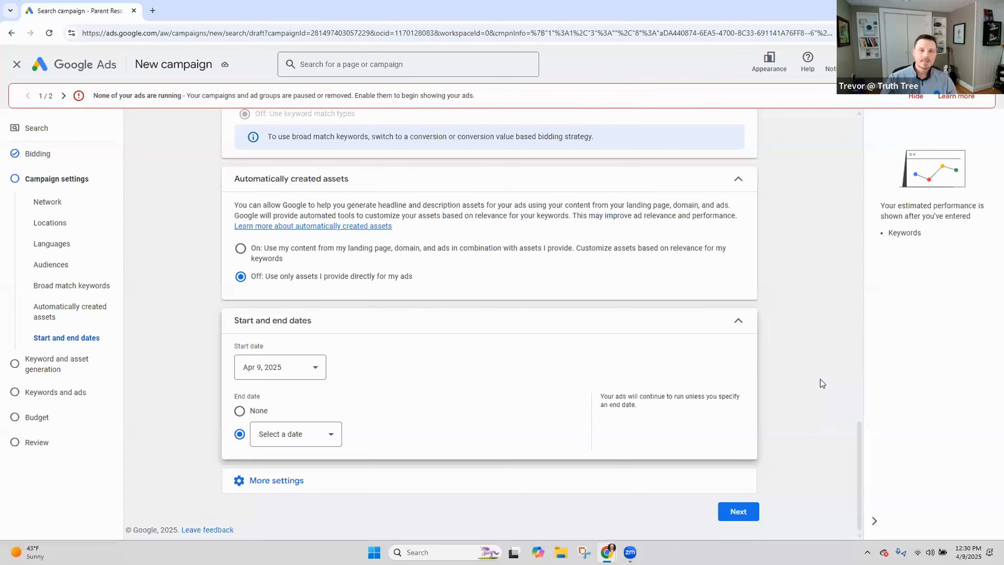
# Open the ad rotation options, keep Optimize: Prefer best performing ads, and continue to keyword and asset generation
pyautogui.click(284, 478)
pyautogui.scroll(-3, 299, 432)
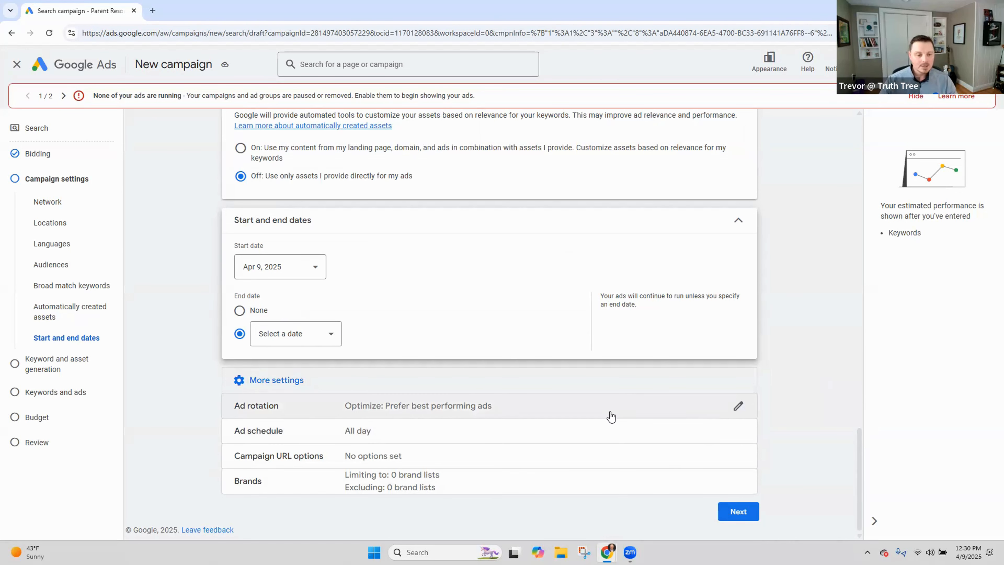
pyautogui.moveTo(382, 409); pyautogui.dragTo(494, 411)
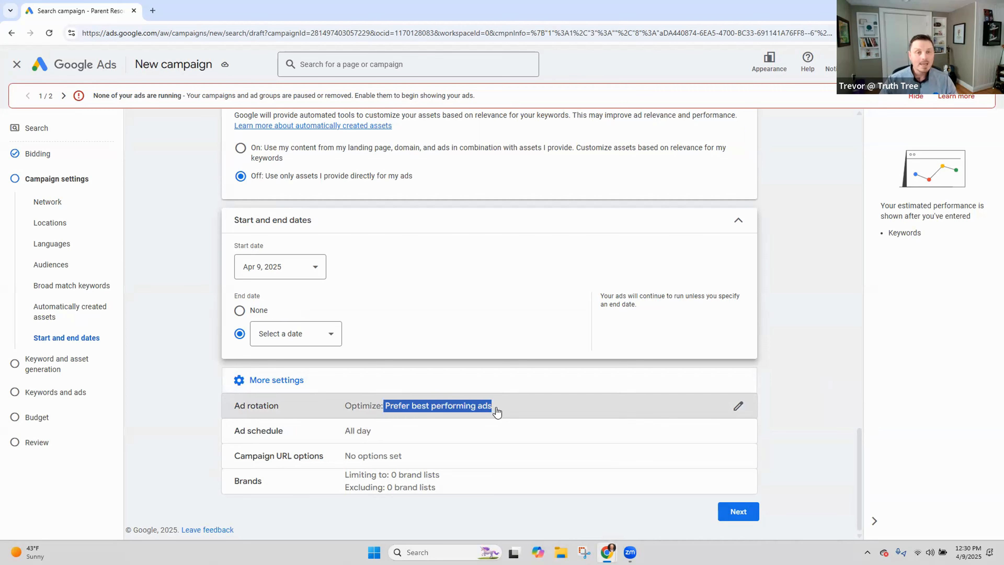
pyautogui.click(501, 405)
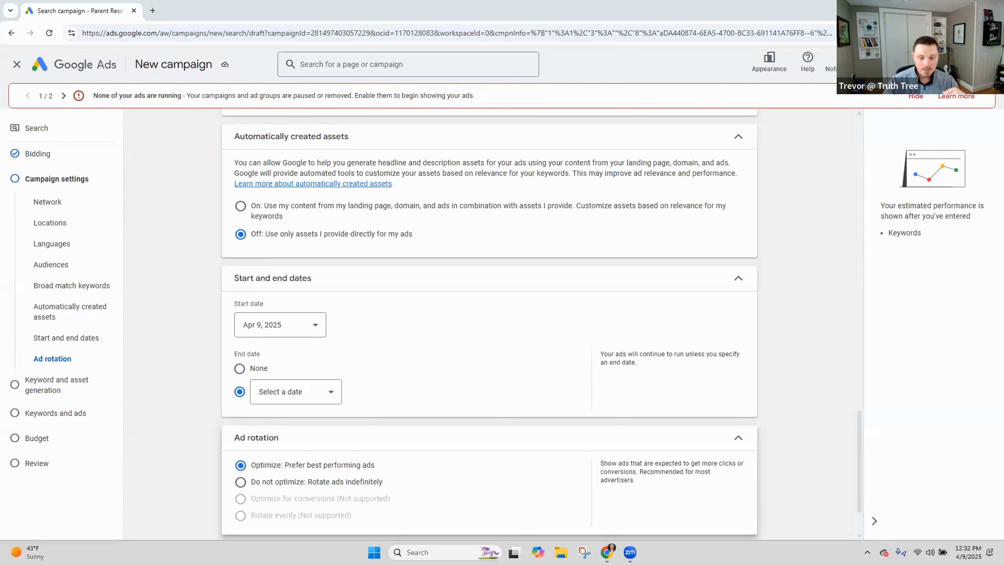
pyautogui.scroll(-2, 490, 250)
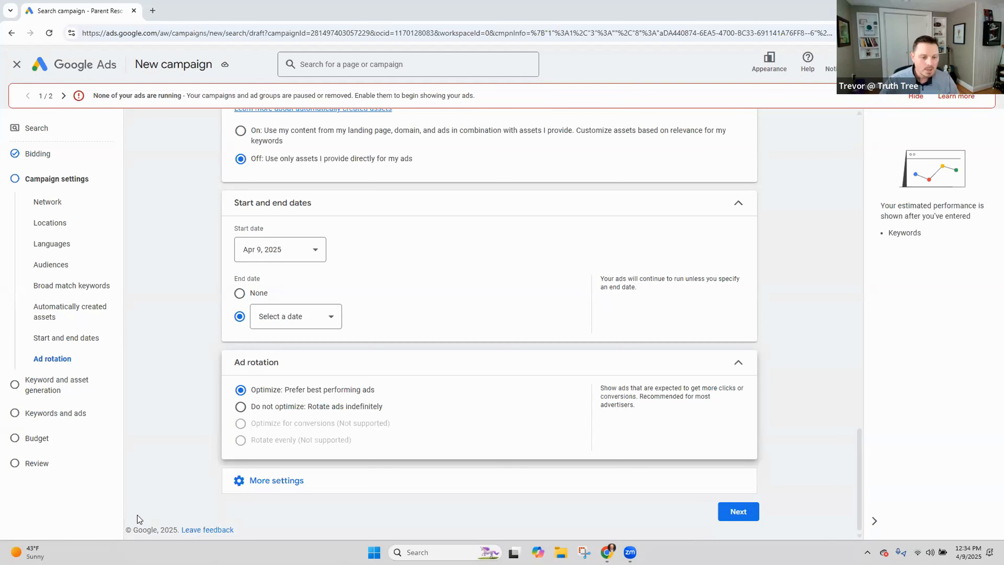
pyautogui.click(732, 513)
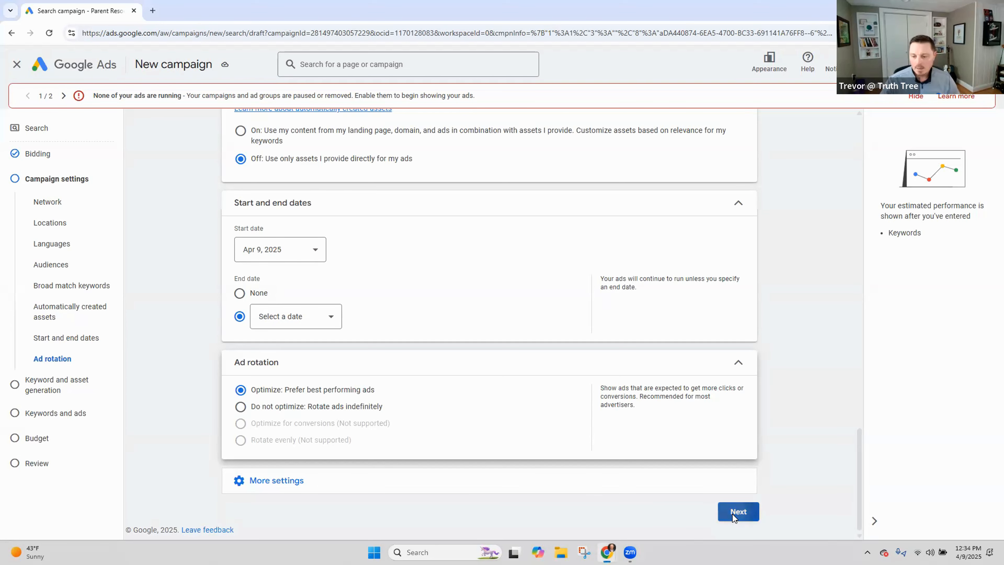
pyautogui.click(387, 282)
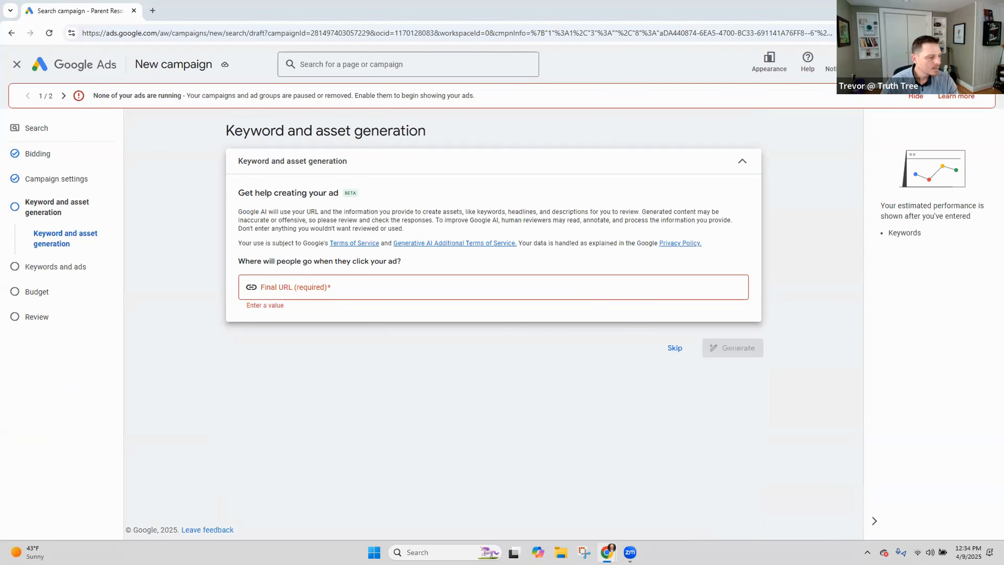
pyautogui.click(373, 287)
pyautogui.rightClick(374, 287)
pyautogui.click(427, 391)
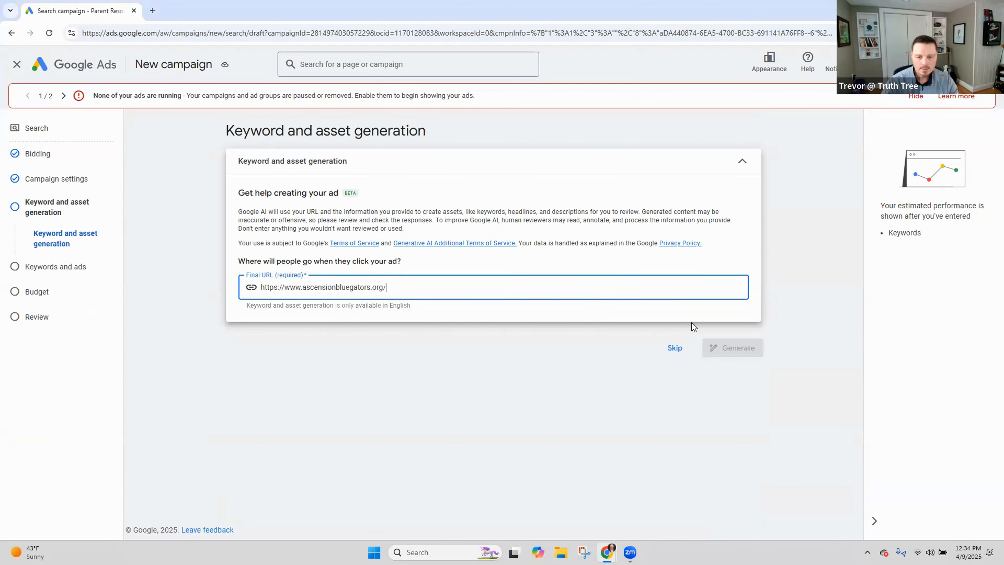
pyautogui.click(615, 346)
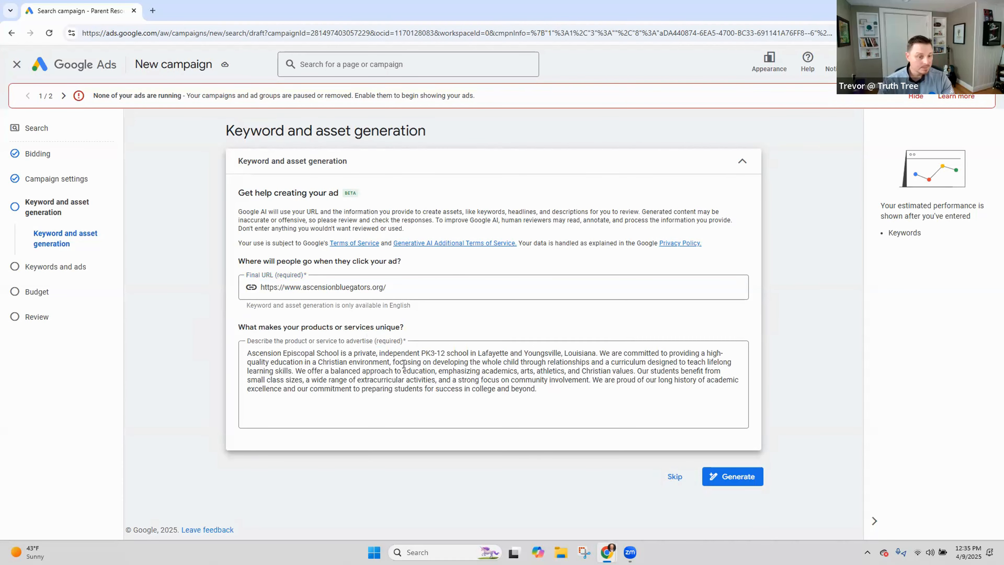
# Reword the school's grade range in the product description as "age 3 - grade 12" and generate the keywords and ad assets
pyautogui.moveTo(252, 353); pyautogui.dragTo(577, 388)
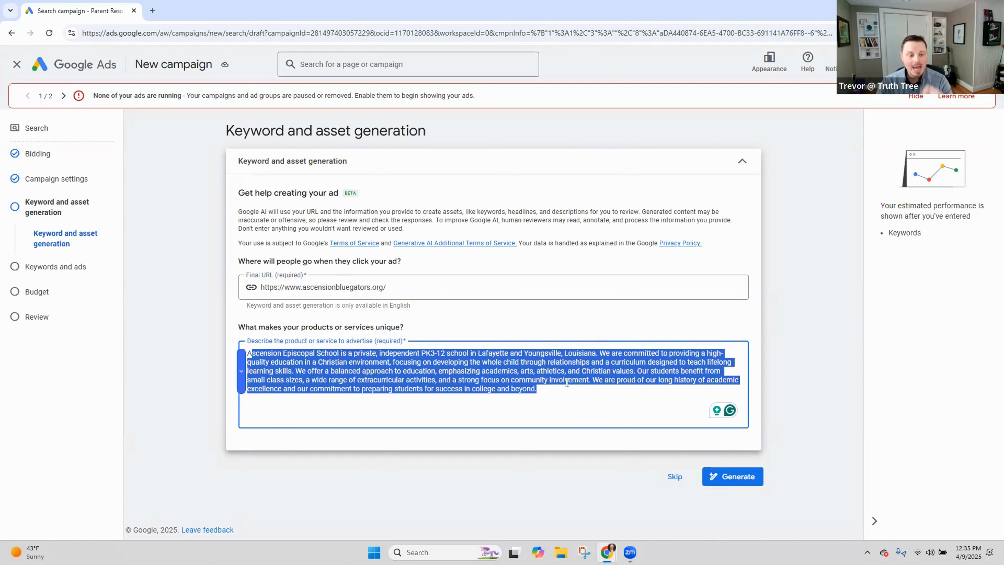
pyautogui.click(565, 393)
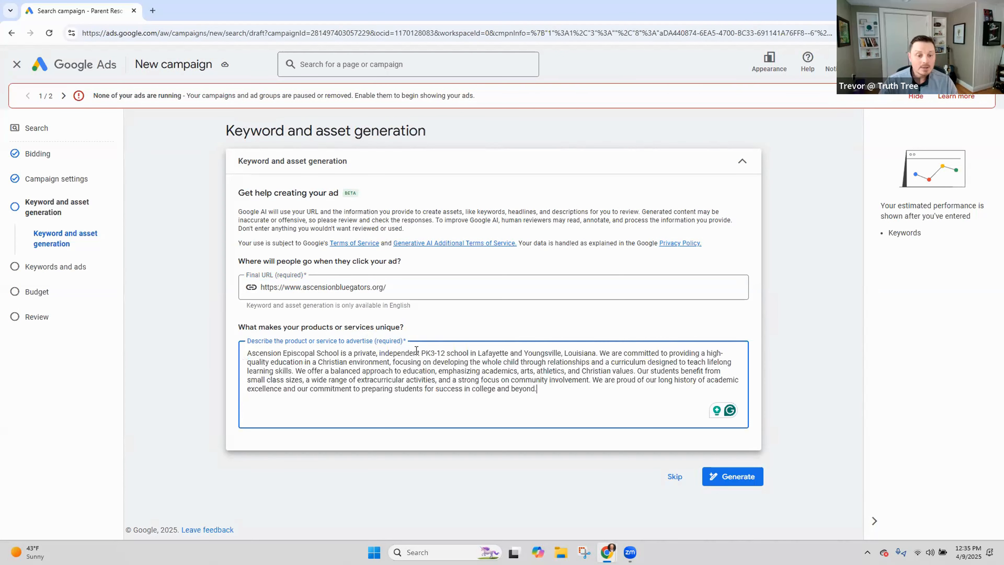
pyautogui.moveTo(421, 353); pyautogui.dragTo(434, 355)
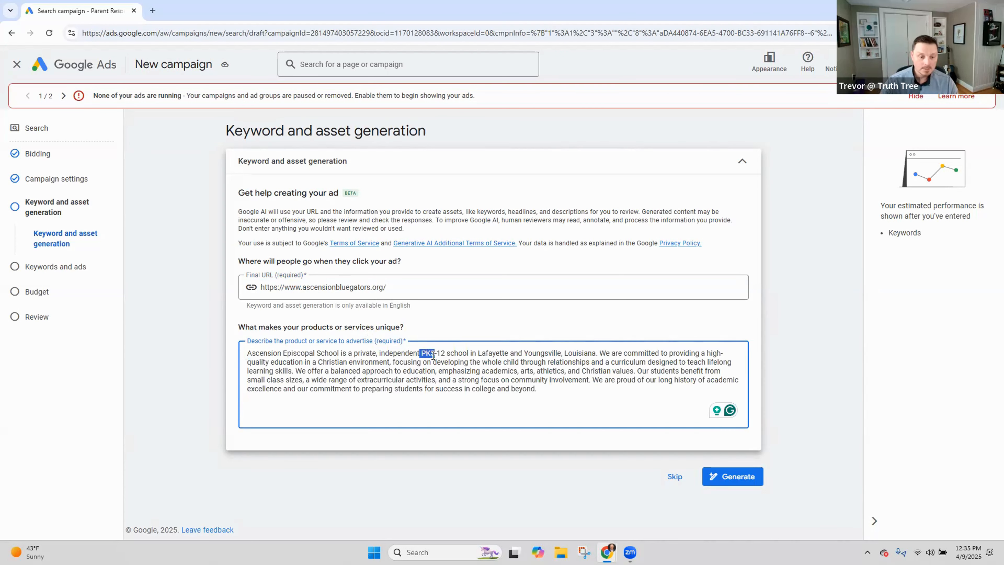
pyautogui.write('age 2')
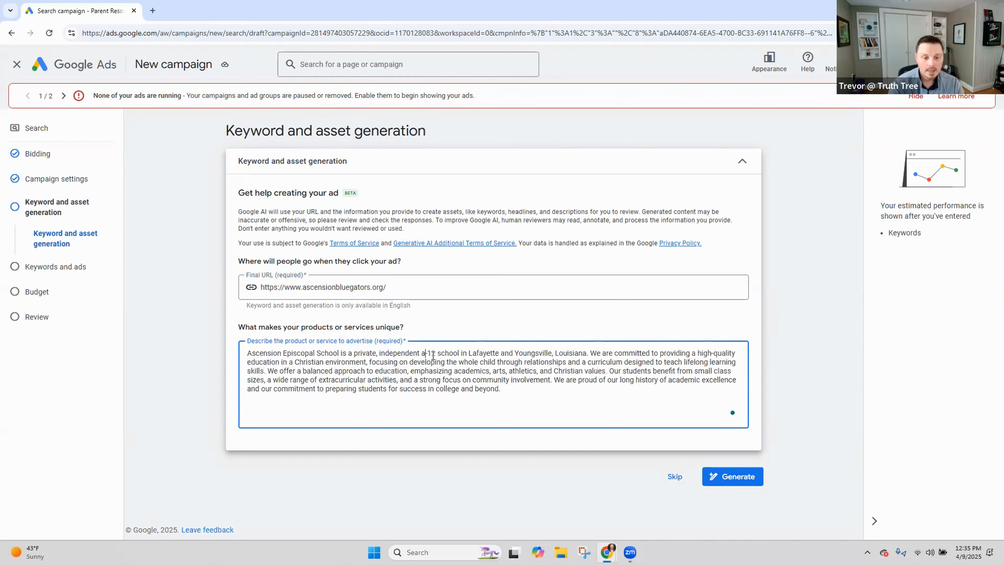
pyautogui.press('BackSpace')
pyautogui.write('3')
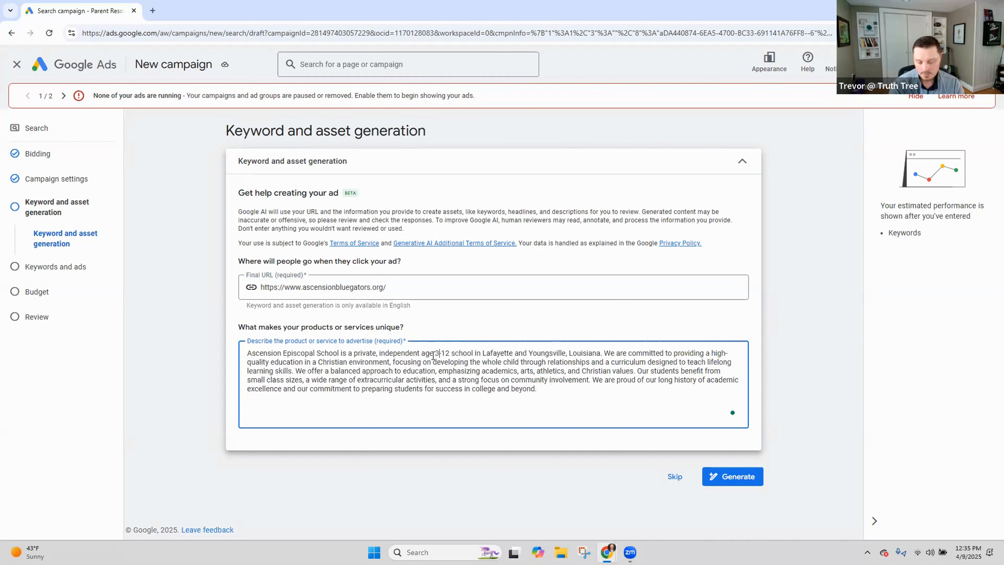
pyautogui.press('Right')
pyautogui.press('Left')
pyautogui.write('grade')
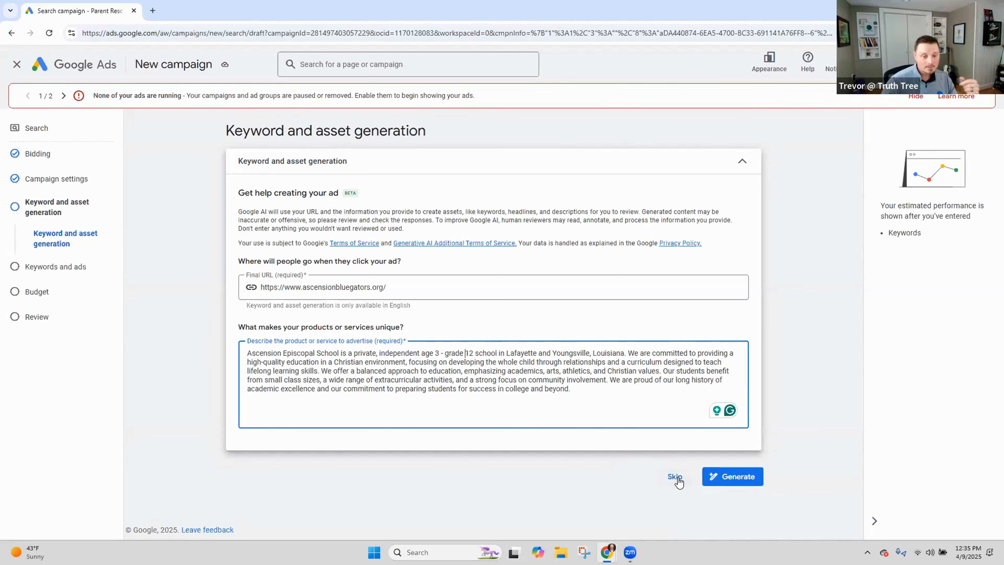
pyautogui.click(720, 479)
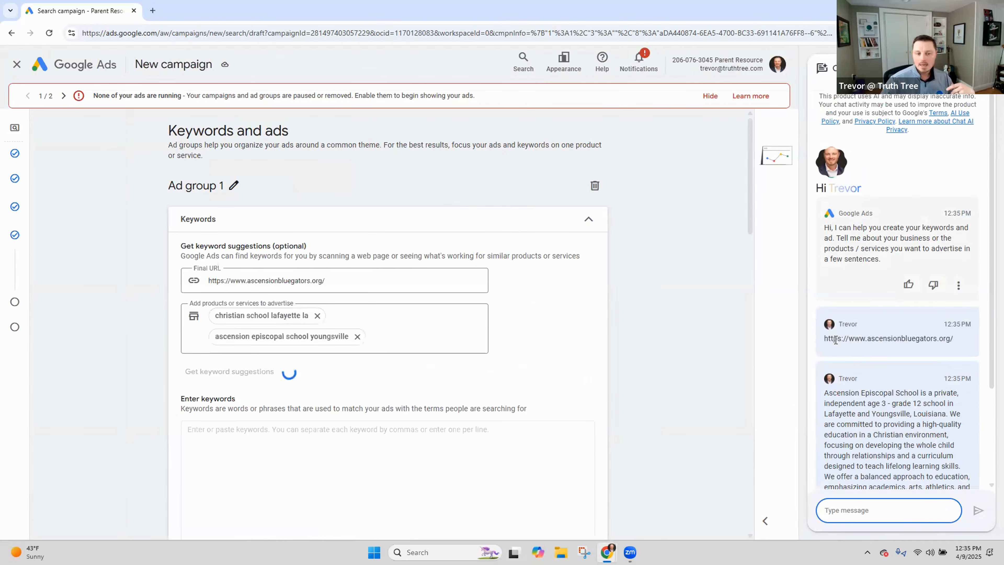
# Review the suggested keywords for Ad group 1, highlighting individual entries and then the whole list
pyautogui.click(308, 330)
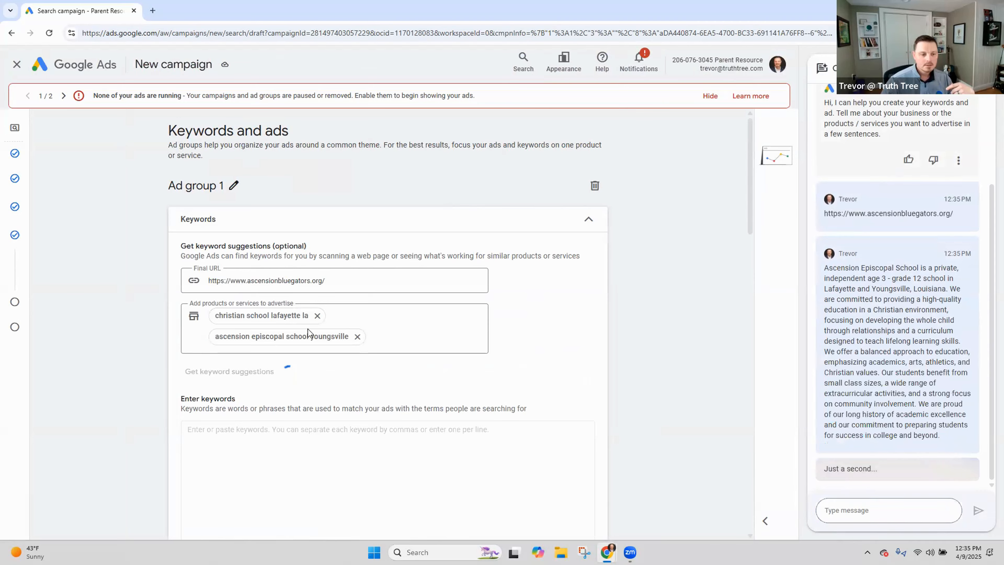
pyautogui.scroll(-1, 210, 327)
pyautogui.scroll(-2, 211, 327)
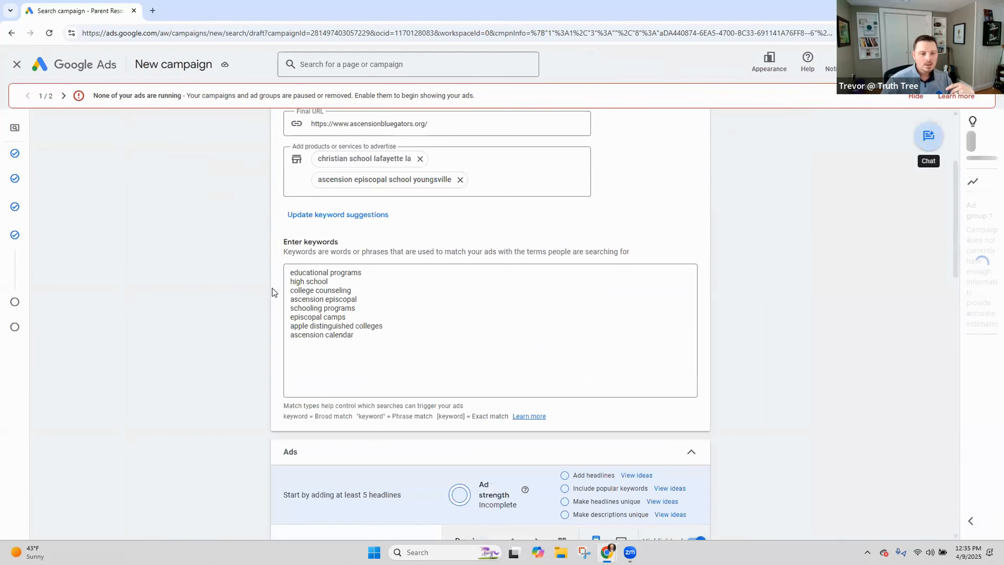
pyautogui.doubleClick(294, 282)
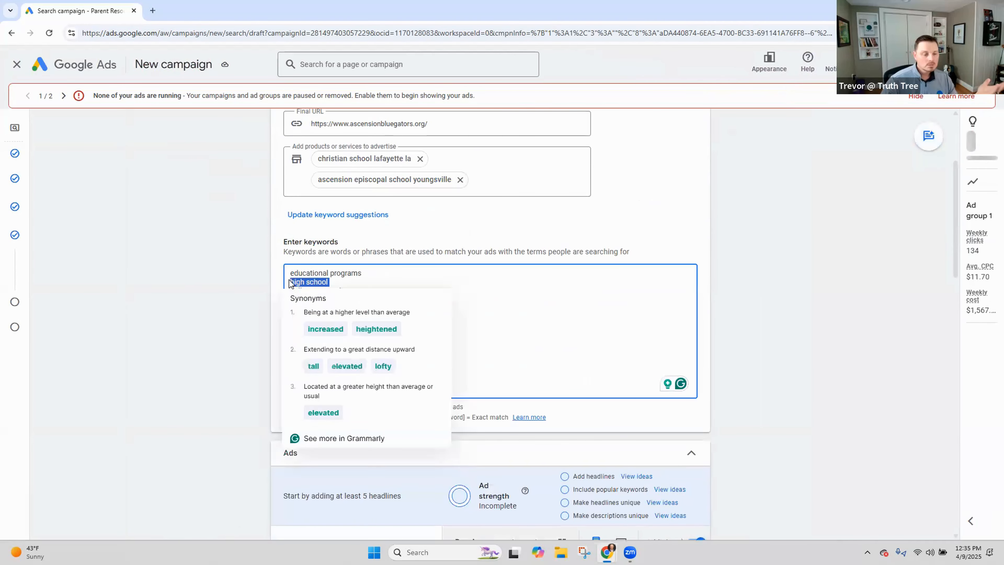
pyautogui.doubleClick(309, 272)
pyautogui.tripleClick(308, 272)
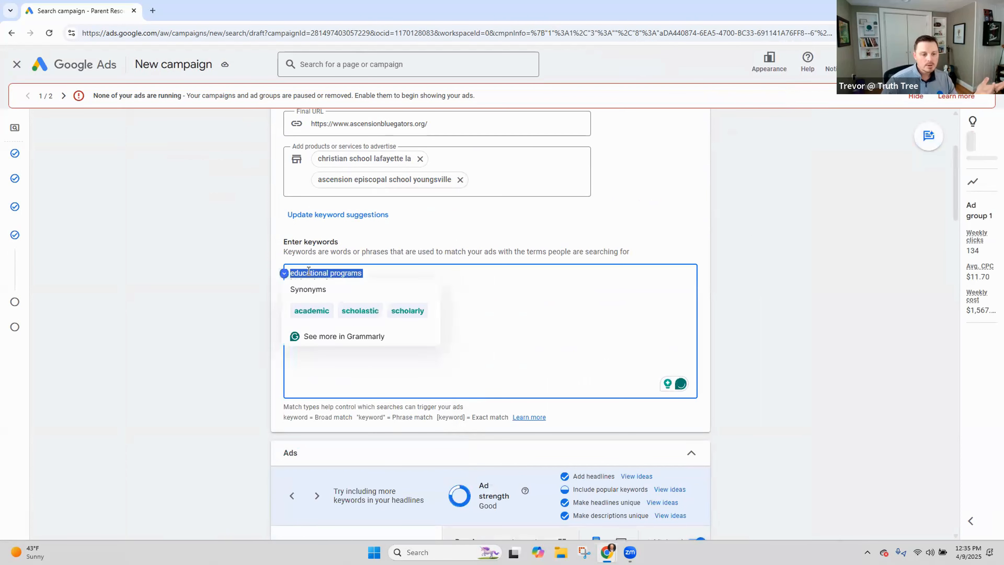
pyautogui.click(254, 283)
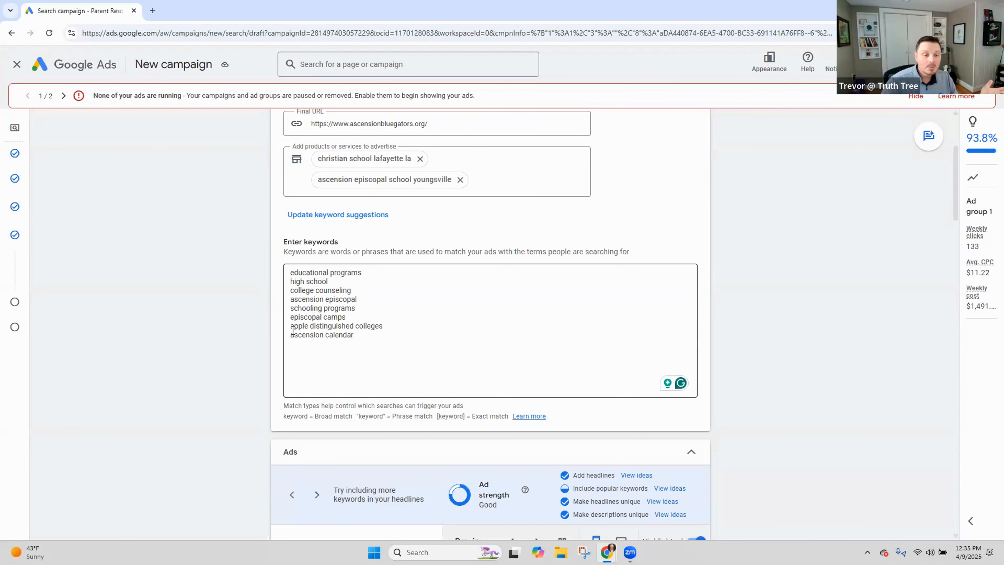
pyautogui.tripleClick(349, 335)
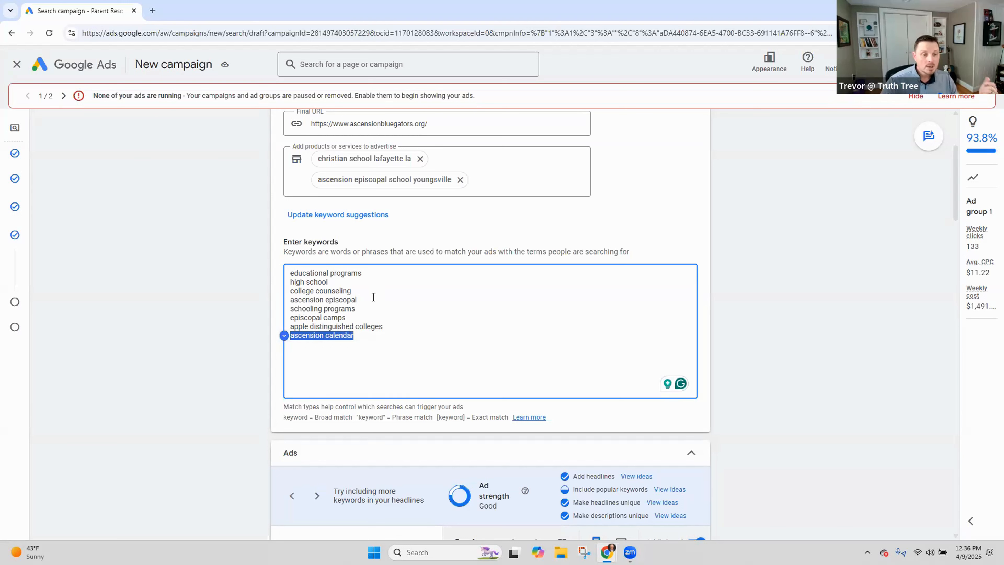
pyautogui.moveTo(287, 272); pyautogui.dragTo(373, 336)
# Look over the generated ad headlines and page through several mobile ad previews
pyautogui.scroll(-1, 449, 316)
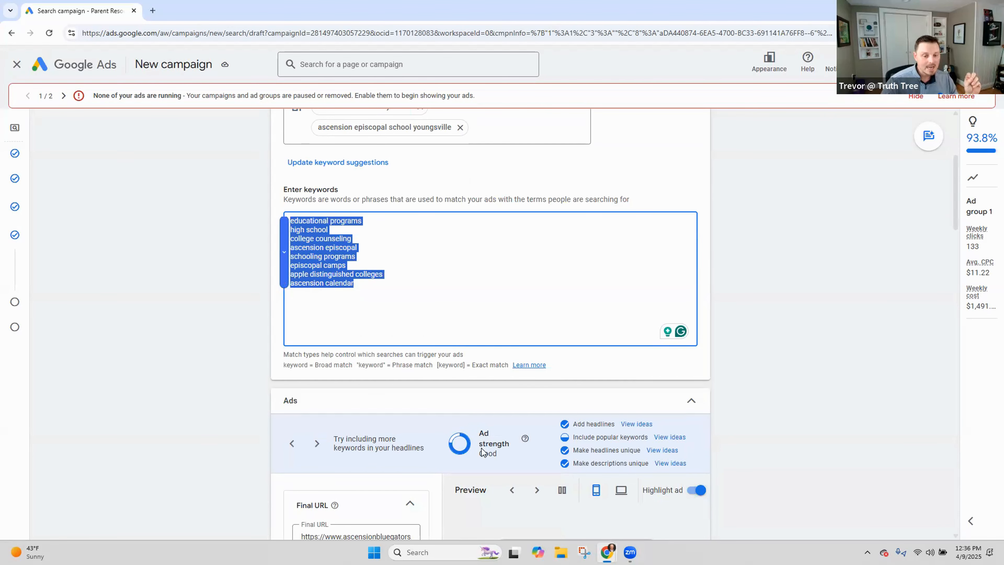
pyautogui.scroll(-3, 481, 451)
pyautogui.scroll(-6, 480, 445)
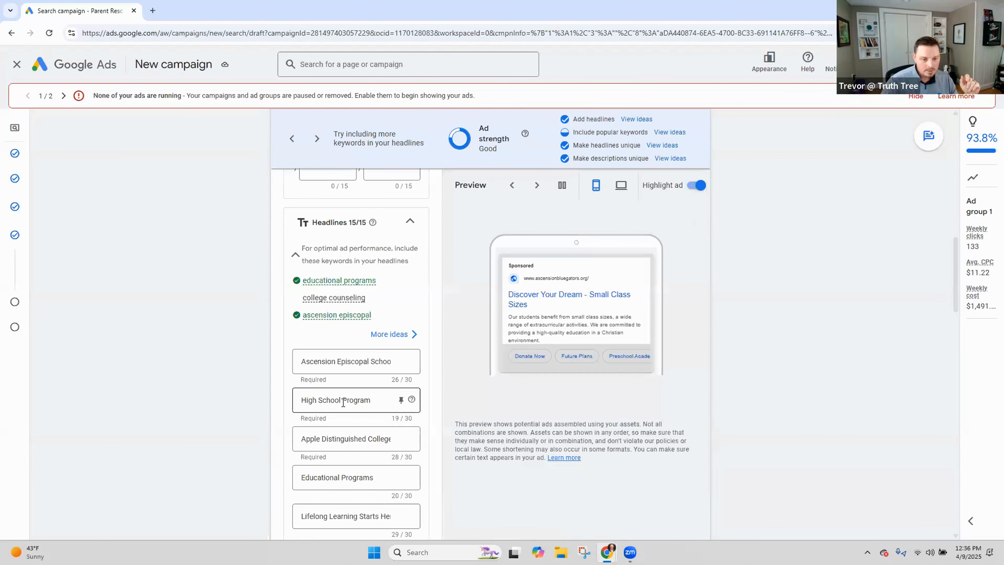
pyautogui.scroll(-1, 343, 402)
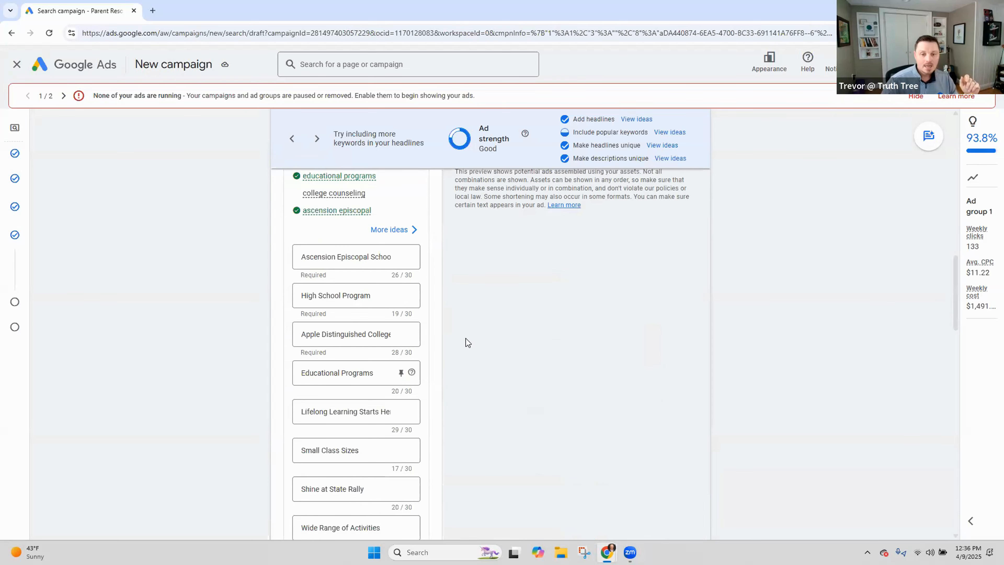
pyautogui.scroll(1, 498, 348)
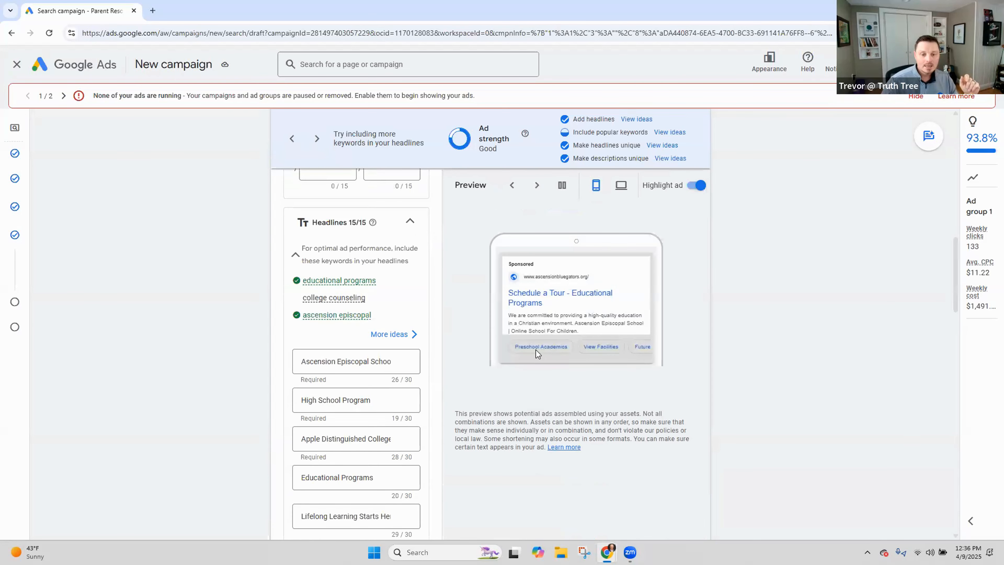
pyautogui.click(536, 186)
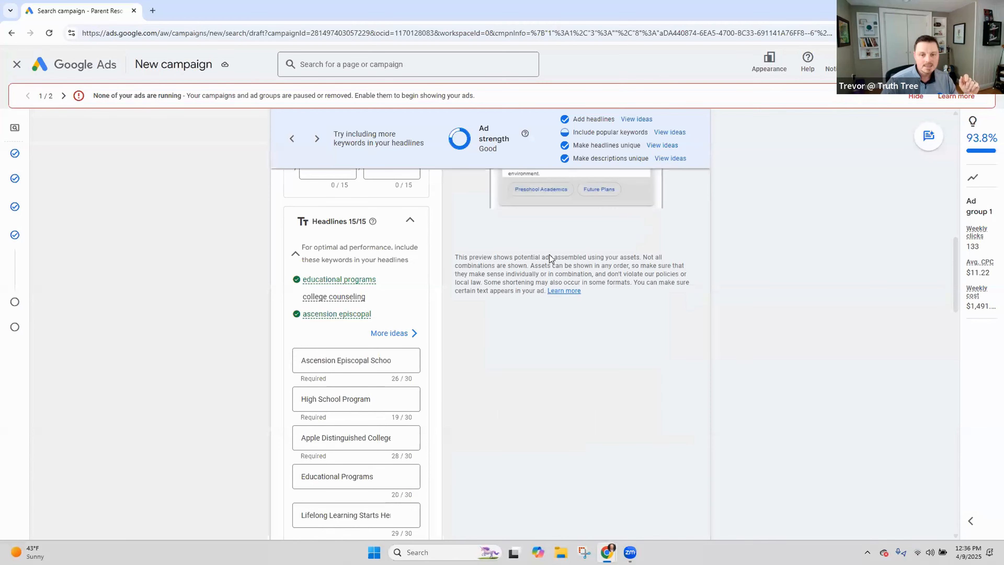
pyautogui.scroll(2, 542, 237)
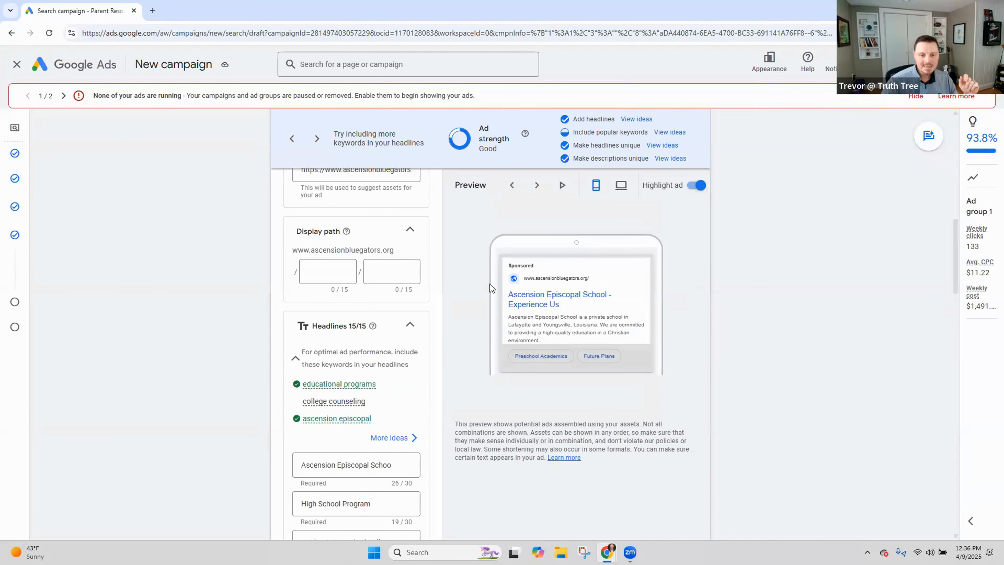
pyautogui.click(526, 188)
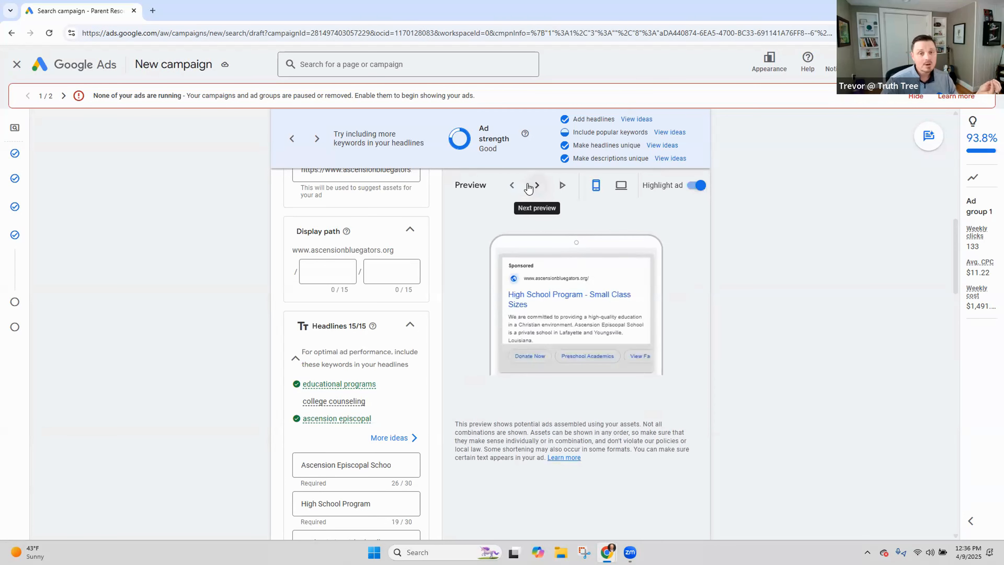
pyautogui.click(537, 185)
pyautogui.scroll(-2, 511, 186)
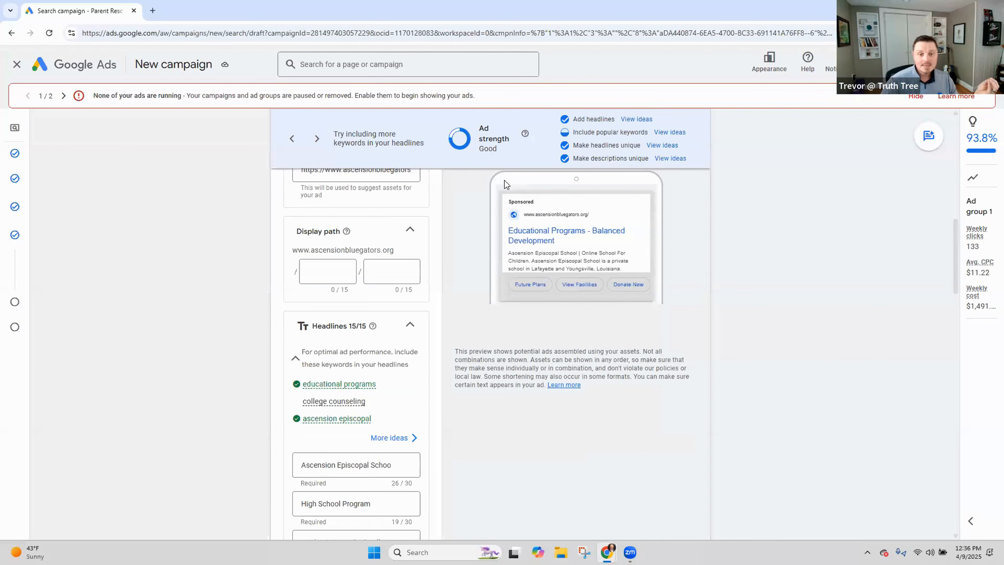
# Remove the AI-generated Ad group 1 from the campaign
pyautogui.scroll(2, 518, 197)
pyautogui.click(511, 185)
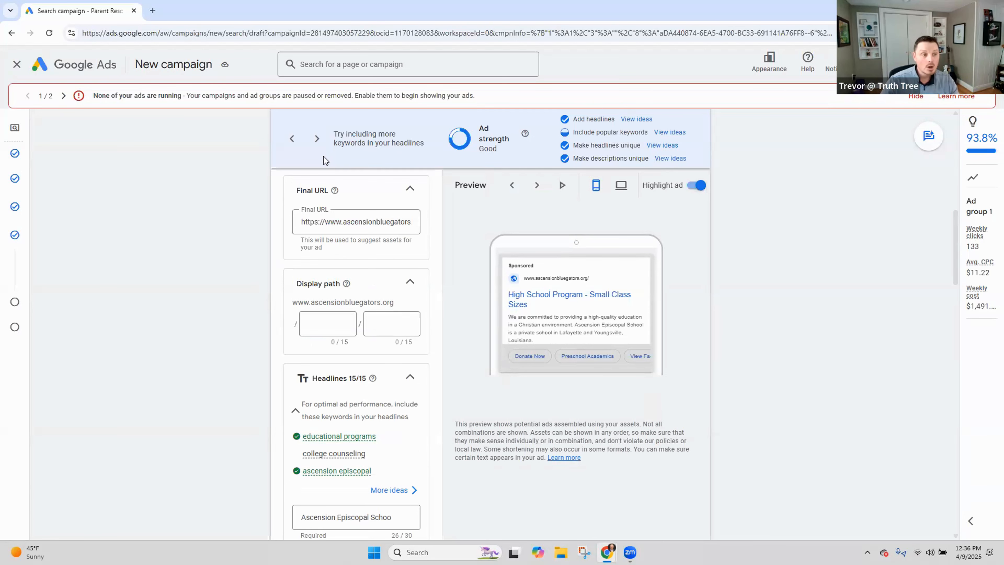
pyautogui.scroll(15, 292, 268)
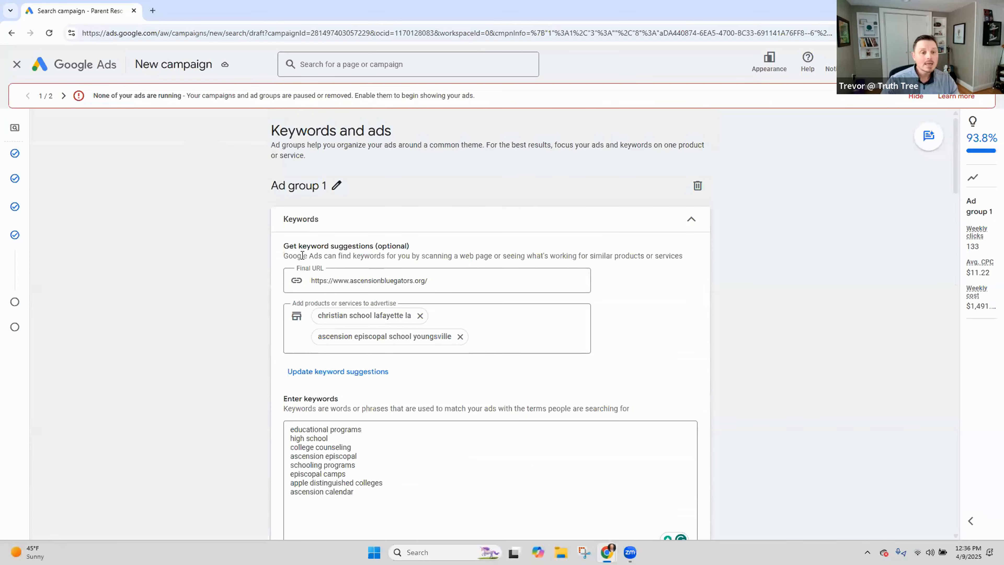
pyautogui.click(696, 186)
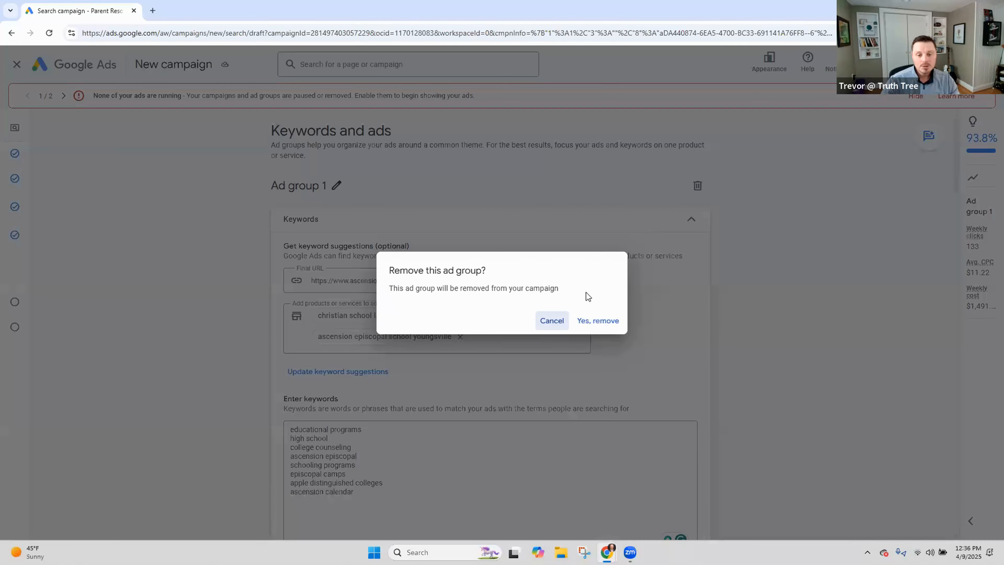
pyautogui.click(595, 321)
# Create a new ad group, skipping the AI keyword and asset generation
pyautogui.click(508, 336)
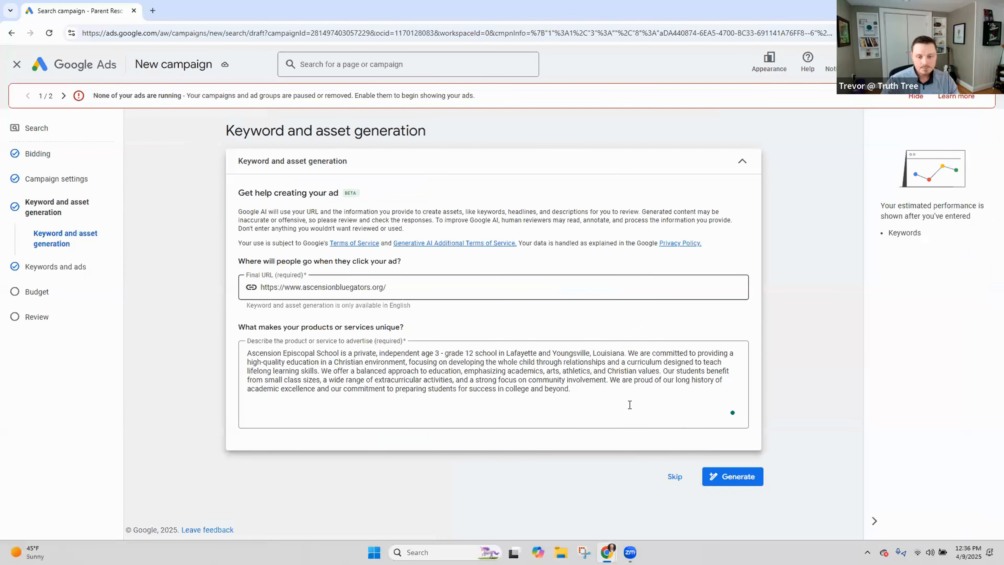
pyautogui.click(675, 476)
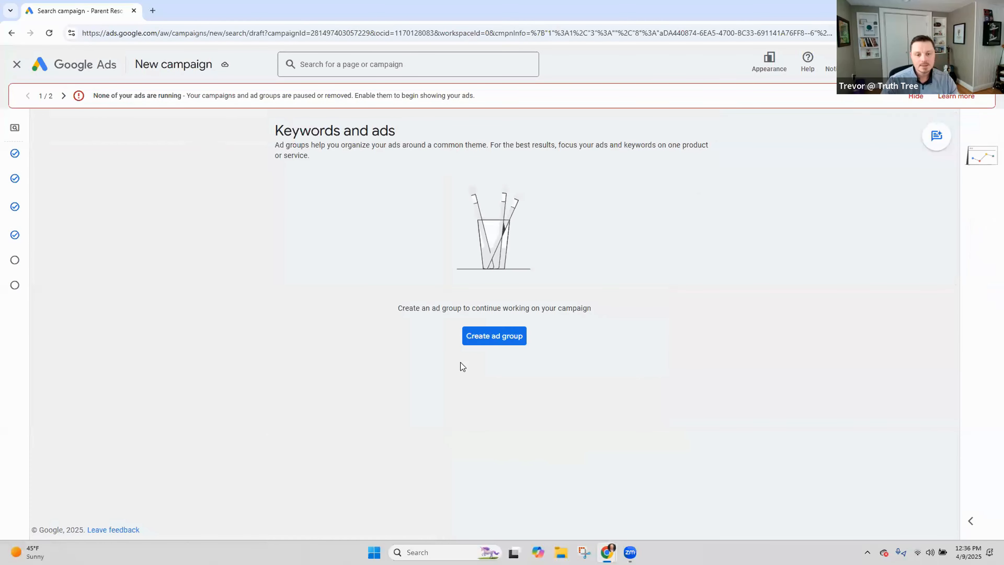
pyautogui.click(496, 337)
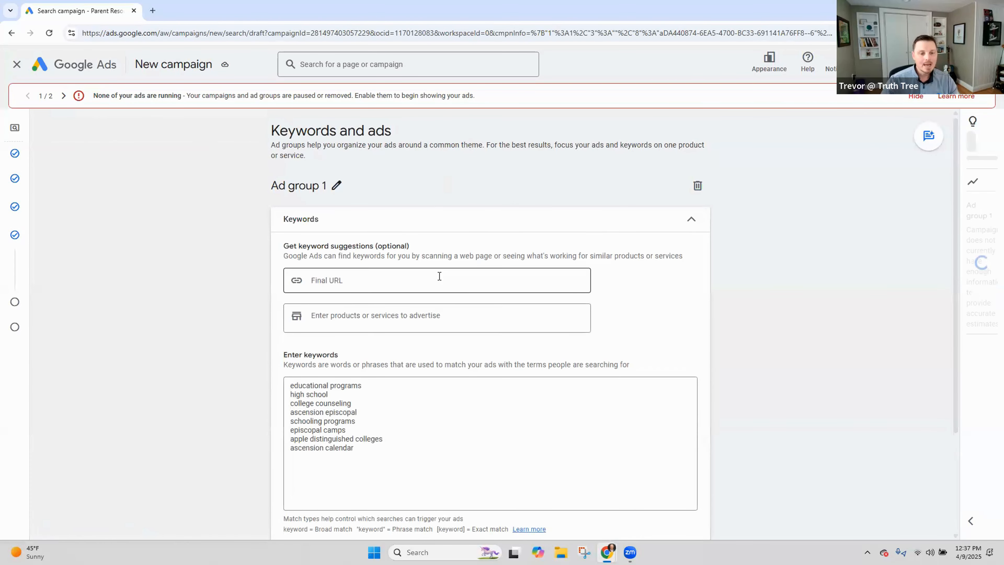
pyautogui.click(437, 280)
pyautogui.rightClick(436, 282)
pyautogui.click(469, 385)
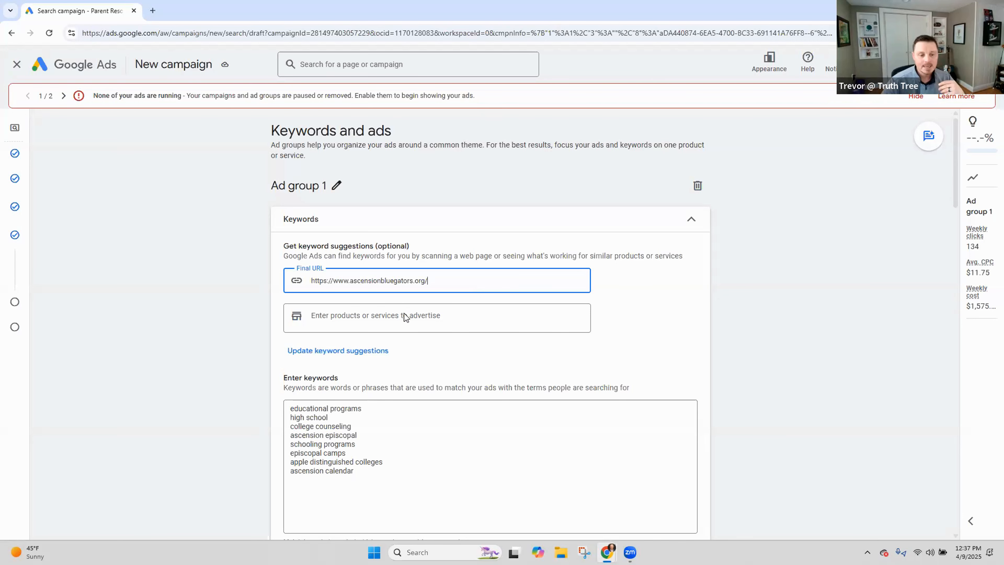
# Replace the entire list of suggested keywords with "private near me"
pyautogui.scroll(-1, 405, 316)
pyautogui.moveTo(361, 421); pyautogui.dragTo(280, 341)
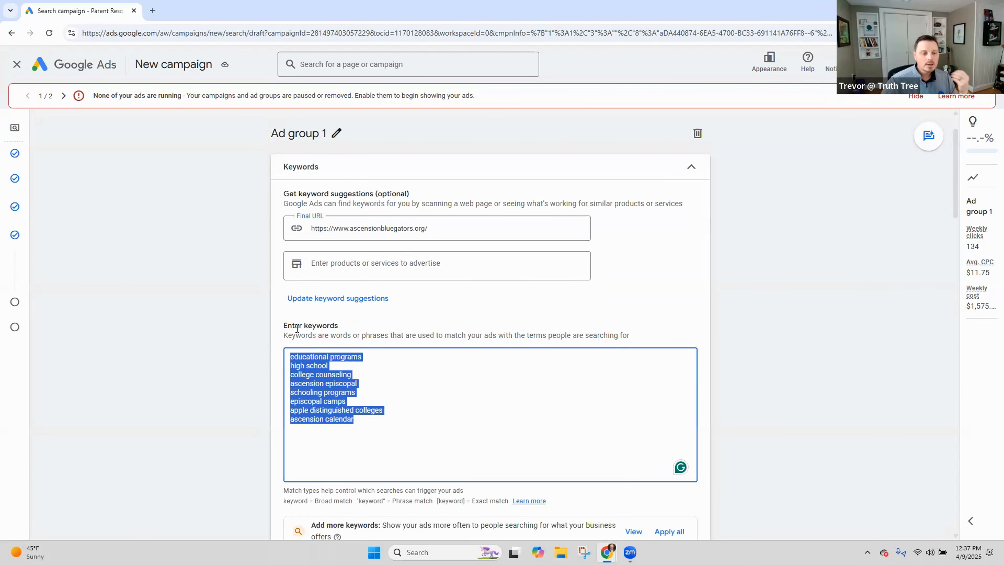
pyautogui.scroll(-2, 297, 324)
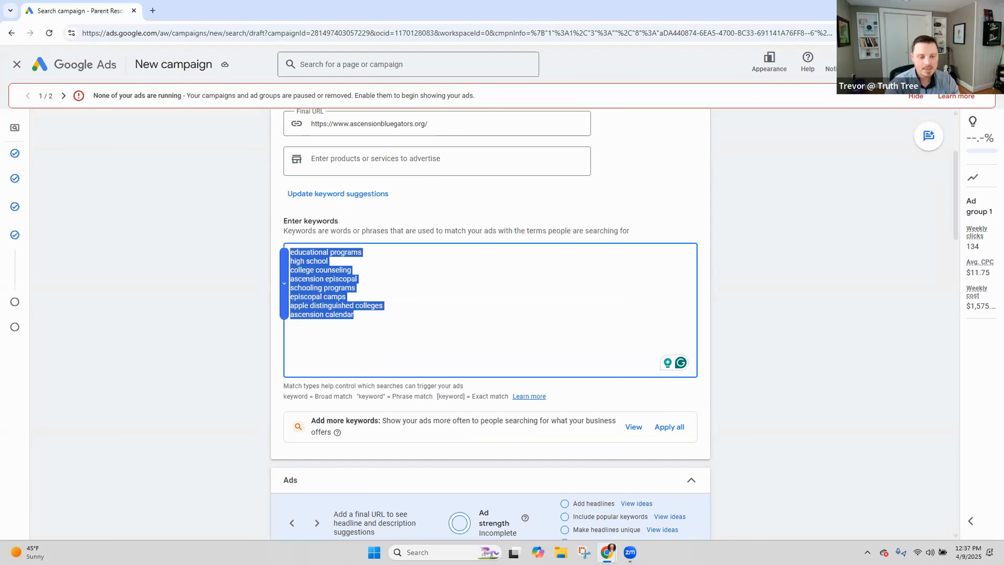
pyautogui.write('private near me')
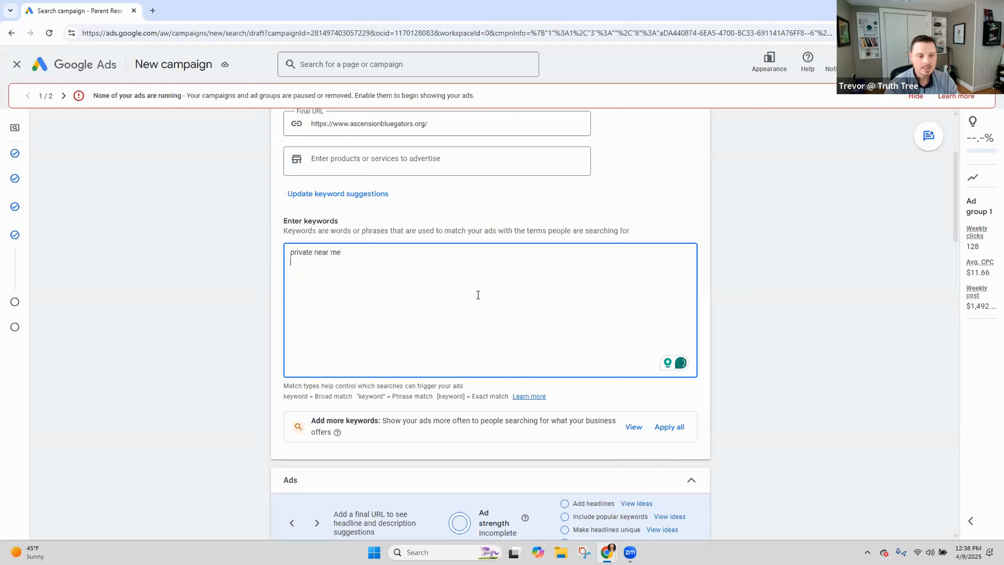
pyautogui.write('first grade')
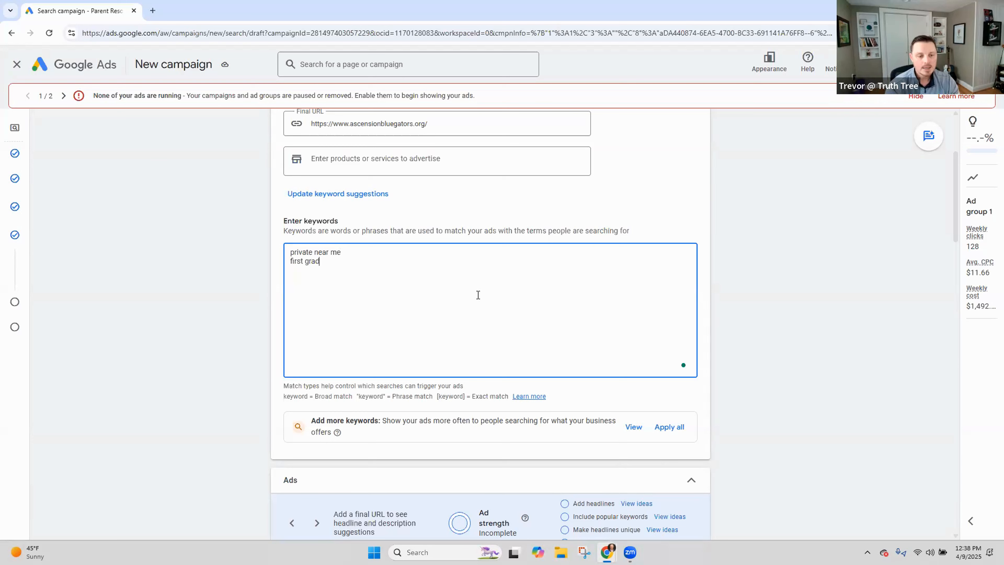
pyautogui.press('BackSpace')
pyautogui.press('BackSpace')
pyautogui.press('BackSpace')
pyautogui.press('BackSpace')
pyautogui.press('BackSpace')
pyautogui.press('BackSpace')
pyautogui.press('BackSpace')
pyautogui.press('BackSpace')
pyautogui.press('BackSpace')
pyautogui.press('BackSpace')
pyautogui.press('BackSpace')
# Add the keywords "private school with first grade" and "2nd grade indy school for my daughter" on separate lines
pyautogui.write('pr')
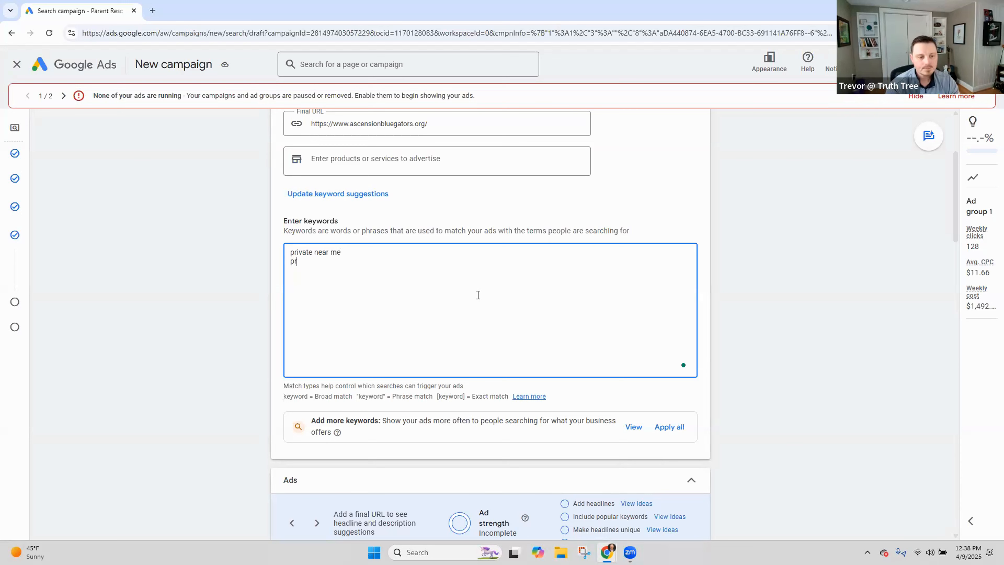
pyautogui.write('ivate school with first grade')
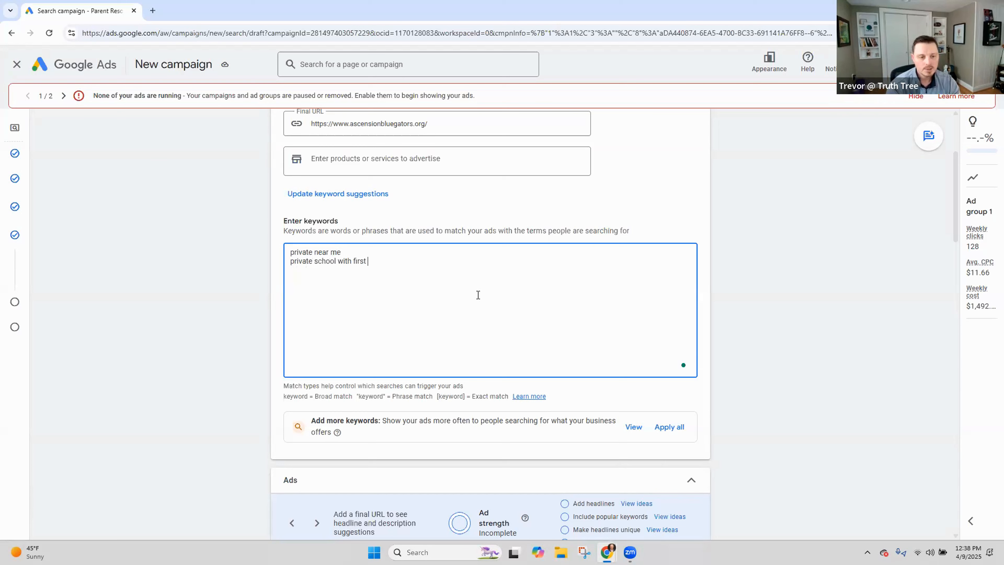
pyautogui.press('Return')
pyautogui.write('2nd grade indy school for my daughter')
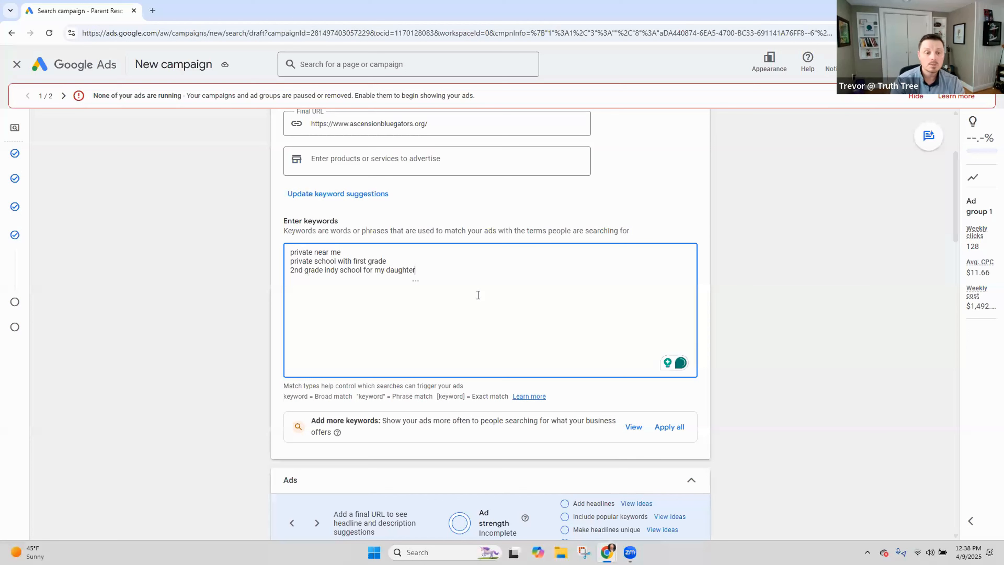
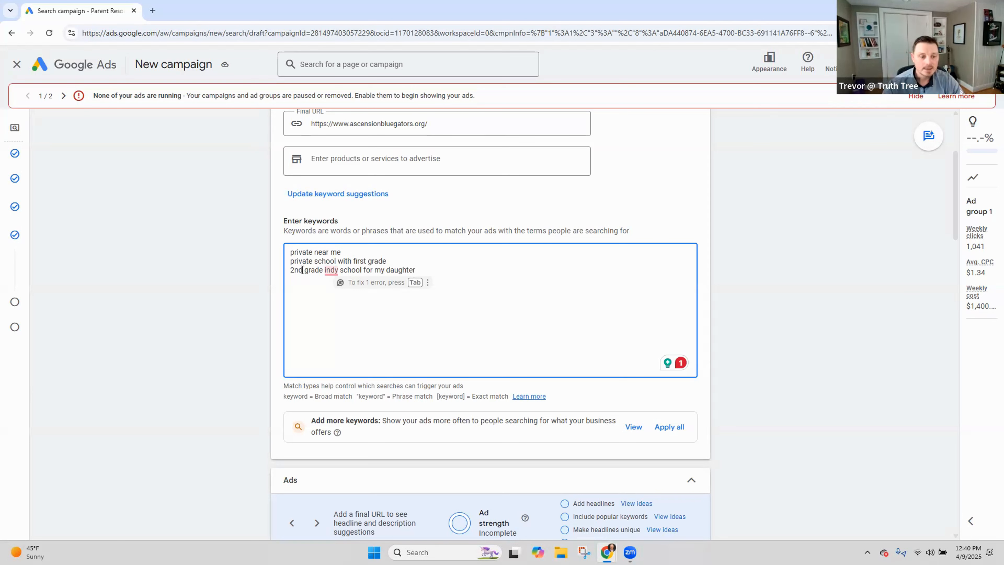
# Change the grade in the third keyword to "6th"
pyautogui.moveTo(290, 270); pyautogui.dragTo(299, 269)
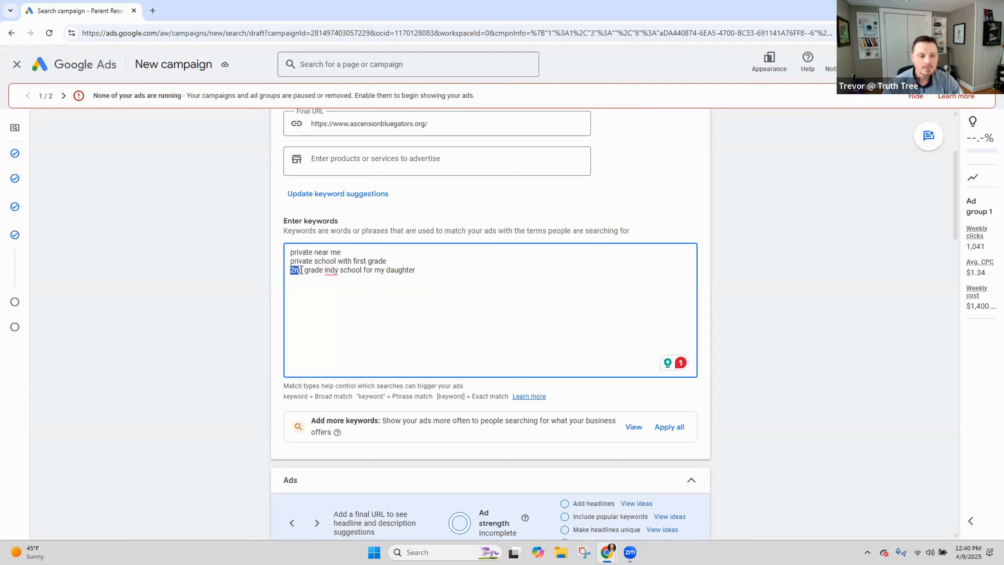
pyautogui.write('6h')
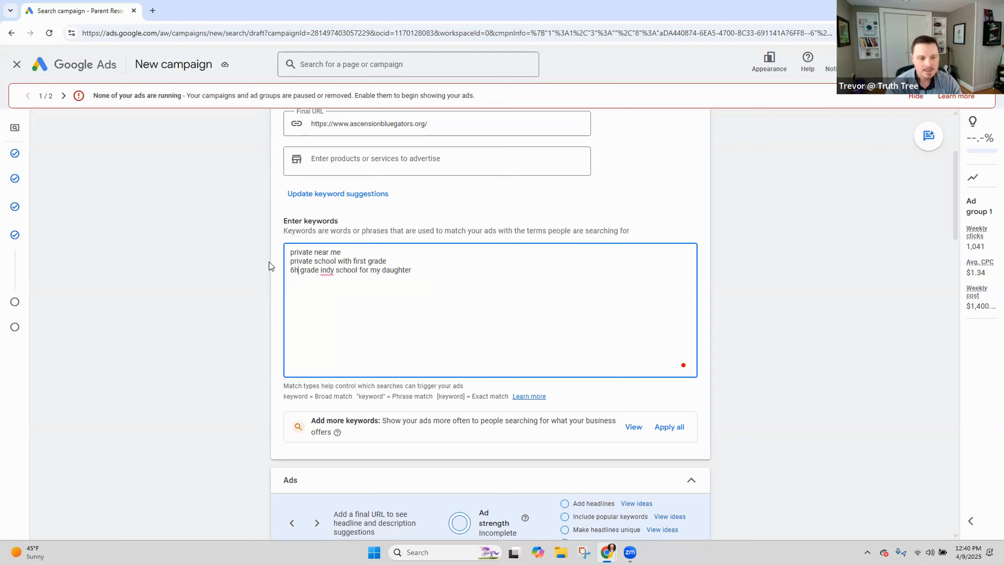
pyautogui.press('BackSpace')
pyautogui.write('t')
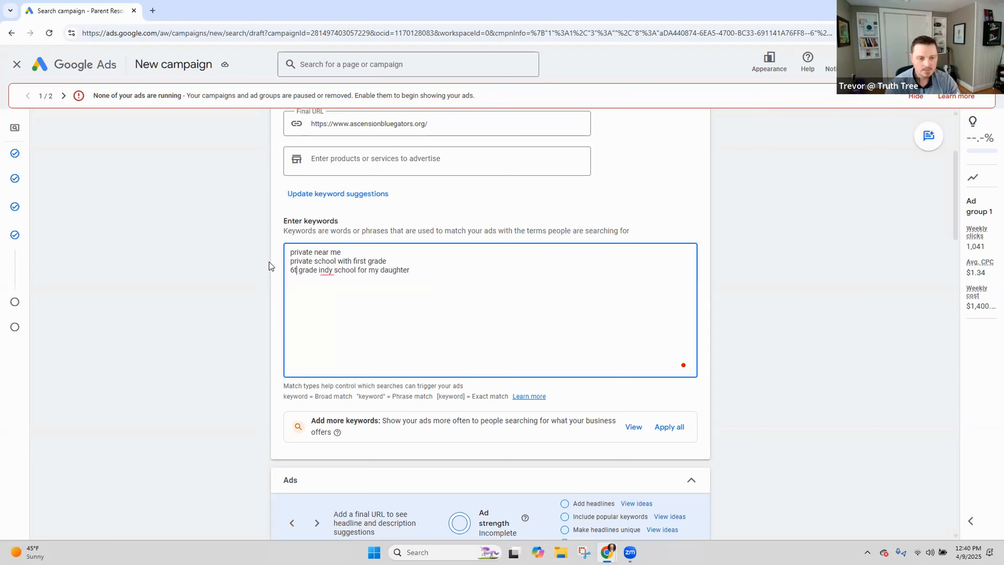
pyautogui.write('h')
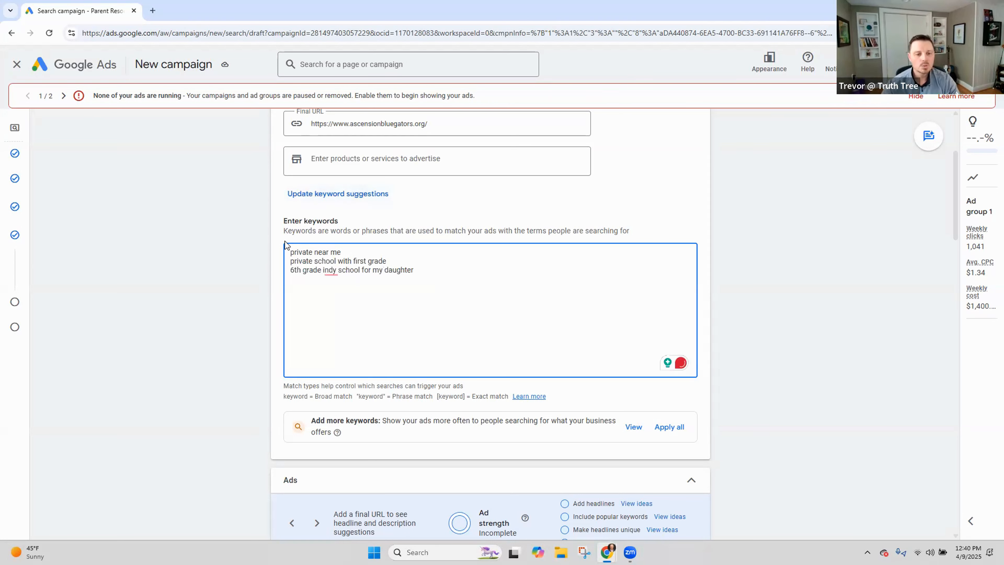
# Reword the third keyword as "6th grade school for my daughter that likes acting", removing "indy" and the duplicated ending
pyautogui.moveTo(323, 270); pyautogui.dragTo(338, 269)
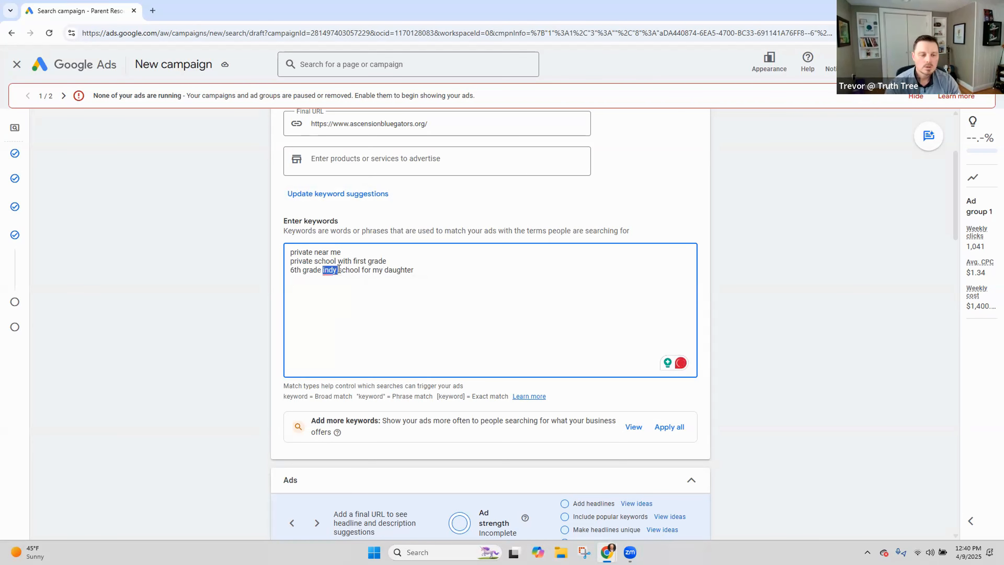
pyautogui.write('school for my daug')
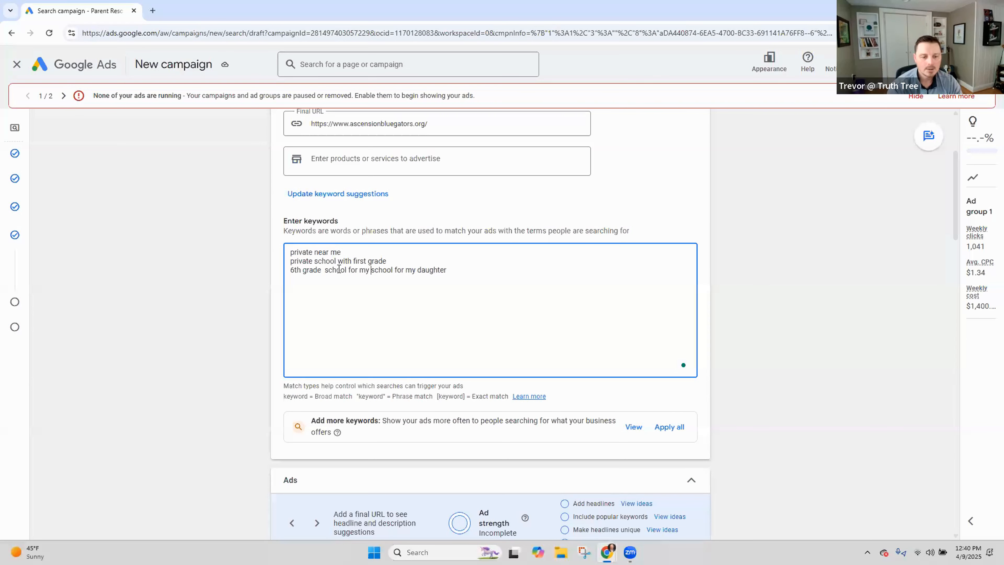
pyautogui.write('hter ')
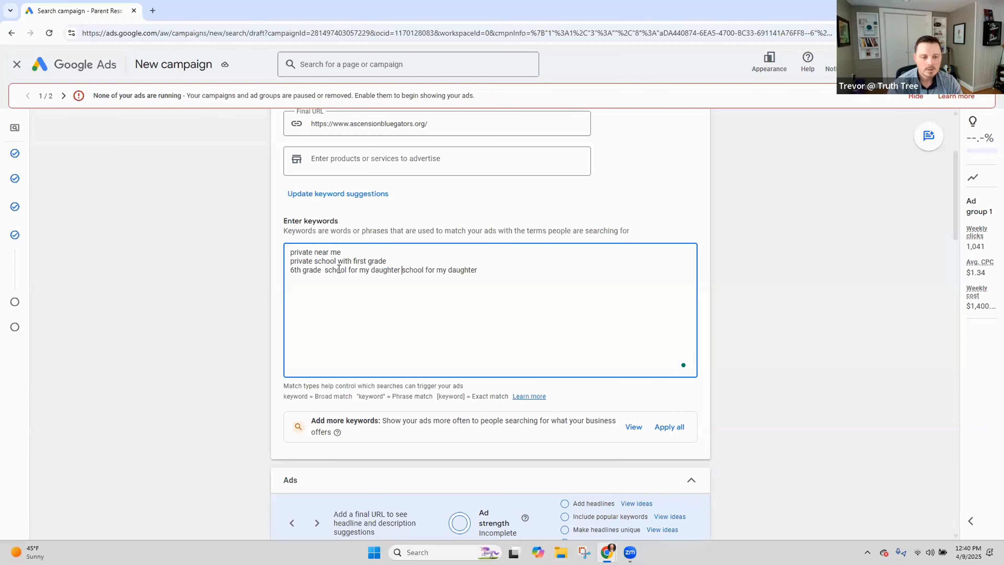
pyautogui.write('that likes acting')
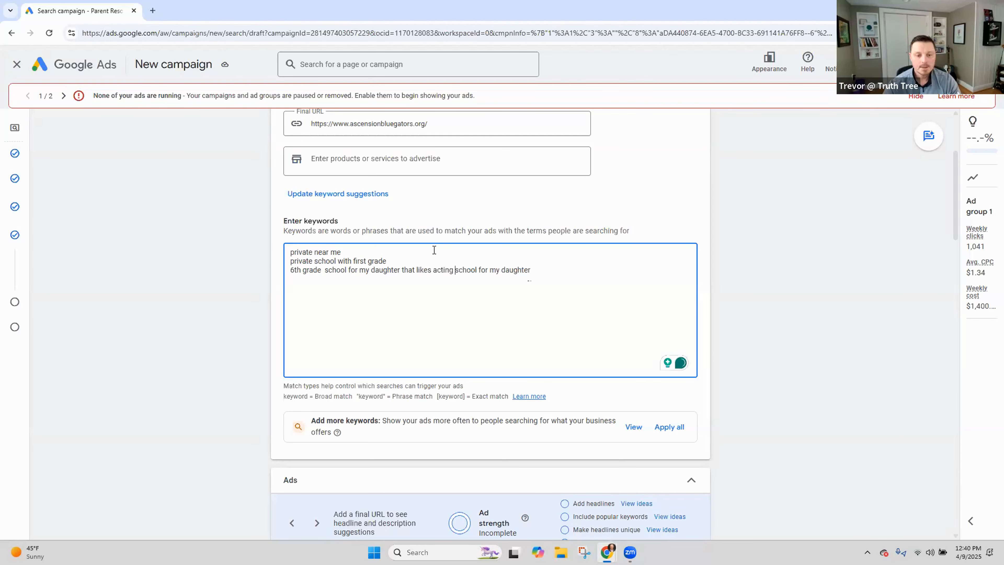
pyautogui.moveTo(453, 270); pyautogui.dragTo(644, 274)
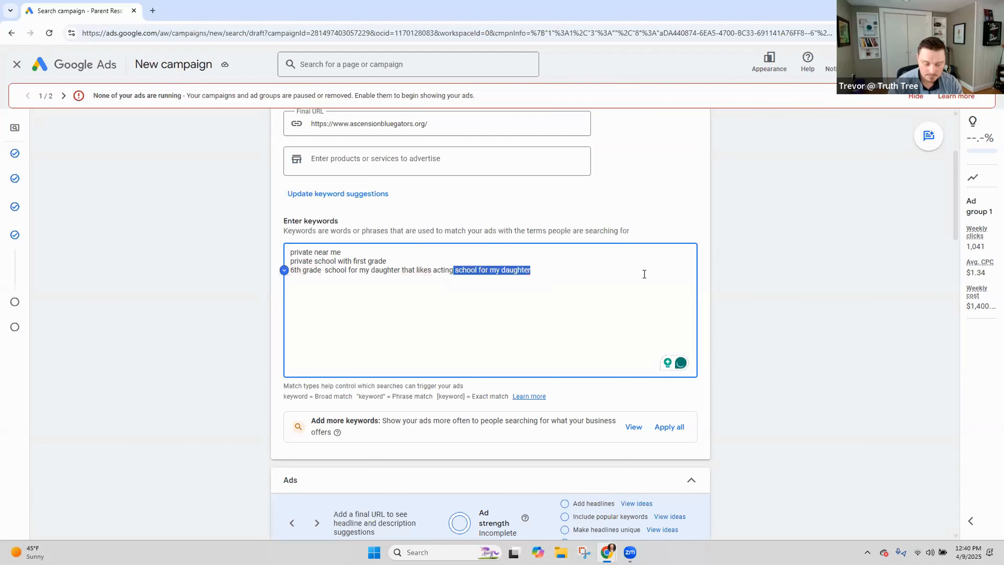
pyautogui.press('BackSpace')
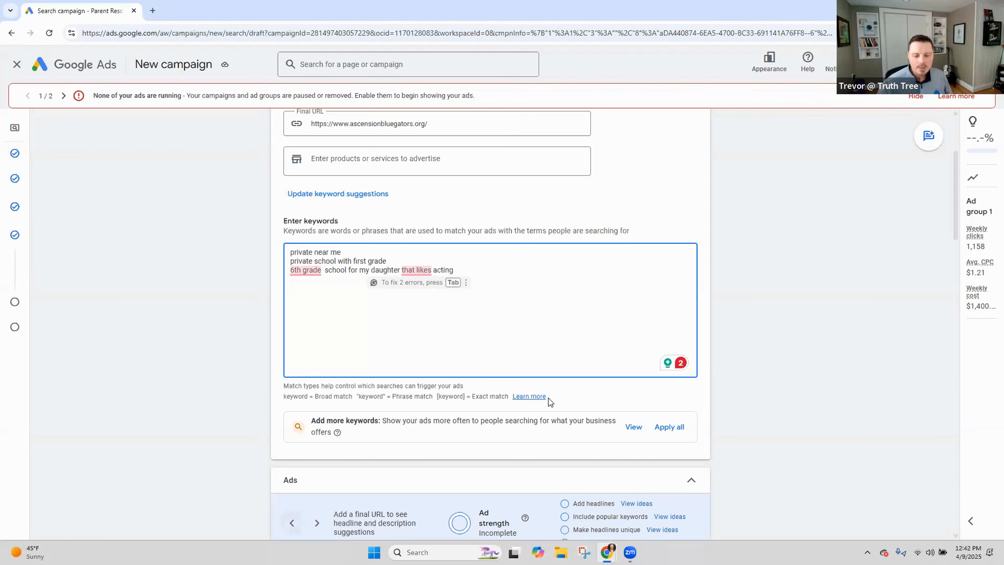
# Look over the empty ad form's final URL, display path, headline and description fields
pyautogui.scroll(-8, 552, 402)
pyautogui.click(380, 311)
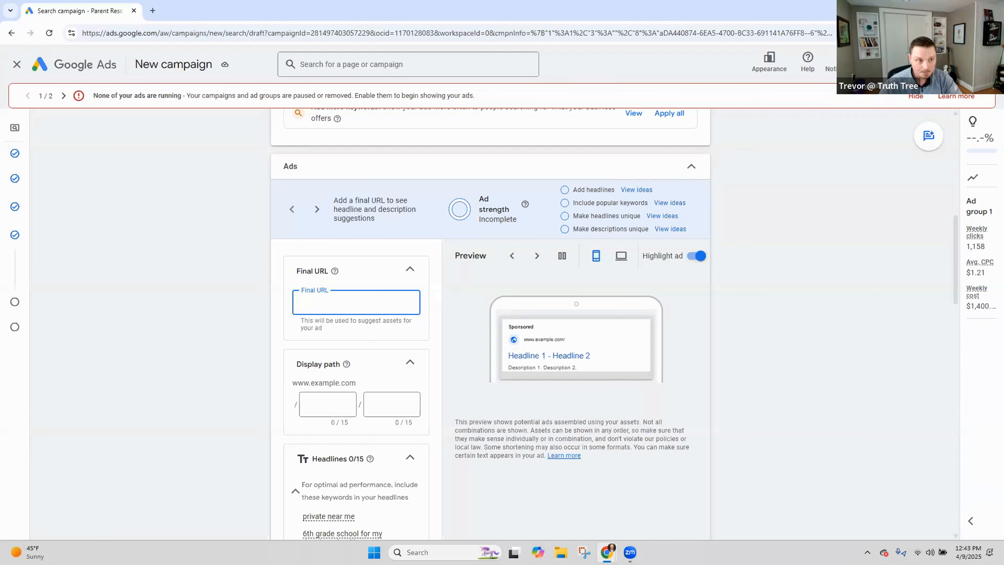
pyautogui.scroll(-8, 369, 309)
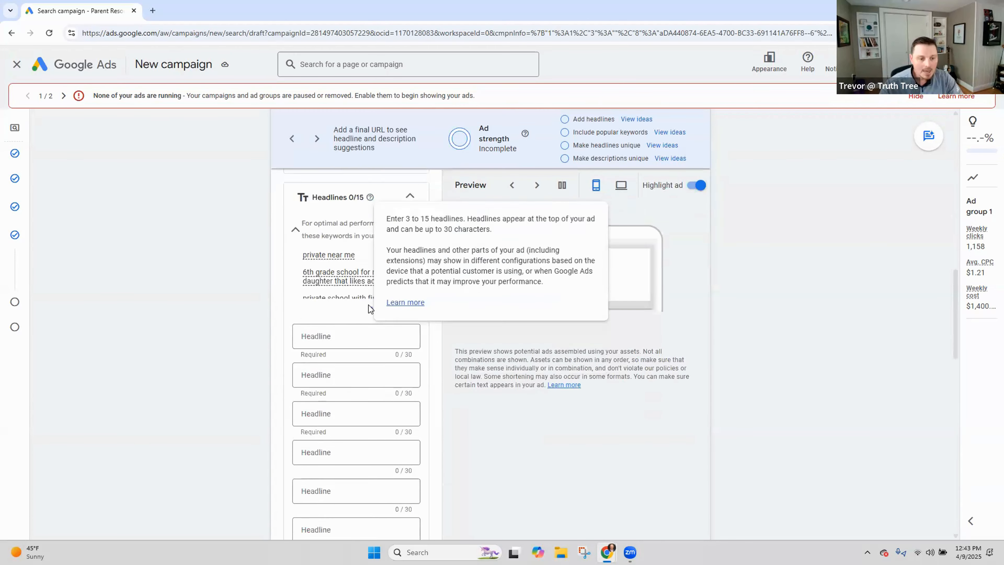
pyautogui.scroll(-15, 353, 285)
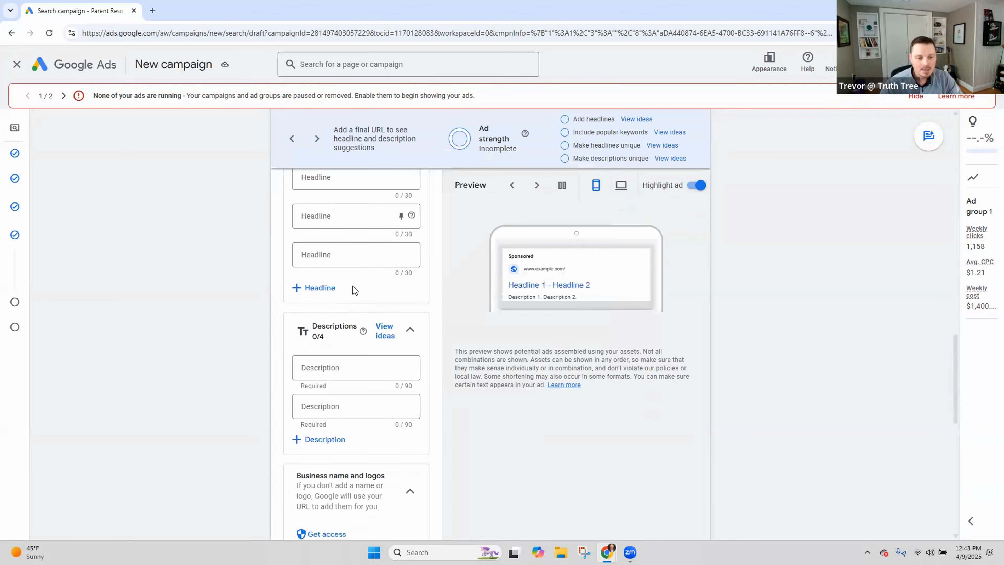
pyautogui.scroll(20, 354, 290)
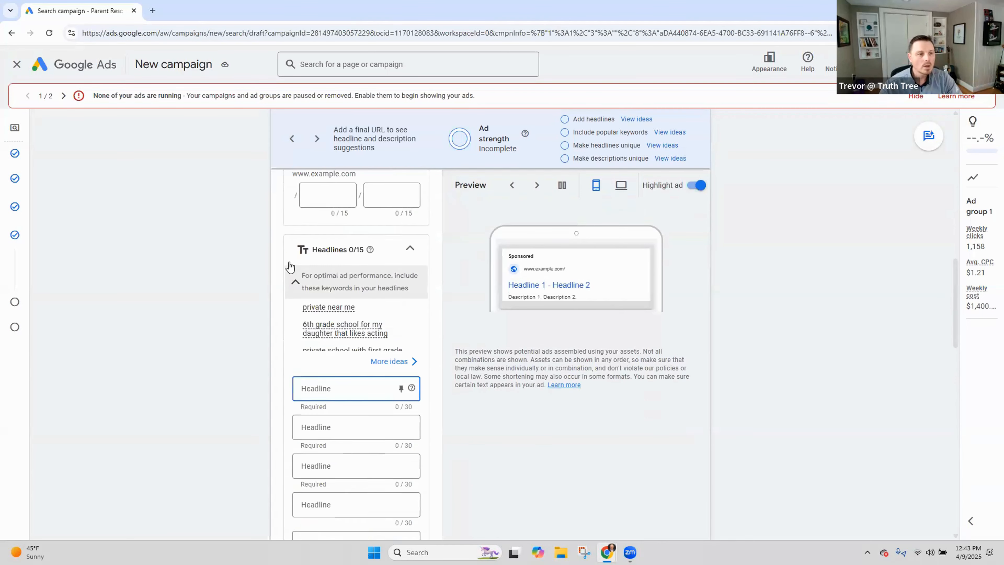
# Exit the new campaign setup and discard the unsaved changes
pyautogui.click(16, 64)
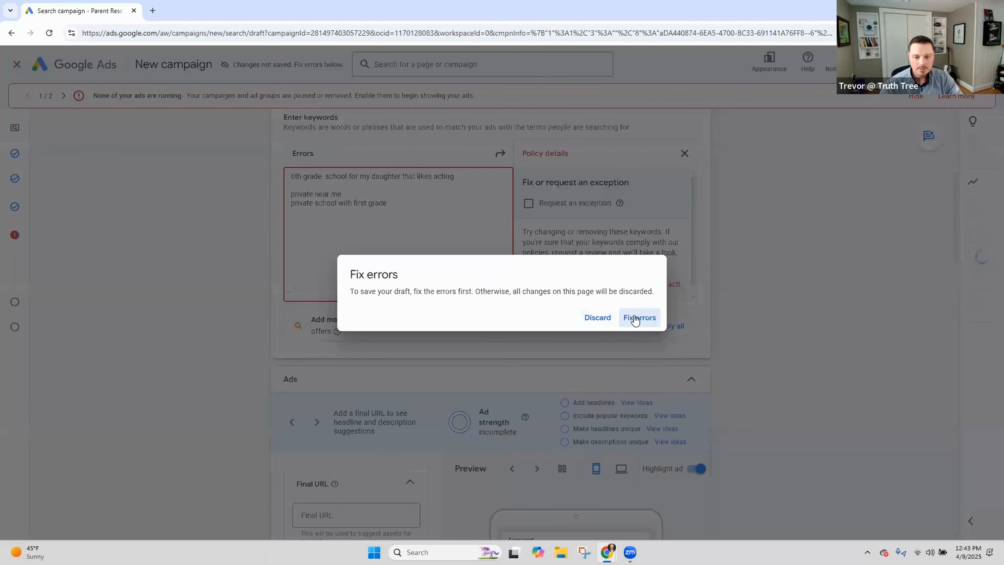
pyautogui.click(598, 317)
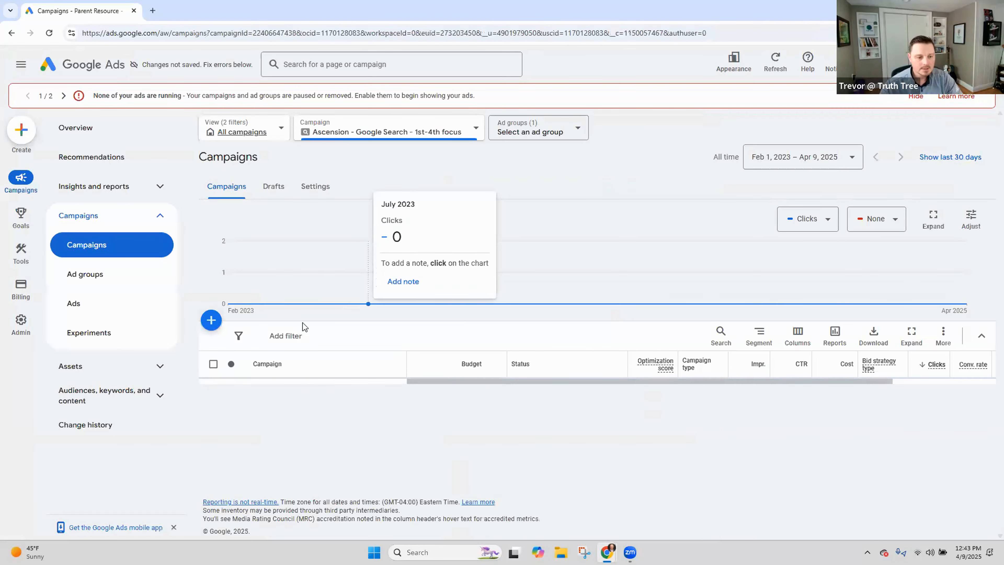
# Open the keywords of Ad group 1 in the "Ascension - Google Search - 1st-4th focus" campaign and select them all
pyautogui.click(324, 439)
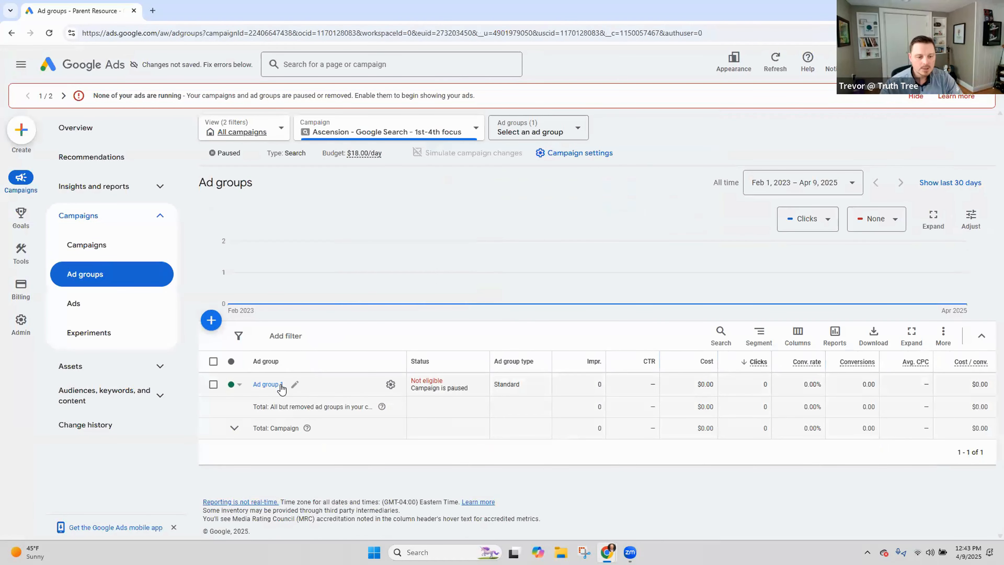
pyautogui.click(281, 389)
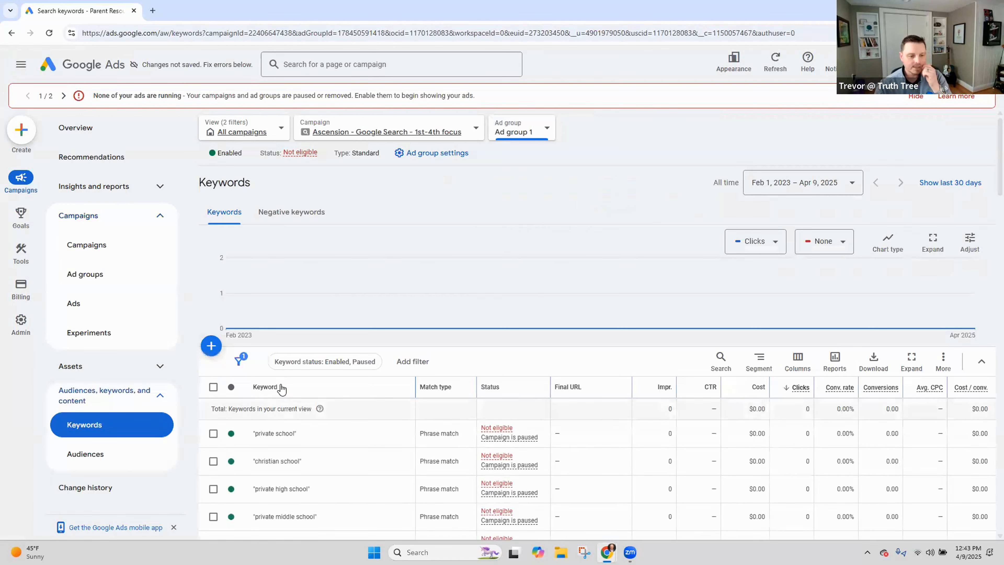
pyautogui.scroll(-4, 321, 358)
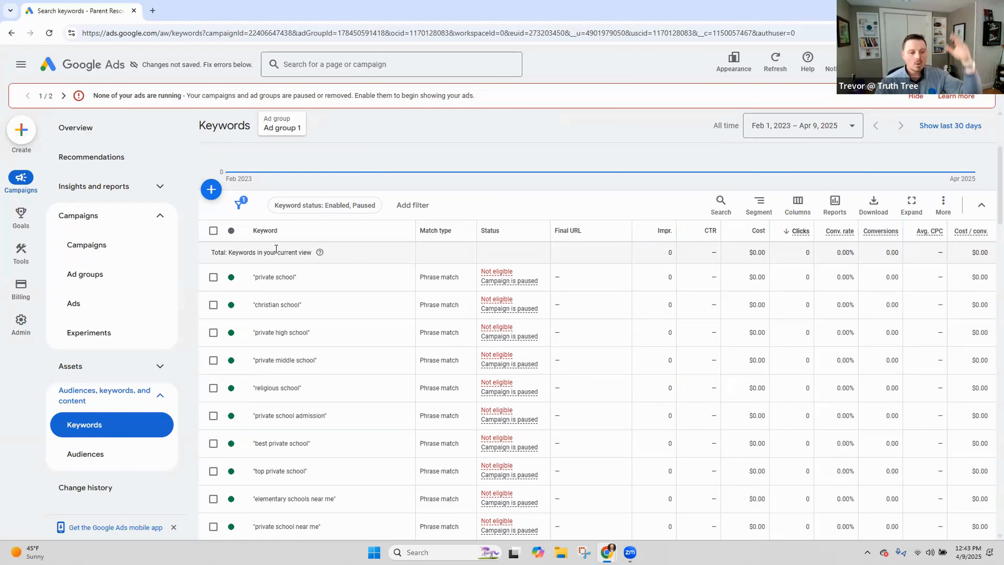
pyautogui.click(213, 231)
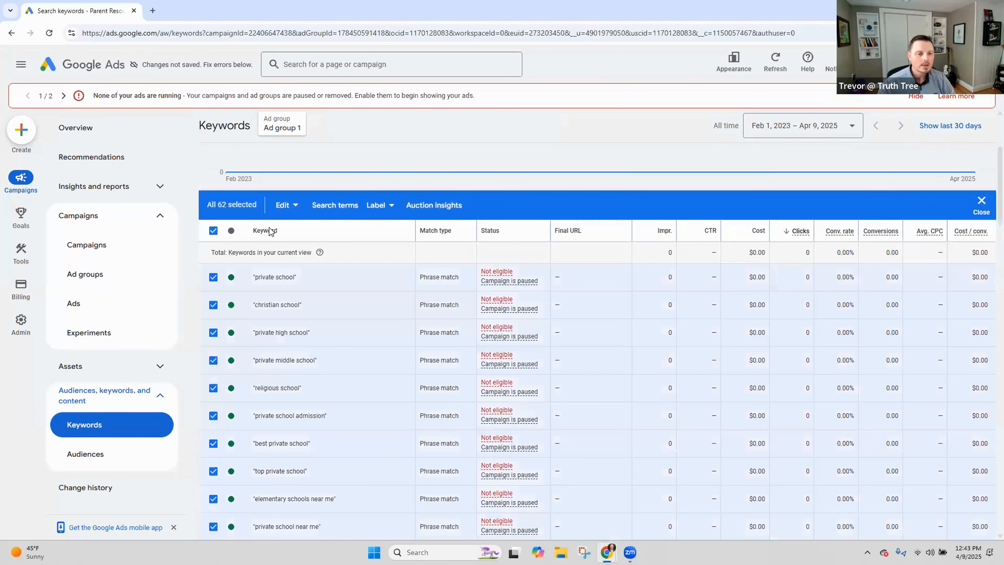
# Change the match type of all selected keywords to Phrase match and apply the change
pyautogui.click(292, 204)
pyautogui.moveTo(231, 429)
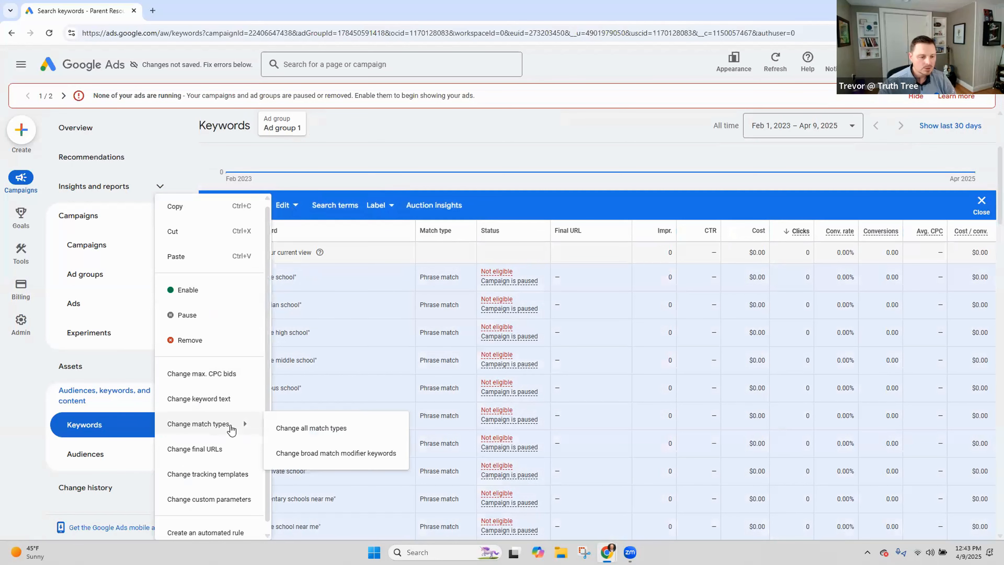
pyautogui.click(325, 429)
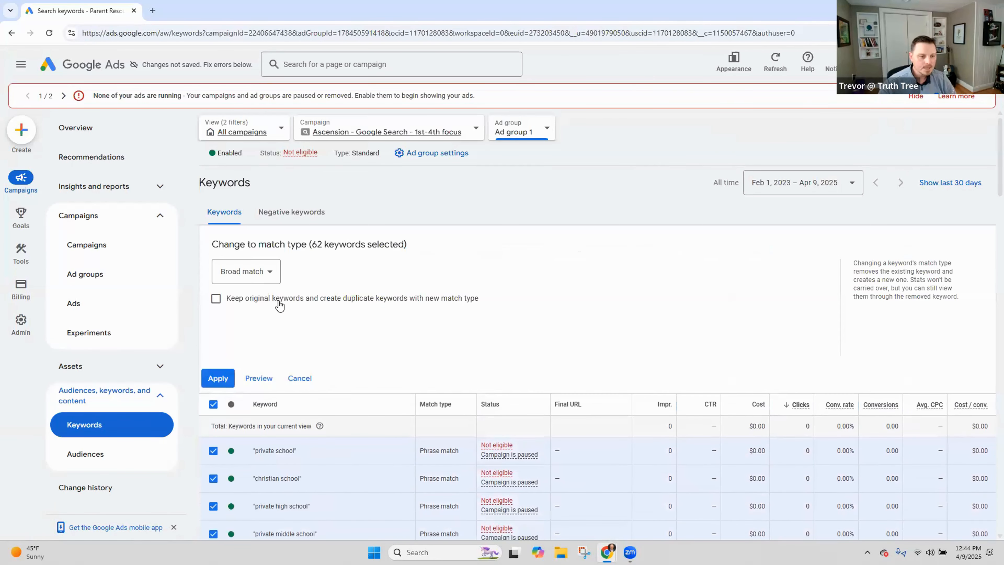
pyautogui.click(249, 272)
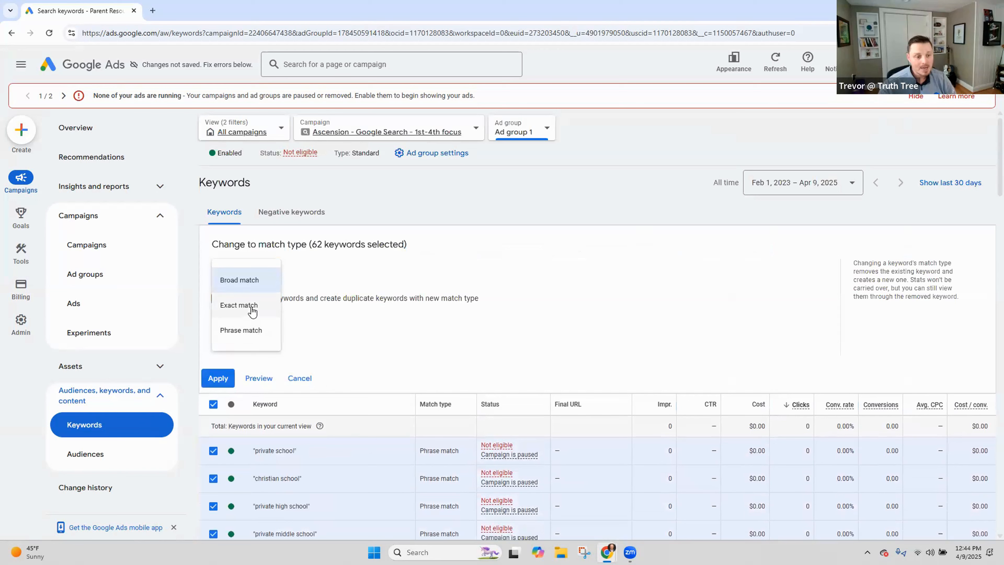
pyautogui.click(257, 334)
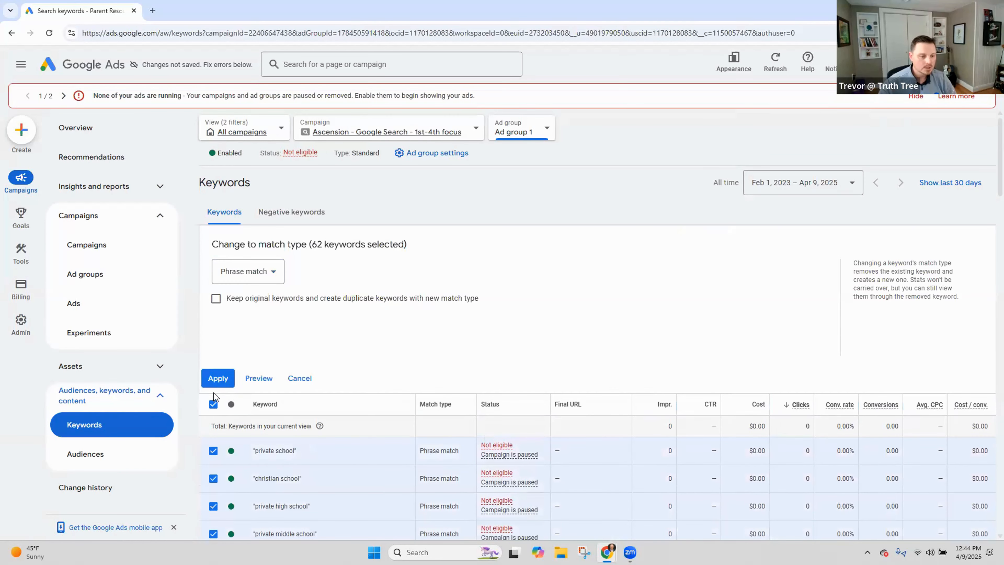
pyautogui.click(217, 379)
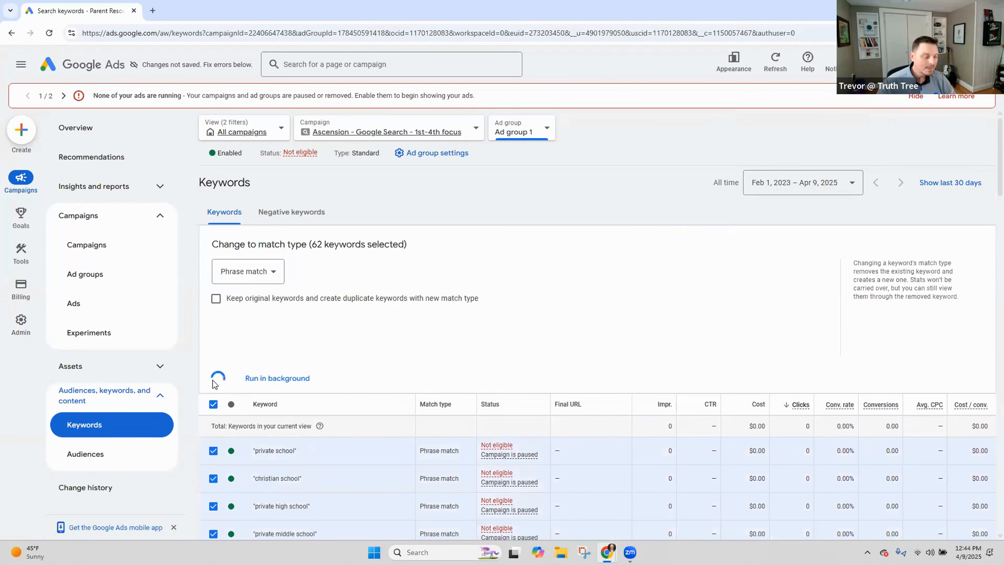
# Pick Exact match in the match type form and send the pending keyword update to the background
pyautogui.click(273, 275)
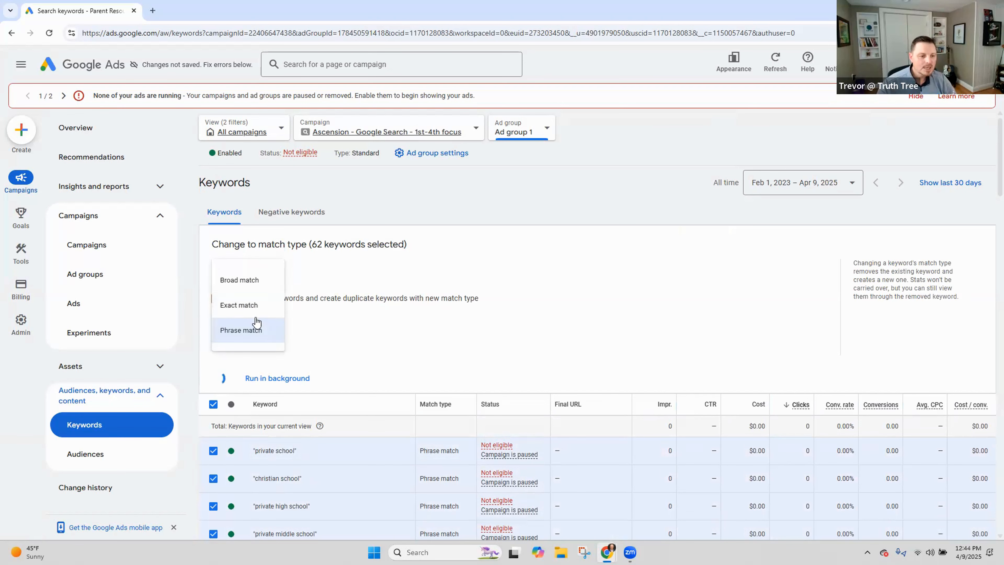
pyautogui.click(255, 310)
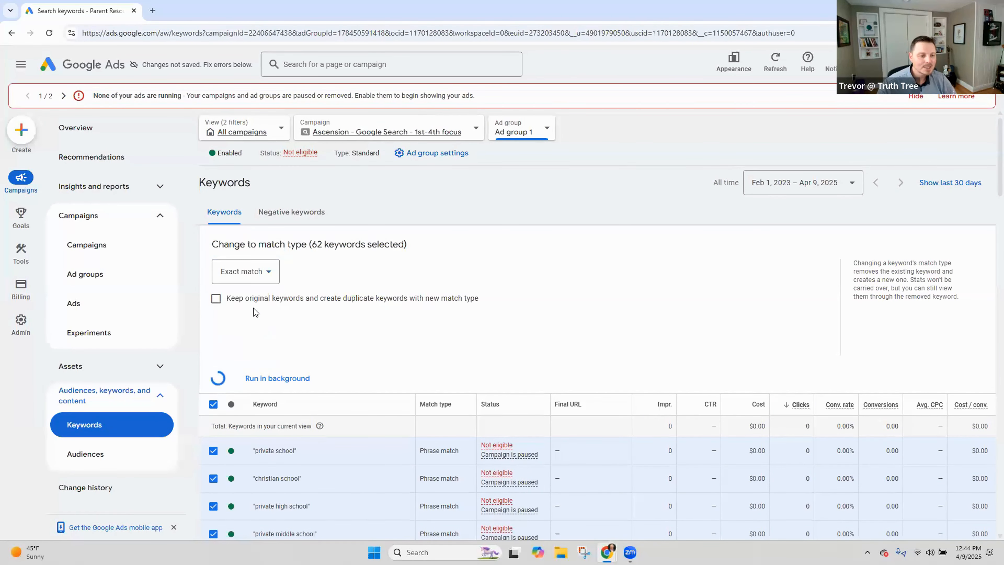
pyautogui.click(265, 378)
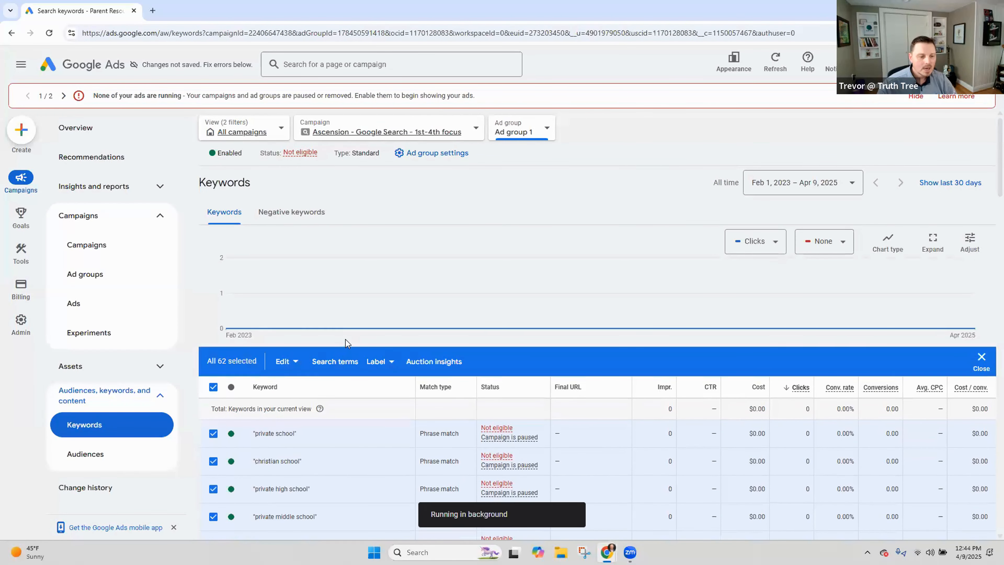
pyautogui.scroll(-2, 347, 340)
pyautogui.scroll(1, 346, 340)
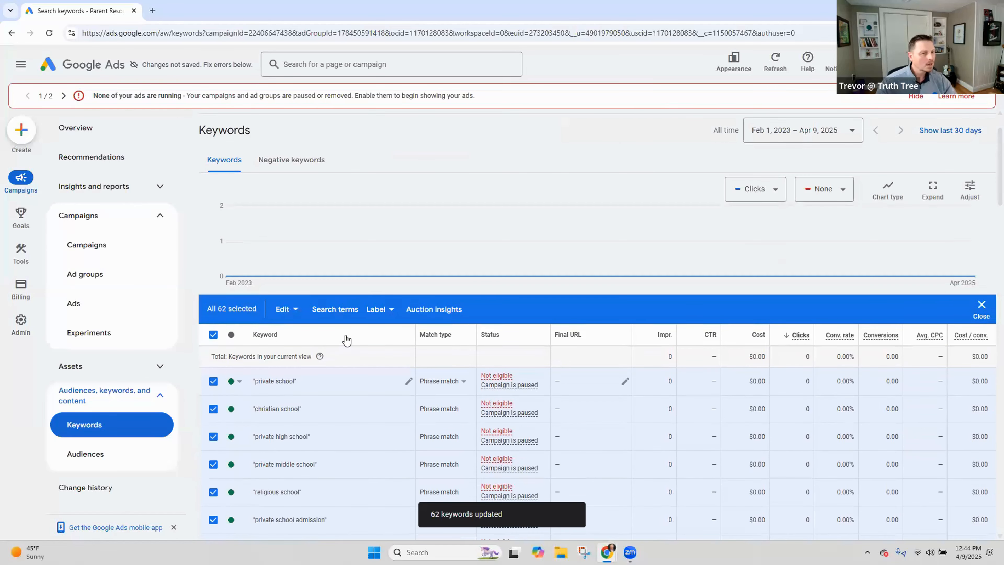
# Open the form for adding negative keywords to Ad group 1 and look over its options and entry field
pyautogui.click(306, 161)
pyautogui.click(206, 242)
pyautogui.scroll(-1, 262, 380)
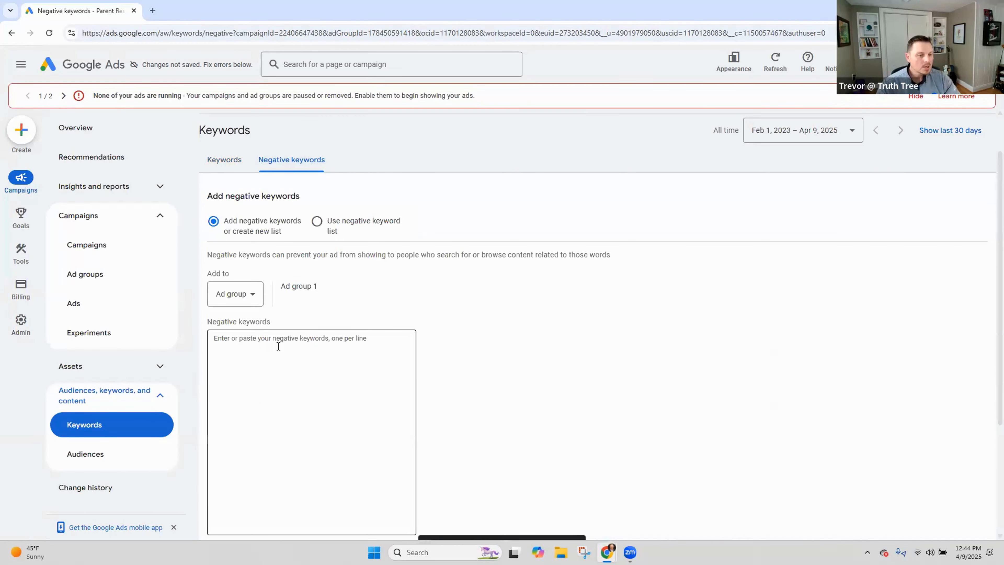
pyautogui.click(278, 346)
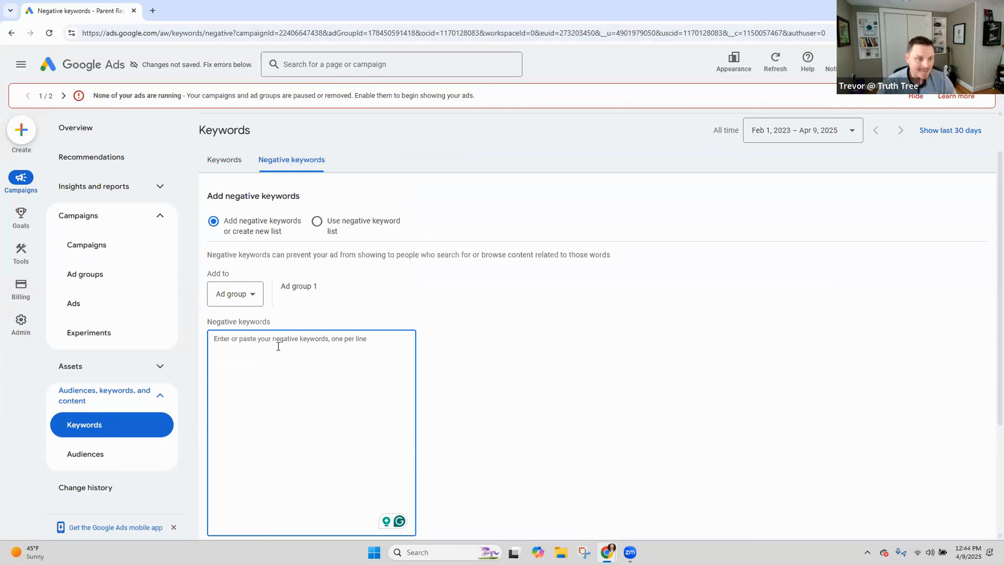
pyautogui.click(159, 215)
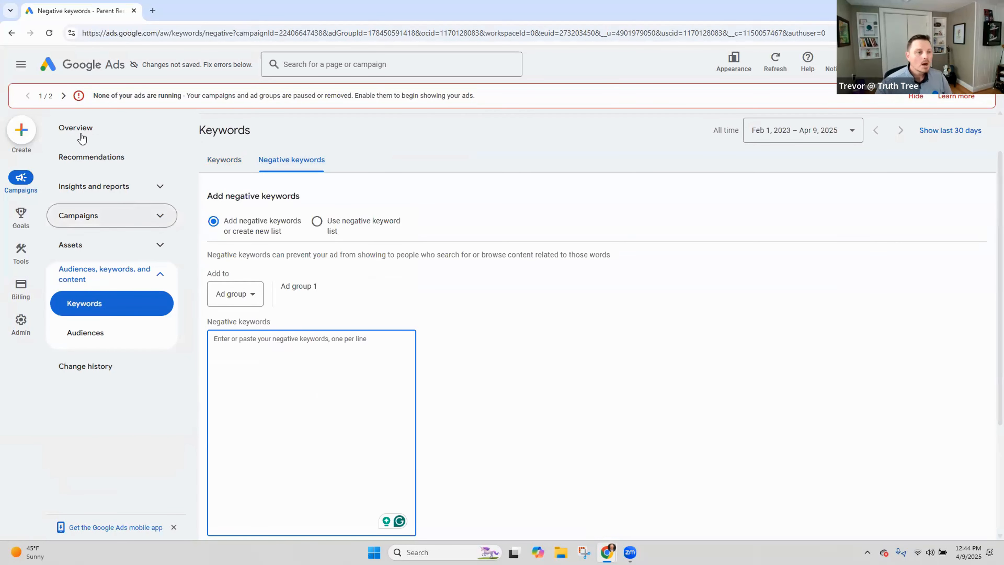
pyautogui.scroll(-3, 299, 354)
pyautogui.scroll(2, 293, 344)
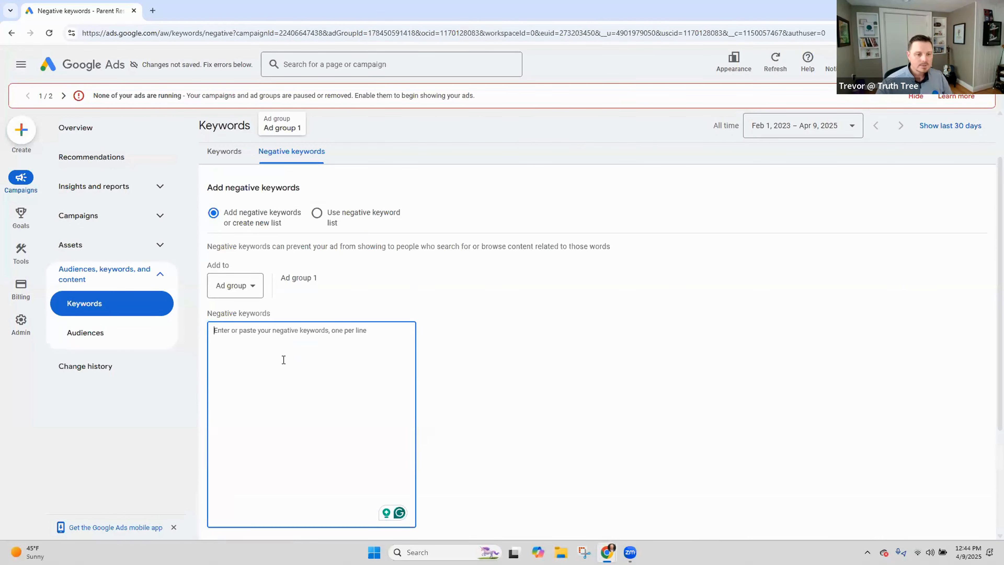
# Return to Ad group 1's search keywords and read through the phrase match list
pyautogui.click(11, 34)
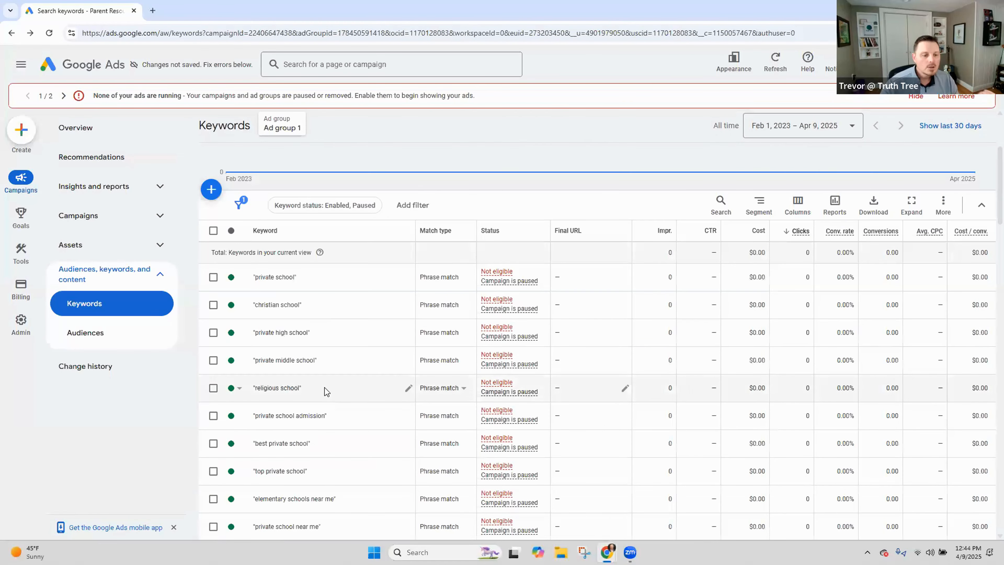
pyautogui.scroll(-3, 325, 388)
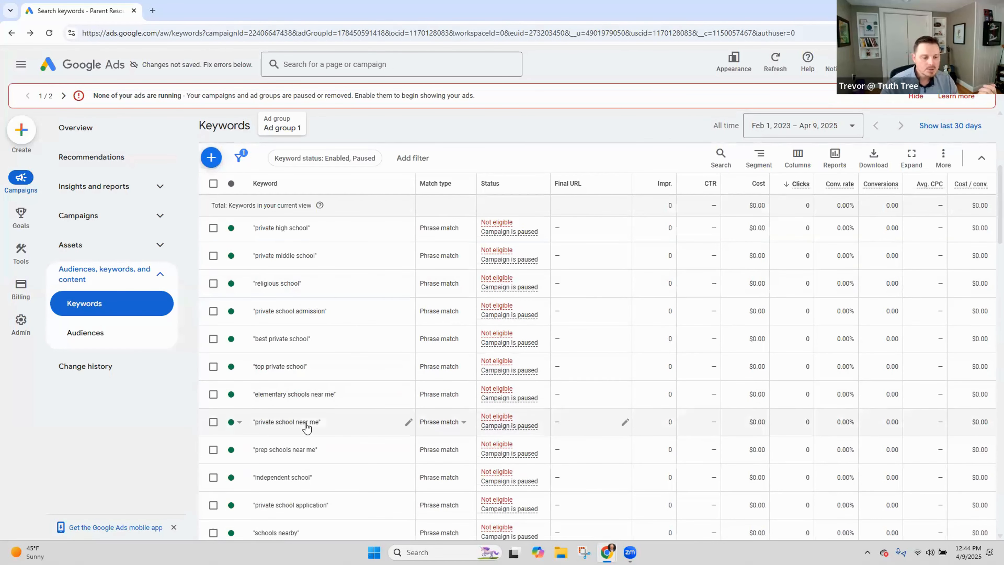
pyautogui.scroll(-6, 306, 428)
pyautogui.scroll(-10, 295, 399)
pyautogui.scroll(-1, 285, 443)
pyautogui.scroll(-1, 286, 443)
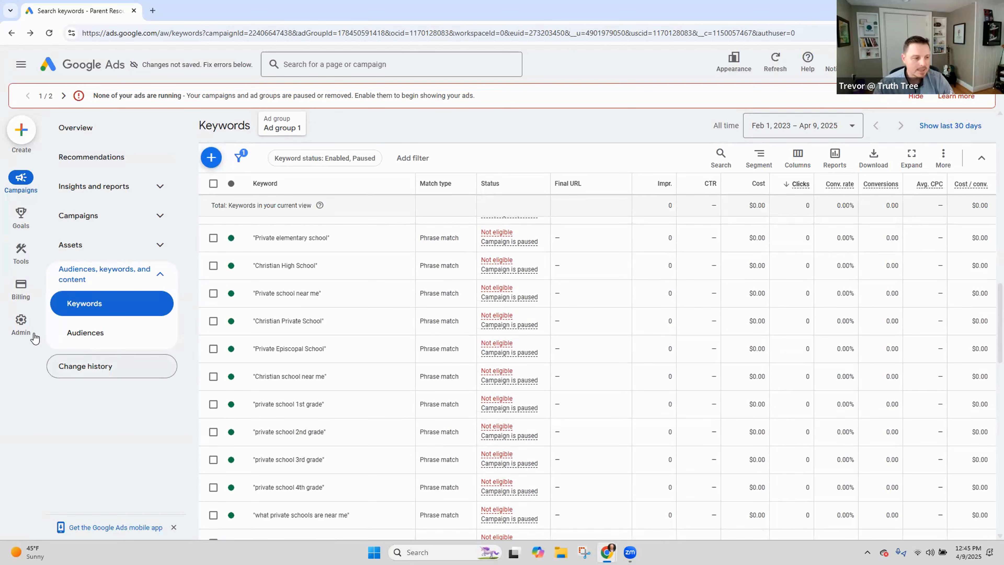
# Look over the account settings and open the recommendations with the insights and reports section expanded
pyautogui.click(23, 321)
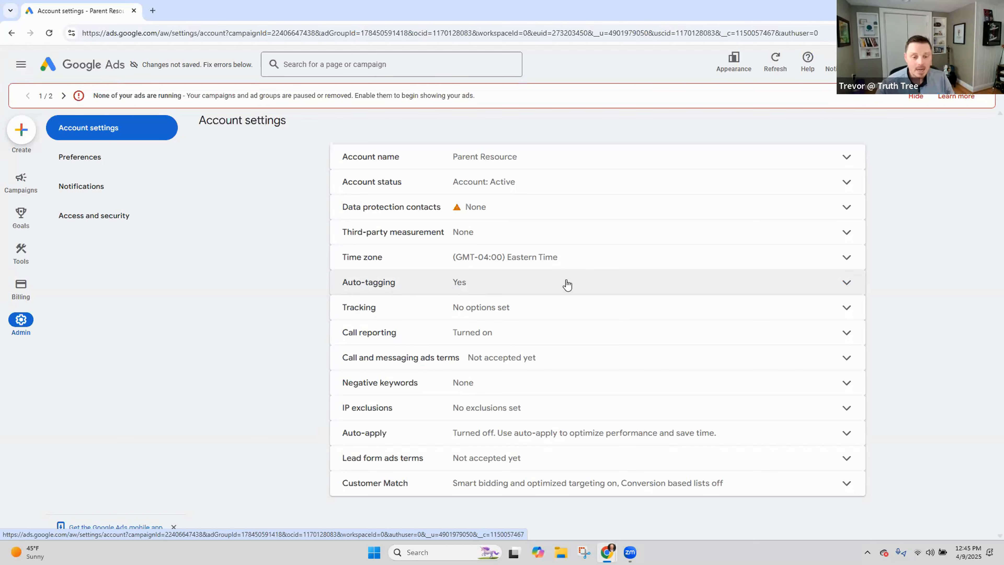
pyautogui.moveTo(22, 182)
pyautogui.click(92, 162)
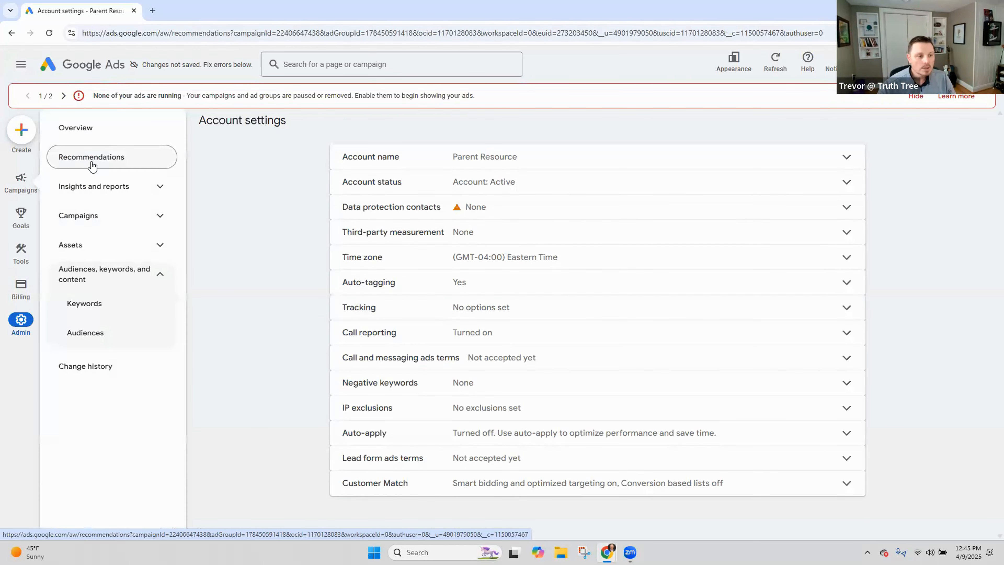
pyautogui.click(143, 192)
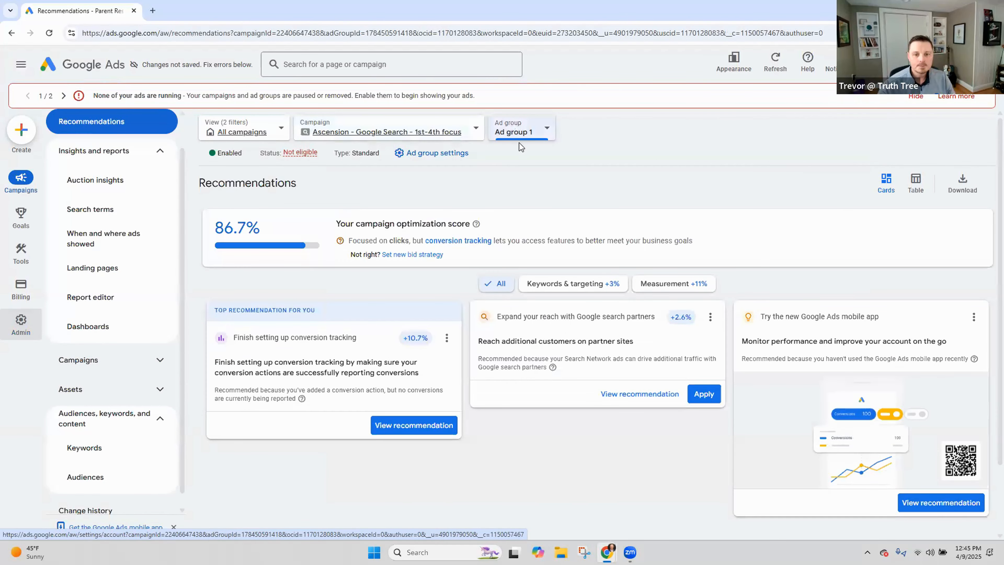
# Widen the scope from Ad group 1 to all campaigns and look over the account overview
pyautogui.click(519, 136)
pyautogui.click(542, 200)
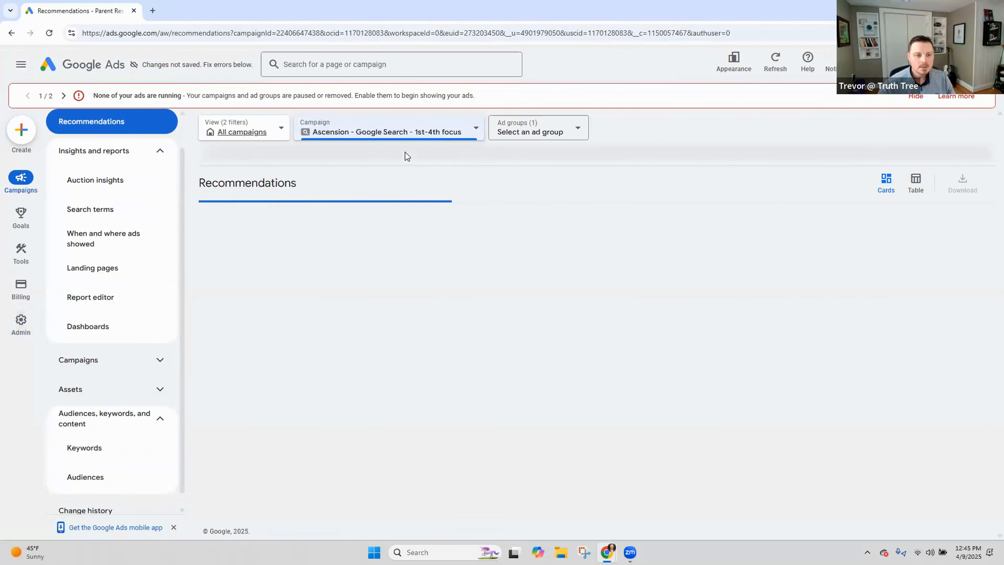
pyautogui.click(258, 134)
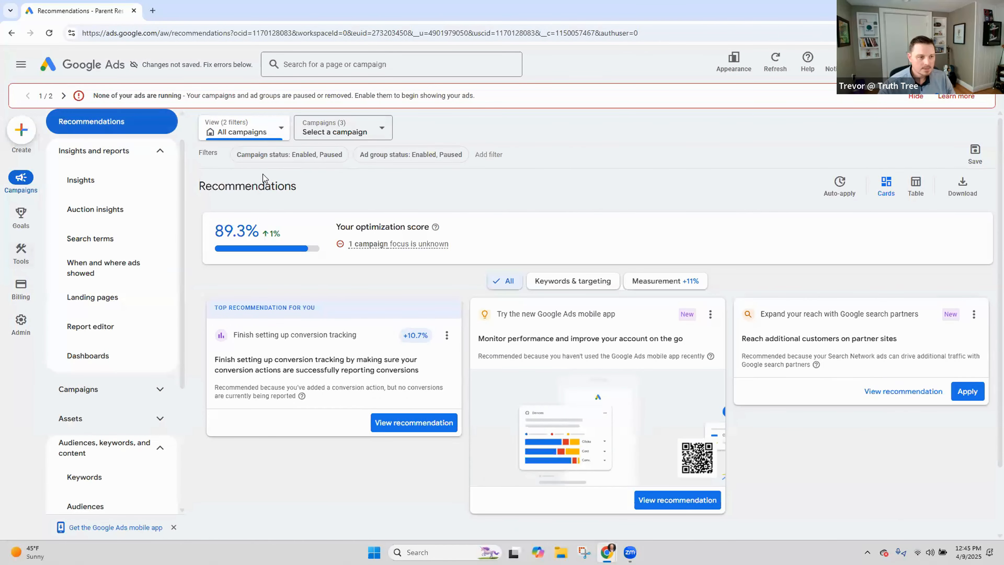
pyautogui.scroll(1, 99, 166)
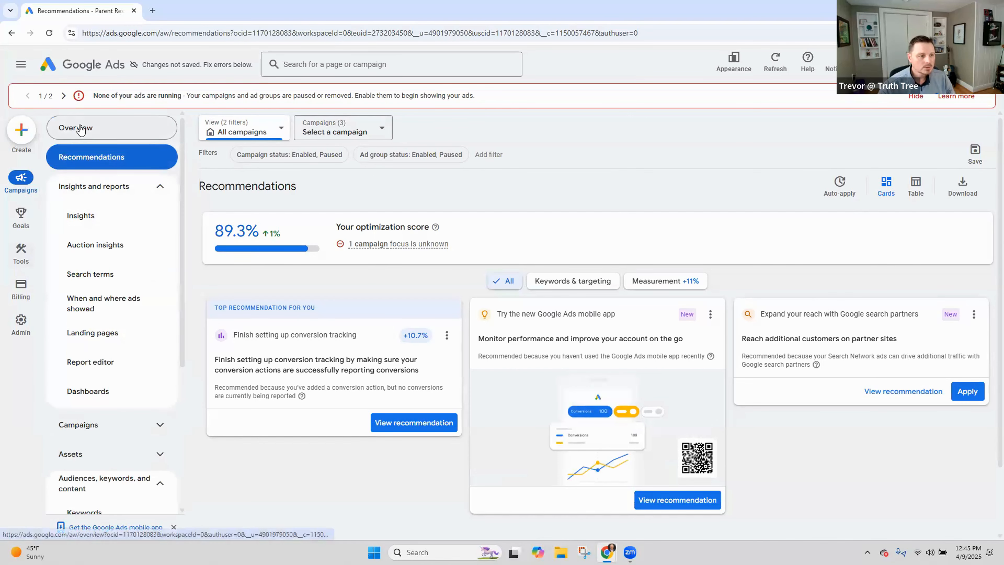
pyautogui.click(81, 128)
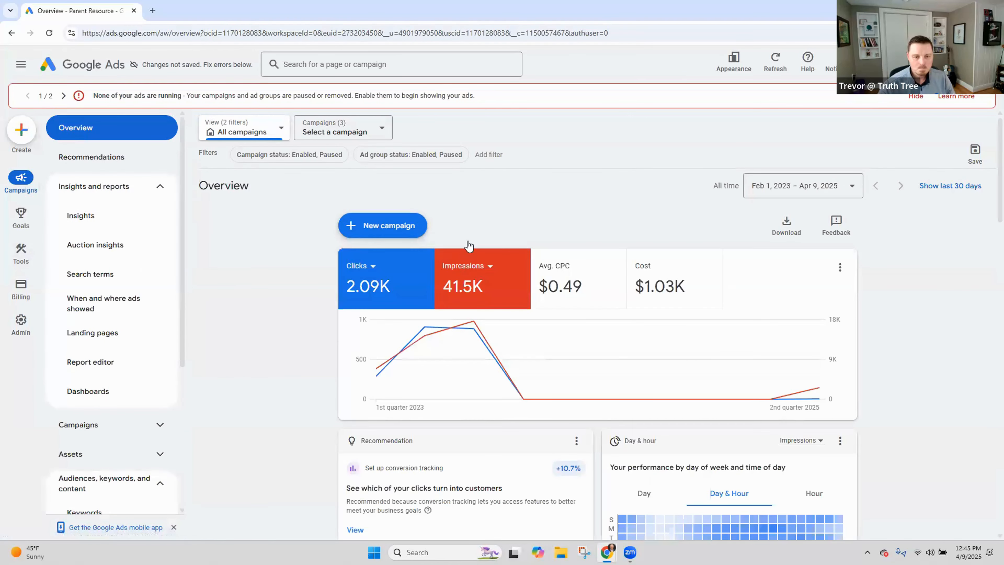
pyautogui.scroll(-2, 443, 234)
pyautogui.scroll(2, 434, 239)
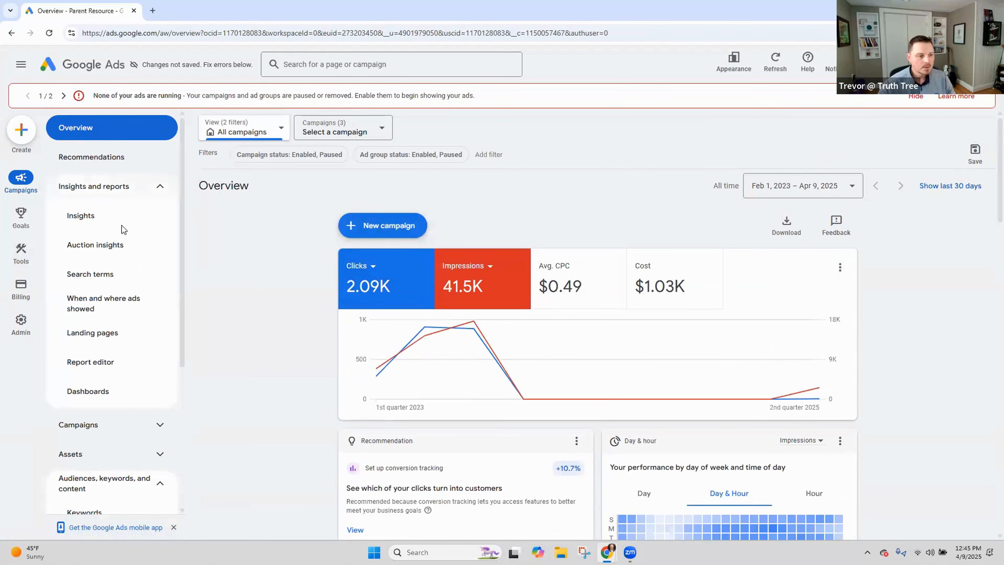
# Open the list of all campaigns in the account
pyautogui.click(132, 186)
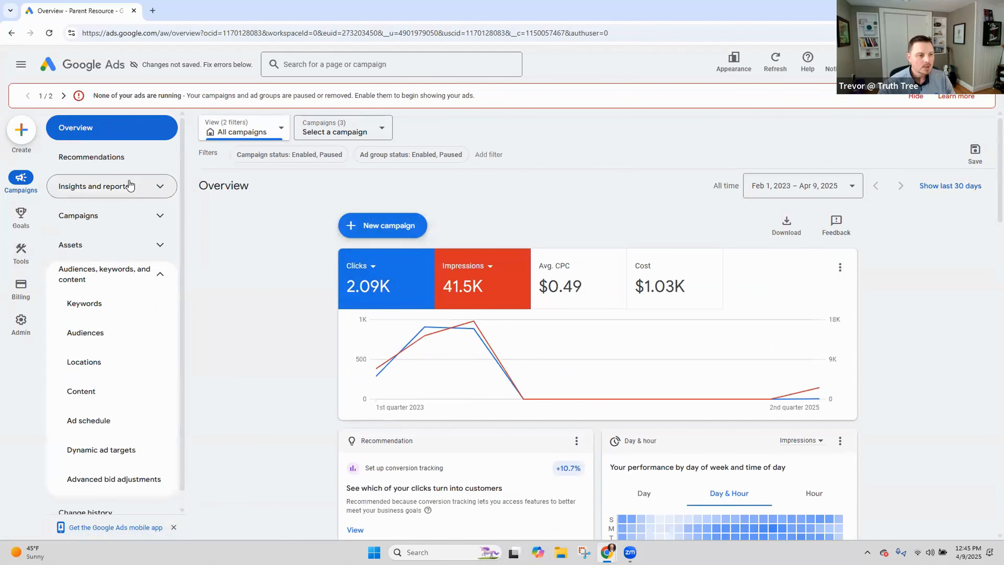
pyautogui.click(131, 223)
pyautogui.click(120, 247)
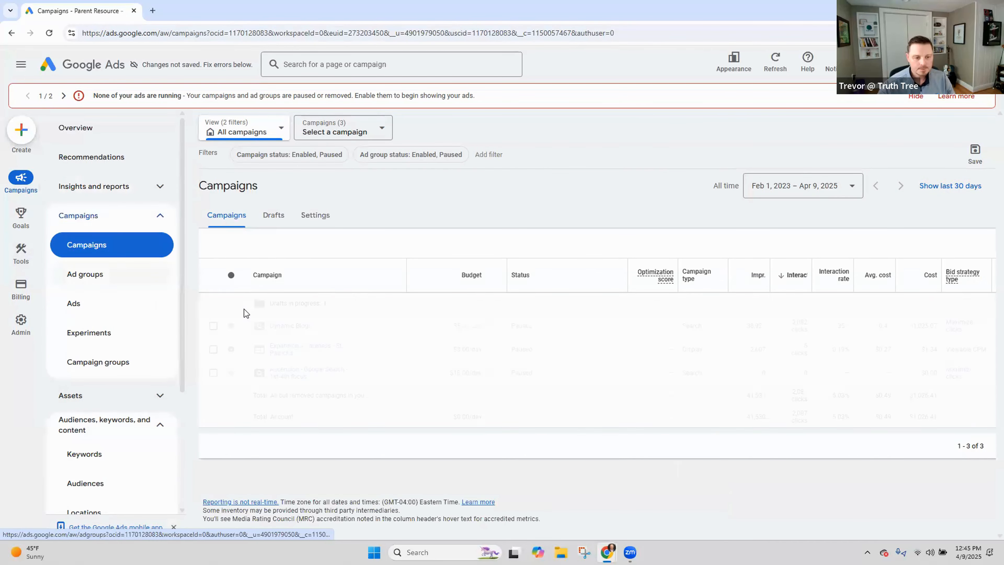
pyautogui.scroll(-3, 347, 396)
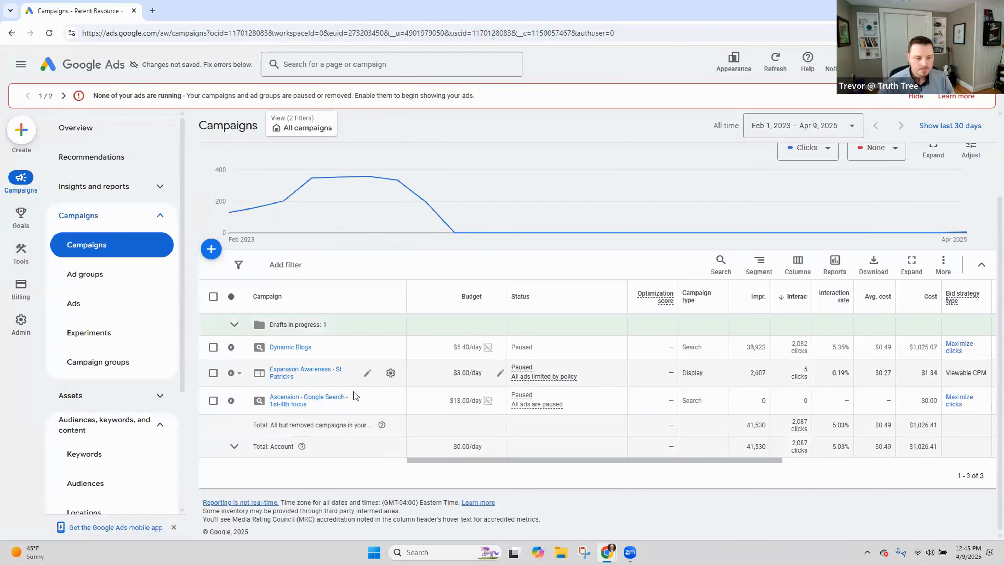
# Set the bid strategy of the "Ascension - Google Search - 1st-4th focus" campaign to Manual CPC and save it
pyautogui.click(391, 401)
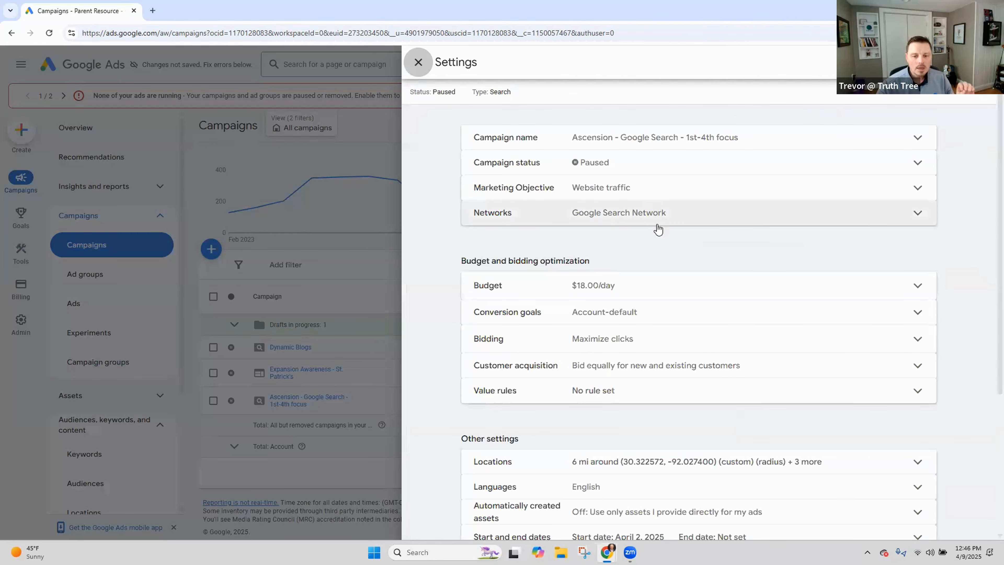
pyautogui.click(672, 336)
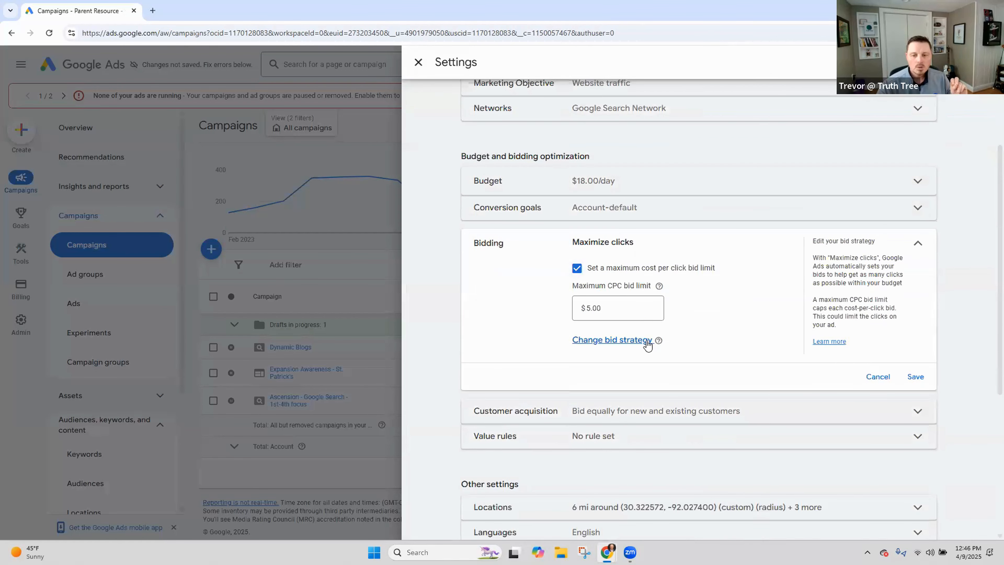
pyautogui.click(647, 340)
pyautogui.click(617, 261)
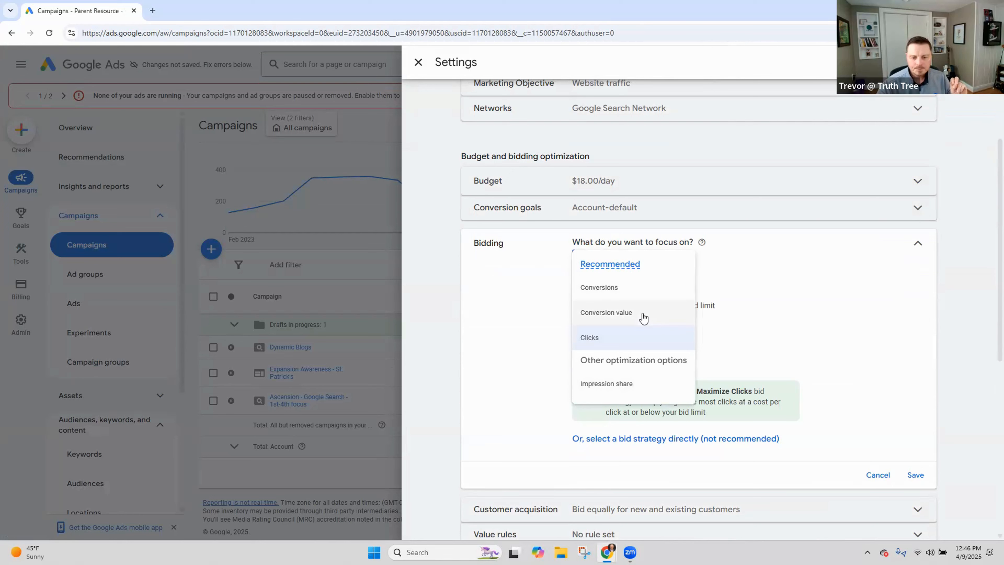
pyautogui.click(542, 399)
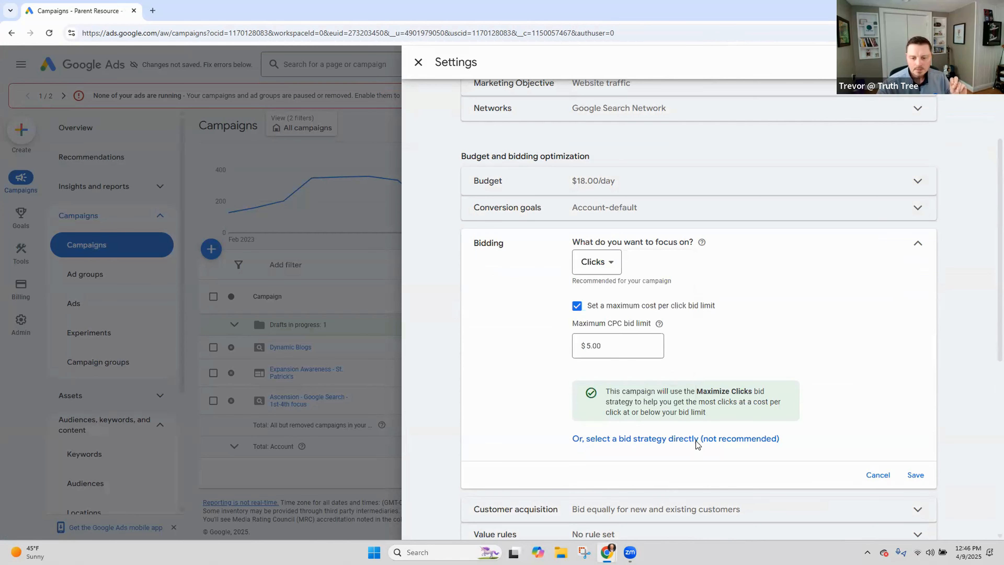
pyautogui.click(696, 439)
pyautogui.click(628, 269)
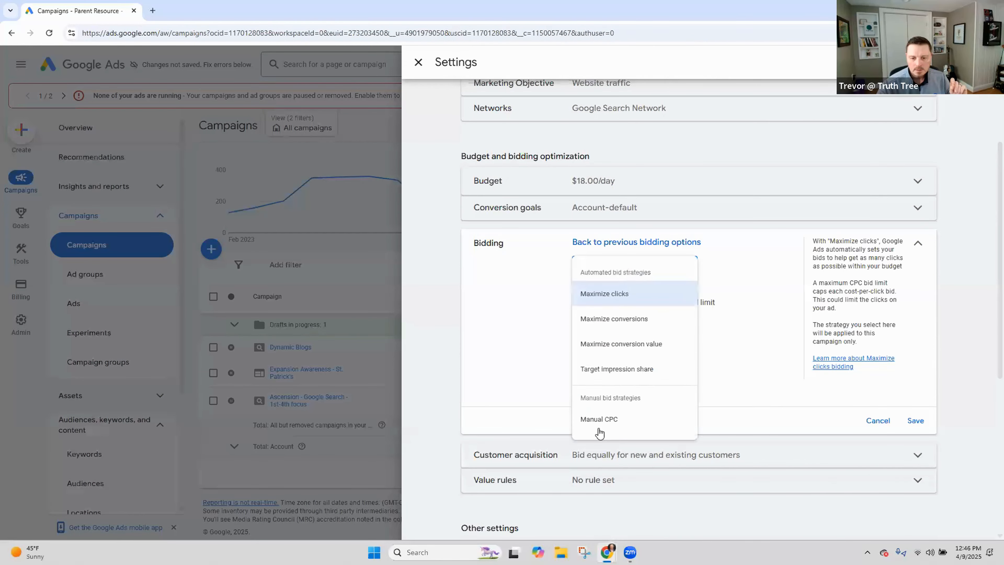
pyautogui.click(611, 419)
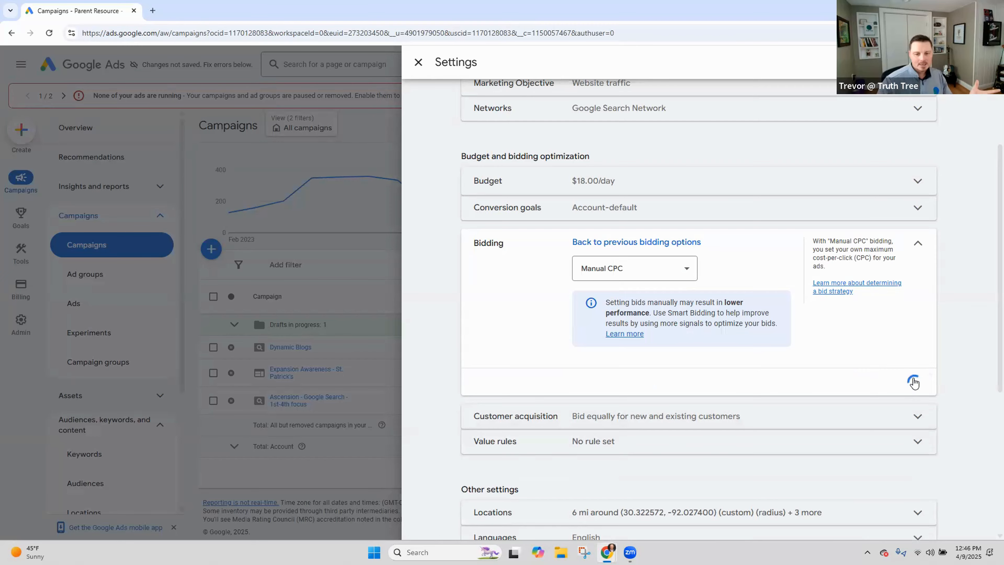
# Look over the campaign's other settings and close the settings
pyautogui.scroll(-3, 755, 313)
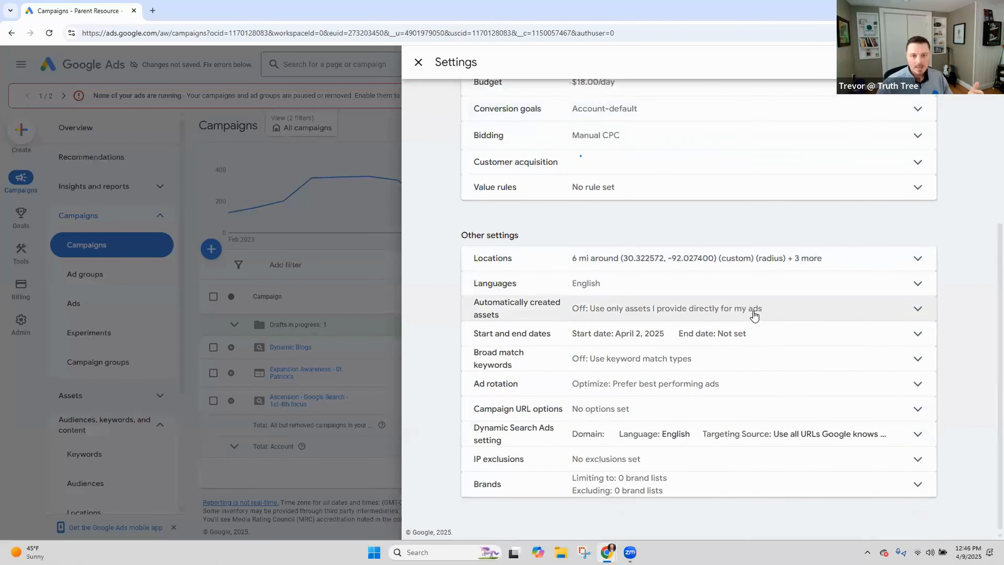
pyautogui.scroll(5, 755, 316)
pyautogui.click(418, 62)
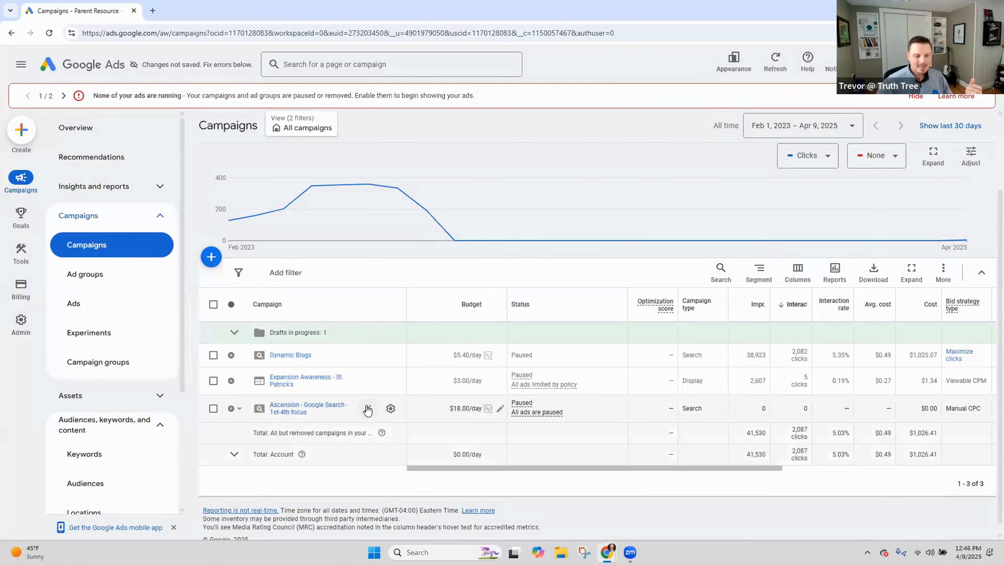
# Check the bidding setting in the "Ascension - Google Search - 1st-4th focus" campaign's settings and return to the campaign list
pyautogui.click(367, 410)
pyautogui.click(305, 462)
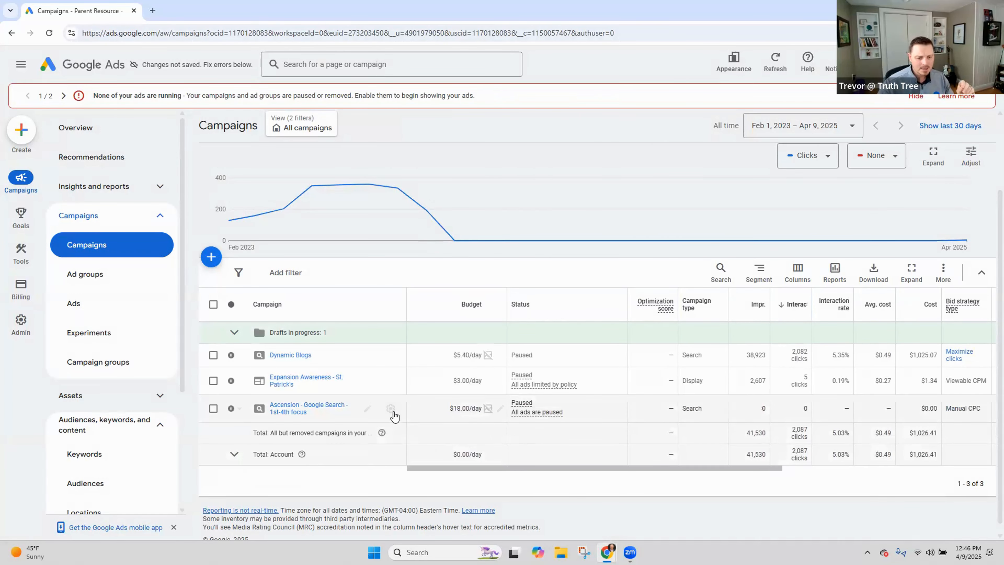
pyautogui.click(391, 409)
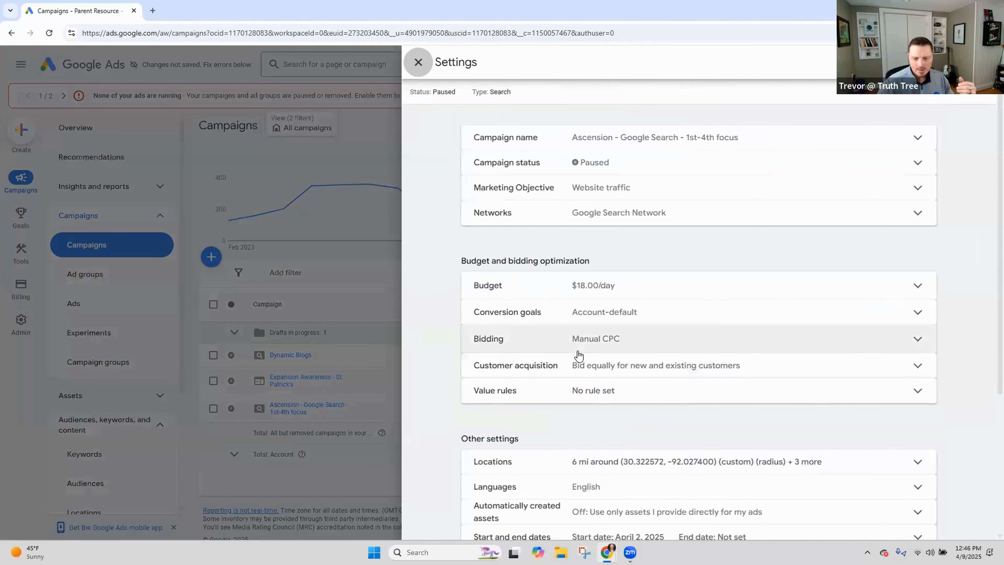
pyautogui.click(311, 404)
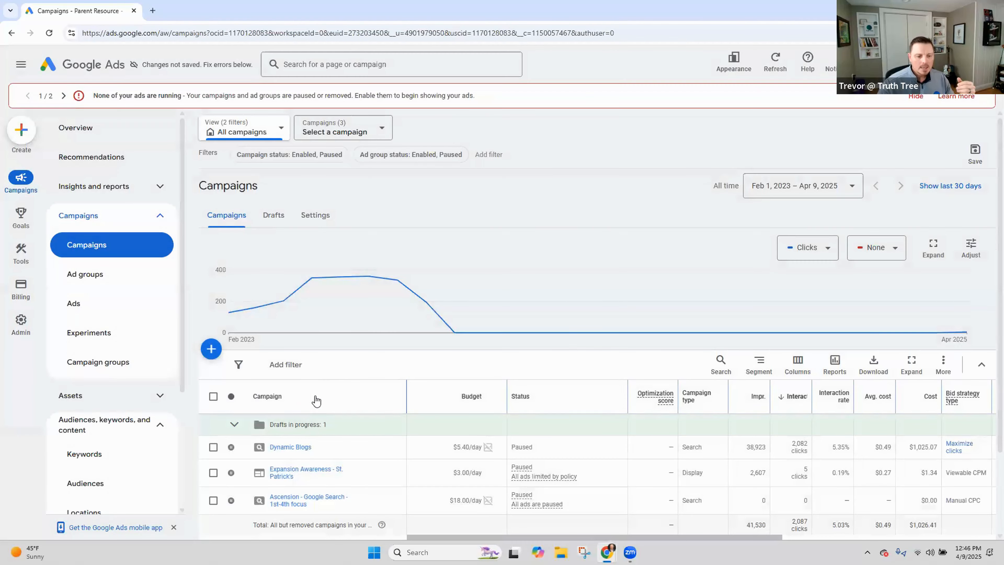
# Open the keywords of the "Ascension - Google Search - 1st-4th focus" campaign and find the grade-specific private school keywords
pyautogui.click(307, 500)
pyautogui.click(88, 425)
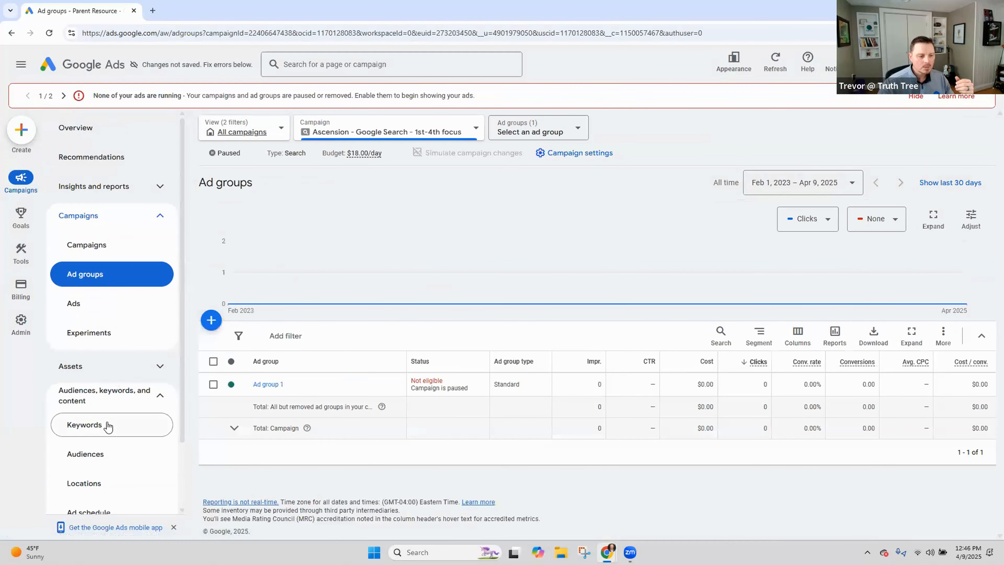
pyautogui.scroll(-10, 396, 358)
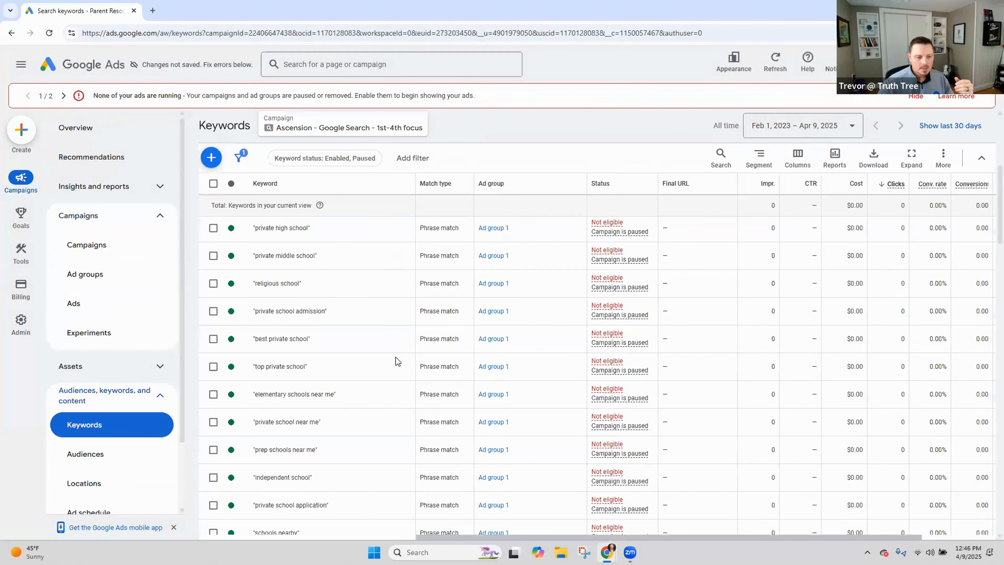
pyautogui.scroll(-5, 395, 358)
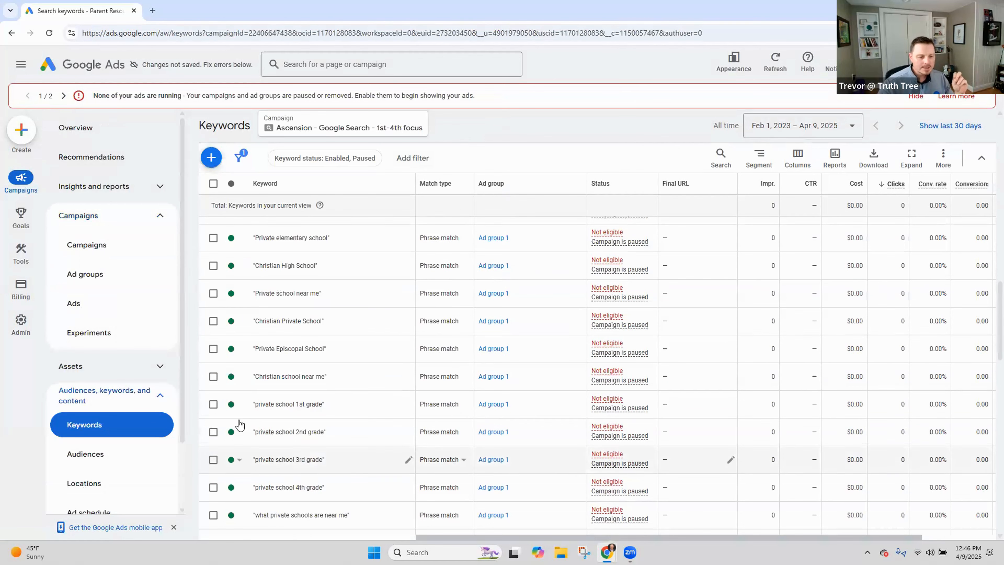
# Try to raise the max CPC bids of "private school 1st grade" and "private school 2nd grade" to top of page CPC, without a bid limit
pyautogui.click(213, 432)
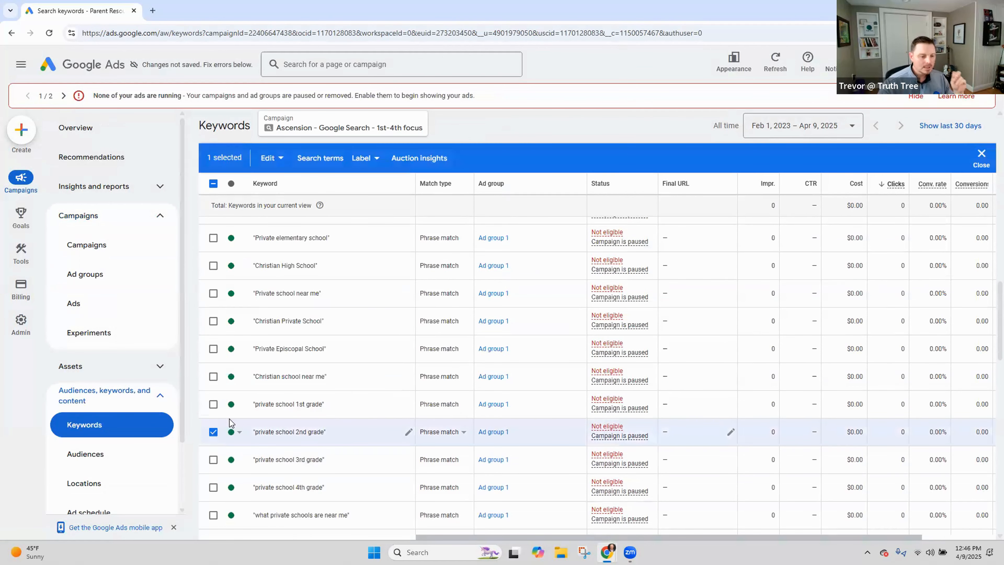
pyautogui.click(213, 404)
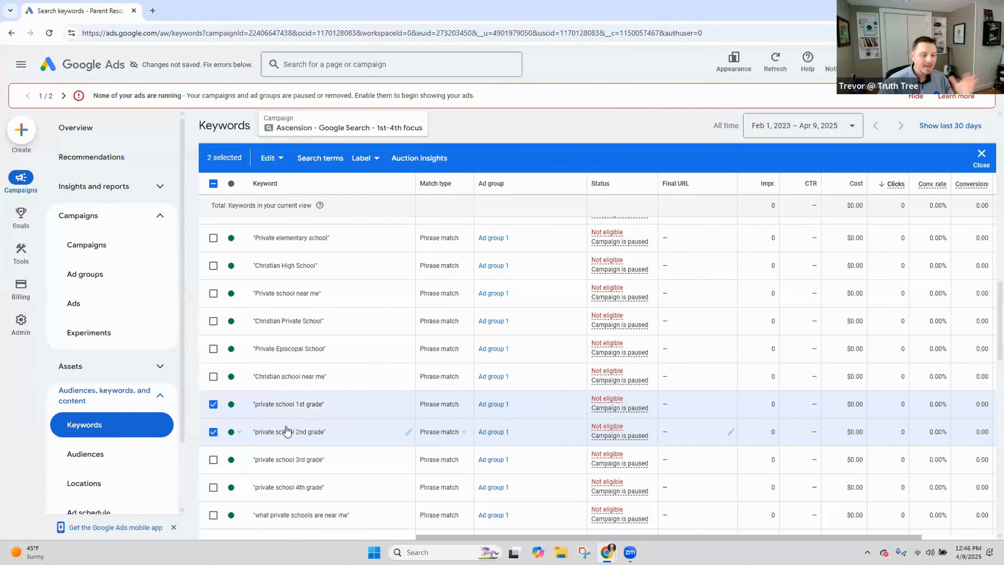
pyautogui.click(271, 158)
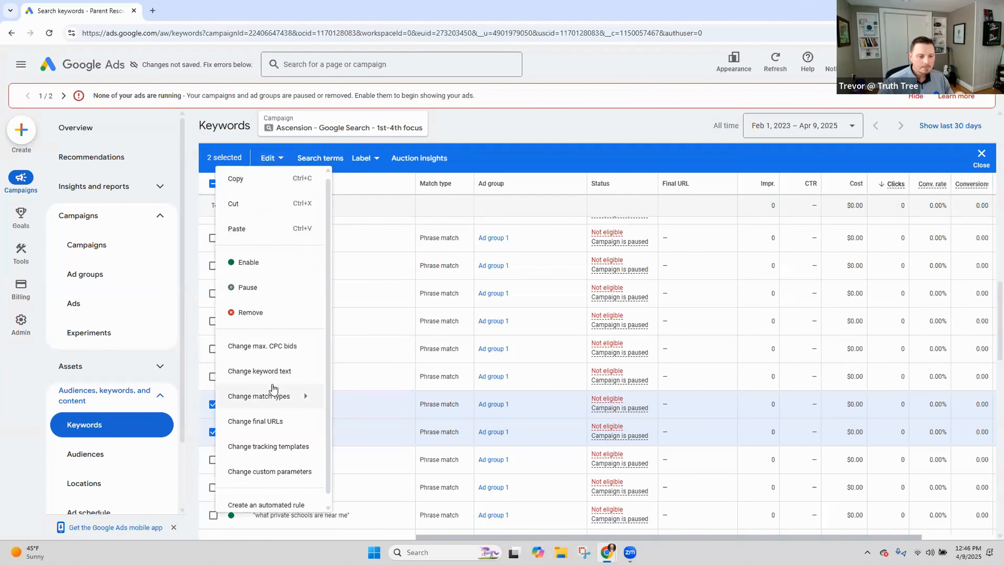
pyautogui.click(262, 347)
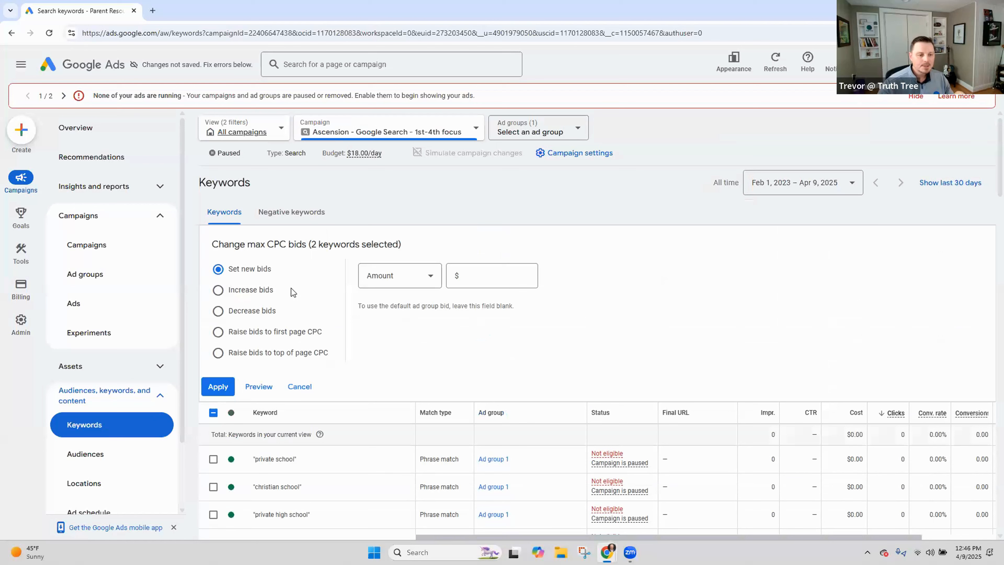
pyautogui.click(219, 333)
pyautogui.click(218, 353)
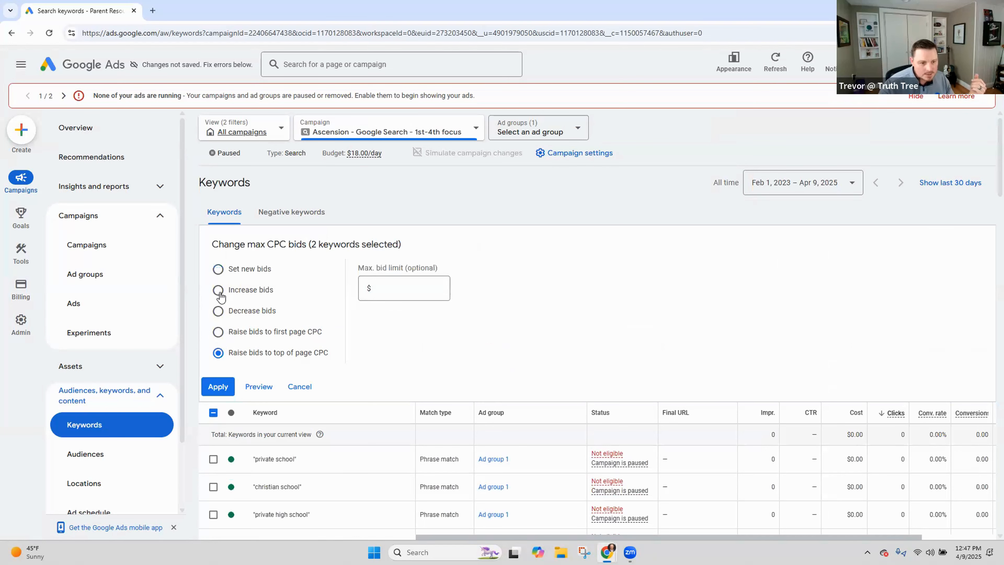
pyautogui.click(387, 289)
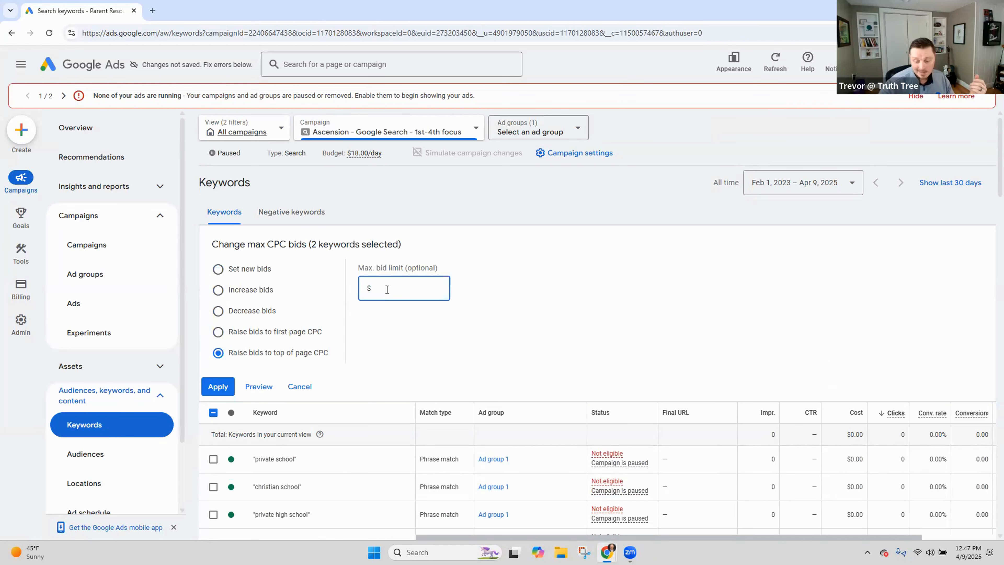
pyautogui.click(216, 387)
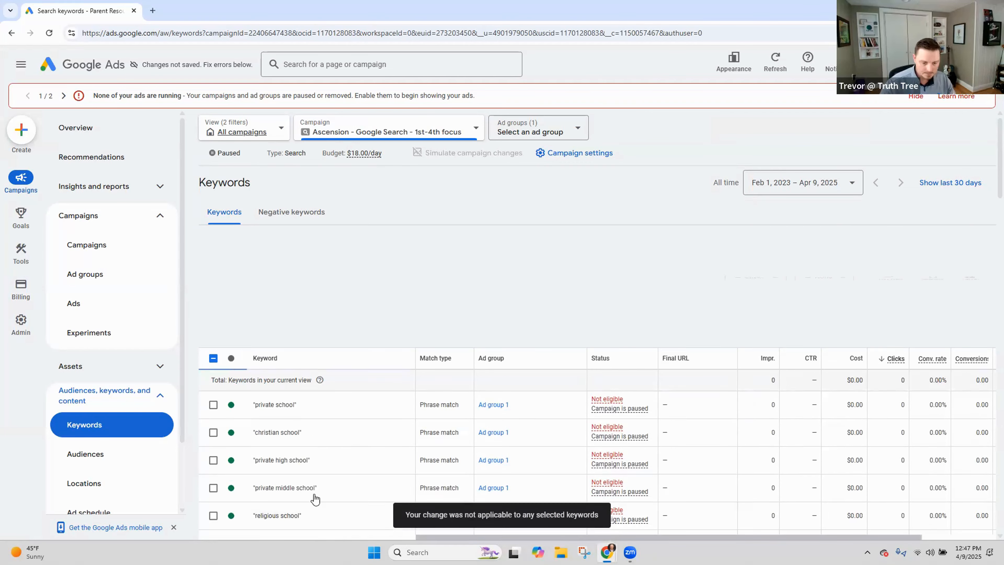
pyautogui.moveTo(412, 514); pyautogui.dragTo(631, 522)
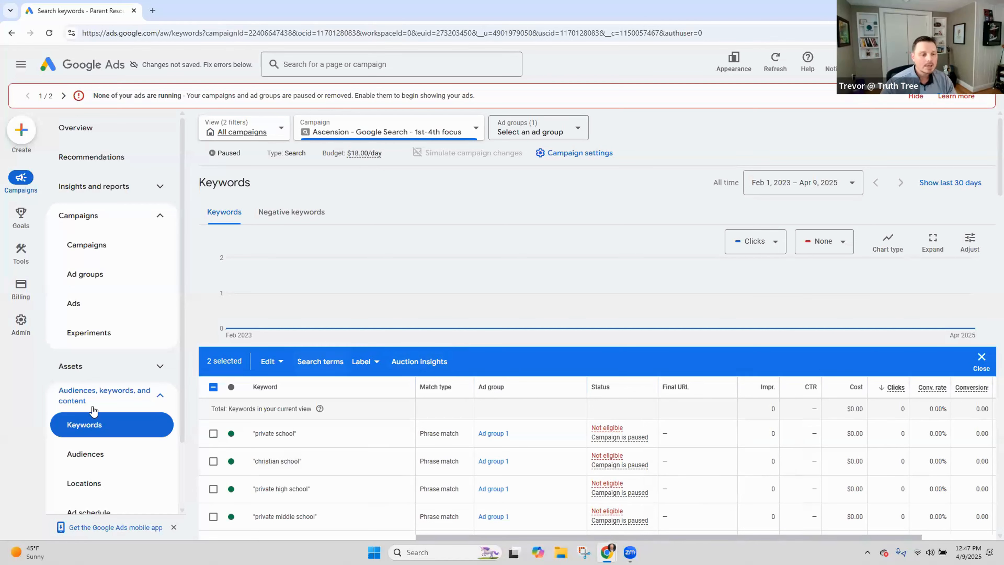
# Open the responsive search ad in Ad group 1 of the Ascension campaign for editing
pyautogui.click(94, 253)
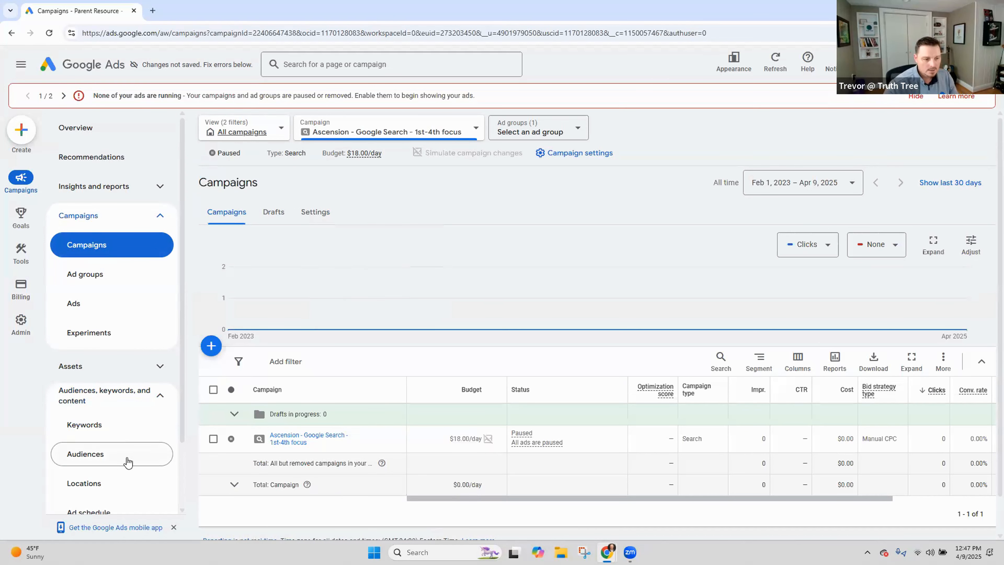
pyautogui.scroll(-2, 124, 448)
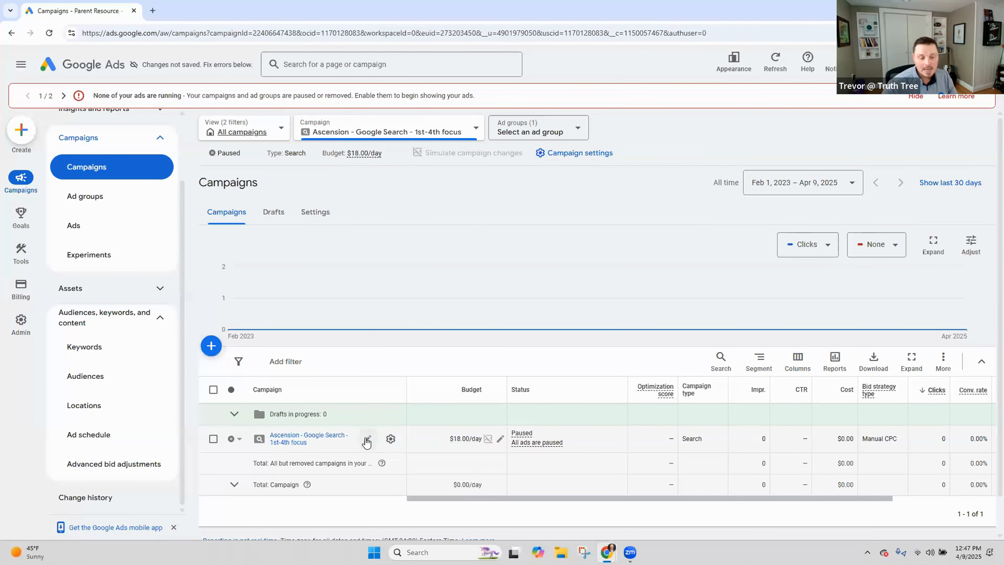
pyautogui.click(305, 492)
pyautogui.click(300, 438)
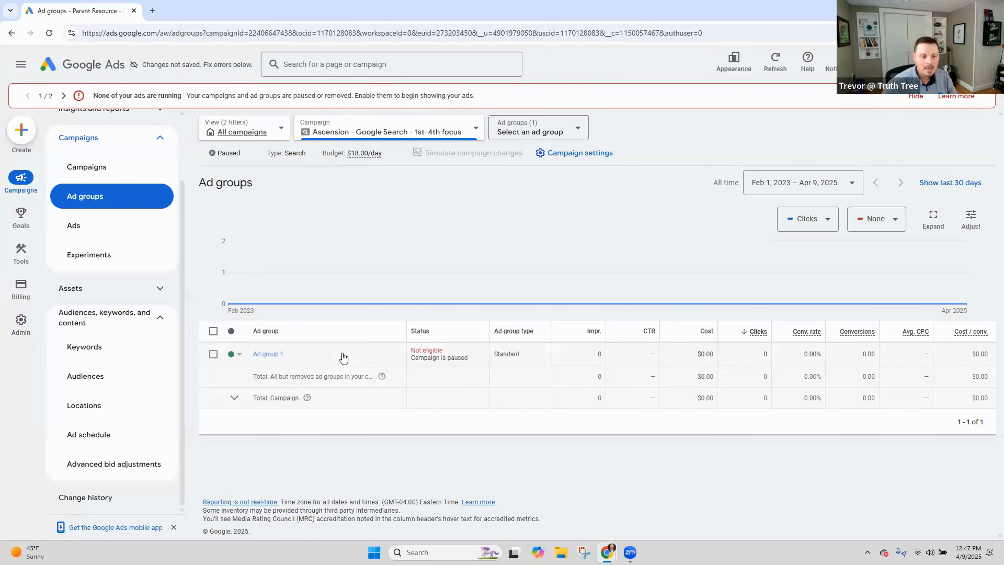
pyautogui.click(268, 389)
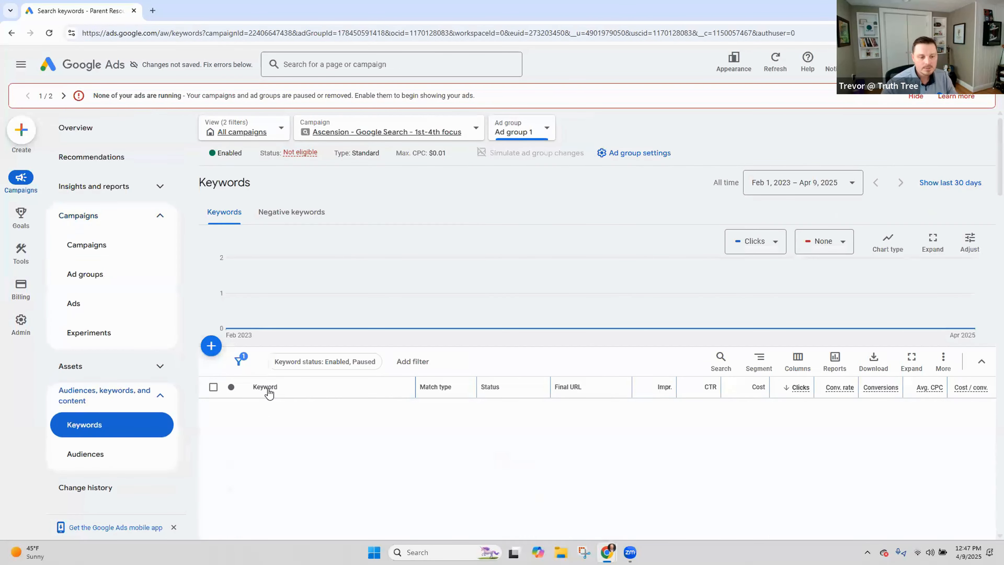
pyautogui.click(107, 306)
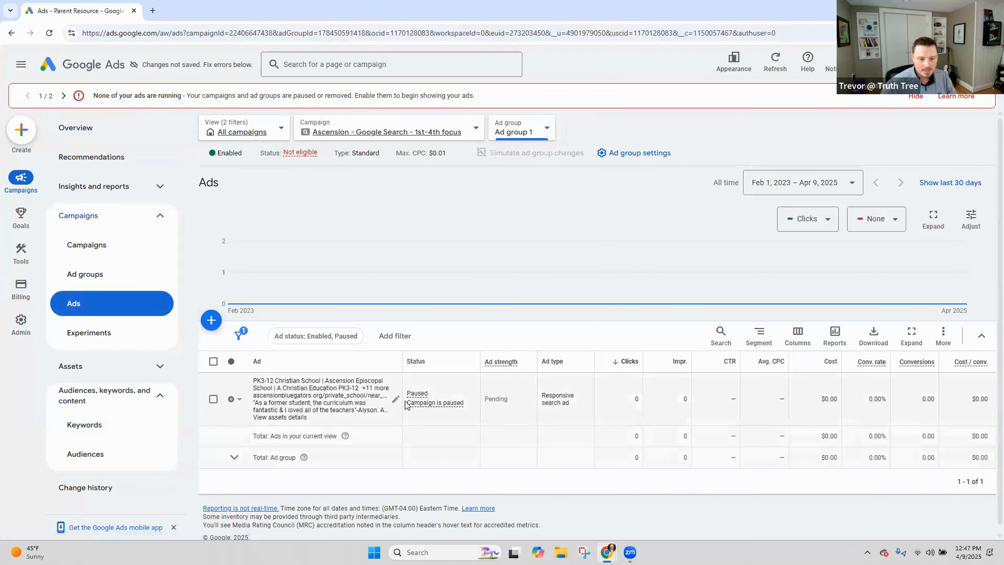
pyautogui.click(396, 399)
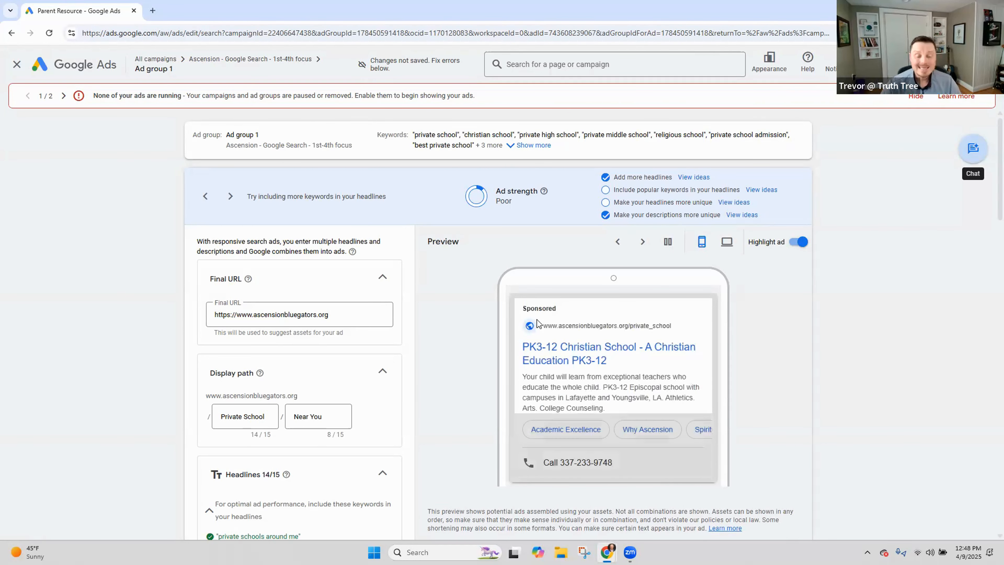
# Examine how the ad's "Private School" display path appears in the preview and view other ad combinations
pyautogui.scroll(-2, 494, 342)
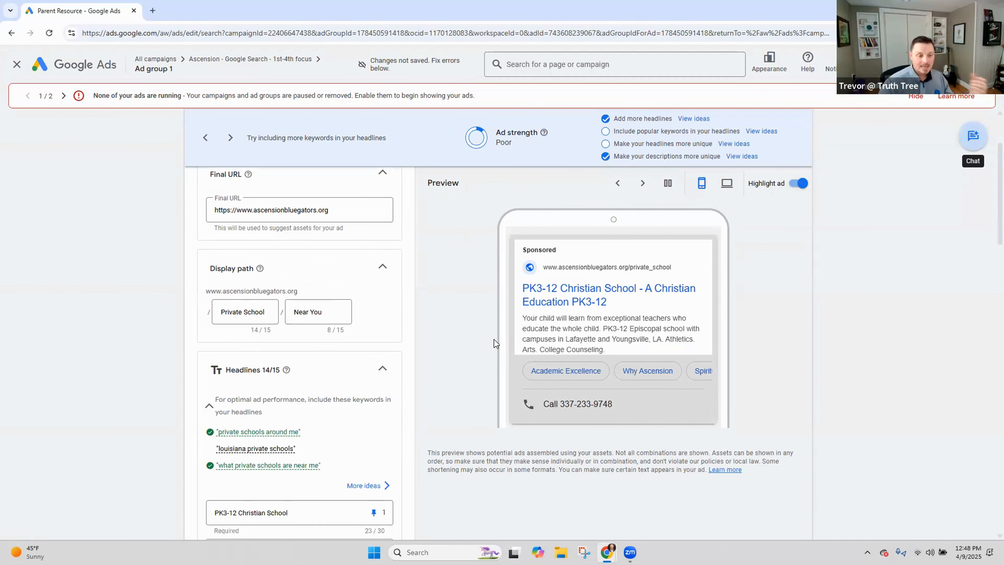
pyautogui.scroll(2, 495, 343)
pyautogui.click(249, 416)
pyautogui.tripleClick(251, 419)
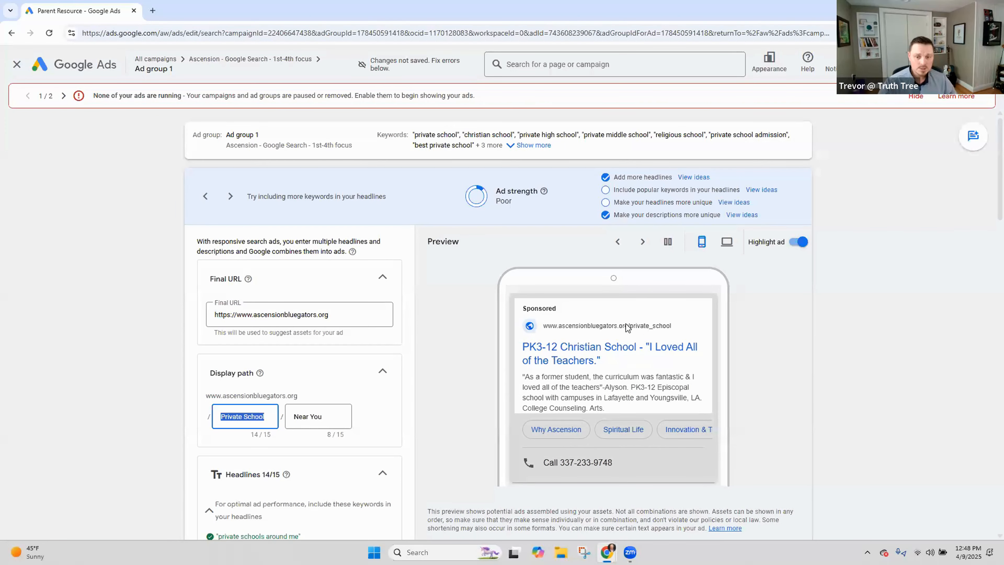
pyautogui.click(654, 323)
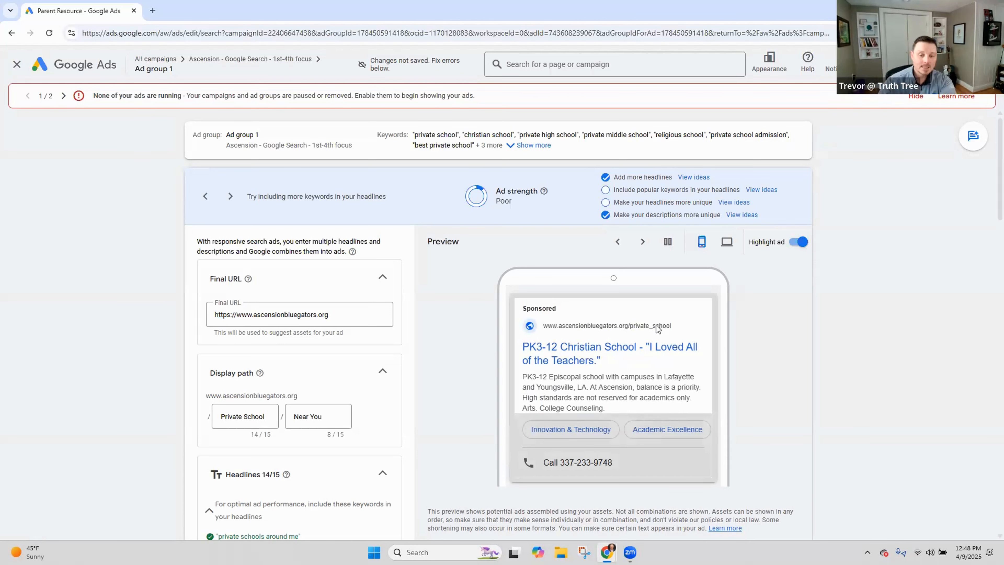
pyautogui.click(642, 242)
pyautogui.click(642, 242)
# Unpin the "PK3-12 Christian School" headline so it can show in any unpinned position
pyautogui.scroll(-6, 320, 376)
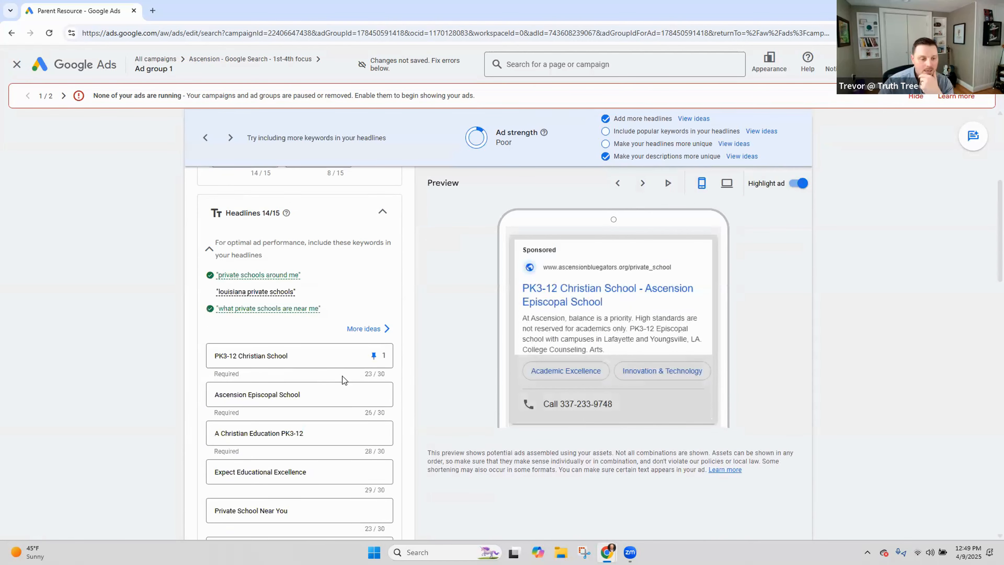
pyautogui.click(374, 356)
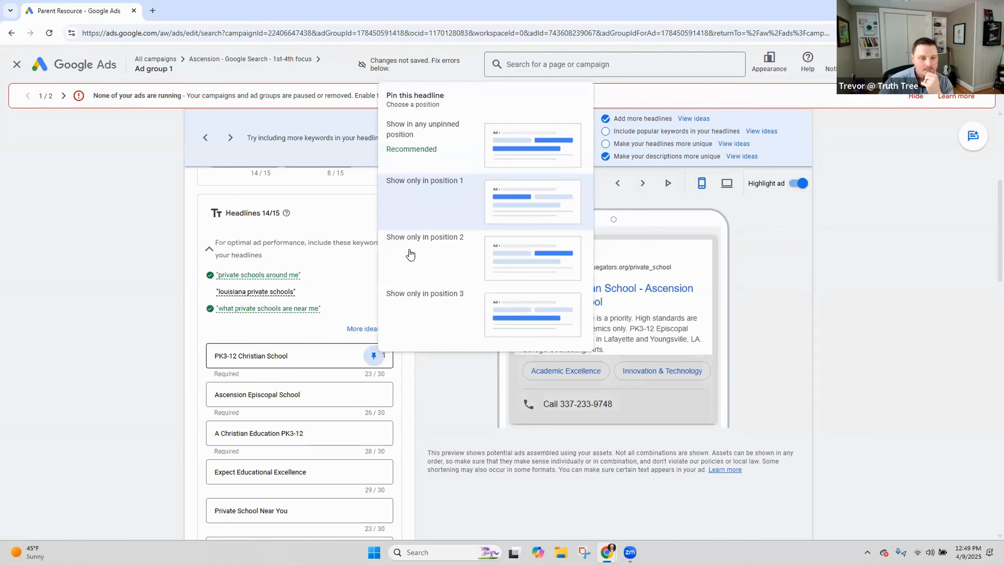
pyautogui.click(459, 139)
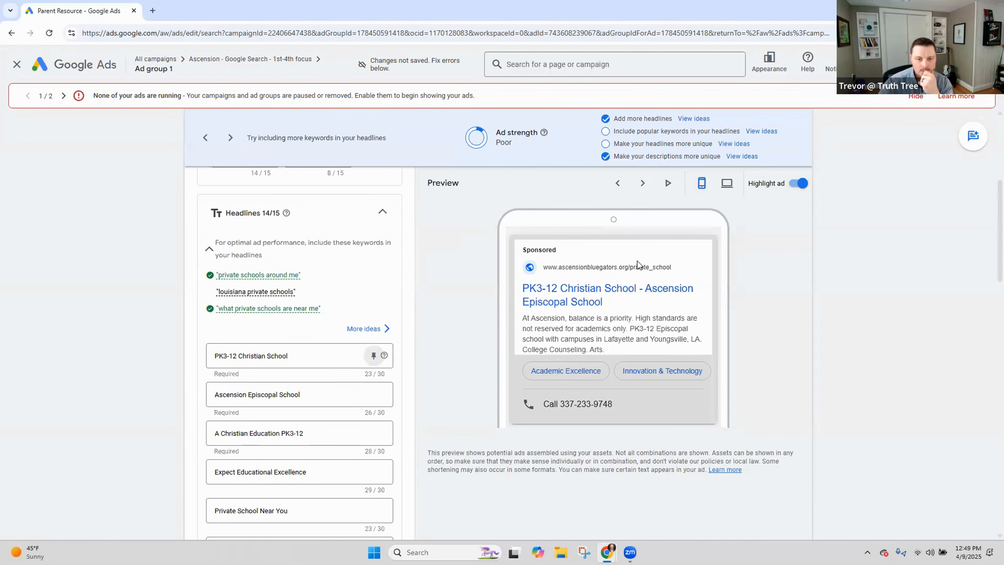
# Go through several previews of the ad to compare headline and description combinations, and check the ad strength rating
pyautogui.click(643, 184)
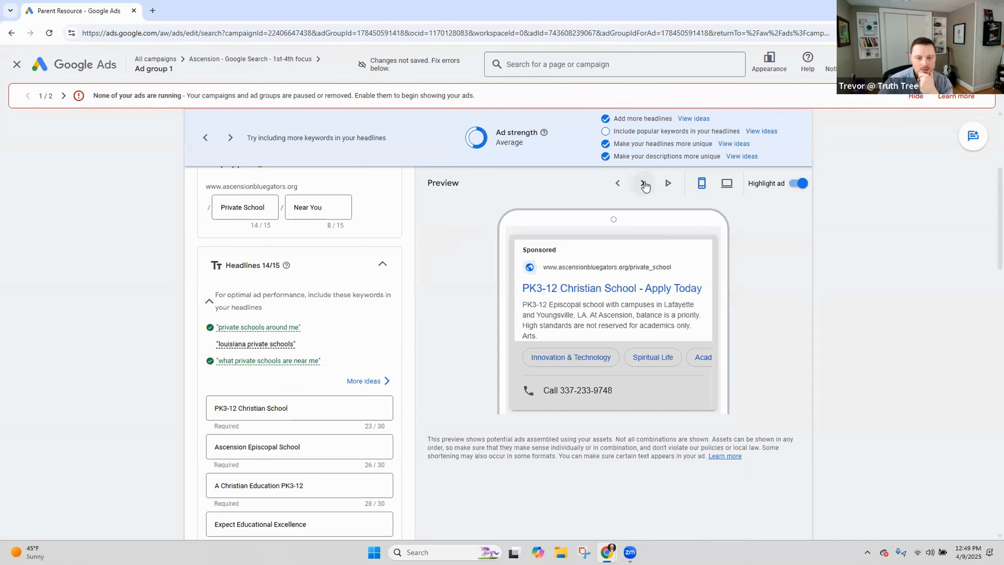
pyautogui.click(643, 187)
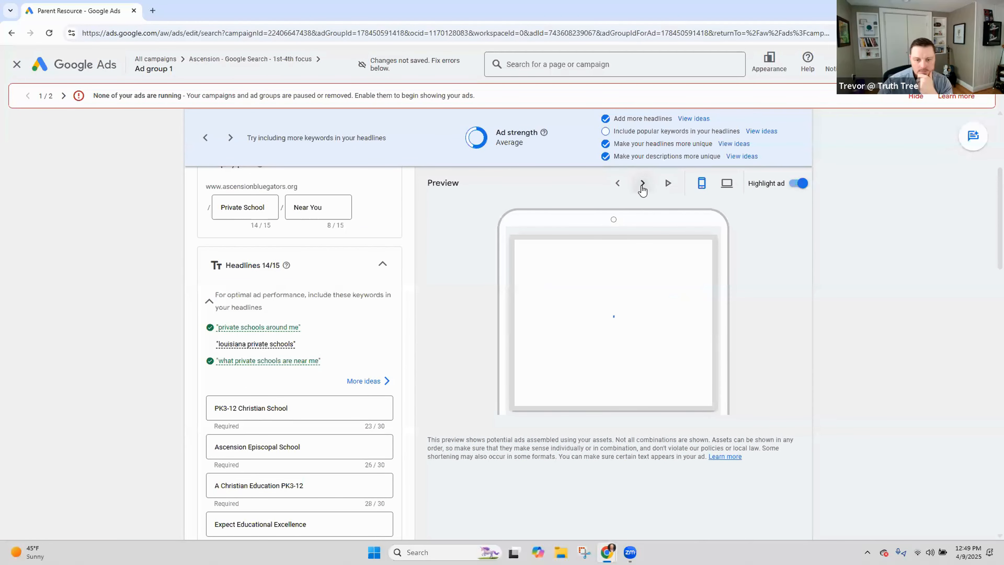
pyautogui.click(643, 186)
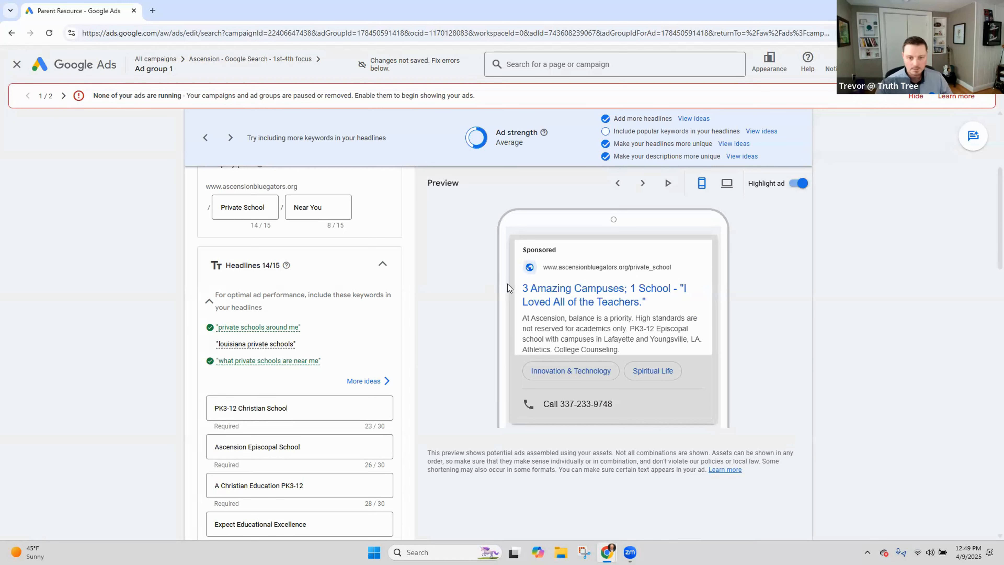
pyautogui.scroll(-1, 367, 284)
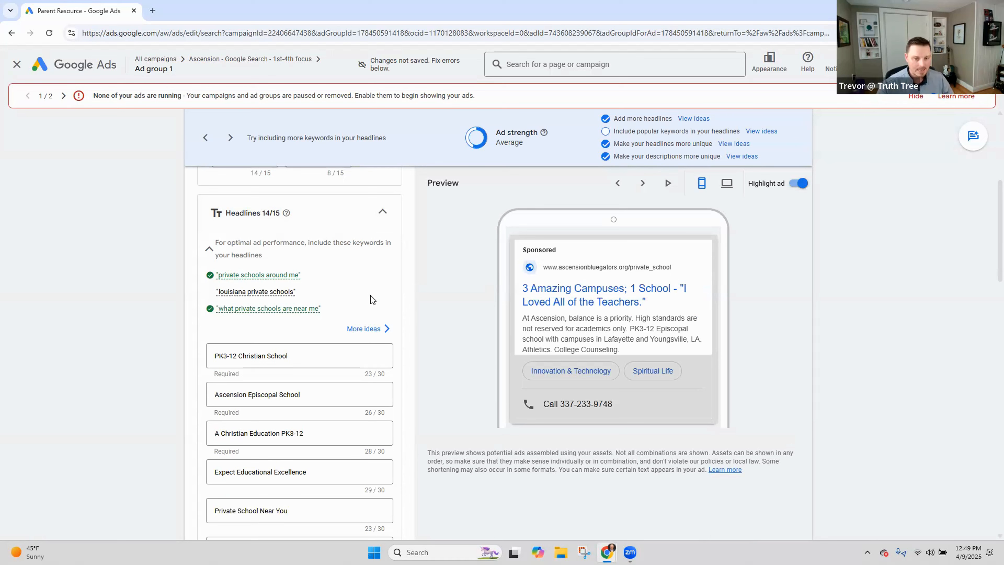
pyautogui.click(643, 183)
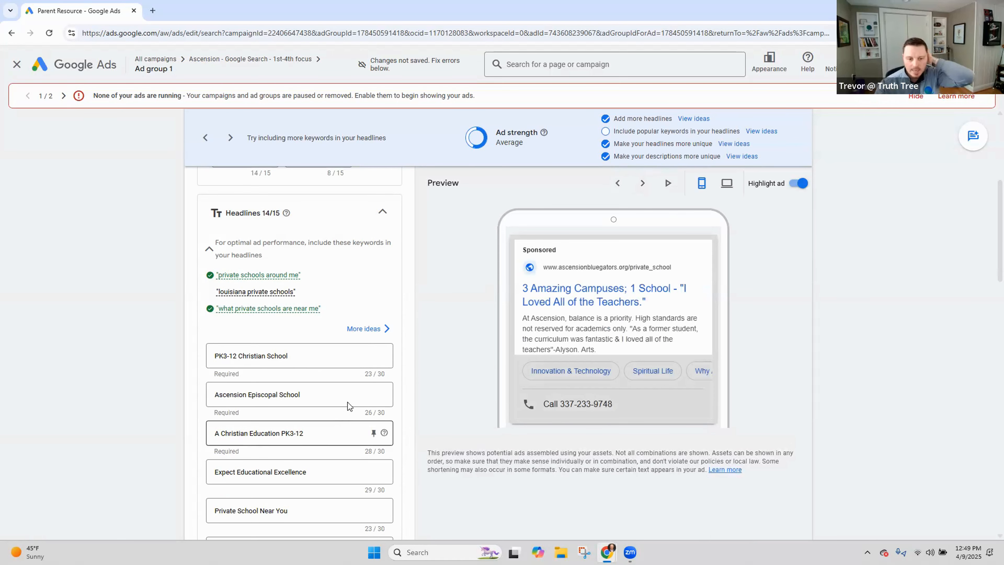
pyautogui.click(643, 184)
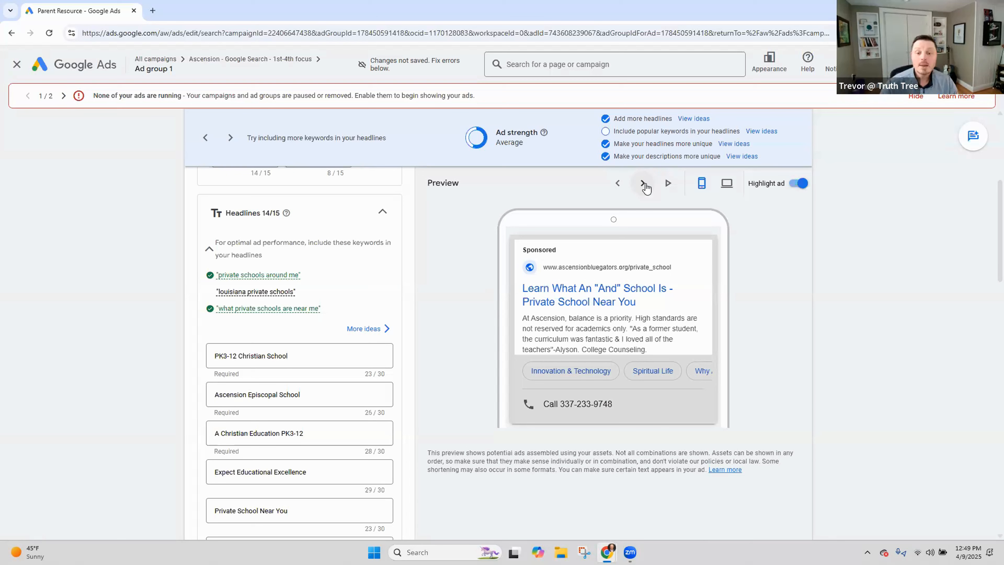
pyautogui.click(637, 186)
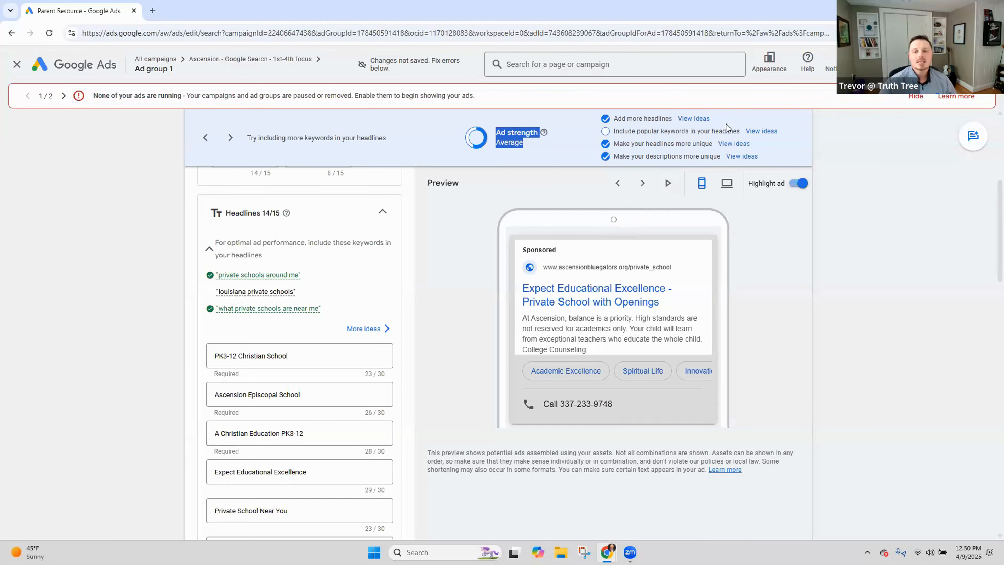
# View the headline ideas for the ad and examine the suggested keyword "private kindergarten school"
pyautogui.click(693, 121)
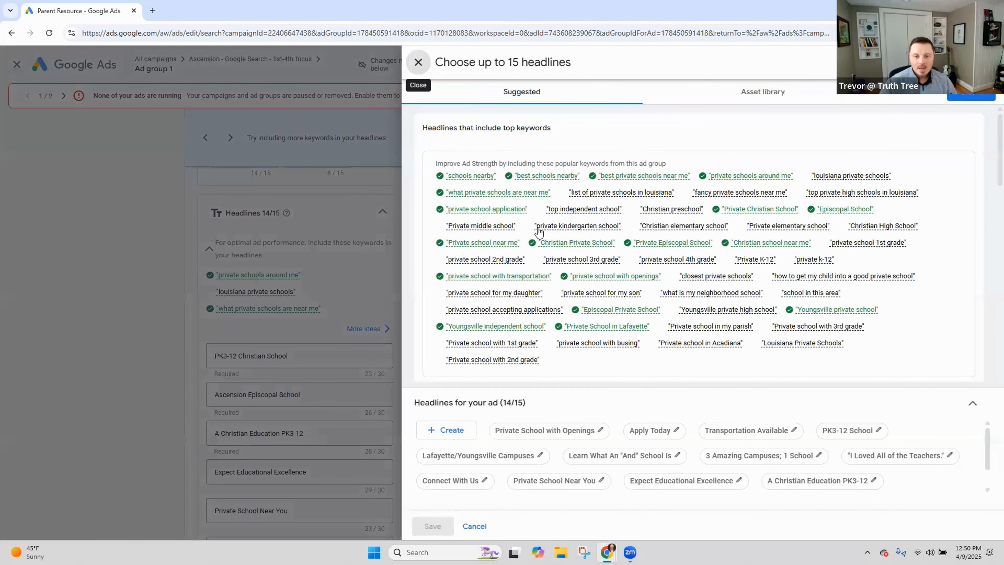
pyautogui.moveTo(536, 228); pyautogui.dragTo(624, 231)
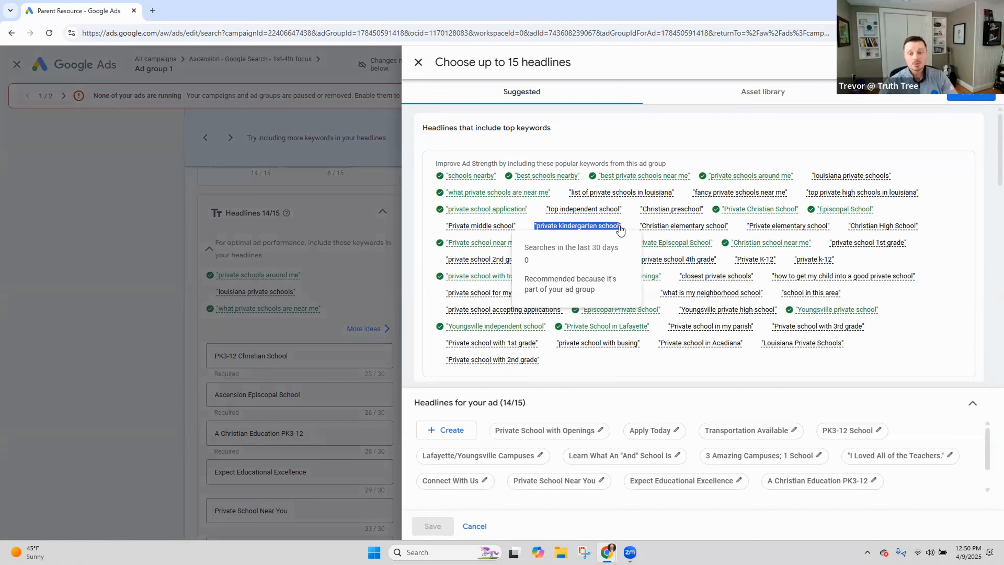
# Examine suggested keywords such as "Private school in my parish" and "Christian High School", and leave the headline ideas without saving
pyautogui.moveTo(658, 348)
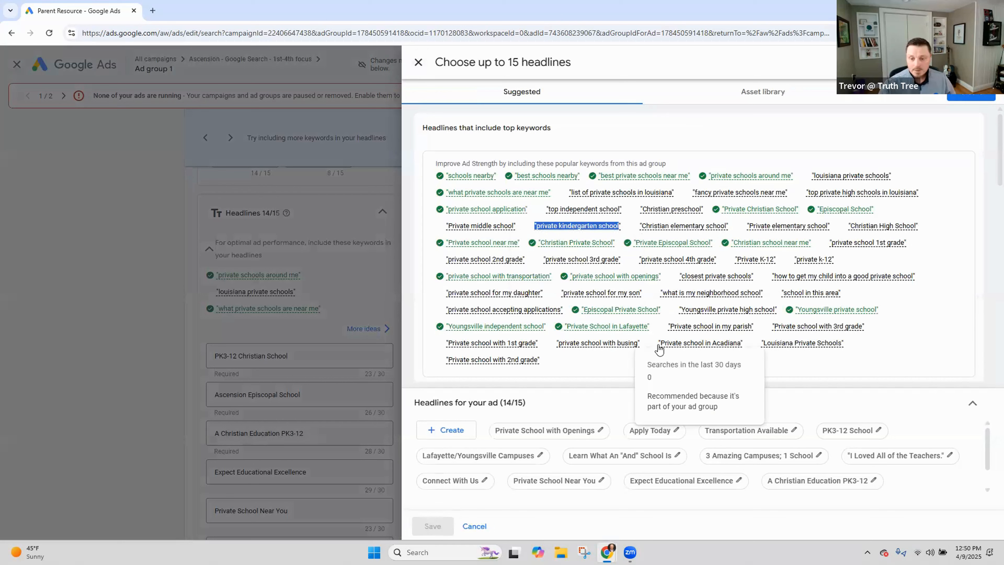
pyautogui.moveTo(668, 327); pyautogui.dragTo(751, 332)
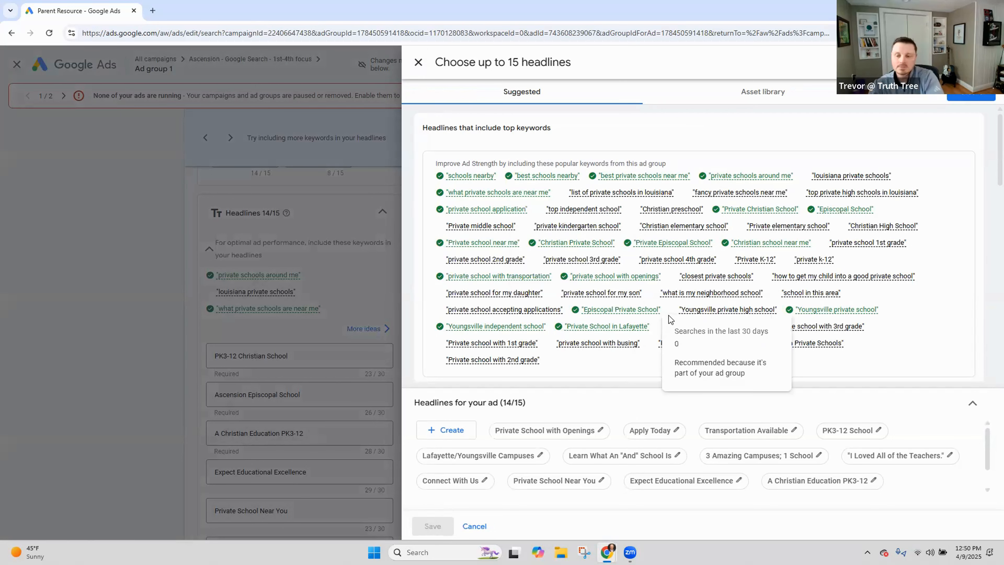
pyautogui.moveTo(850, 226); pyautogui.dragTo(917, 228)
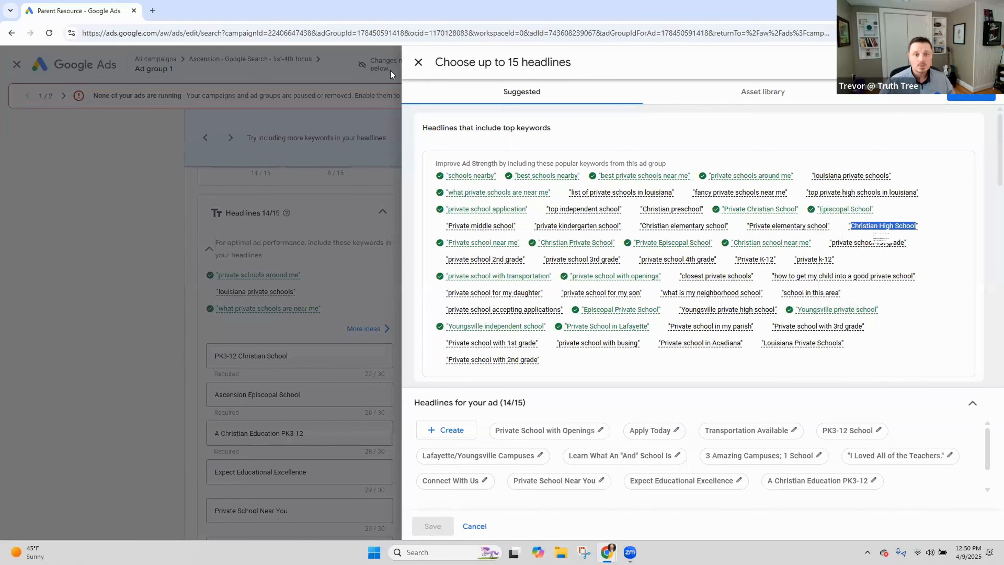
pyautogui.click(417, 62)
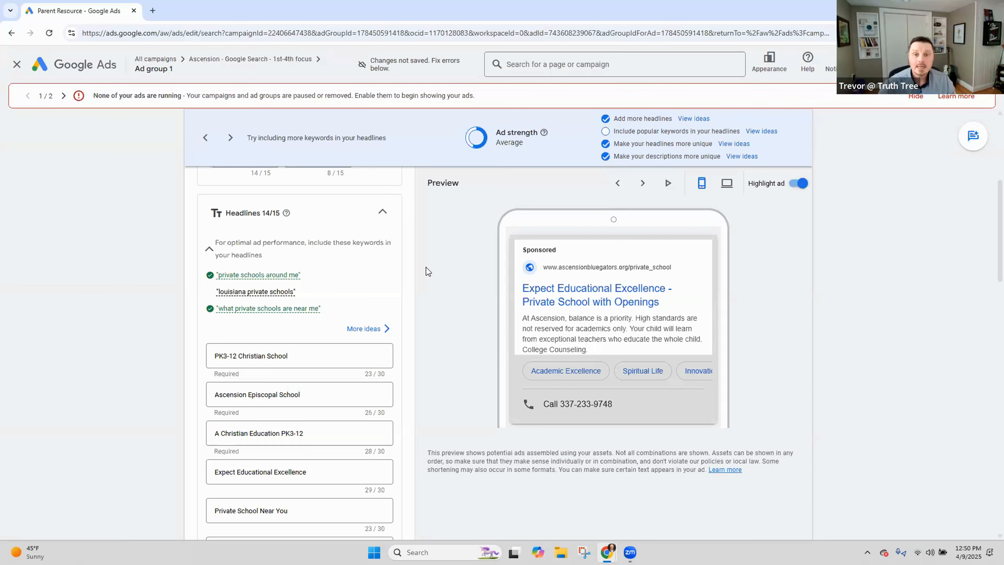
# Review the ad's full list of headlines and its four descriptions
pyautogui.scroll(-5, 379, 332)
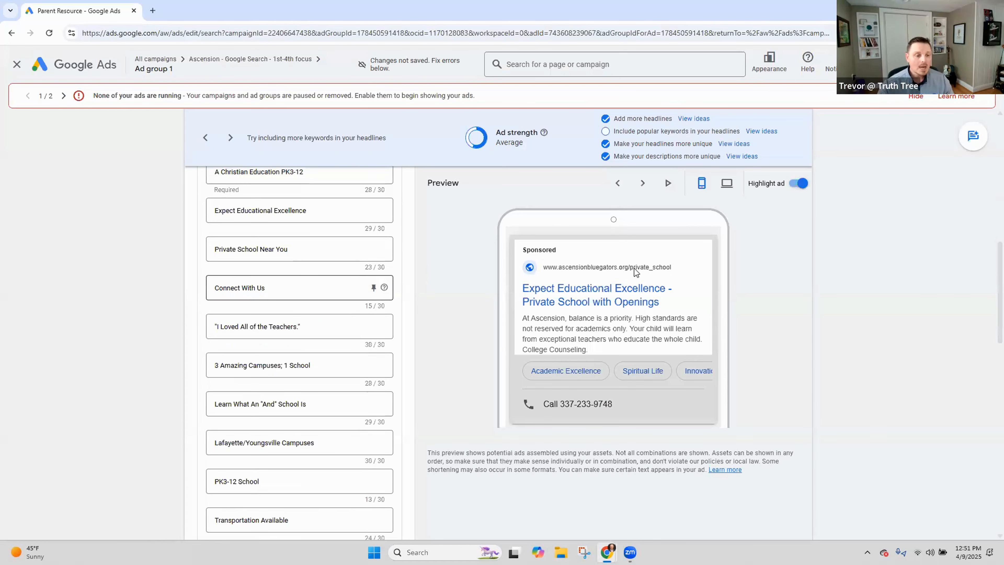
pyautogui.scroll(-4, 112, 351)
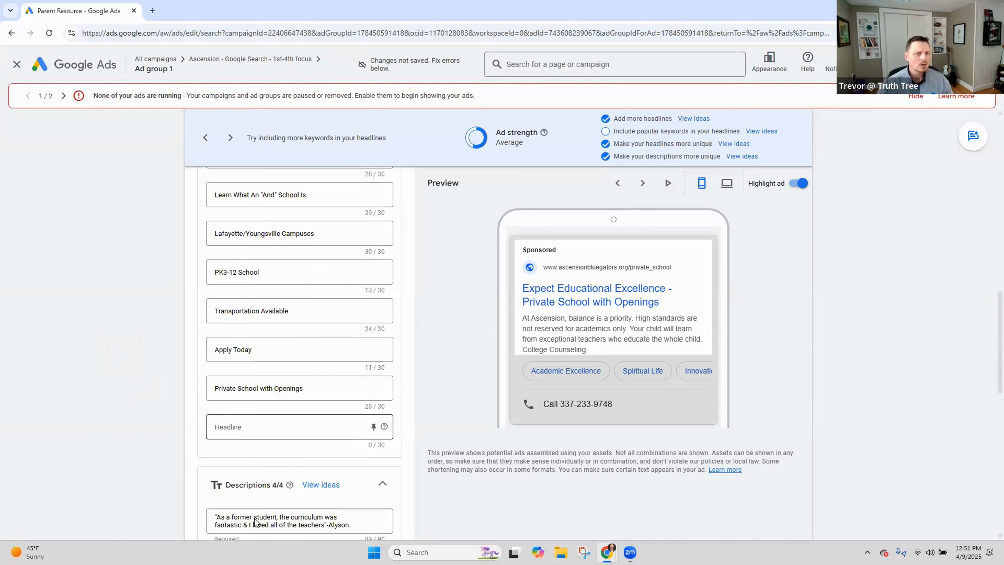
pyautogui.scroll(3, 326, 395)
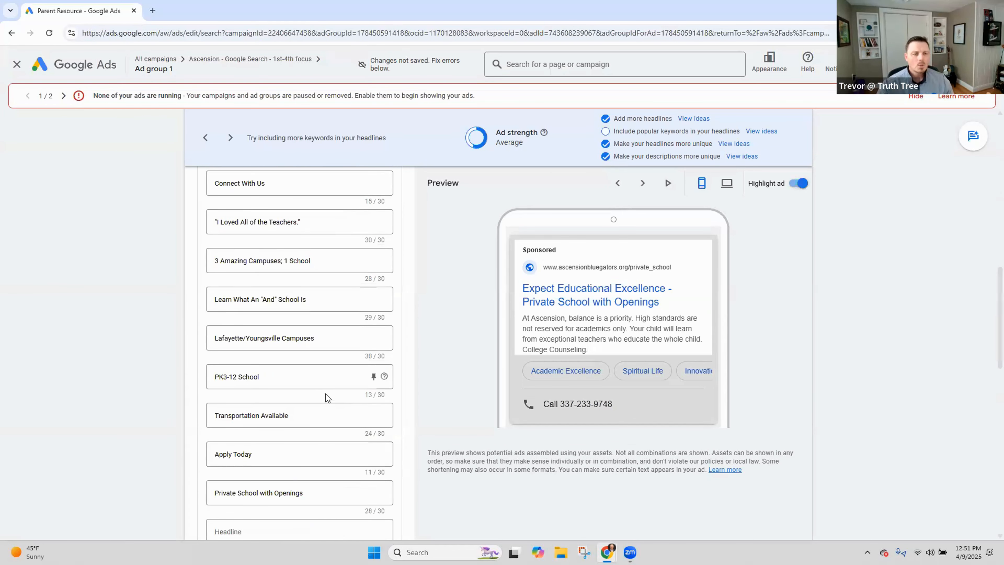
pyautogui.scroll(3, 326, 395)
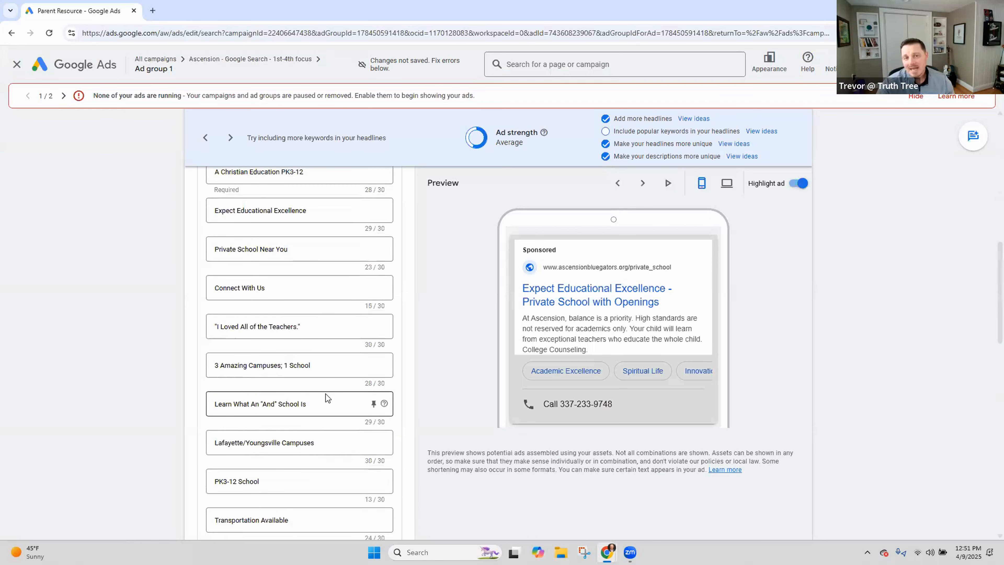
pyautogui.scroll(5, 326, 395)
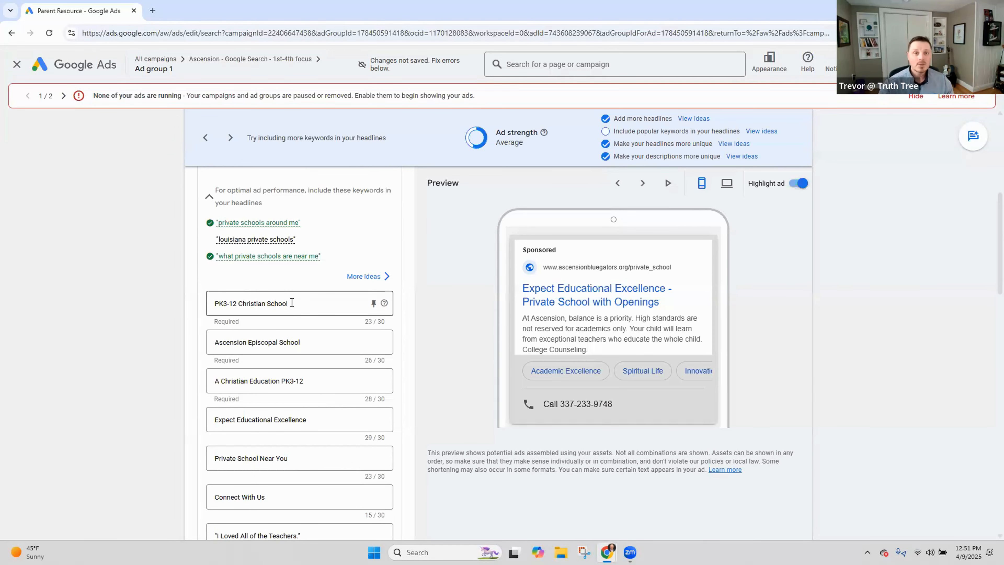
pyautogui.scroll(-5, 292, 316)
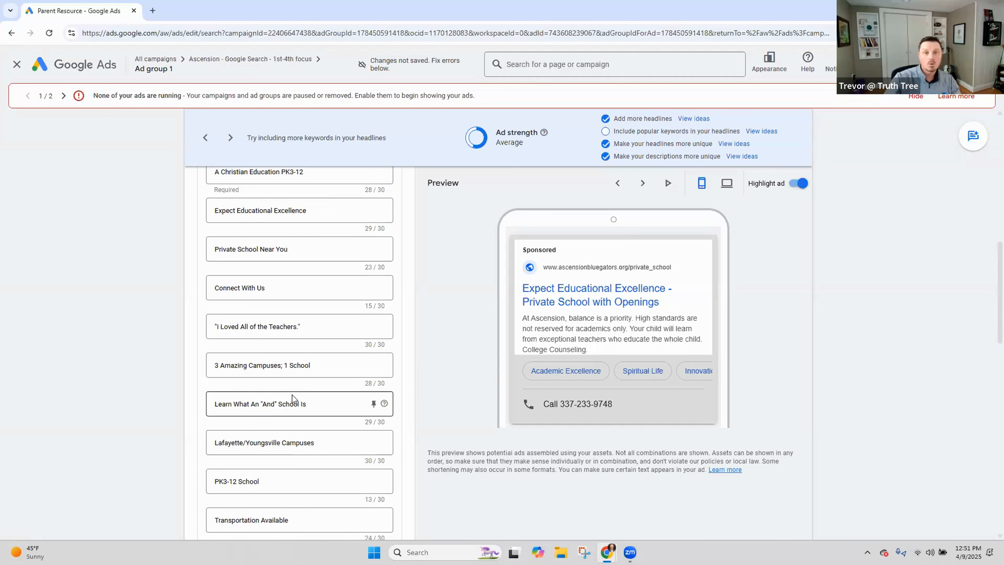
pyautogui.scroll(-11, 359, 410)
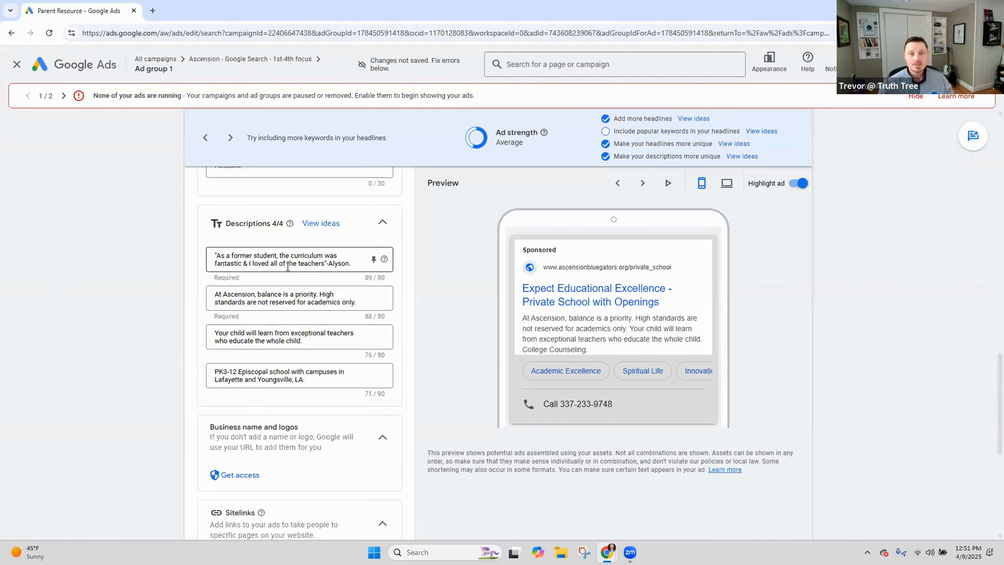
pyautogui.scroll(9, 316, 287)
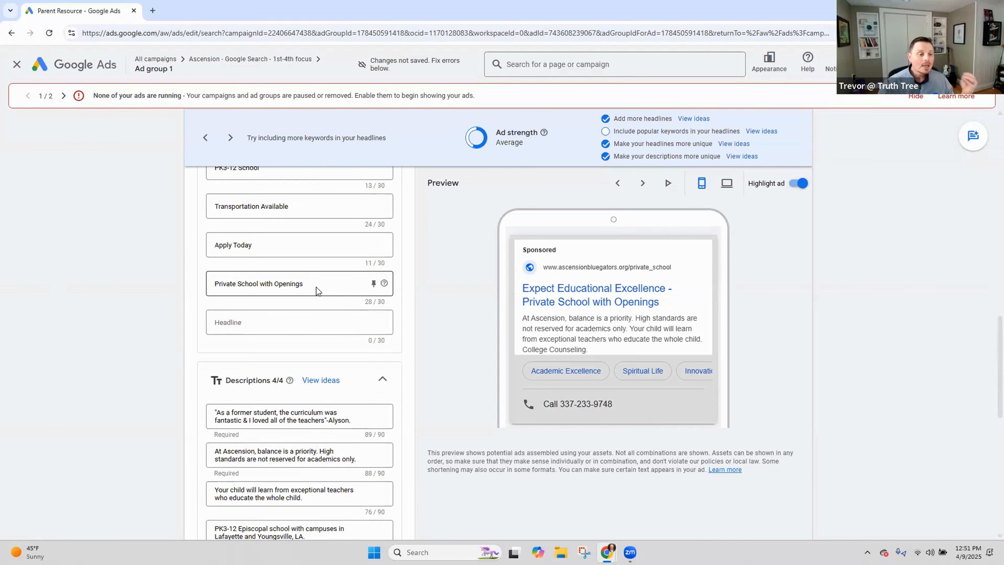
# Insert a ™ emoji at the start of the "Connect With Us" headline
pyautogui.moveTo(323, 224); pyautogui.dragTo(187, 223)
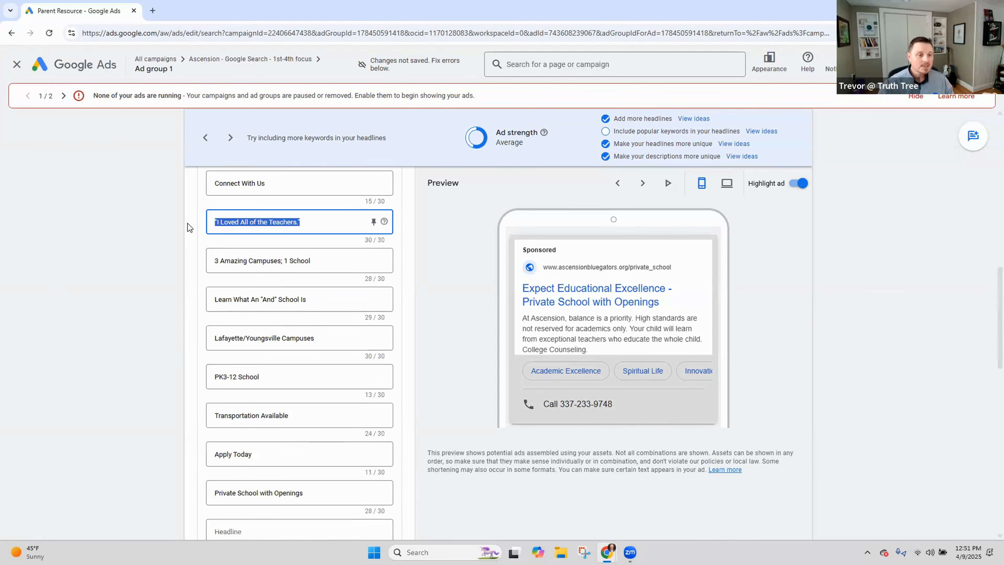
pyautogui.click(216, 182)
pyautogui.rightClick(215, 181)
pyautogui.click(254, 200)
pyautogui.write('tm')
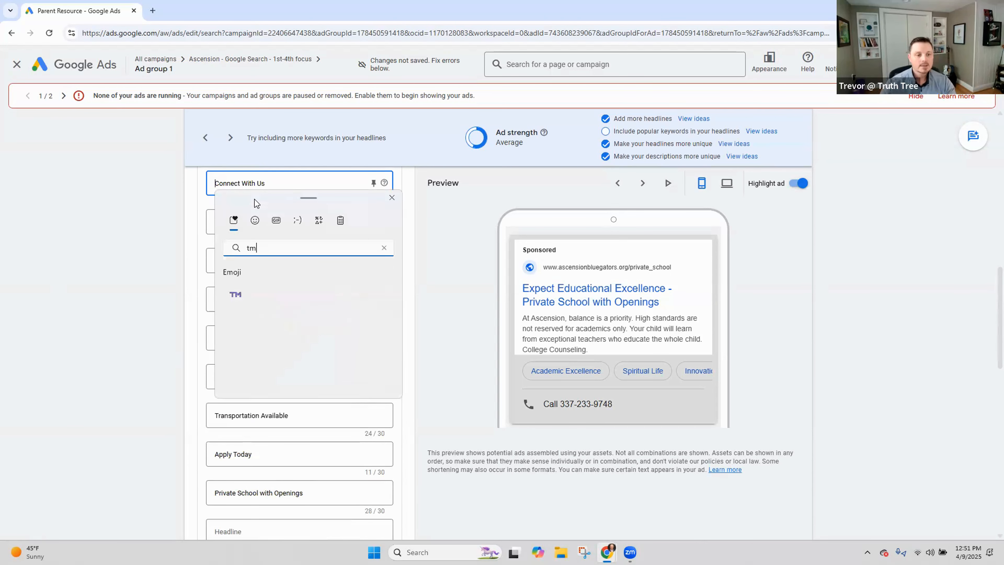
pyautogui.click(235, 295)
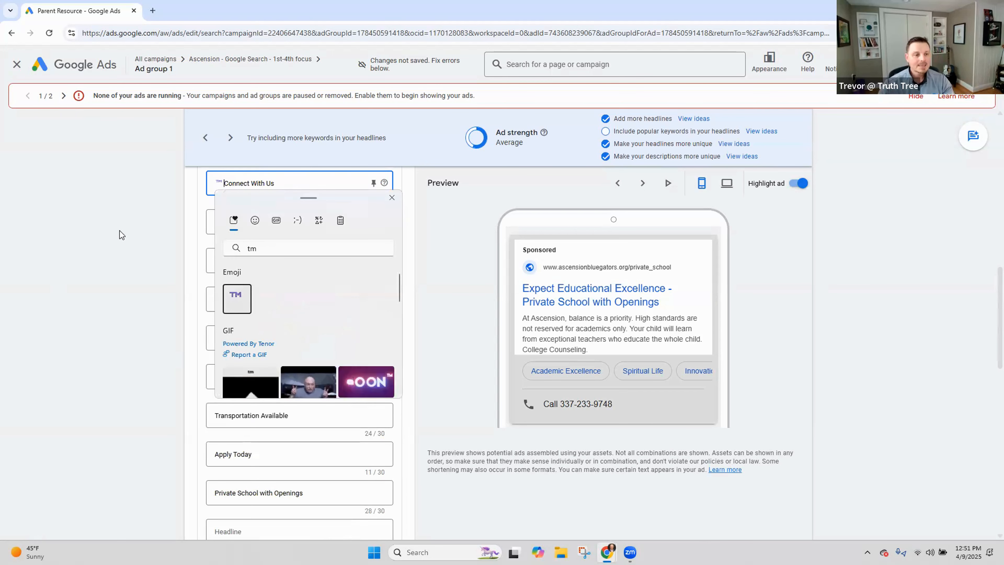
pyautogui.rightClick(321, 225)
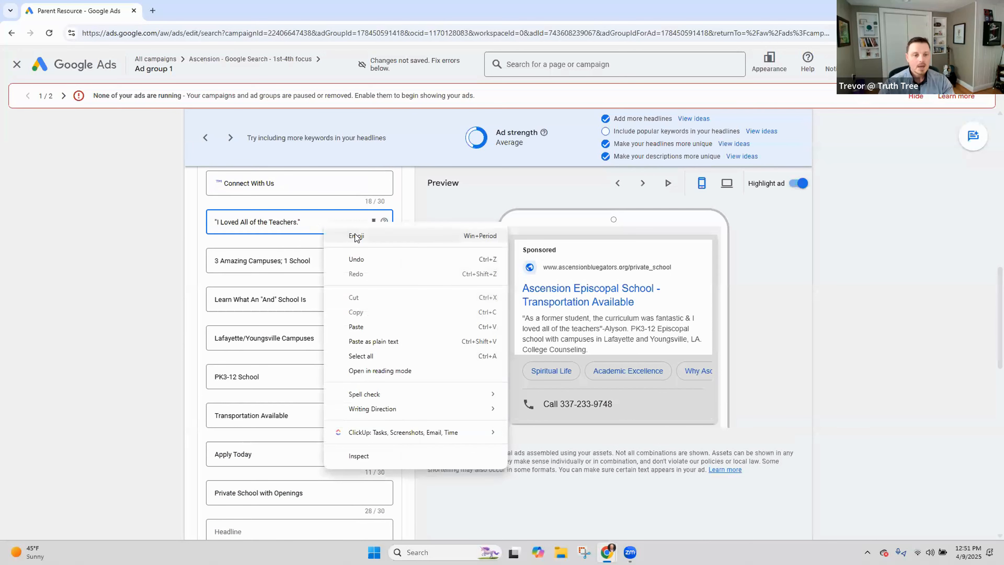
pyautogui.click(356, 235)
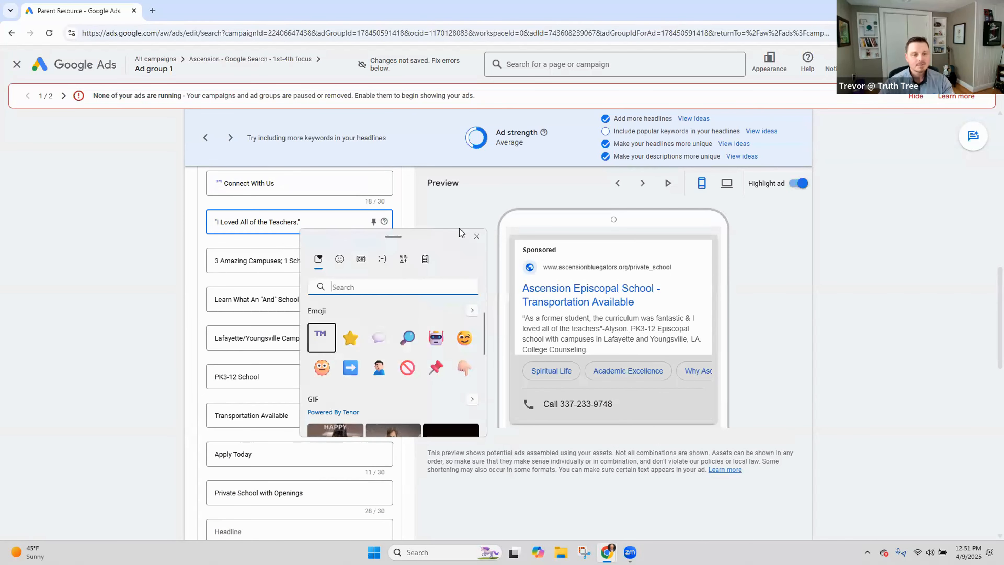
pyautogui.click(478, 237)
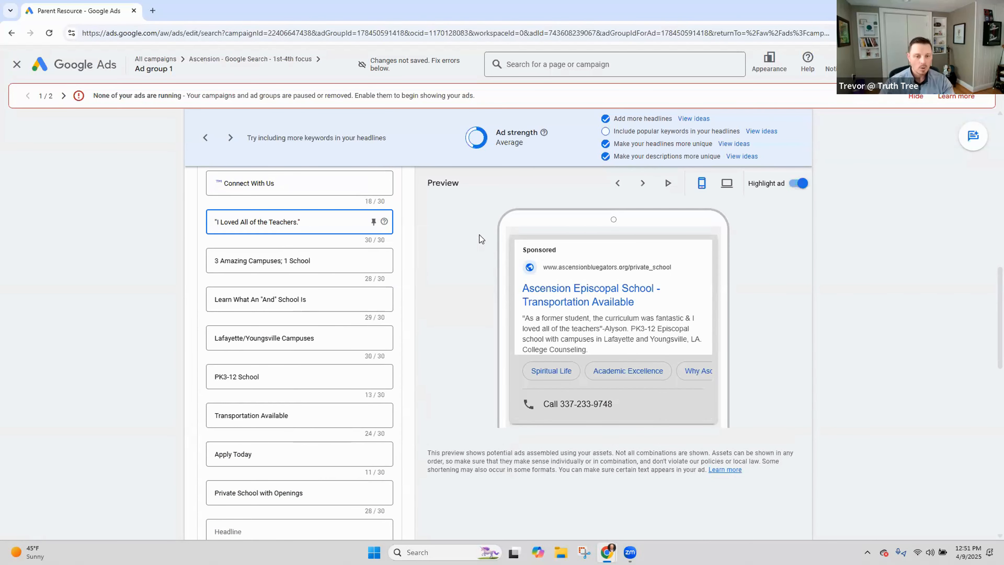
# Go through the mobile ad previews to find a combination showing the "™ Connect With Us" headline
pyautogui.click(643, 183)
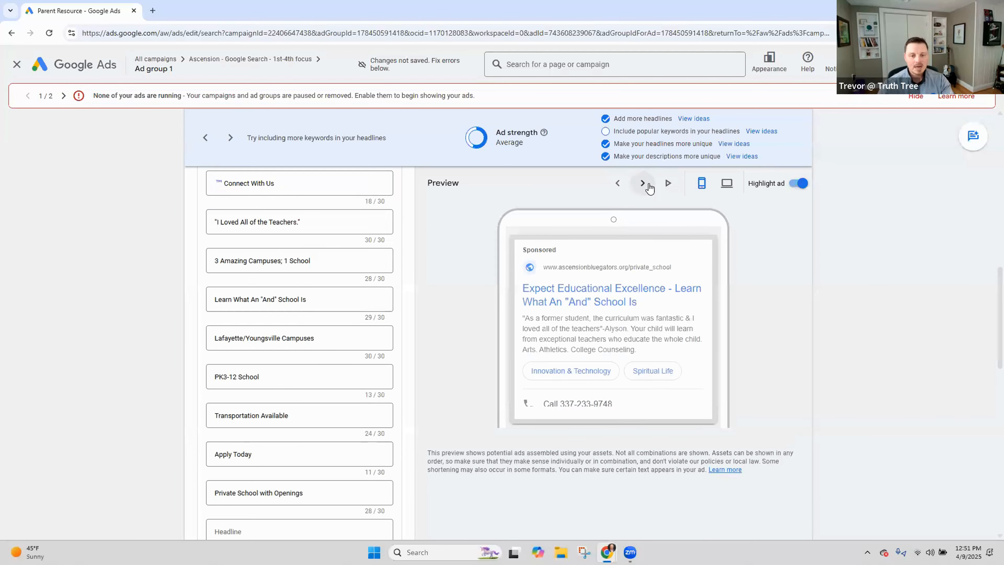
pyautogui.click(648, 186)
pyautogui.click(641, 184)
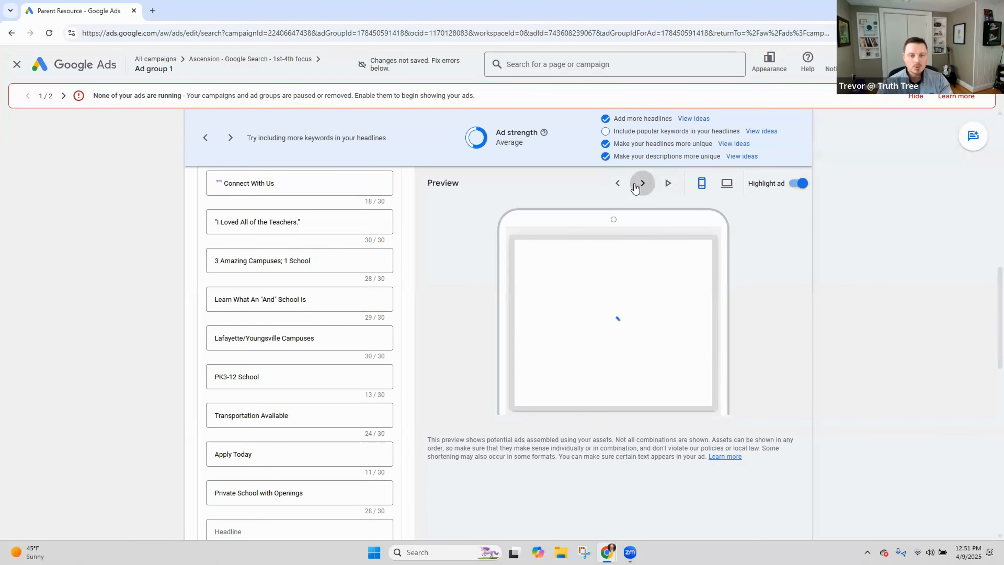
pyautogui.click(620, 185)
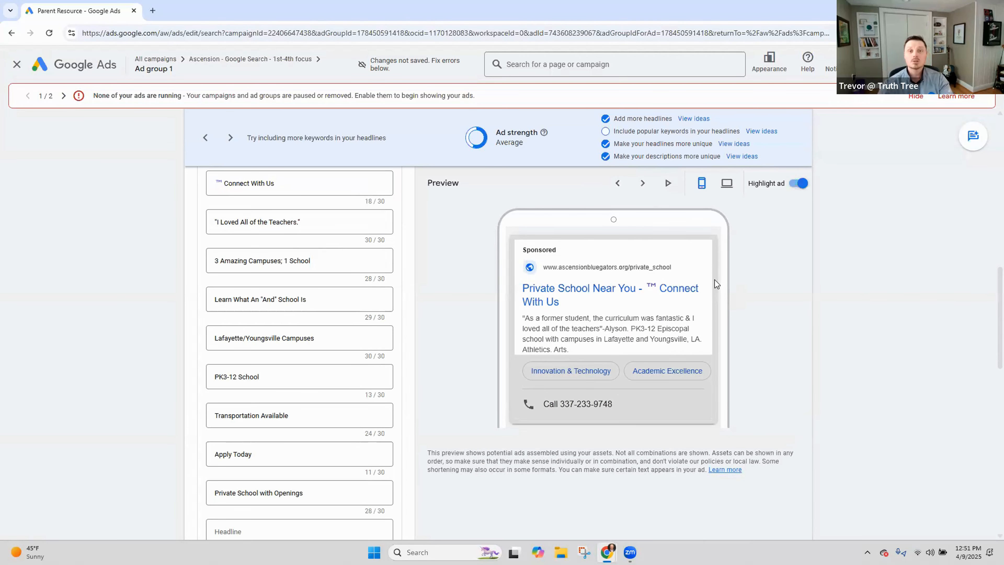
# Review the ad's assets from the final URL and display path through the headlines and descriptions to the sitelinks
pyautogui.scroll(-10, 332, 273)
pyautogui.scroll(5, 331, 286)
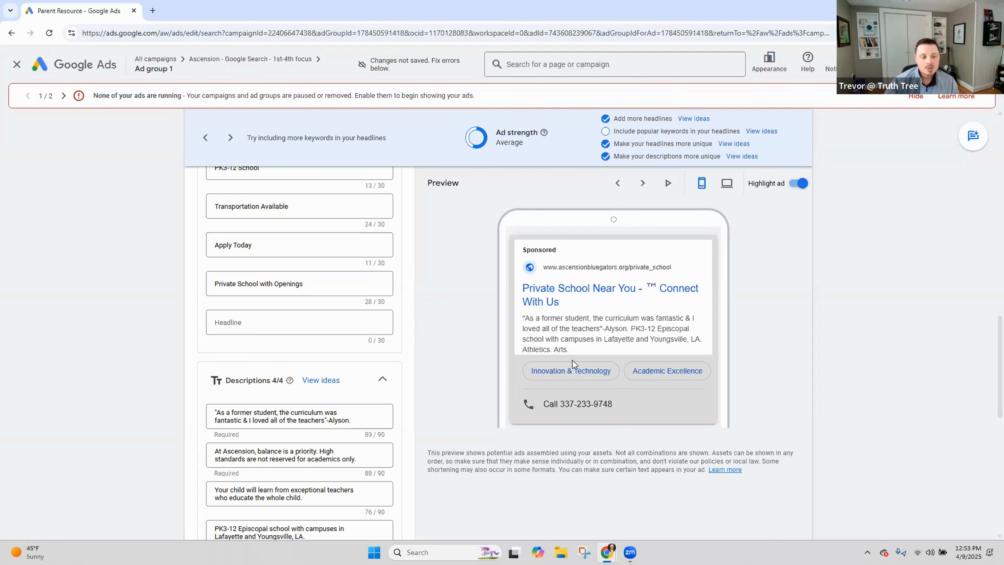
pyautogui.scroll(15, 573, 360)
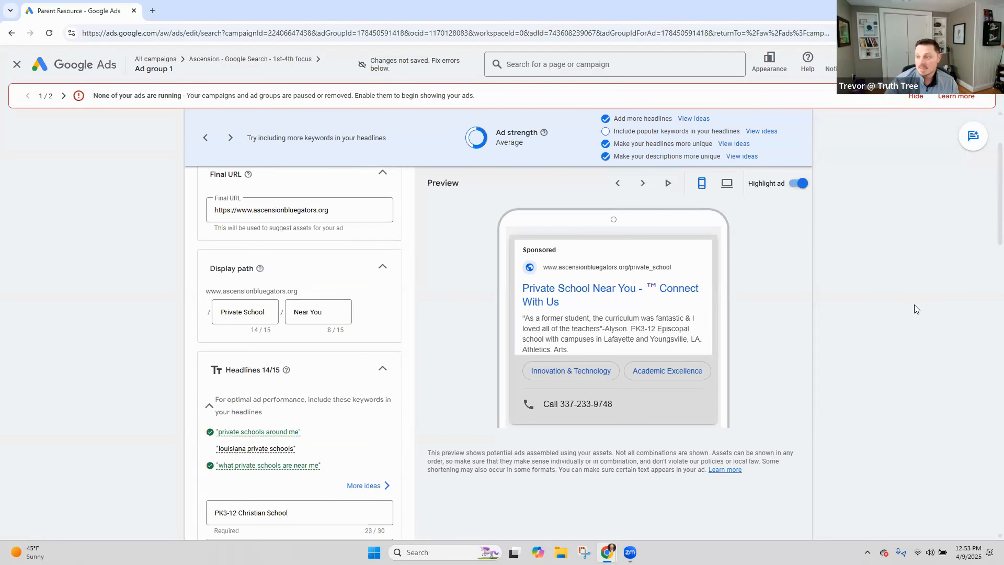
pyautogui.scroll(2, 473, 284)
pyautogui.scroll(-4, 471, 285)
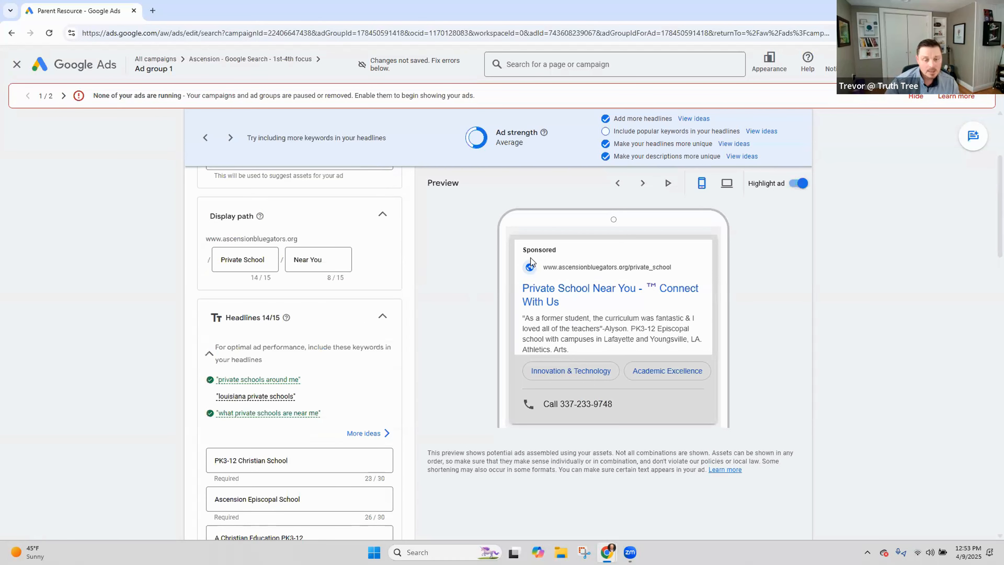
pyautogui.scroll(-15, 359, 342)
pyautogui.scroll(-10, 360, 341)
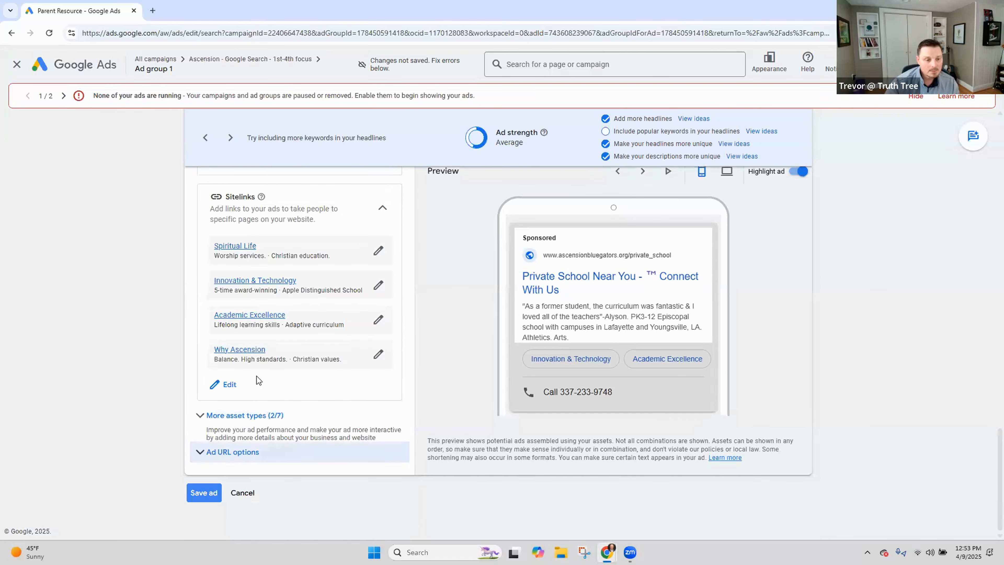
# Look at the advertiser verification page required for business name and logos, and return to the ad editor
pyautogui.scroll(3, 268, 376)
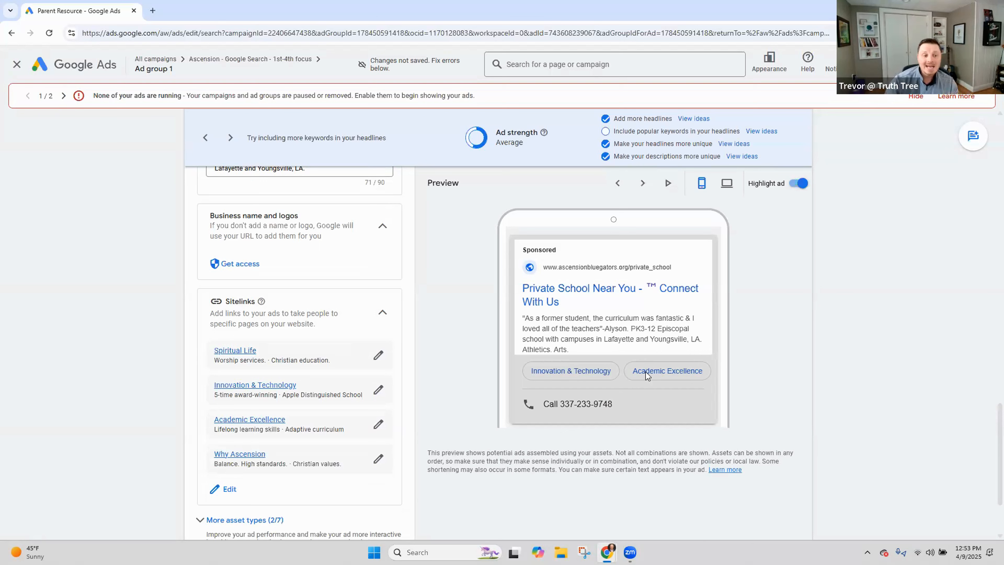
pyautogui.scroll(5, 640, 392)
pyautogui.scroll(-4, 617, 427)
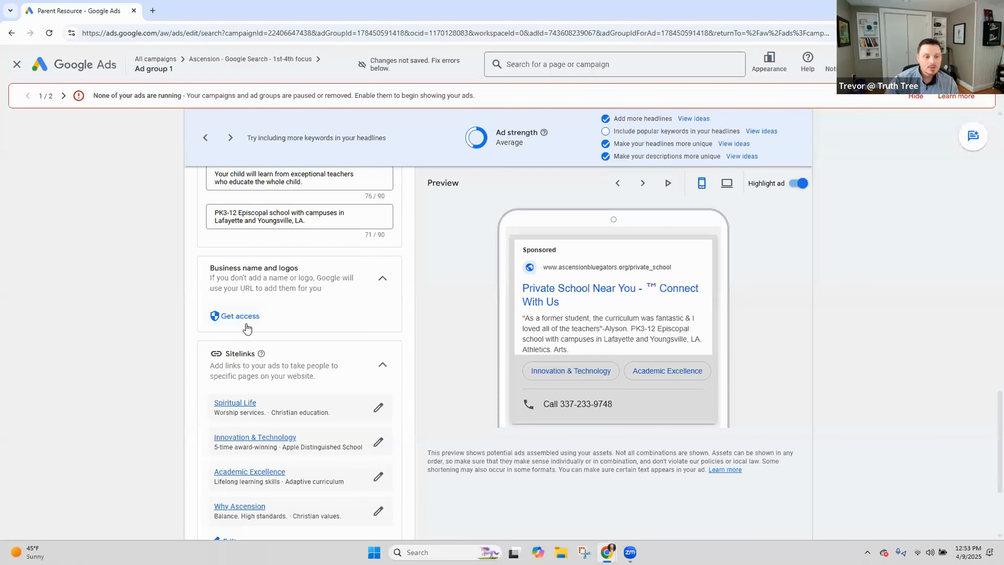
pyautogui.click(220, 319)
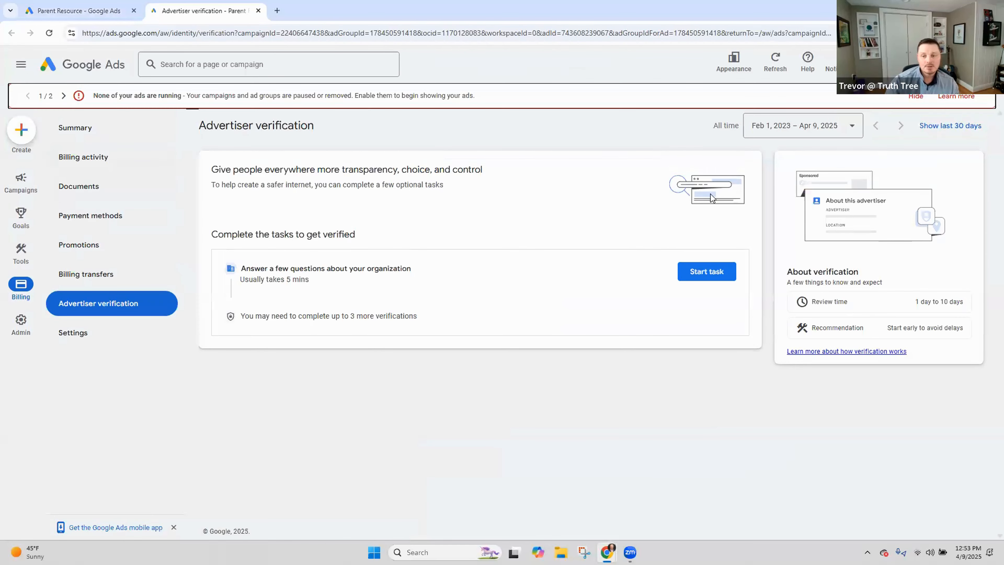
pyautogui.click(258, 11)
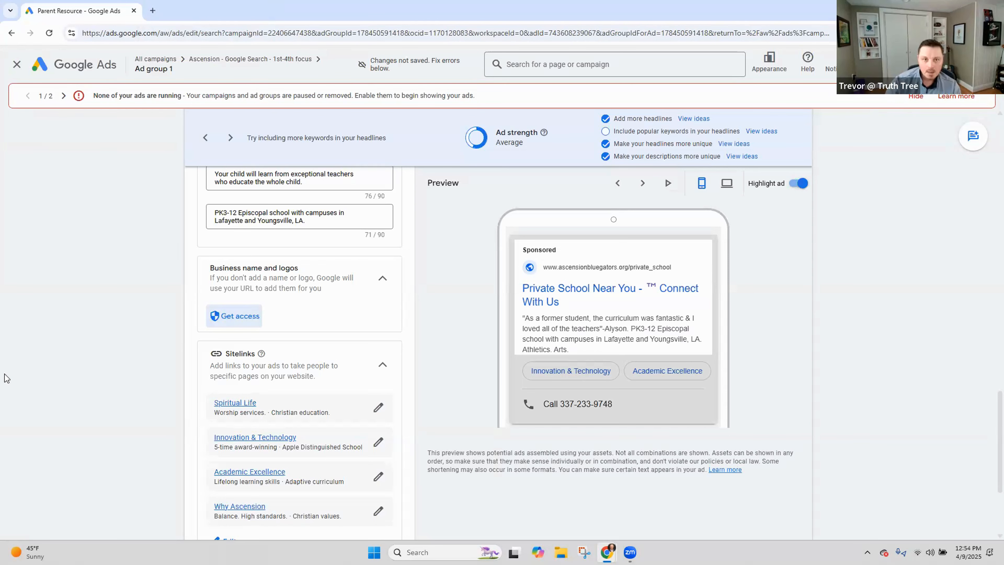
# Show the ad preview in its desktop version and turn off ad highlighting
pyautogui.scroll(-2, 174, 398)
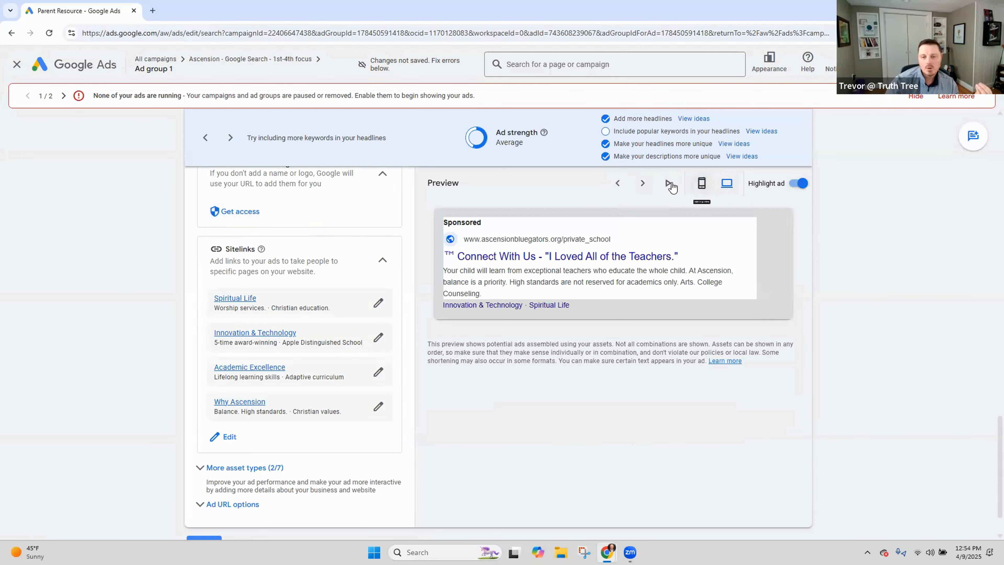
pyautogui.click(795, 183)
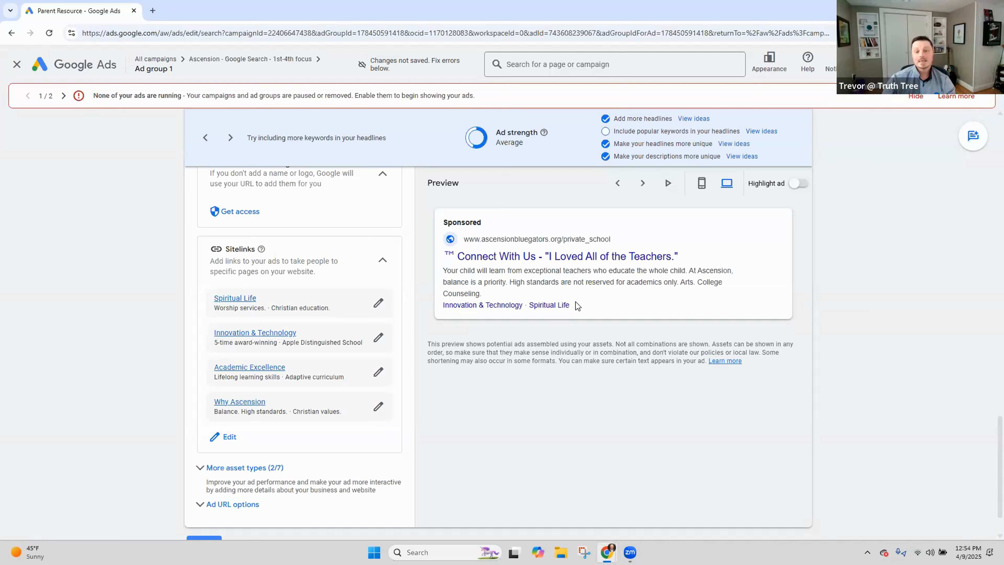
pyautogui.doubleClick(644, 301)
pyautogui.click(641, 295)
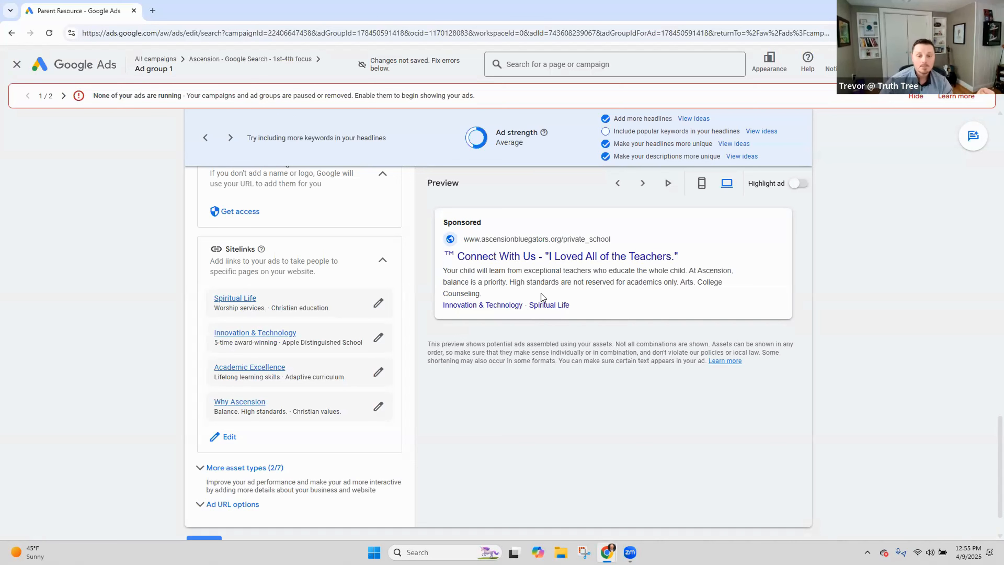
# Go through several desktop ad previews to compare how headlines, descriptions and sitelinks combine
pyautogui.click(643, 191)
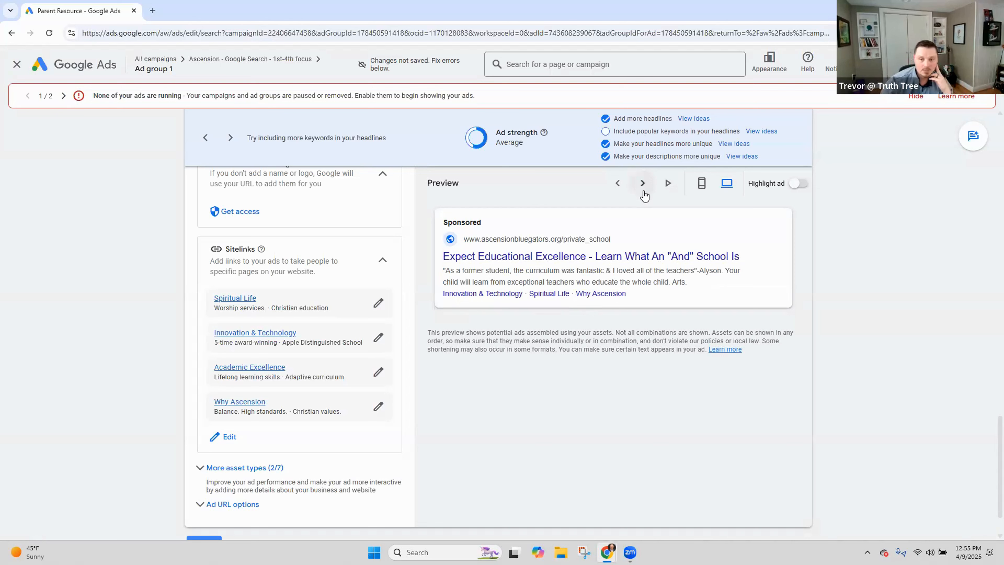
pyautogui.click(642, 183)
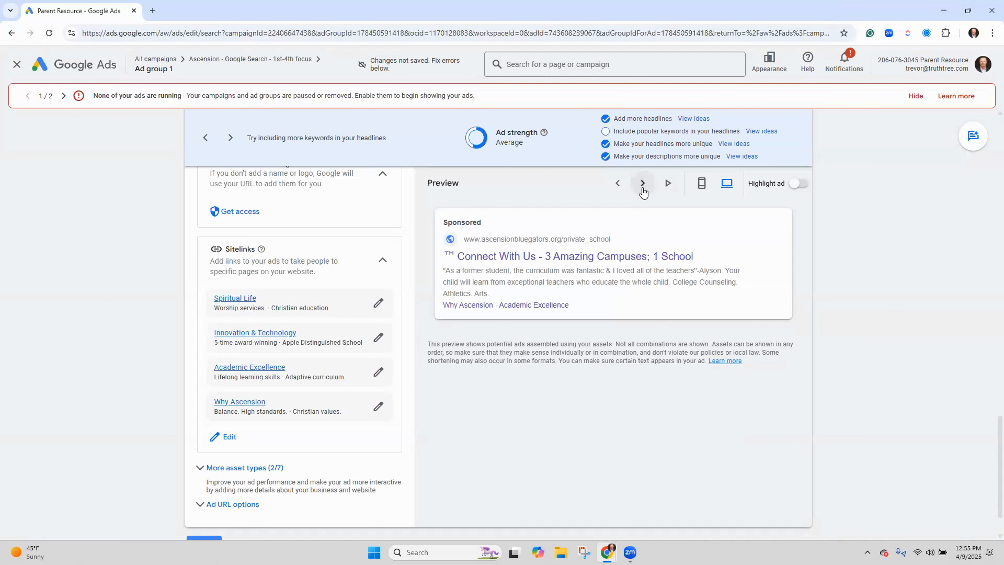
pyautogui.click(643, 183)
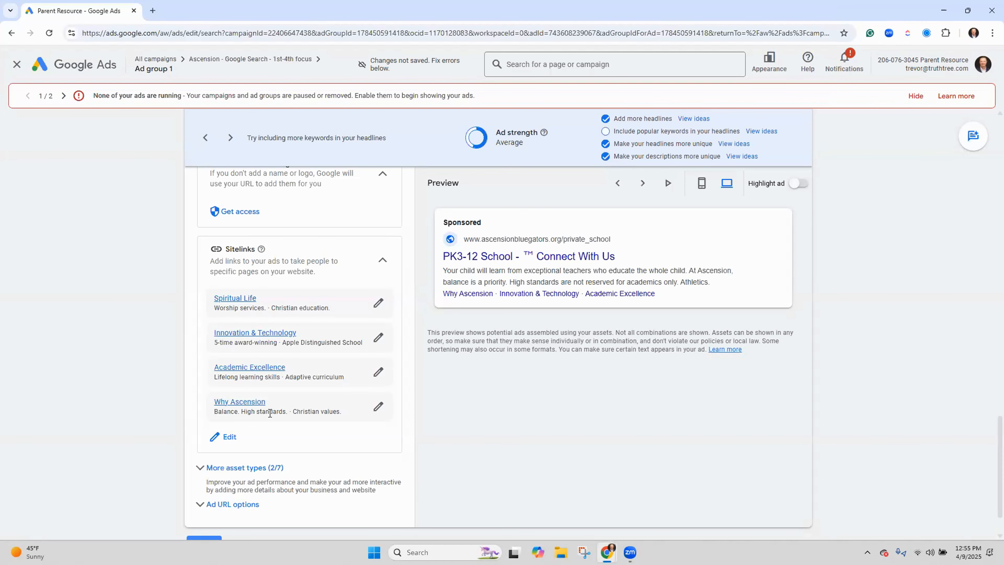
# Look back over the sitelinks, descriptions and headlines up to the final URL, and bring up another desktop ad preview
pyautogui.scroll(-1, 282, 394)
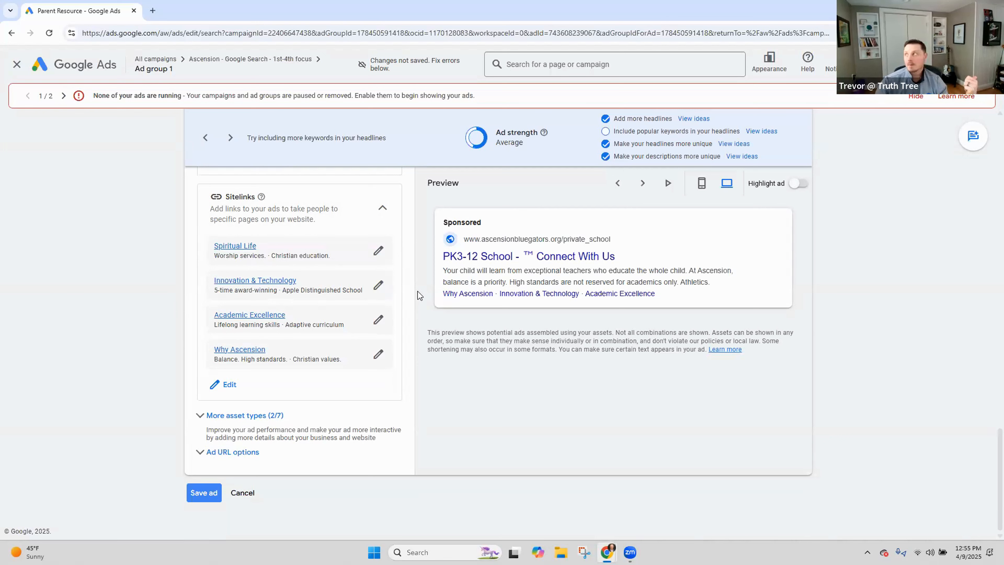
pyautogui.scroll(4, 489, 307)
pyautogui.scroll(15, 489, 307)
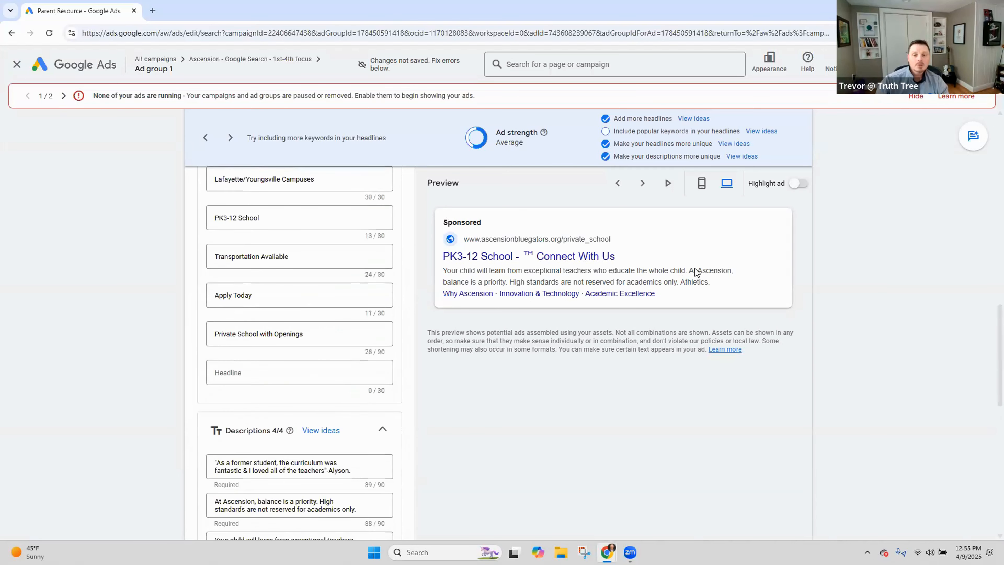
pyautogui.scroll(-15, 426, 264)
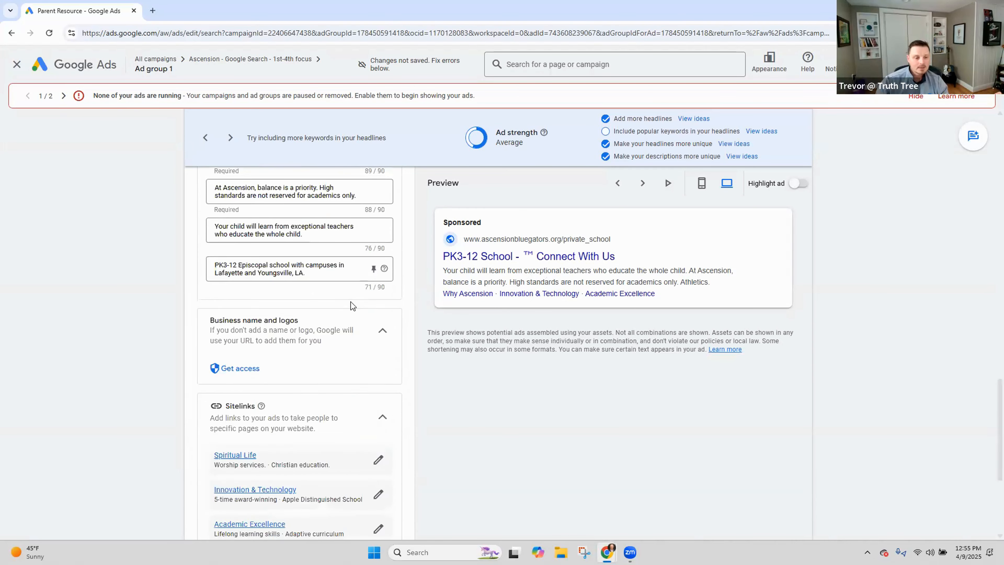
pyautogui.scroll(1, 250, 224)
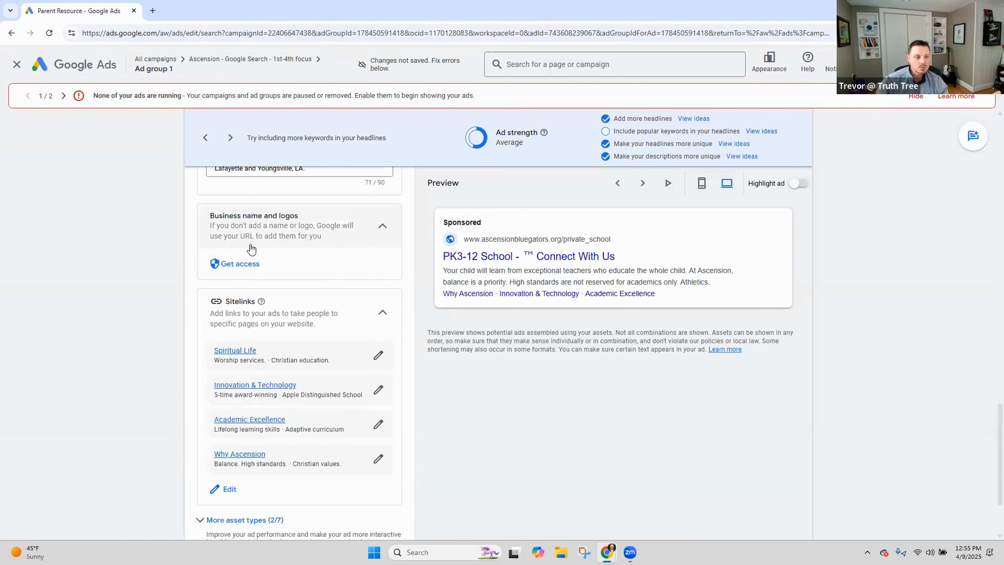
pyautogui.scroll(10, 809, 267)
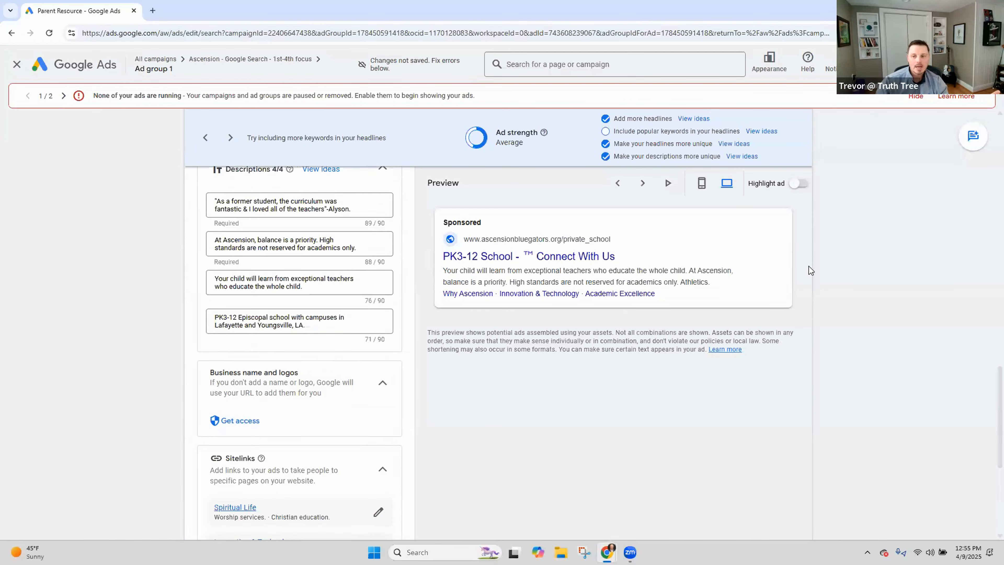
pyautogui.scroll(10, 989, 194)
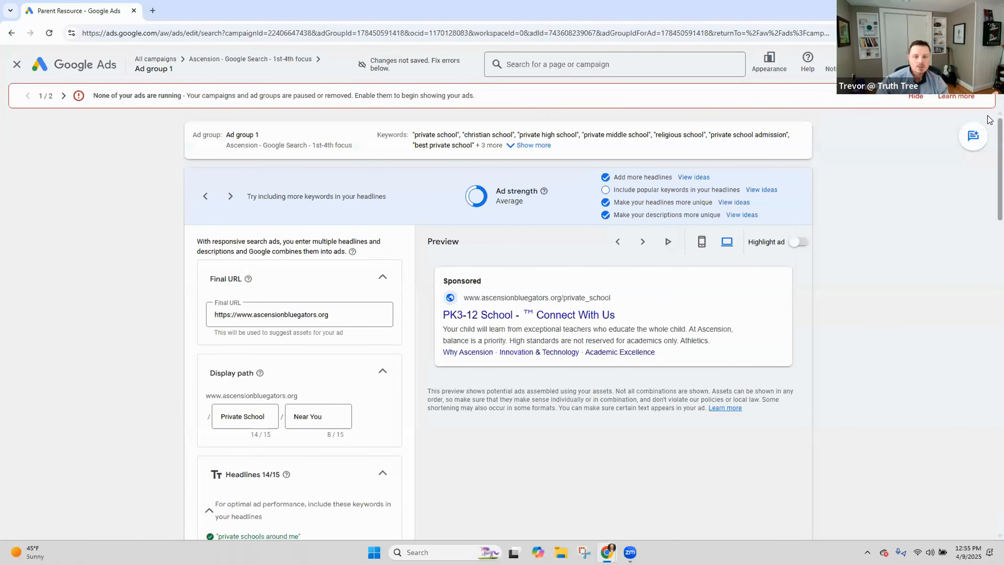
pyautogui.click(643, 242)
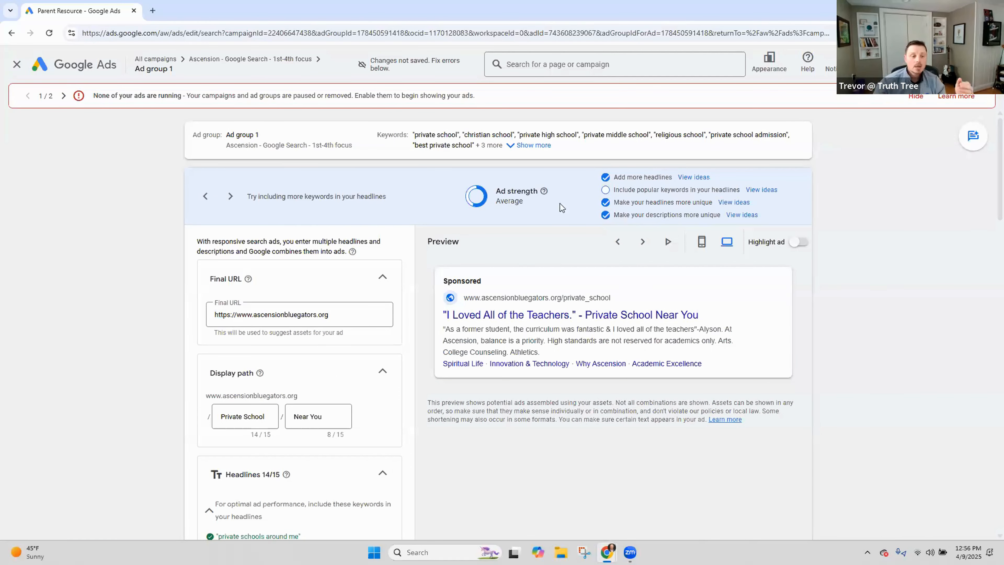
# Examine the "Connect With Us" headline and the former-student quote in the first description, highlighting the text of each
pyautogui.scroll(-5, 499, 346)
pyautogui.scroll(-5, 499, 346)
pyautogui.moveTo(276, 391); pyautogui.dragTo(196, 386)
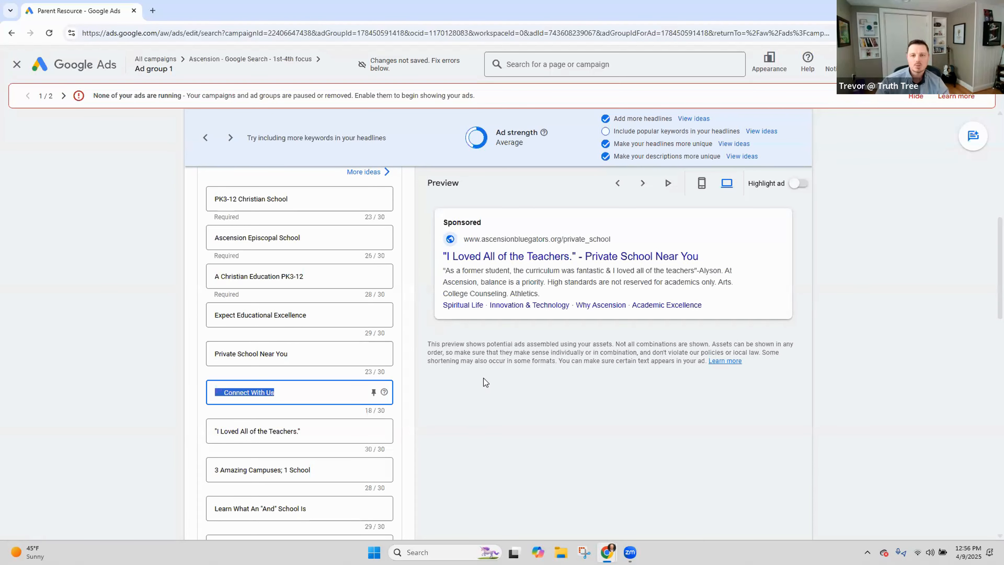
pyautogui.scroll(-8, 480, 391)
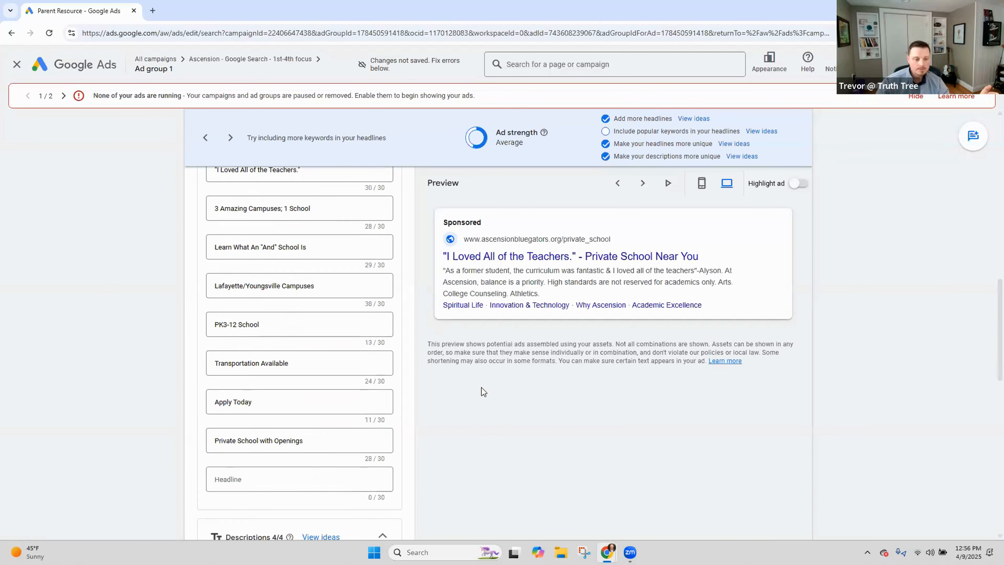
pyautogui.scroll(-1, 482, 390)
pyautogui.moveTo(370, 360); pyautogui.dragTo(204, 360)
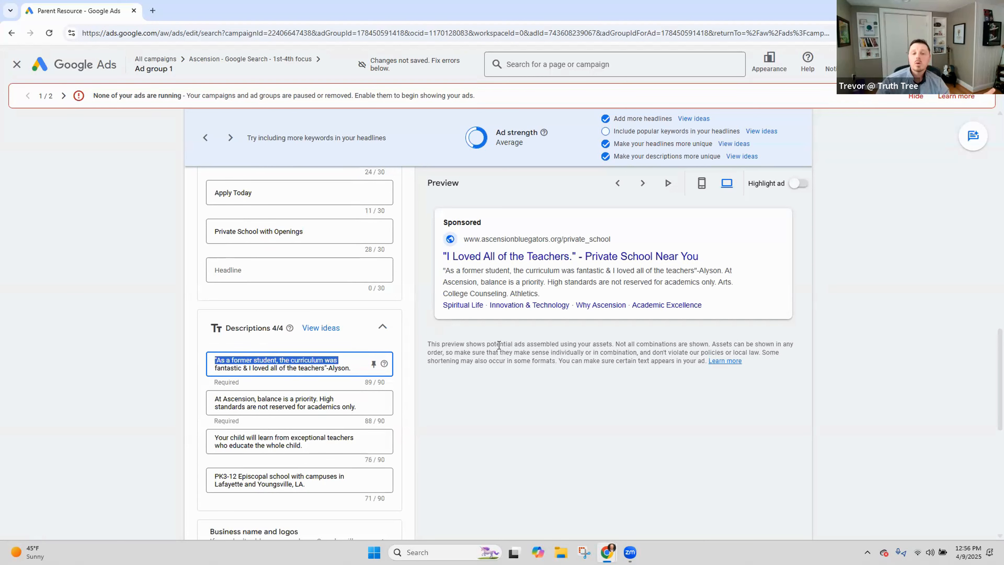
pyautogui.click(535, 289)
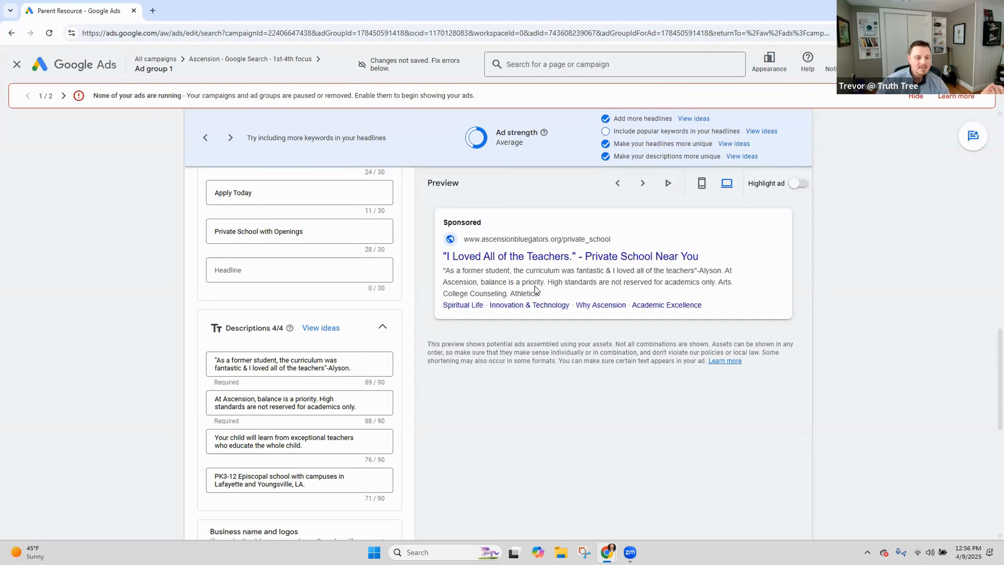
# Replace the second description with the parent quote "my third grader loves the outdoor time as a part of science class" followed by a dash
pyautogui.tripleClick(340, 400)
pyautogui.click(341, 401)
pyautogui.tripleClick(342, 402)
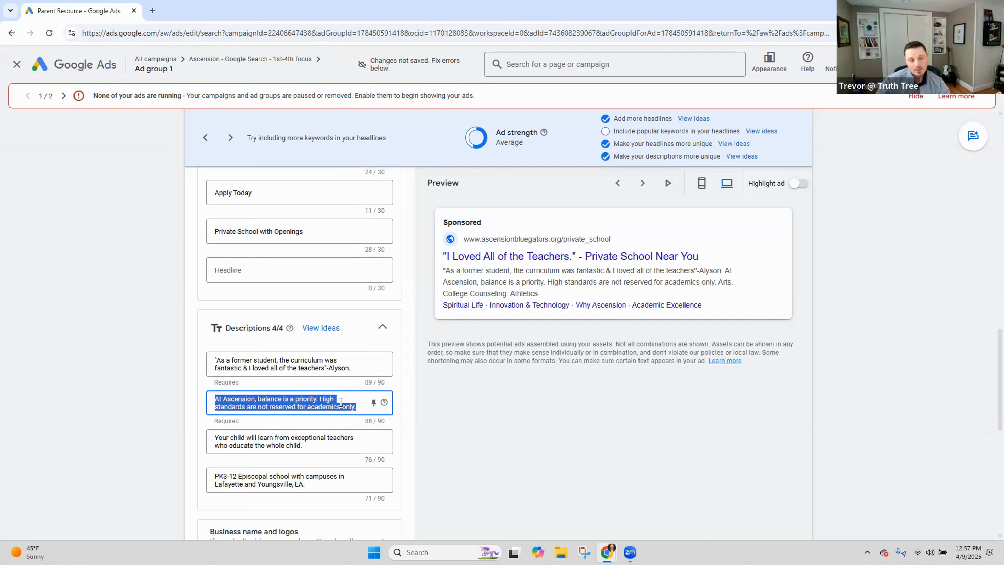
pyautogui.press('BackSpace')
pyautogui.write('"my')
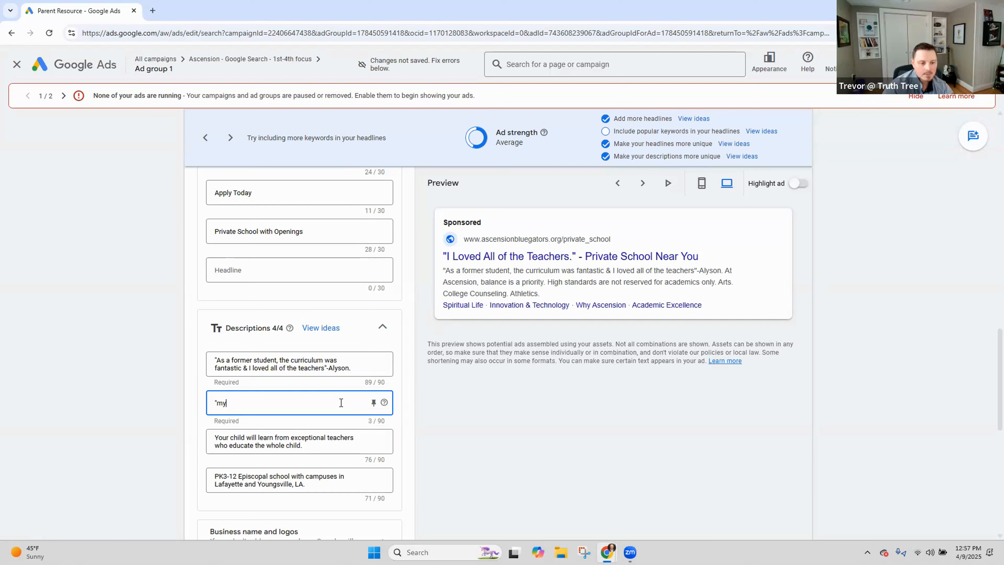
pyautogui.write(' first')
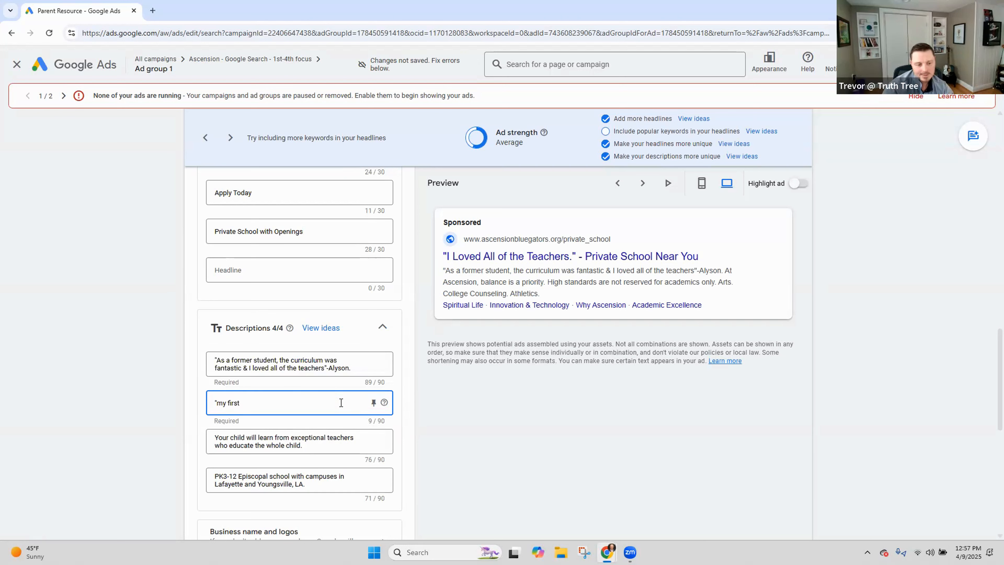
pyautogui.press('BackSpace')
pyautogui.write('thri')
pyautogui.write('rid g')
pyautogui.press('BackSpace')
pyautogui.press('BackSpace')
pyautogui.press('BackSpace')
pyautogui.press('BackSpace')
pyautogui.press('BackSpace')
pyautogui.write('ird grader')
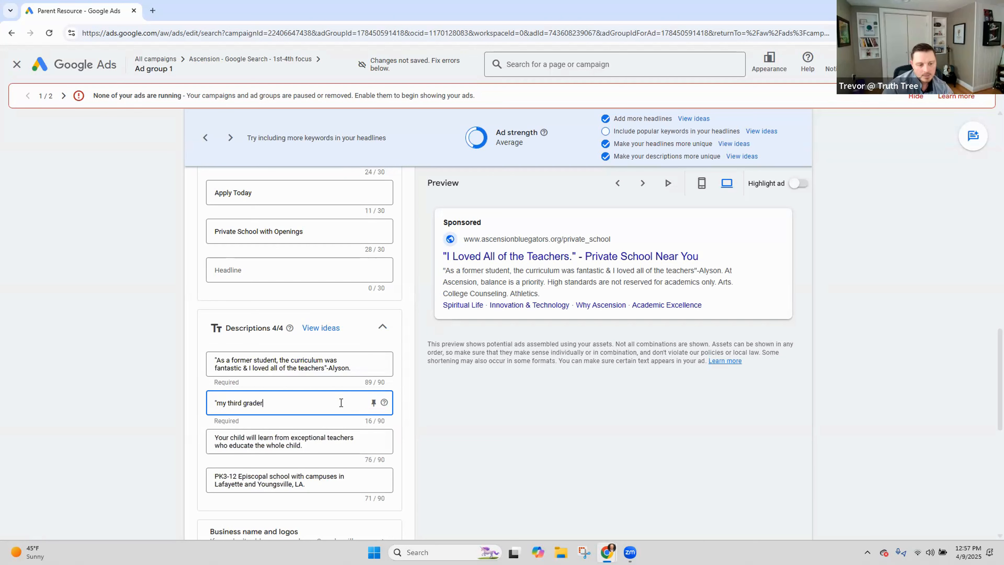
pyautogui.write(' loves the outd')
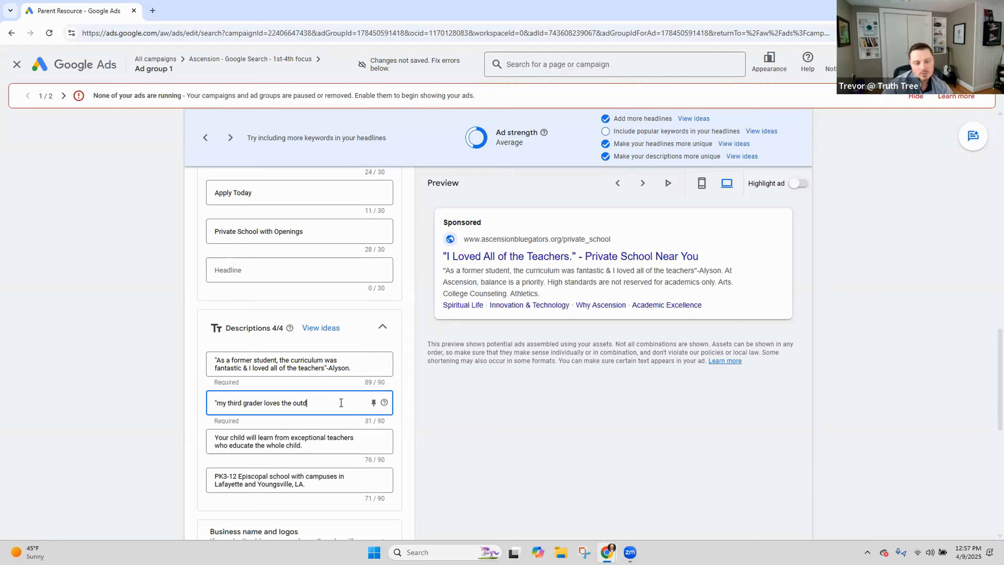
pyautogui.write('oor time ')
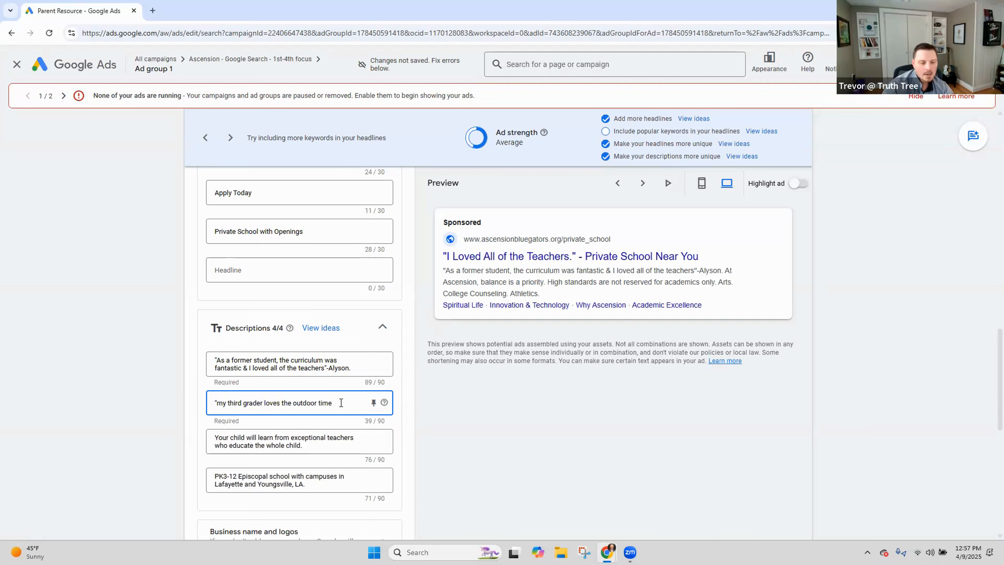
pyautogui.write('as a part')
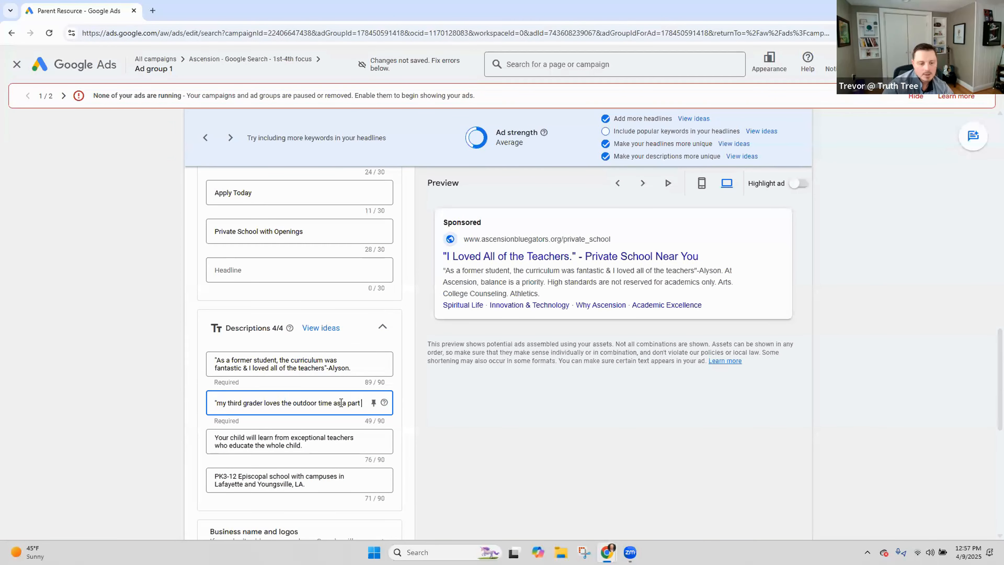
pyautogui.write(' of scin')
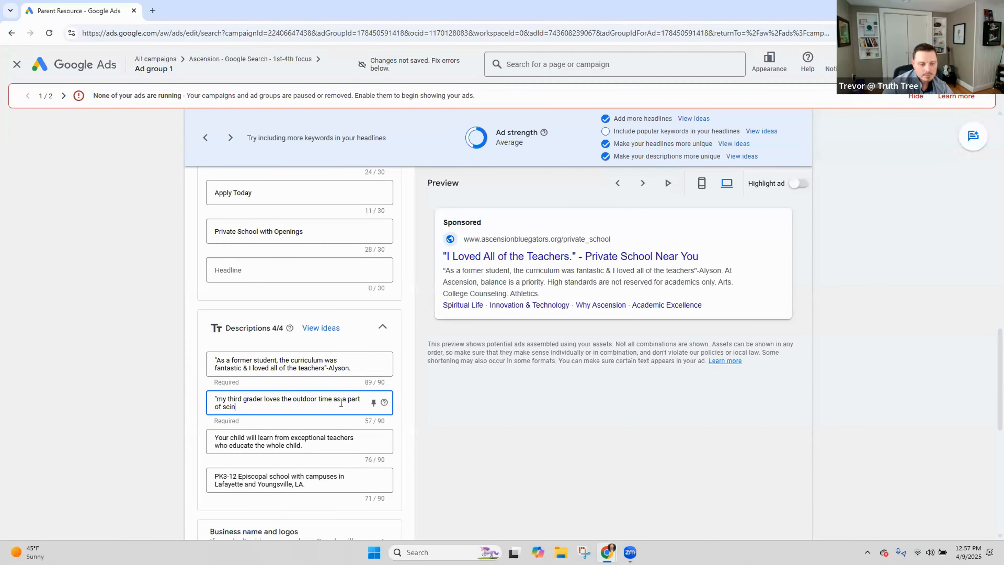
pyautogui.press('BackSpace')
pyautogui.write('ence class" -')
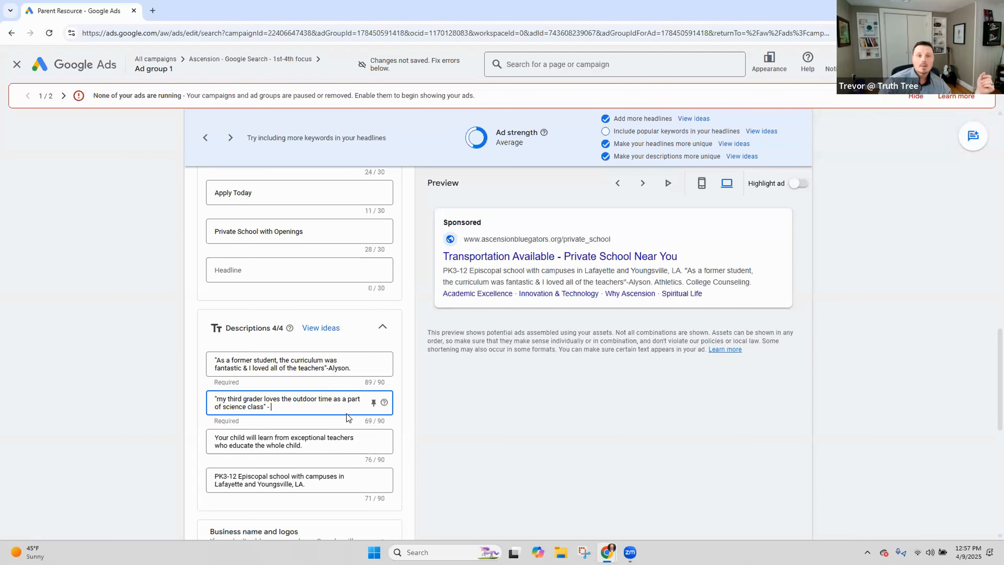
# Expand the additional asset types, look through the available campaign-level callouts, and close them without changing the selection
pyautogui.scroll(-10, 351, 403)
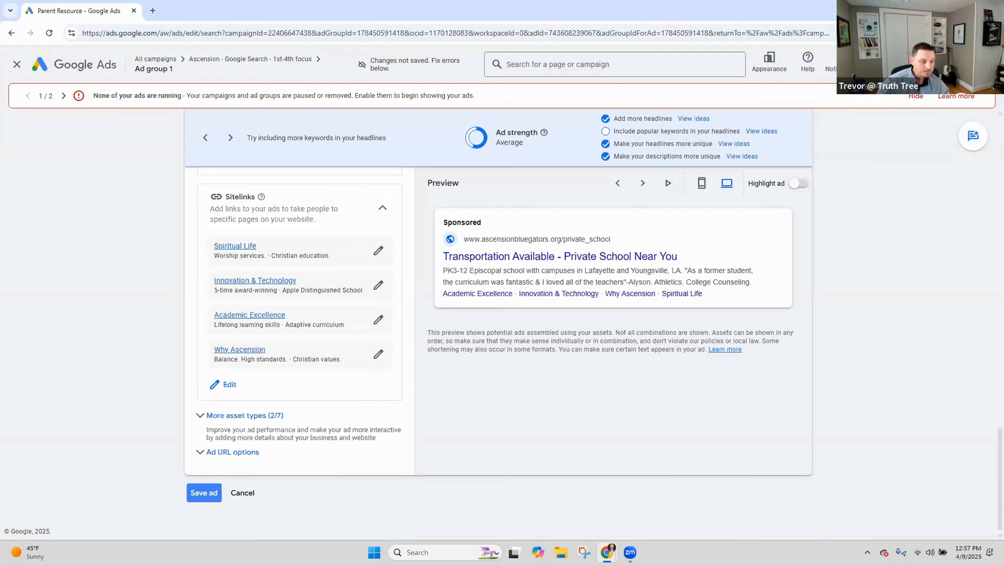
pyautogui.click(221, 415)
pyautogui.scroll(-5, 257, 372)
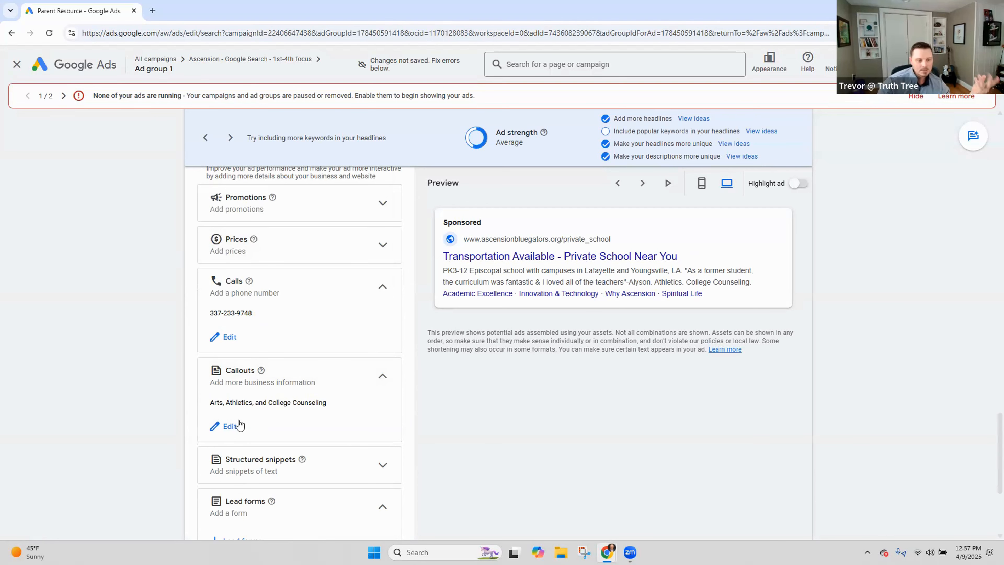
pyautogui.click(234, 427)
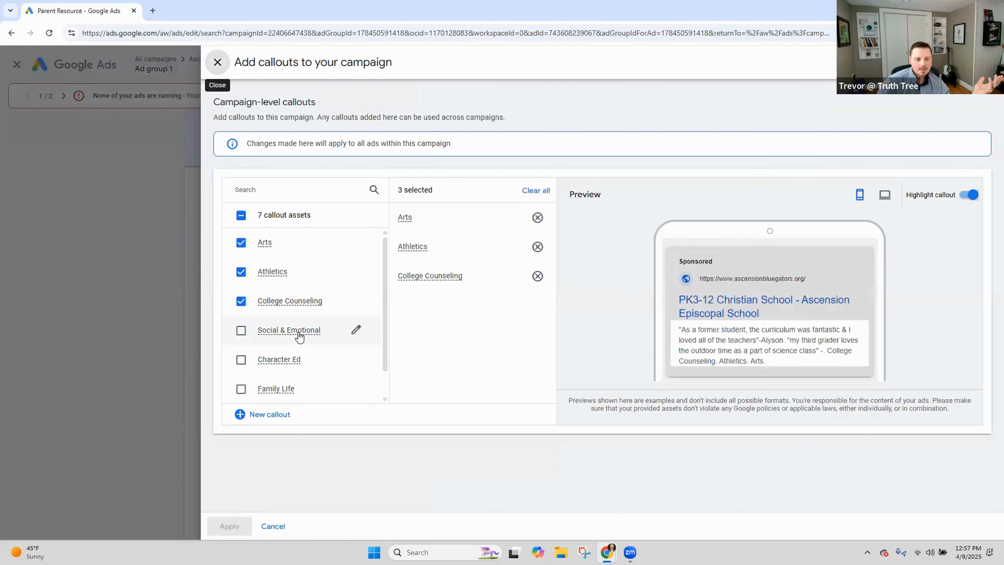
pyautogui.moveTo(299, 337)
pyautogui.scroll(-1, 299, 337)
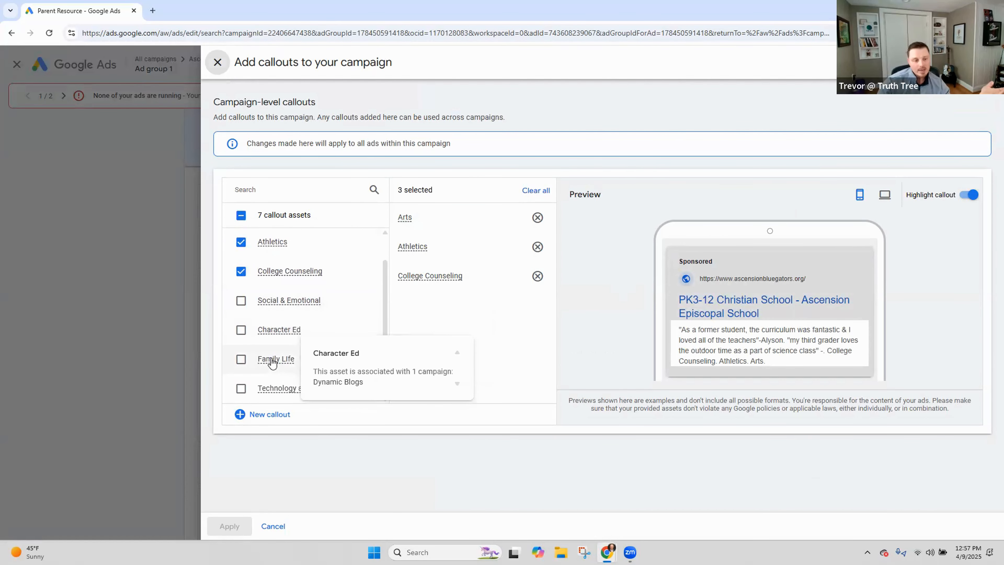
pyautogui.click(216, 65)
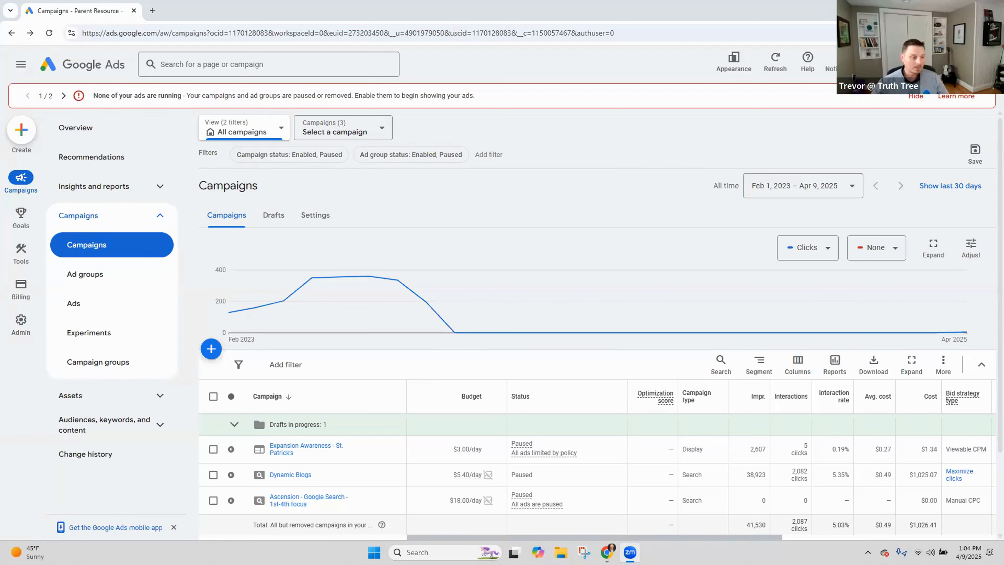
# Start creating a new campaign from the campaigns overview and go through the available campaign objectives
pyautogui.moveTo(17, 336)
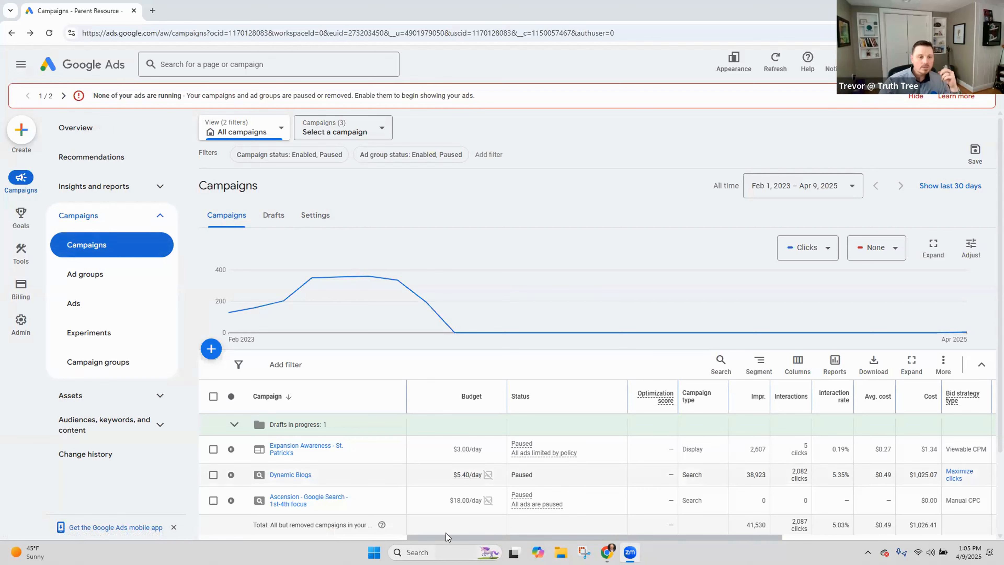
pyautogui.click(21, 130)
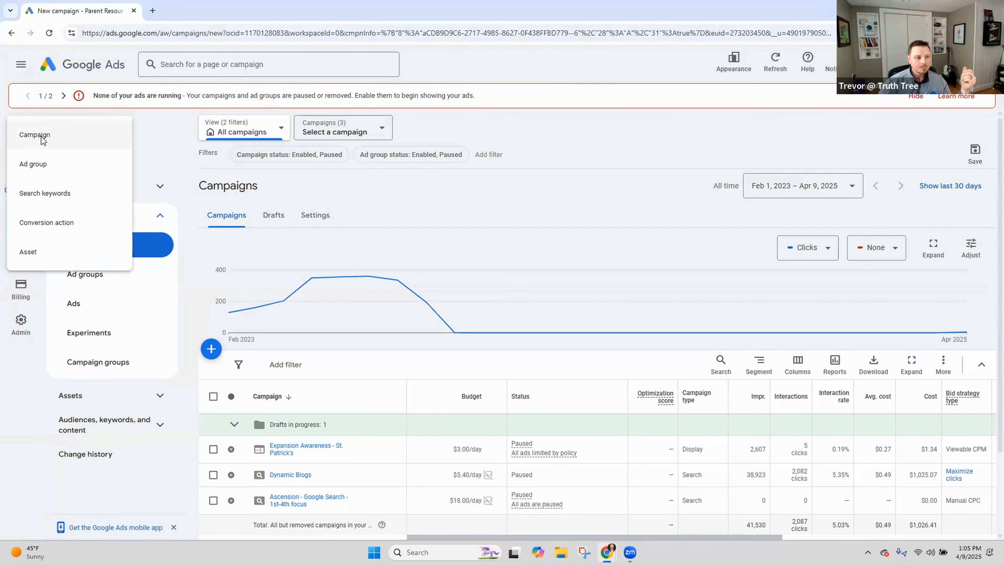
pyautogui.click(36, 134)
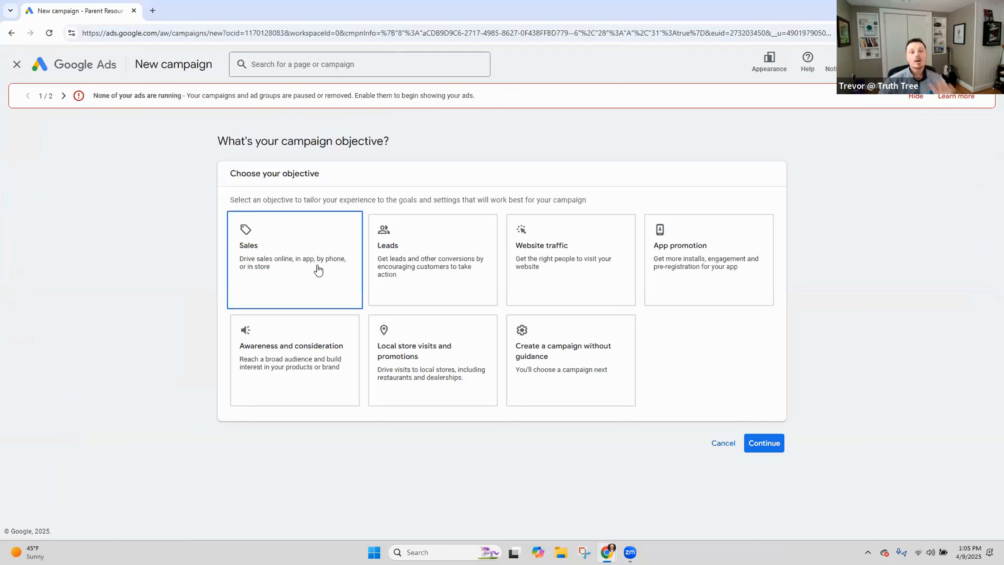
pyautogui.click(652, 269)
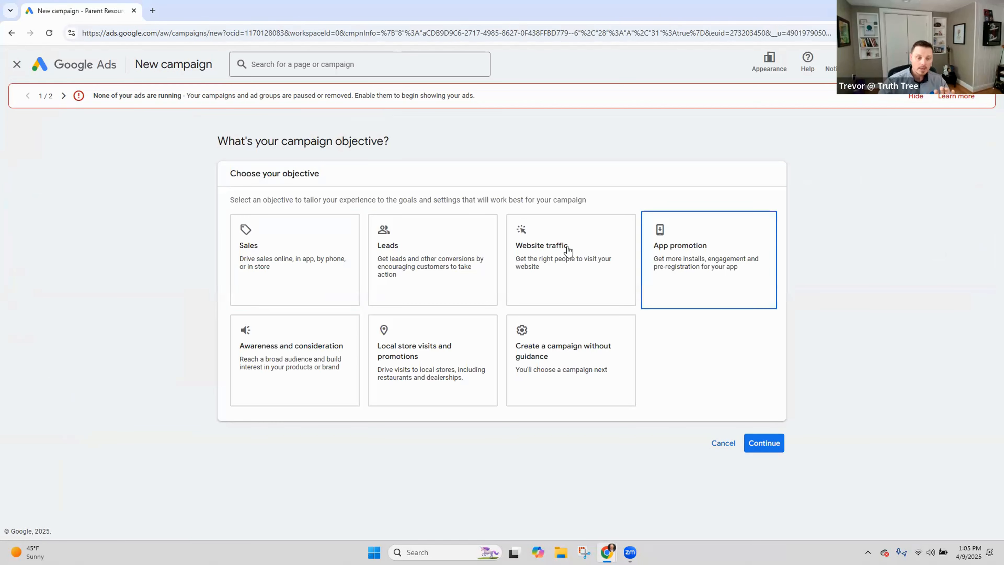
pyautogui.click(554, 259)
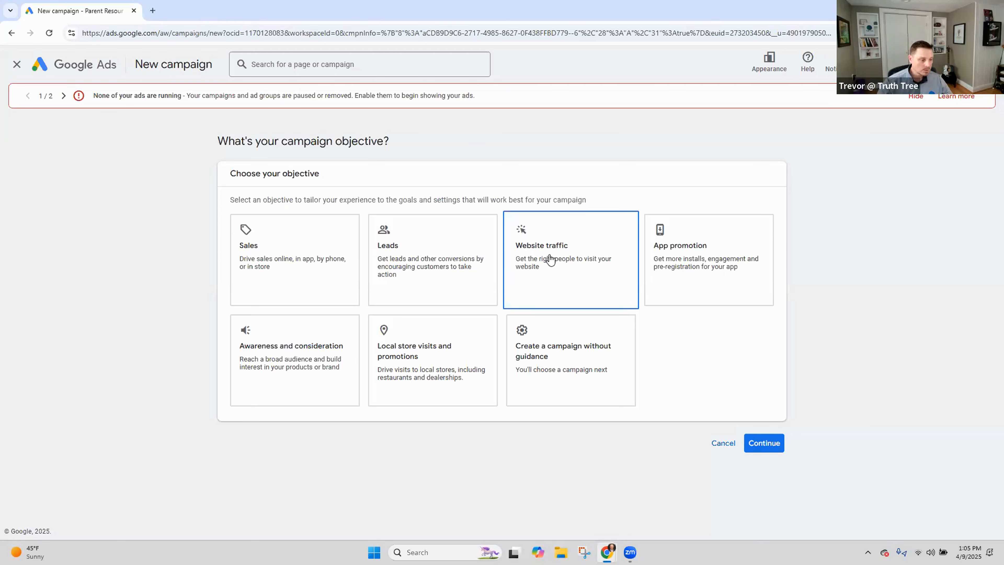
pyautogui.click(450, 259)
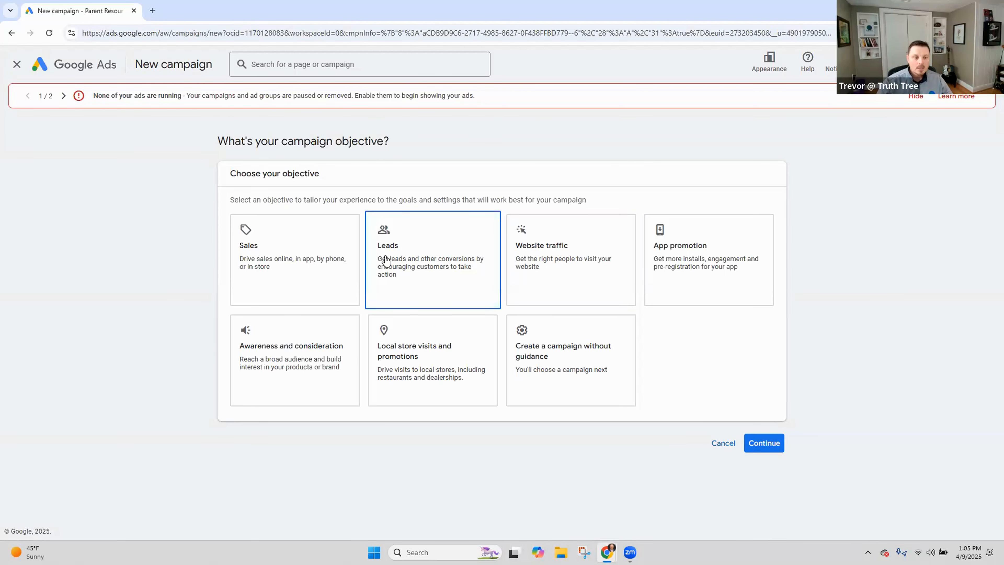
pyautogui.click(558, 244)
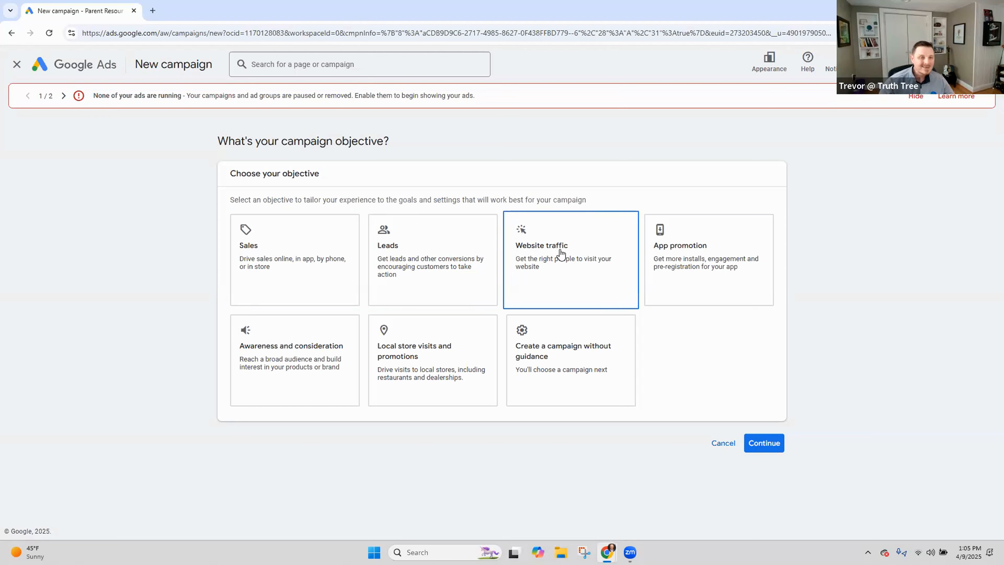
pyautogui.click(292, 360)
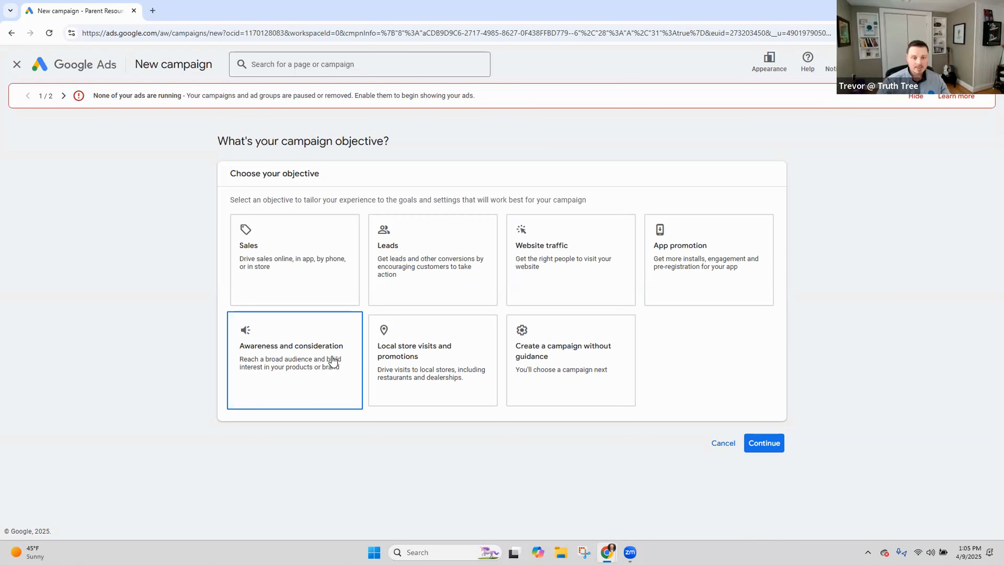
pyautogui.click(591, 226)
pyautogui.click(415, 289)
pyautogui.click(328, 303)
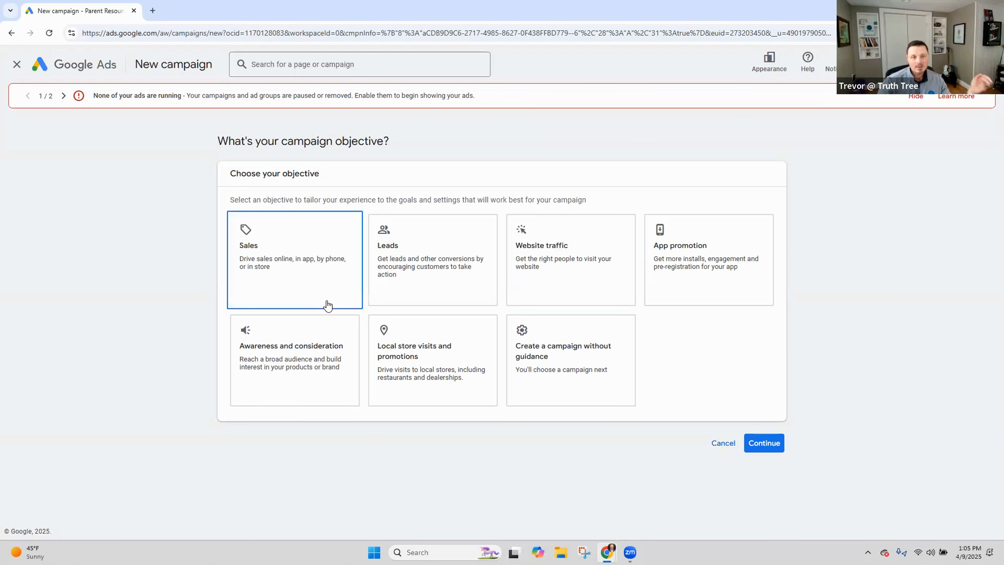
# Choose the Awareness and consideration objective with the Display campaign type and continue to the campaign settings
pyautogui.click(309, 351)
pyautogui.scroll(-3, 454, 386)
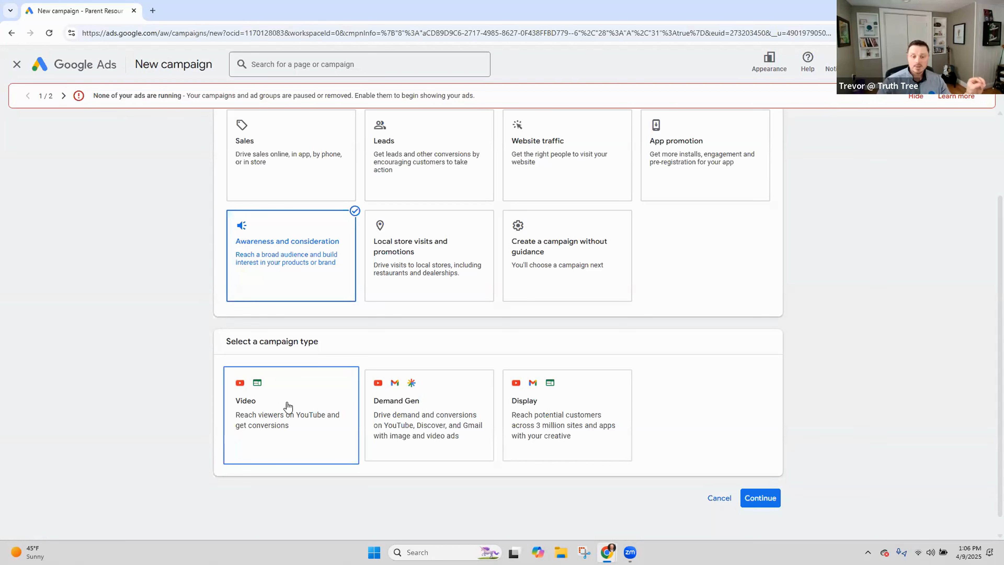
pyautogui.click(575, 427)
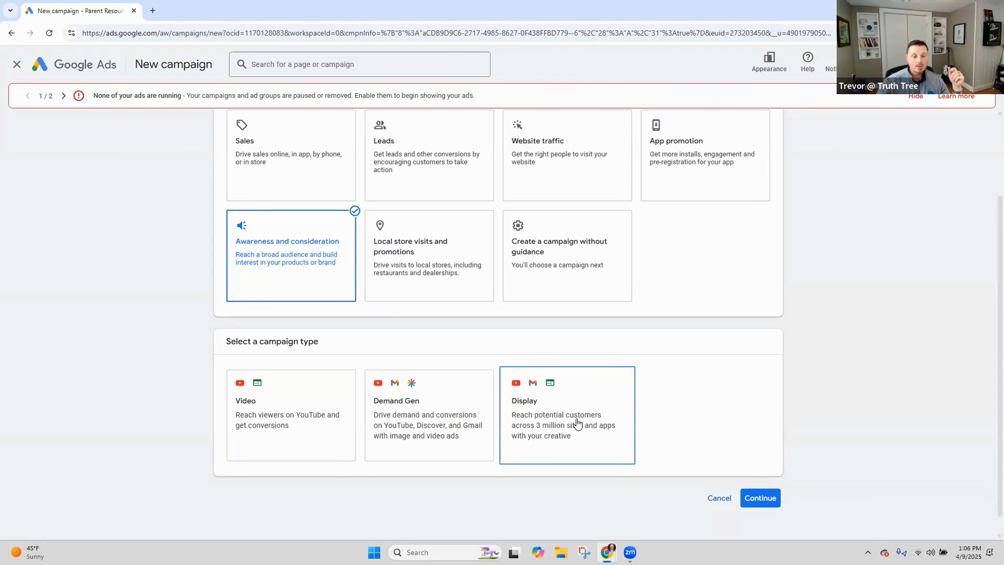
pyautogui.scroll(-1, 672, 459)
pyautogui.click(750, 488)
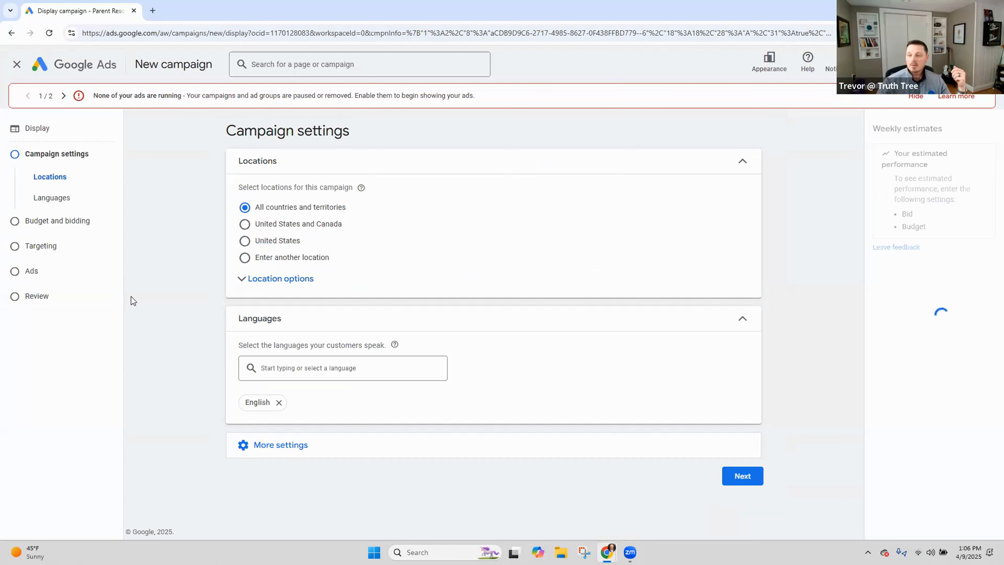
# Expand the location options and examine the "Presence or interest" setting
pyautogui.click(262, 278)
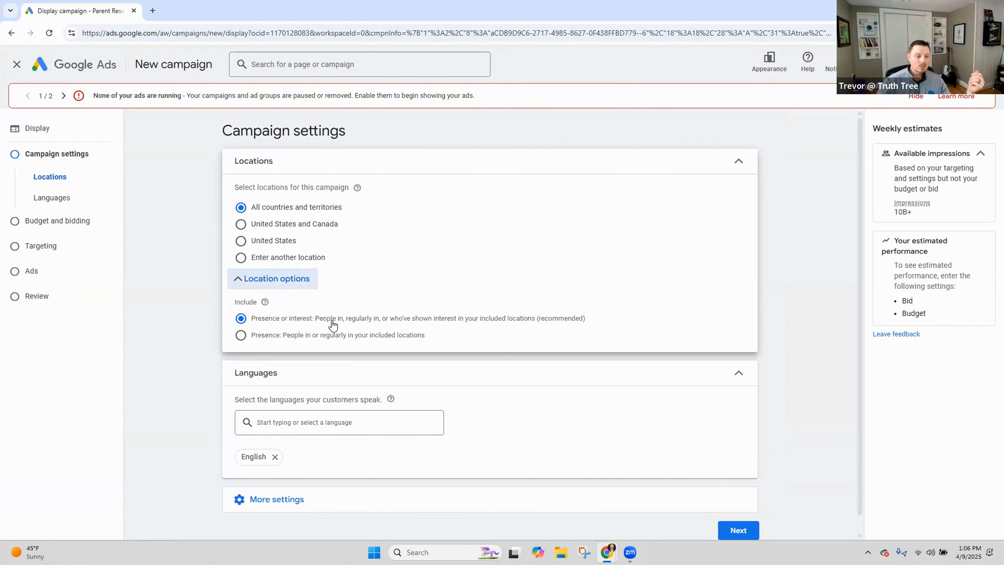
pyautogui.moveTo(316, 319); pyautogui.dragTo(640, 318)
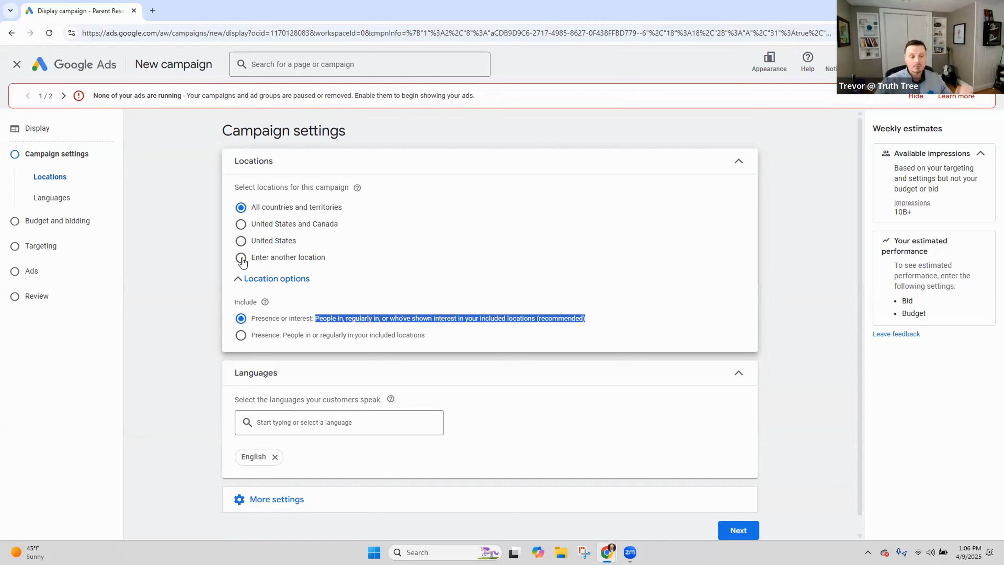
pyautogui.click(309, 285)
pyautogui.click(270, 279)
# Target a custom location by including the city of Thousand Oaks, California, United States
pyautogui.click(304, 260)
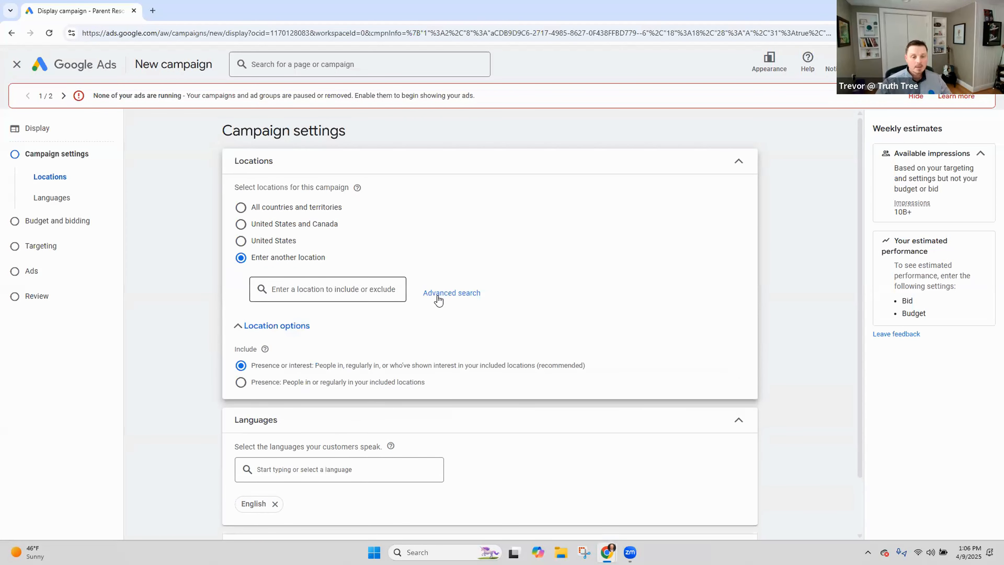
pyautogui.click(387, 286)
pyautogui.write('thousand oaks')
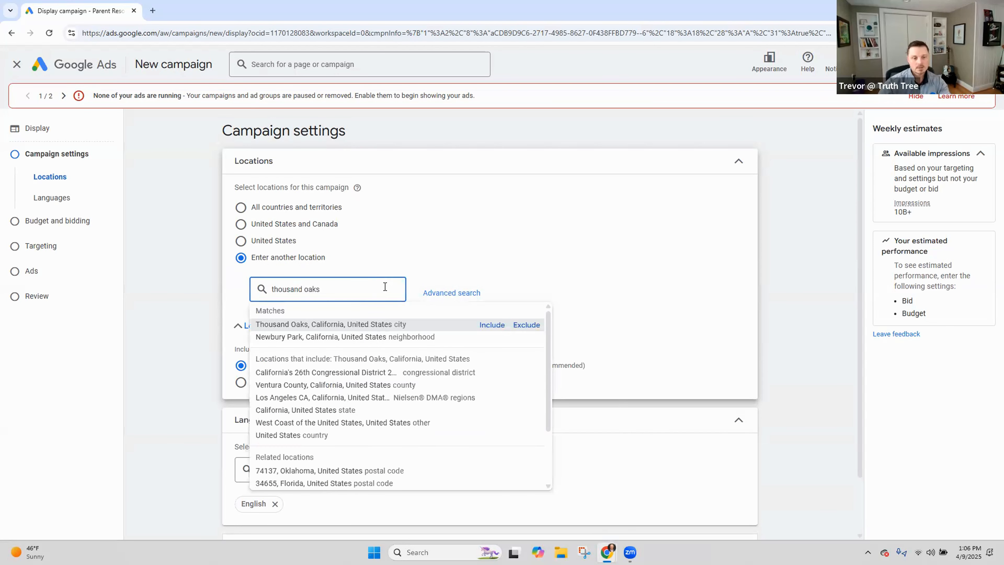
pyautogui.click(484, 325)
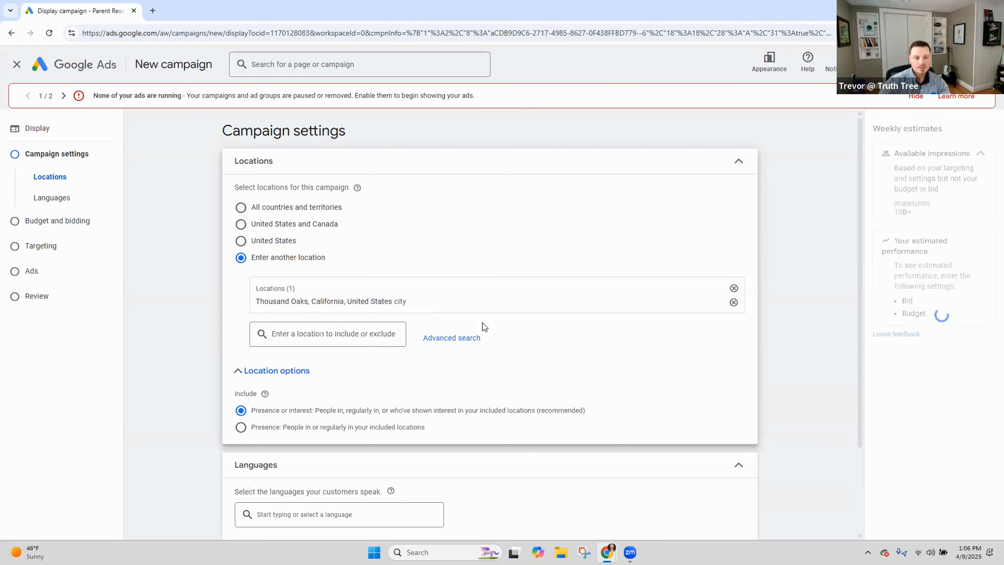
# Examine the Thousand Oaks target area and its surroundings on the advanced search map, then close it without saving
pyautogui.click(474, 338)
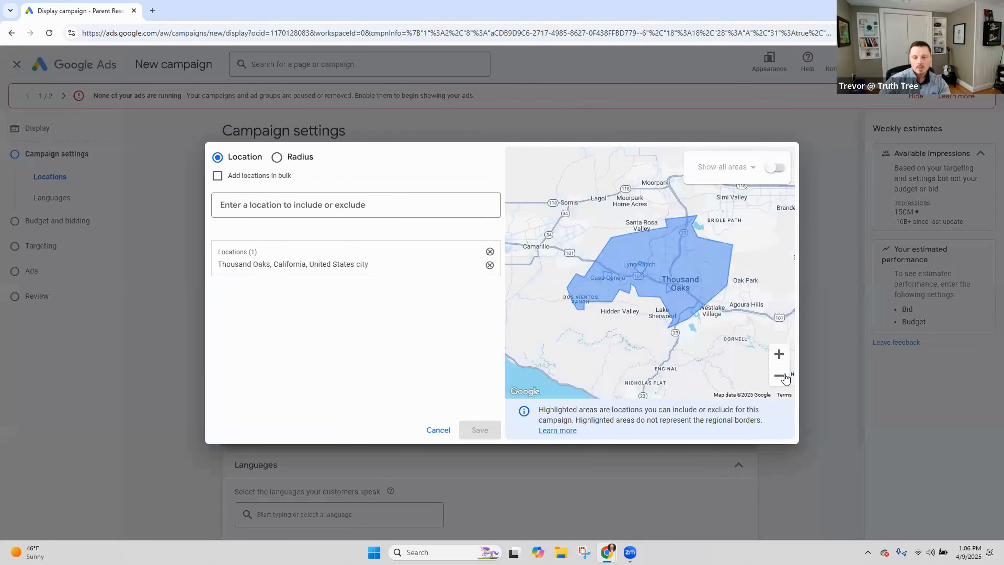
pyautogui.click(778, 375)
pyautogui.click(779, 375)
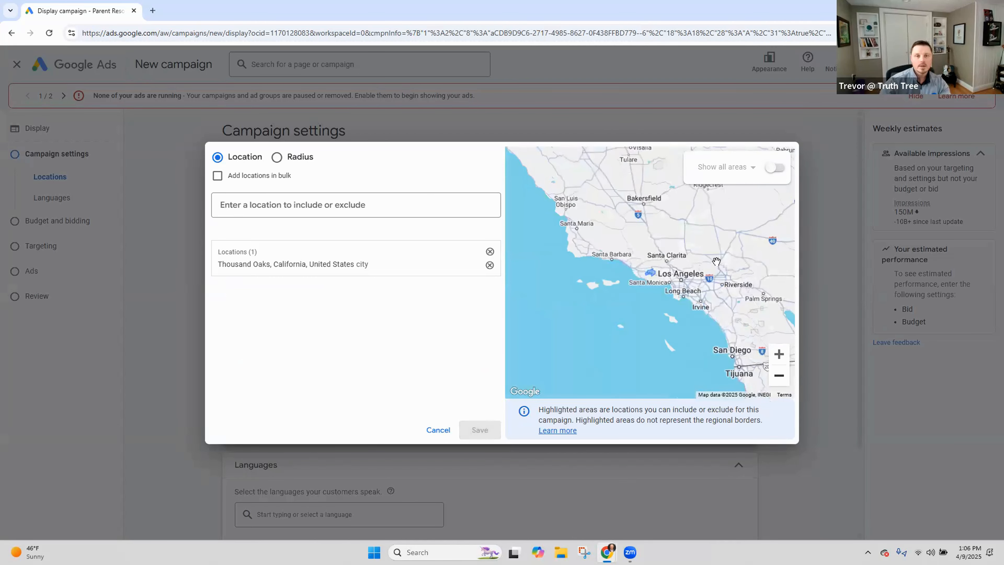
pyautogui.scroll(1, 708, 272)
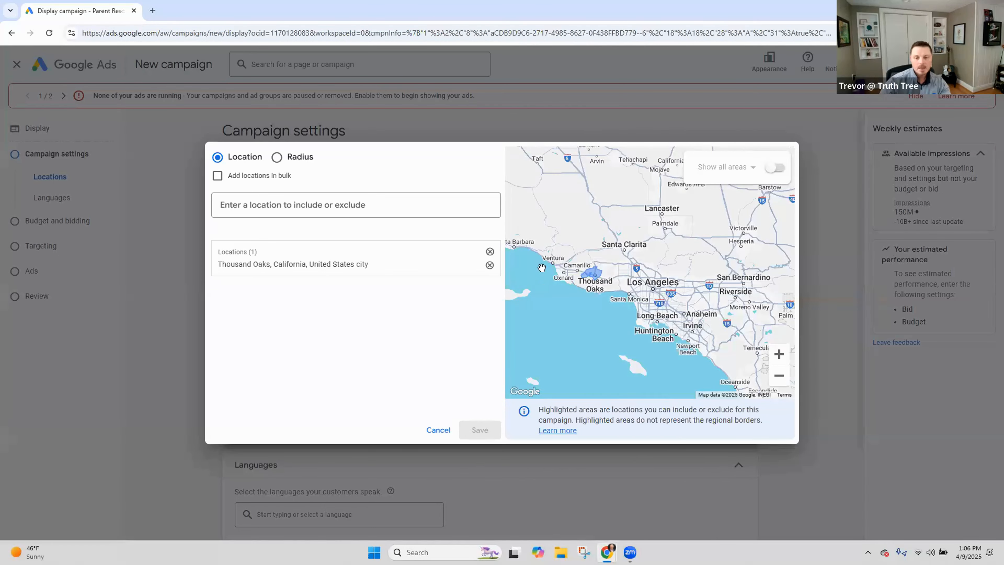
pyautogui.scroll(1, 605, 259)
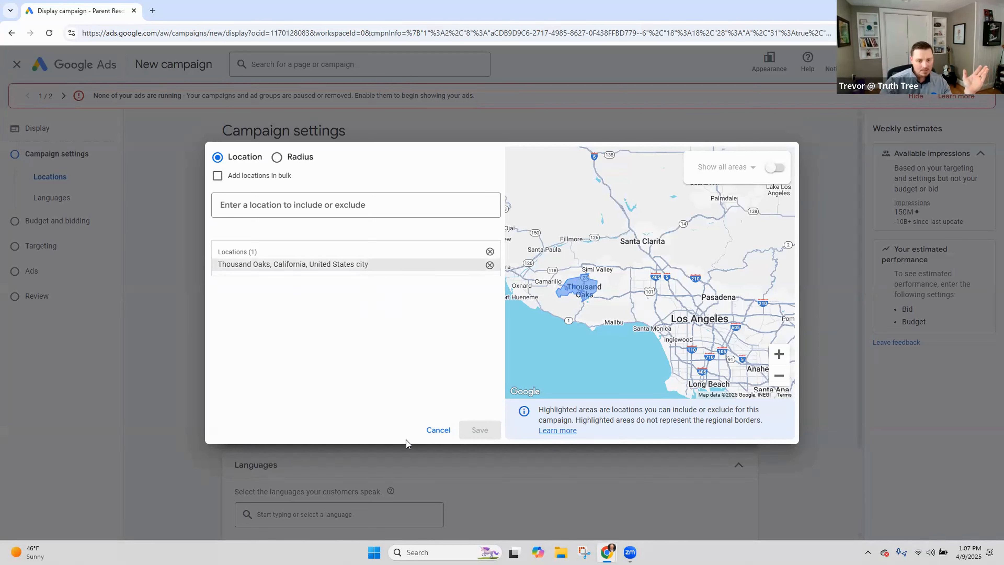
pyautogui.click(433, 431)
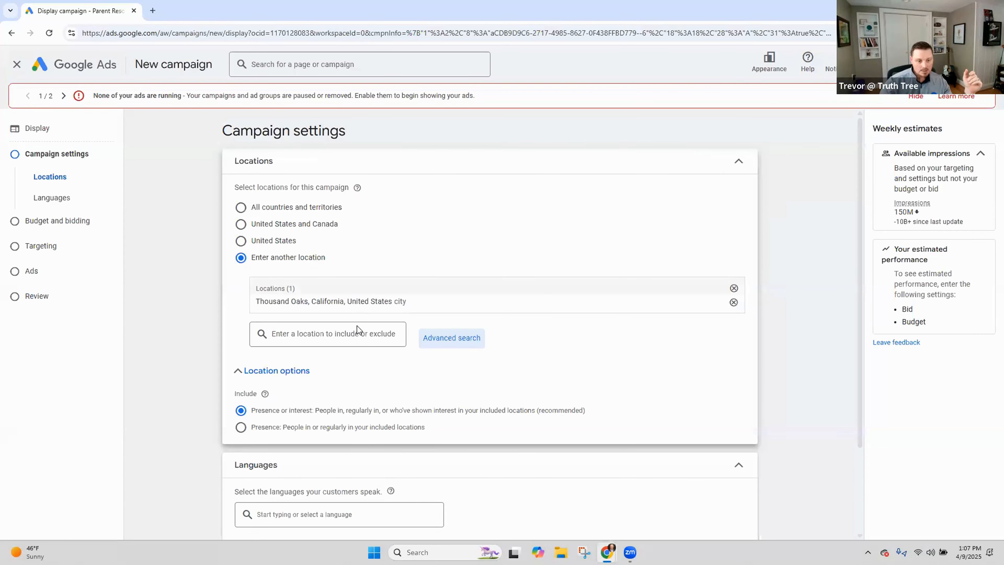
# Set the location inclusion option to "Presence: People in or regularly in your included locations"
pyautogui.scroll(-3, 240, 316)
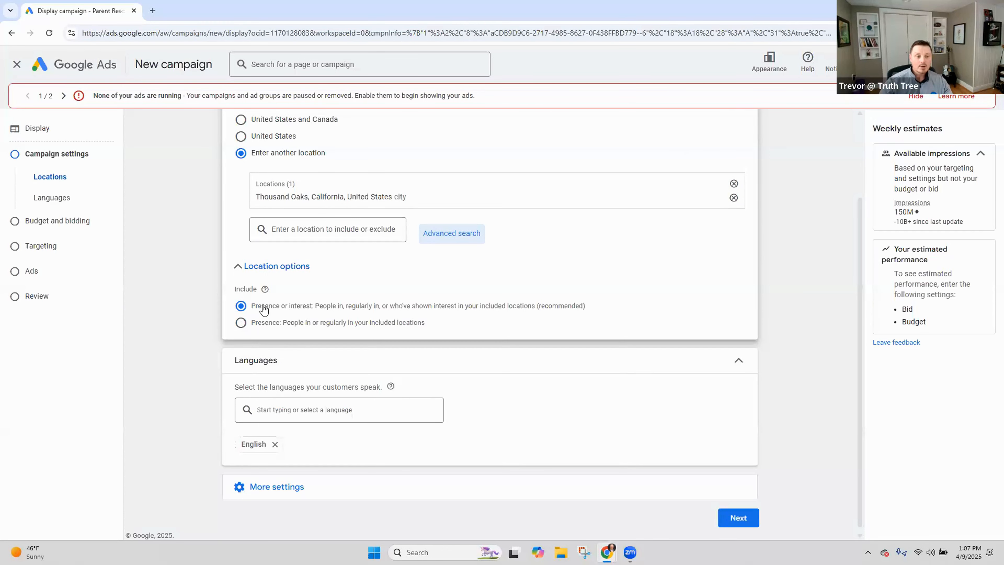
pyautogui.moveTo(251, 306); pyautogui.dragTo(588, 309)
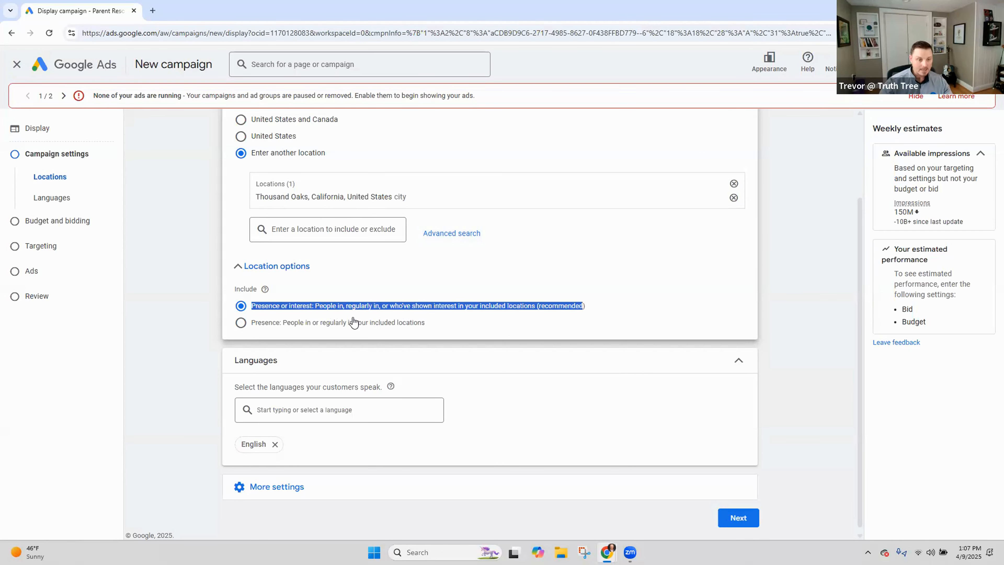
pyautogui.click(242, 323)
pyautogui.click(241, 323)
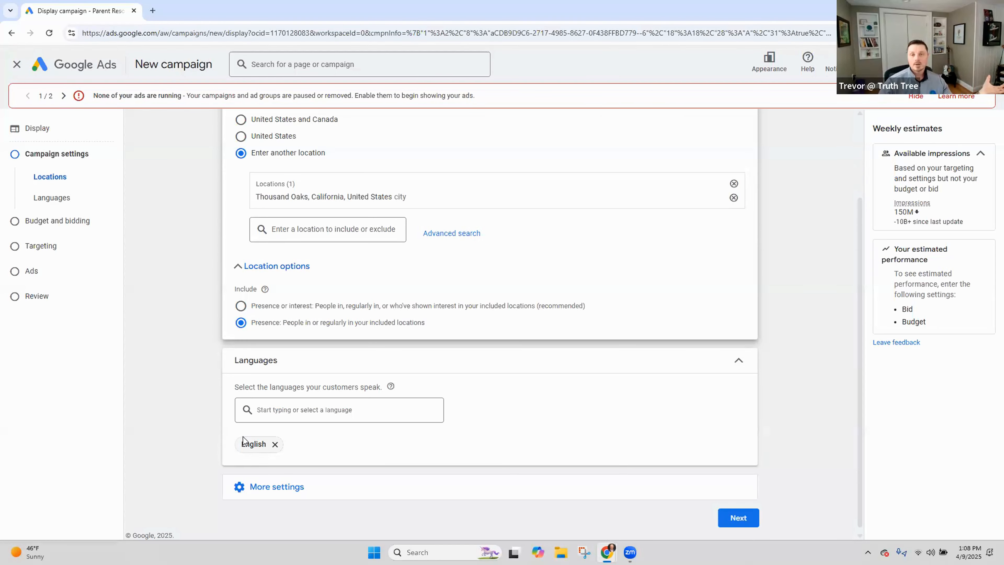
# Show the additional campaign settings, examine the content exclusion categories and collapse them again
pyautogui.scroll(-1, 243, 436)
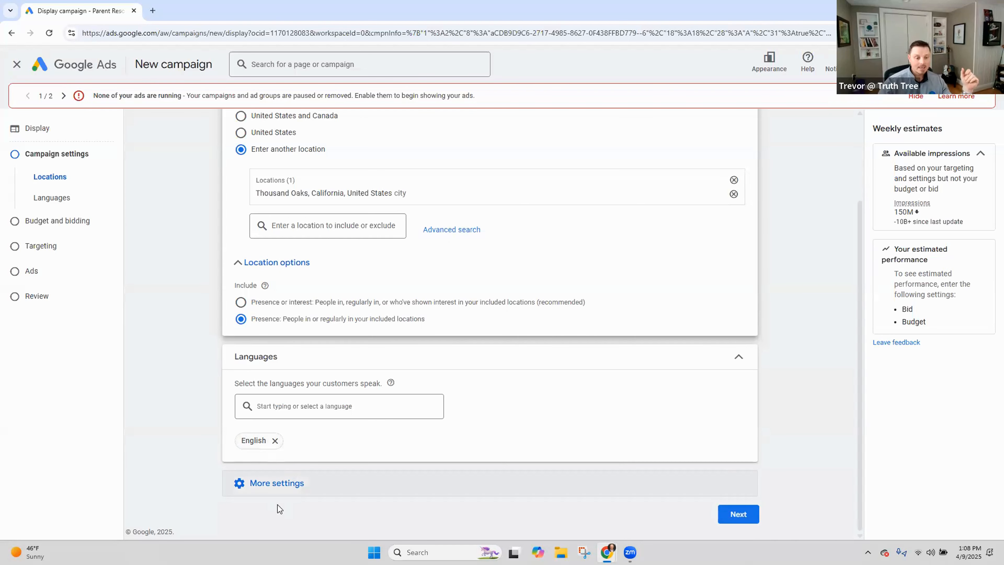
pyautogui.click(287, 492)
pyautogui.scroll(-5, 301, 454)
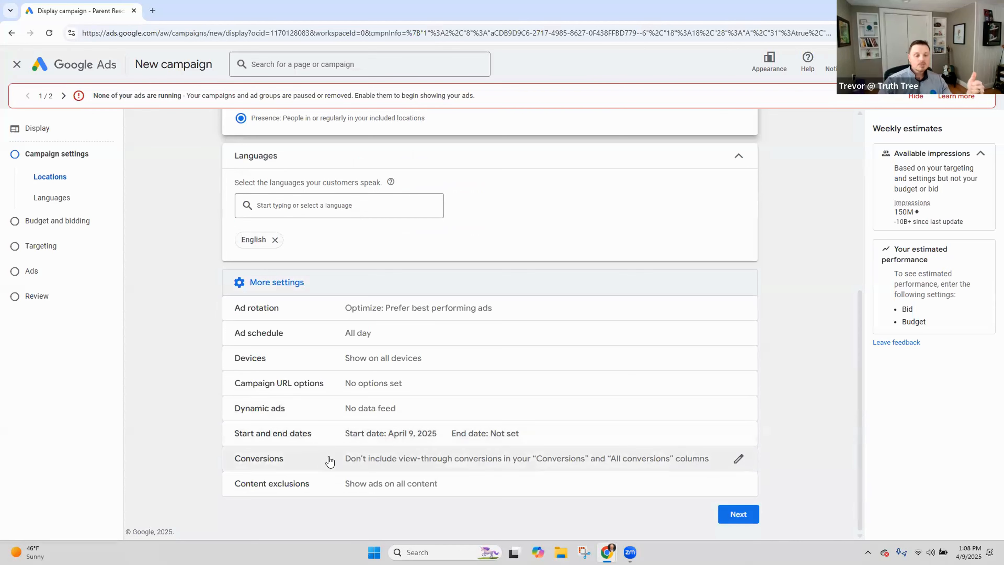
pyautogui.click(343, 480)
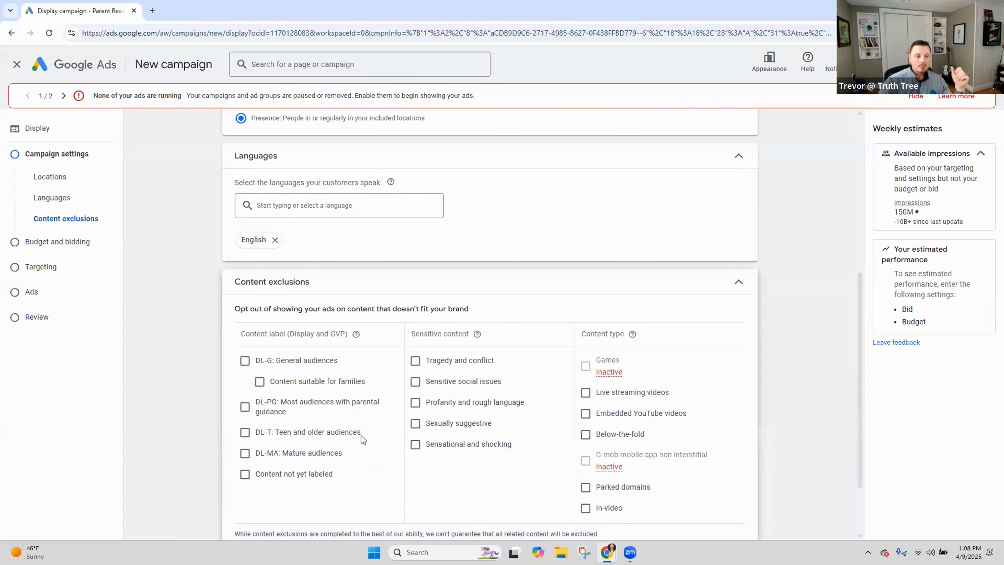
pyautogui.click(477, 282)
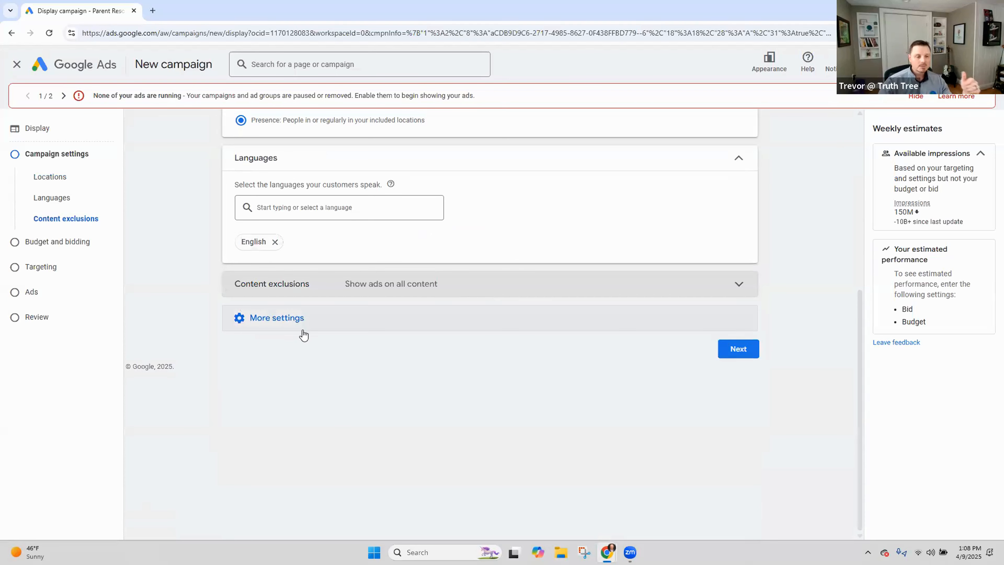
# Switch the campaign's devices to specific targeting with computers, mobile phones and tablets included, then collapse the section
pyautogui.scroll(1, 297, 344)
pyautogui.moveTo(294, 363); pyautogui.dragTo(302, 374)
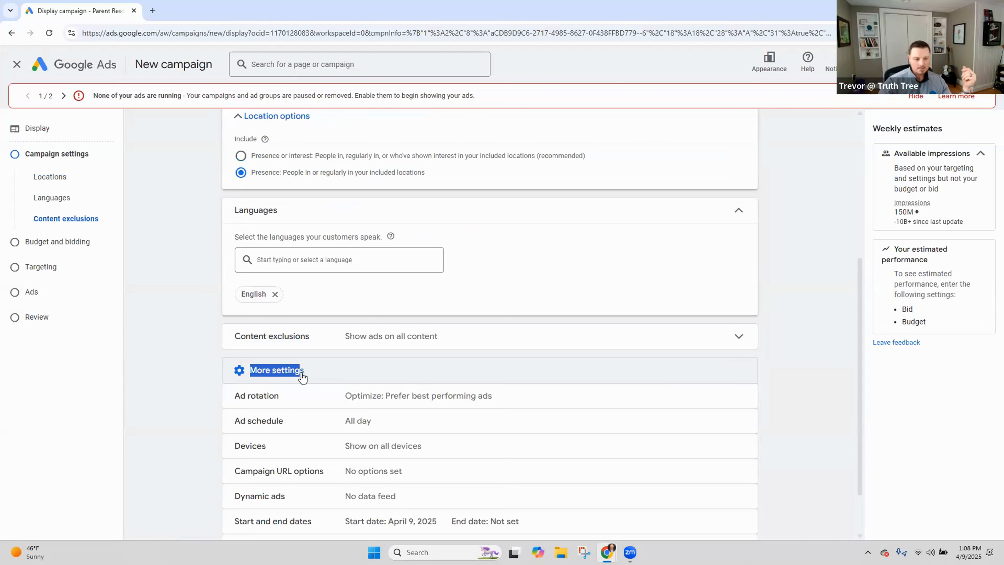
pyautogui.scroll(-1, 302, 375)
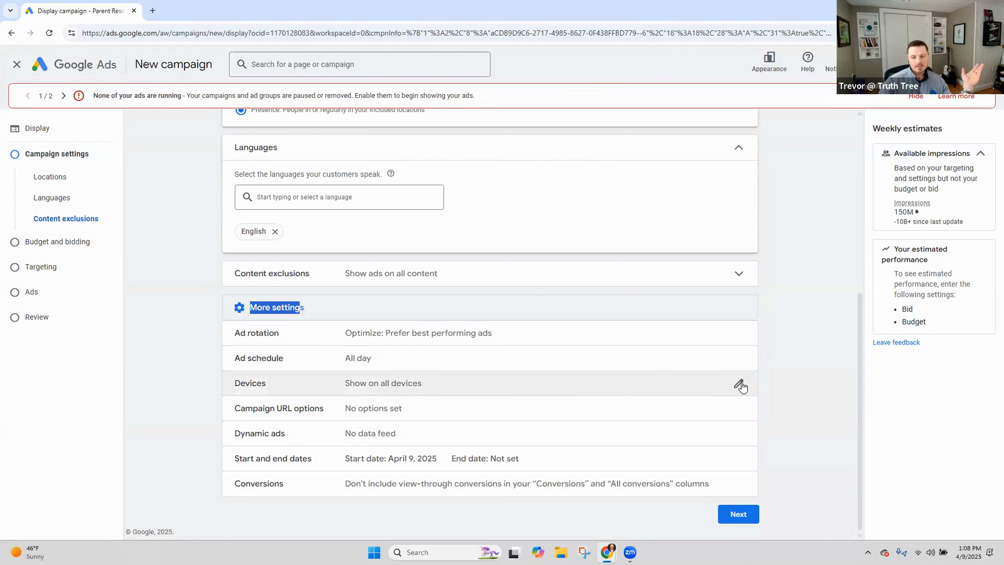
pyautogui.click(739, 382)
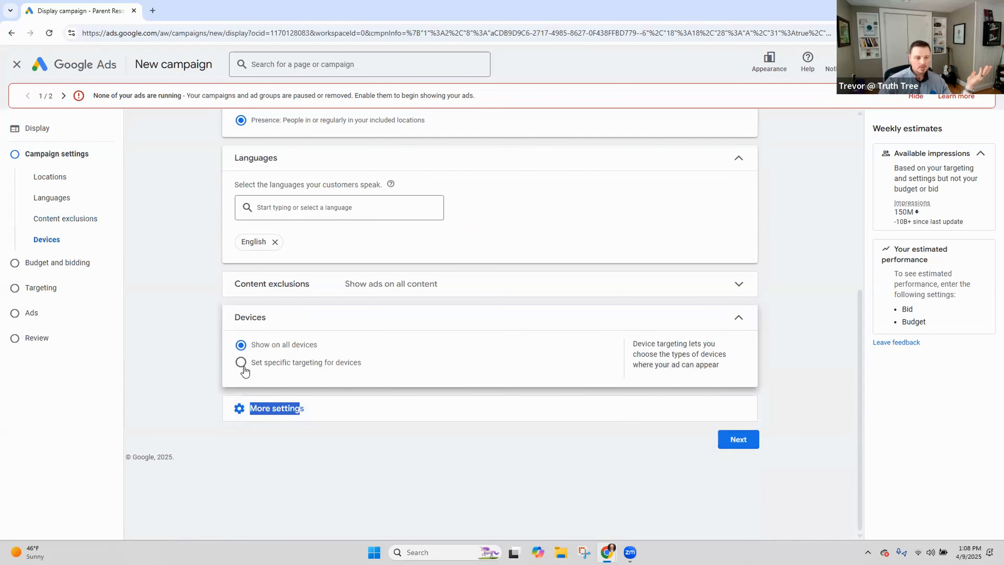
pyautogui.click(241, 360)
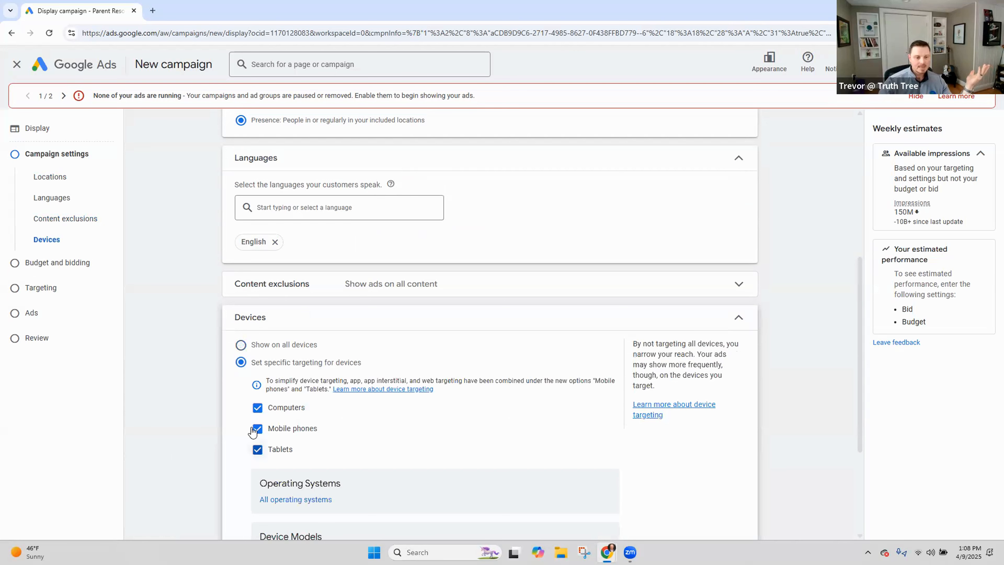
pyautogui.click(722, 321)
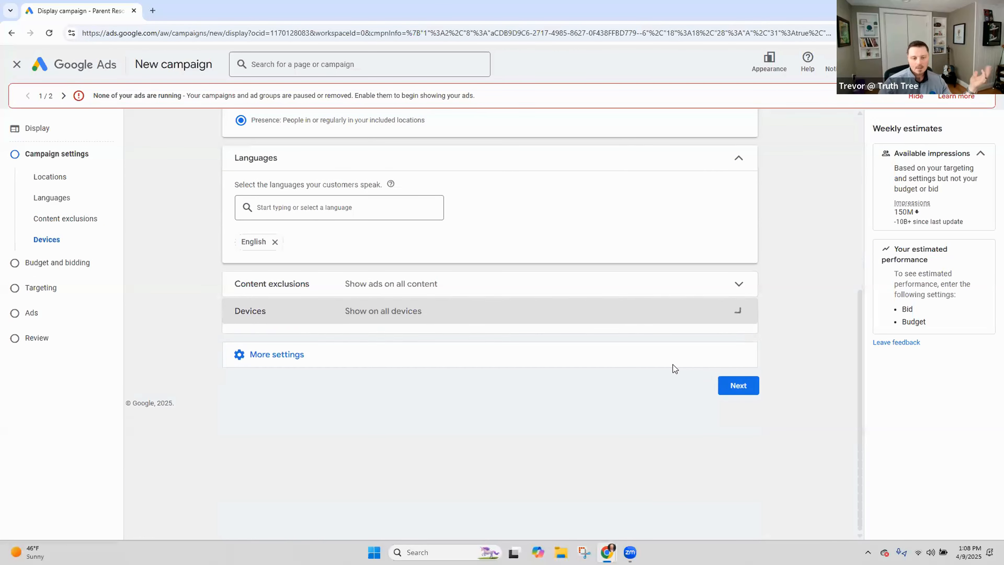
# Open the conversions setting to examine the view-through conversions option, then list the remaining additional settings
pyautogui.click(287, 341)
pyautogui.click(286, 342)
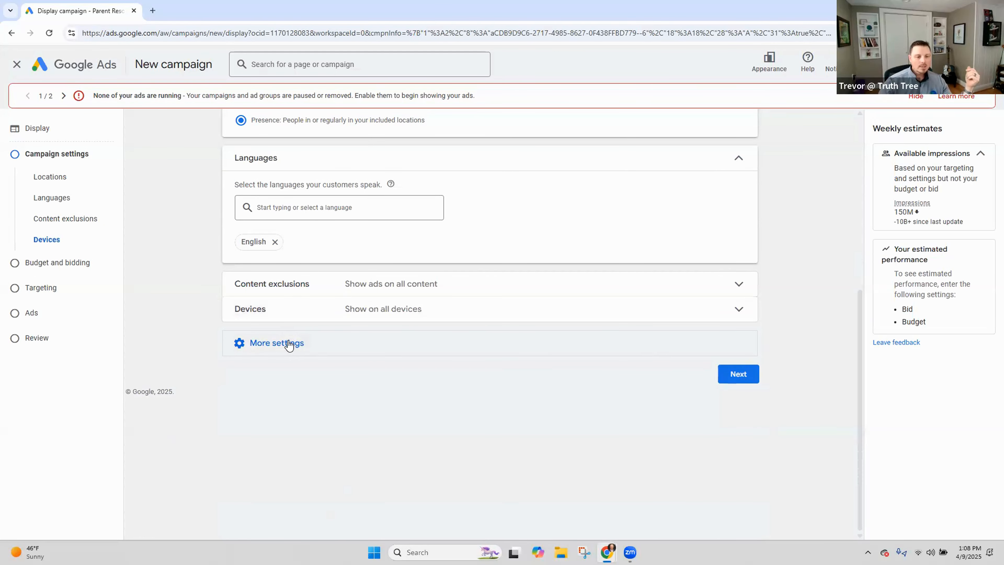
pyautogui.click(287, 342)
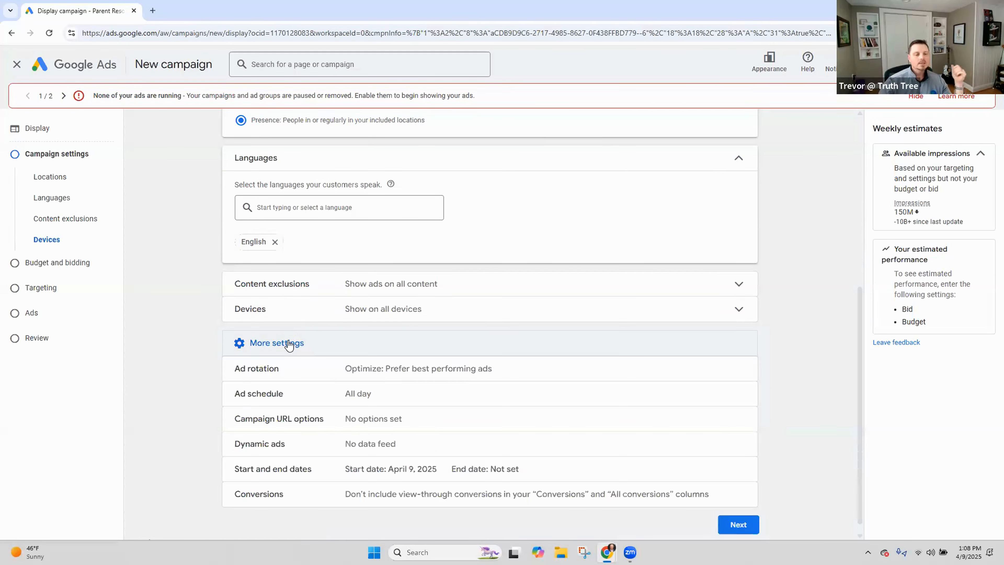
pyautogui.click(401, 490)
pyautogui.click(259, 438)
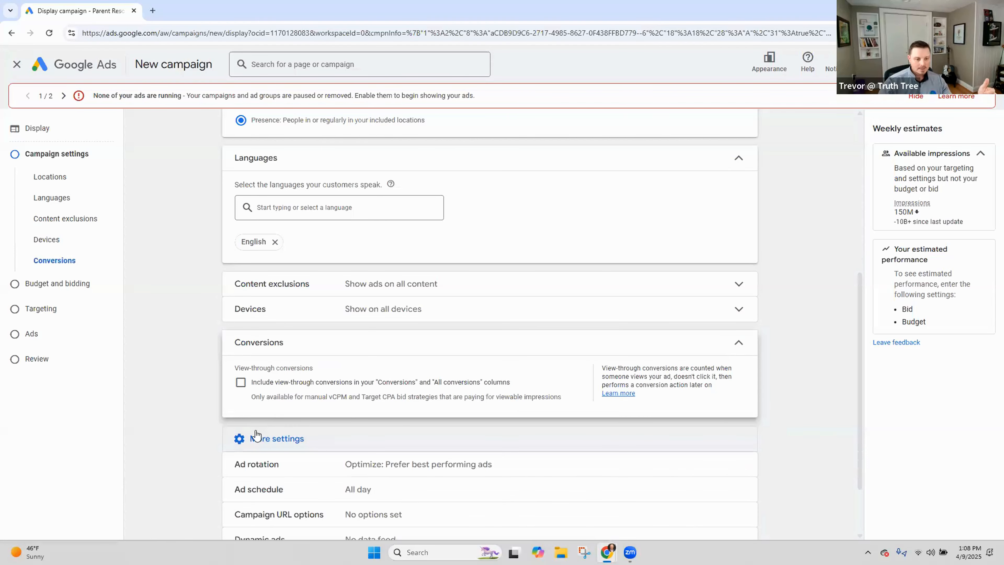
# Reopen the content exclusions and exclude the content labels DL-T: Teen and older audiences, DL-MA: Mature audiences, and Content not yet labeled
pyautogui.scroll(-2, 265, 435)
pyautogui.scroll(3, 294, 395)
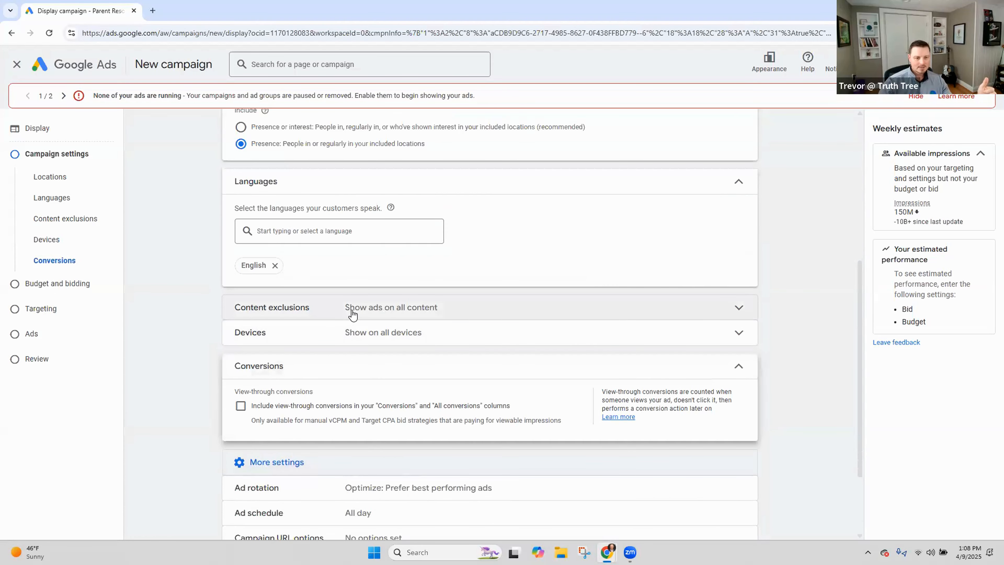
pyautogui.click(353, 314)
pyautogui.moveTo(224, 312); pyautogui.dragTo(312, 311)
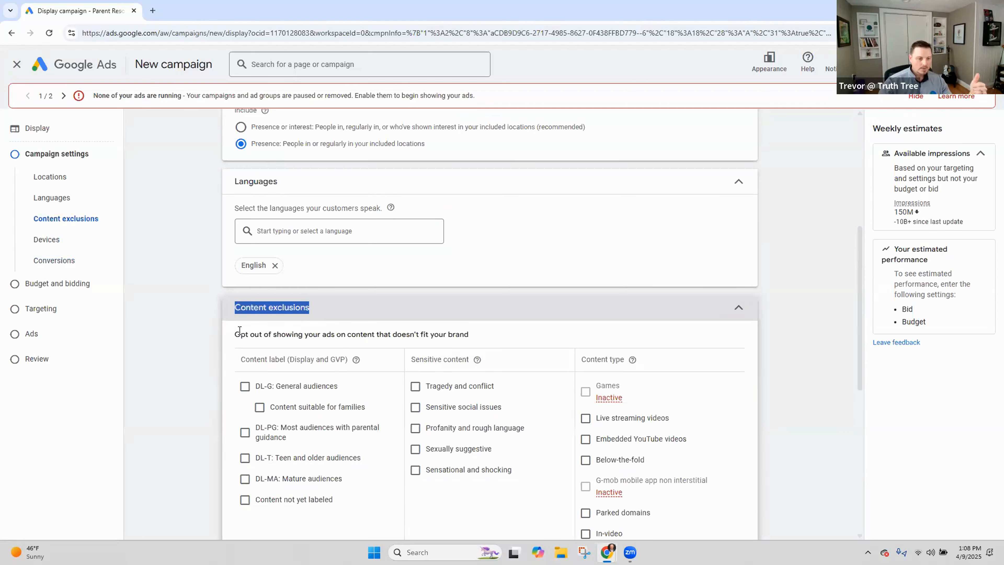
pyautogui.click(270, 309)
pyautogui.moveTo(235, 335); pyautogui.dragTo(485, 335)
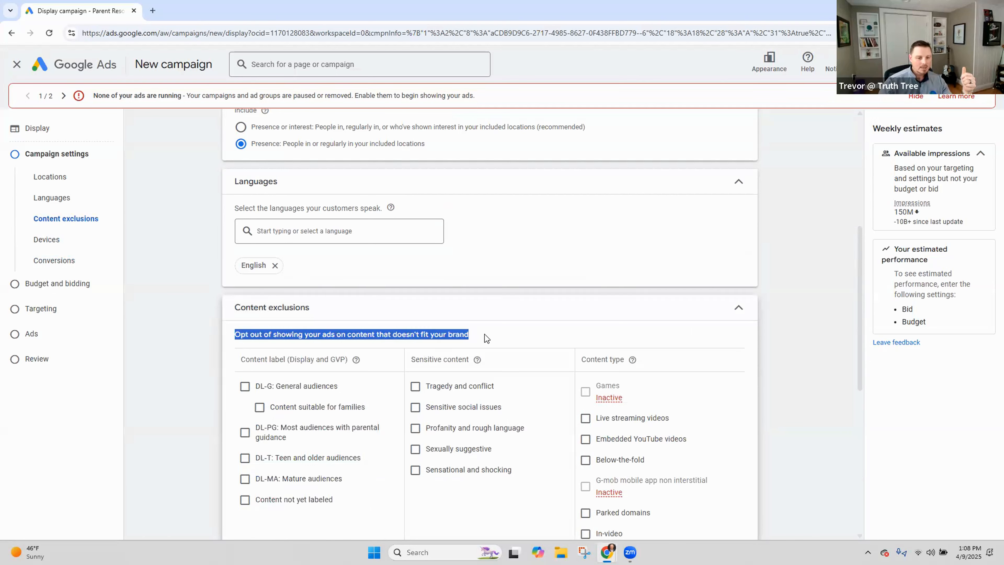
pyautogui.click(245, 459)
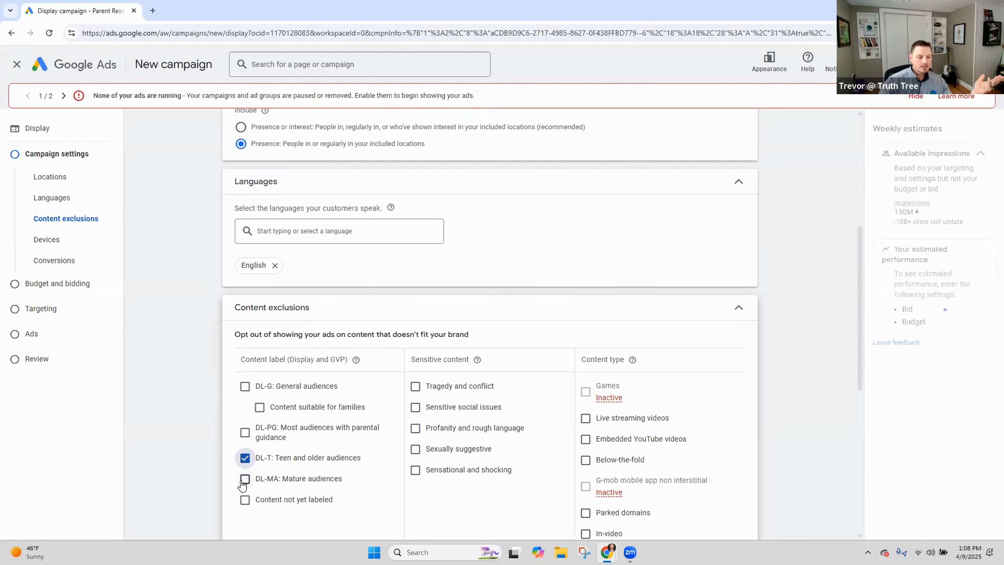
pyautogui.click(244, 479)
pyautogui.click(244, 500)
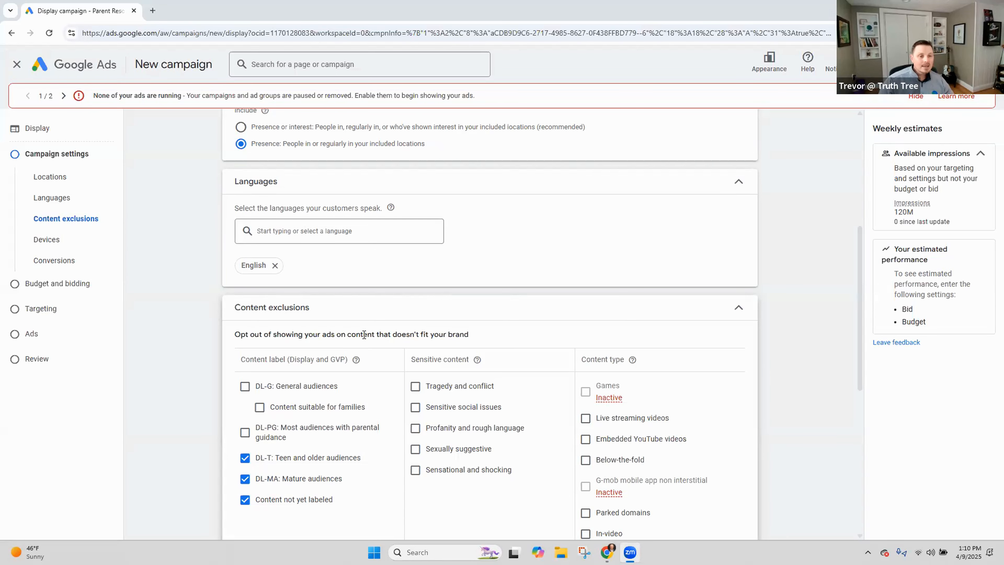
# Exclude the sensitive content categories Tragedy and conflict, Profanity and rough language, Sexually suggestive, and Sensational and shocking, leaving Sensitive social issues unselected
pyautogui.scroll(-2, 357, 351)
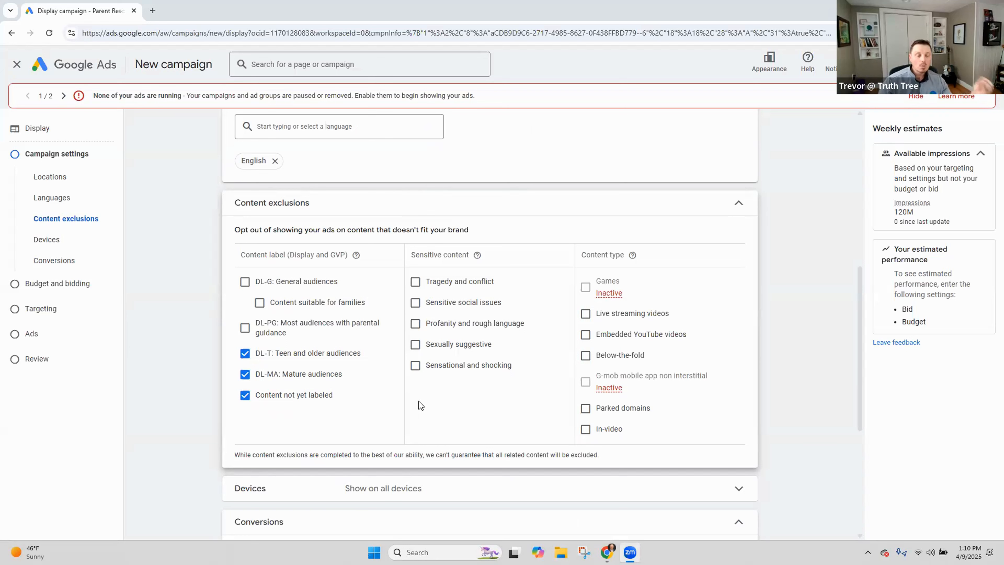
pyautogui.click(414, 283)
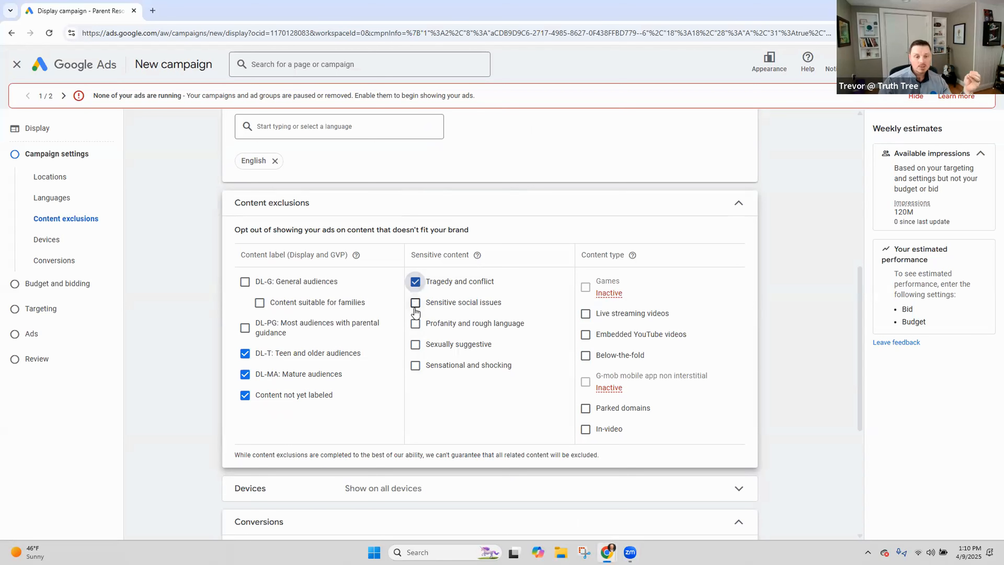
pyautogui.click(415, 311)
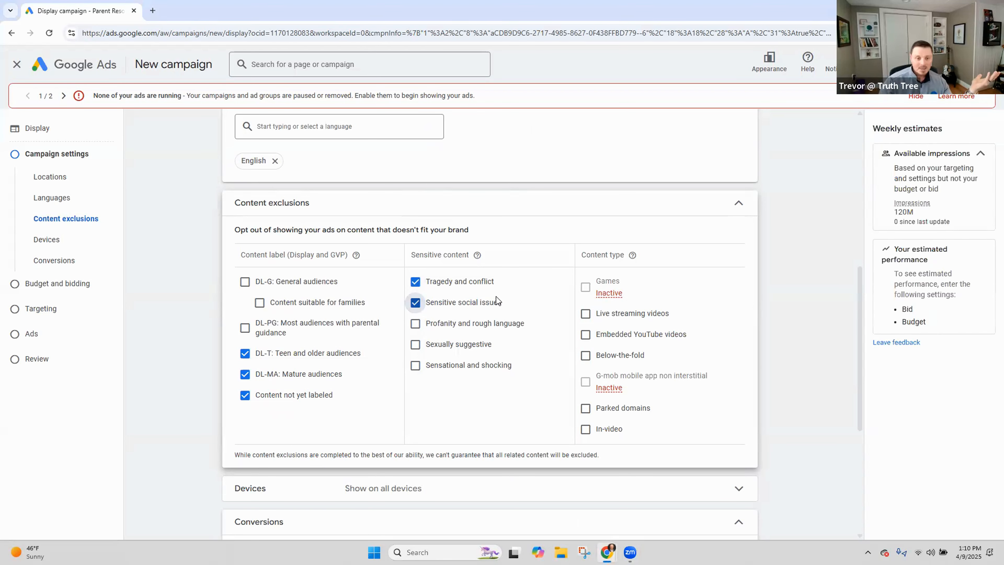
pyautogui.moveTo(506, 299); pyautogui.dragTo(415, 312)
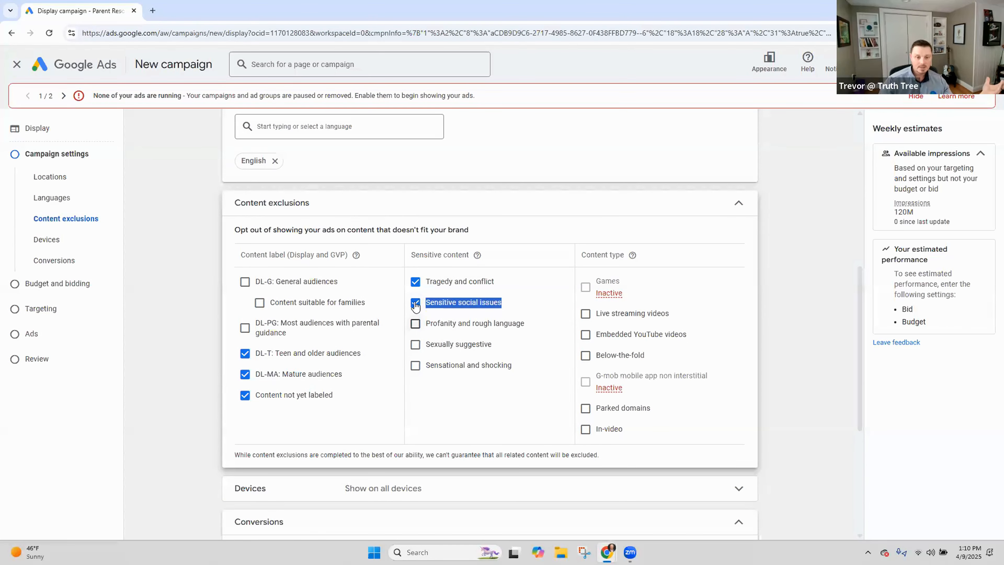
pyautogui.click(415, 303)
pyautogui.click(415, 323)
pyautogui.click(415, 345)
pyautogui.click(415, 365)
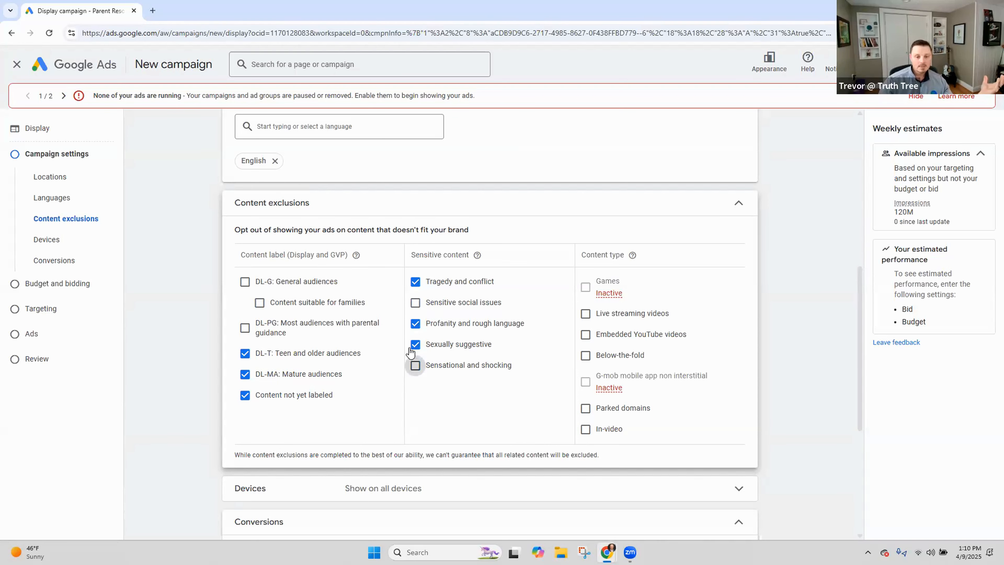
# Exclude the content types Live streaming videos, Embedded YouTube videos, Parked domains and In-video, then collapse the content exclusions
pyautogui.click(585, 314)
pyautogui.click(585, 336)
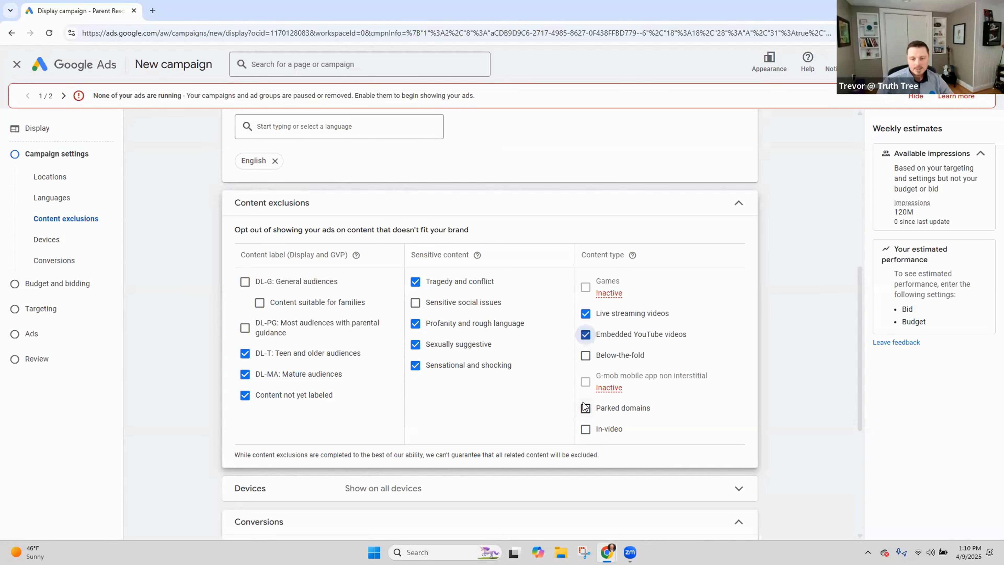
pyautogui.click(586, 410)
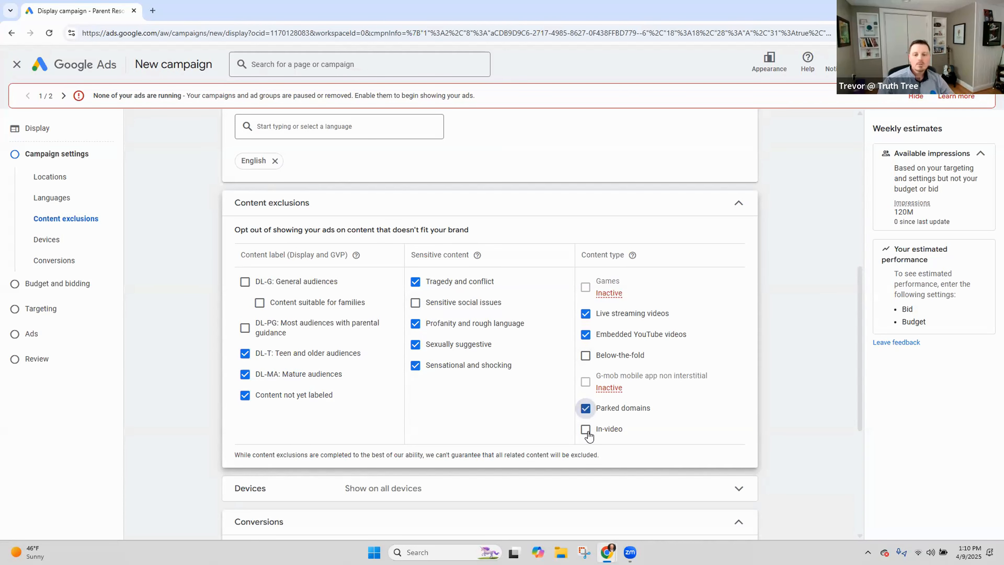
pyautogui.click(586, 429)
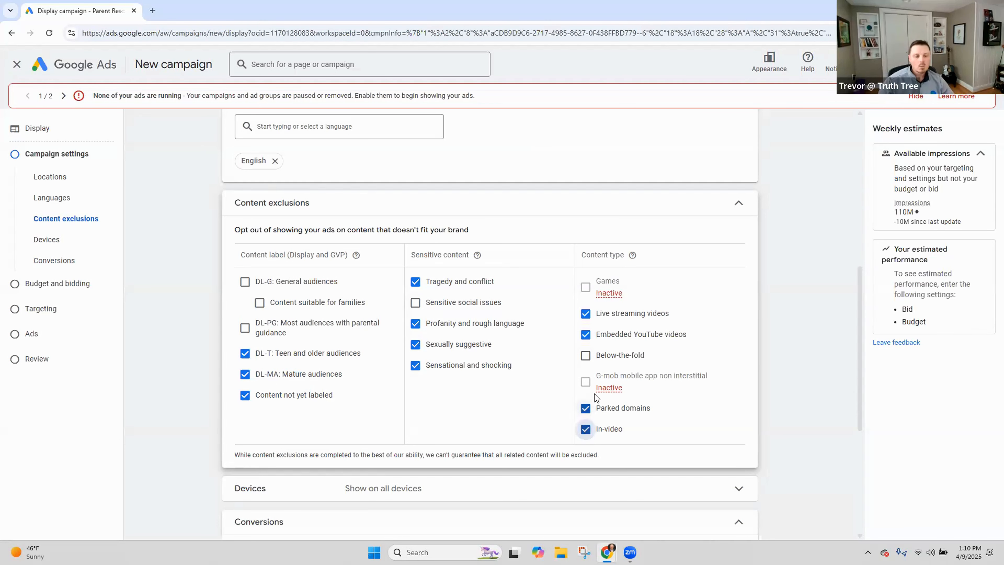
pyautogui.scroll(-1, 595, 394)
pyautogui.moveTo(240, 150); pyautogui.dragTo(332, 148)
pyautogui.scroll(3, 356, 200)
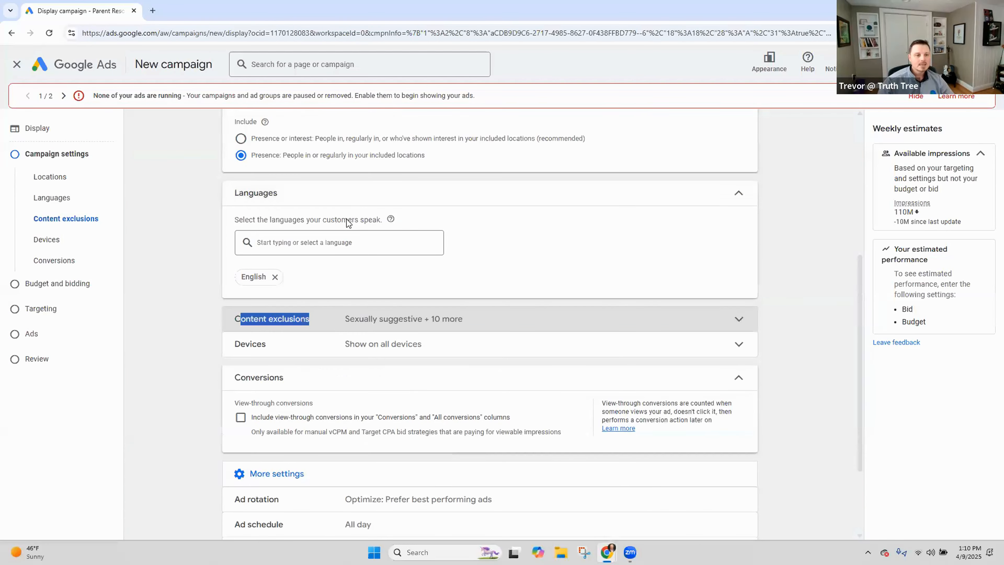
# Open the campaign URL options to examine the tracking fields, then list the remaining additional settings
pyautogui.scroll(-4, 347, 227)
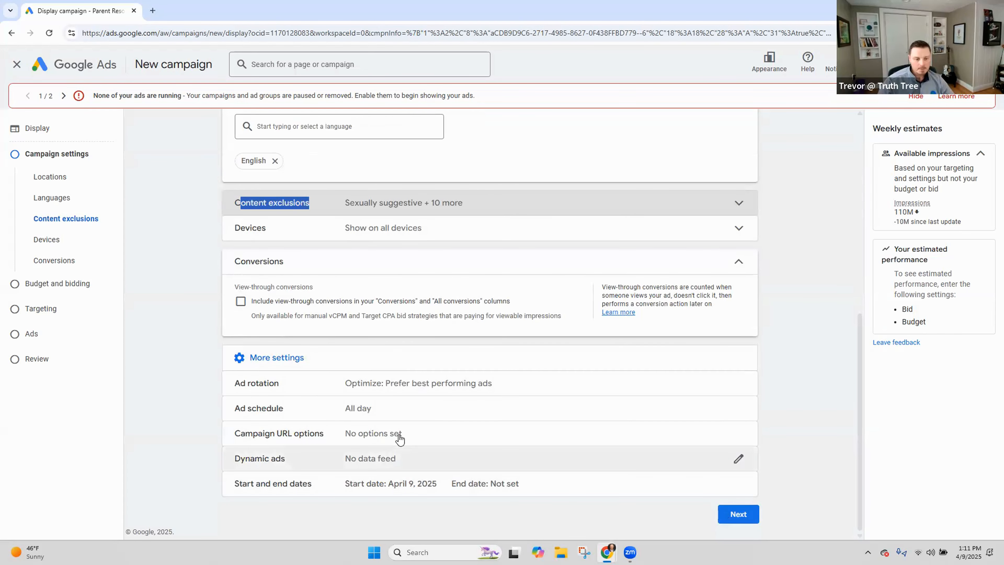
pyautogui.click(366, 436)
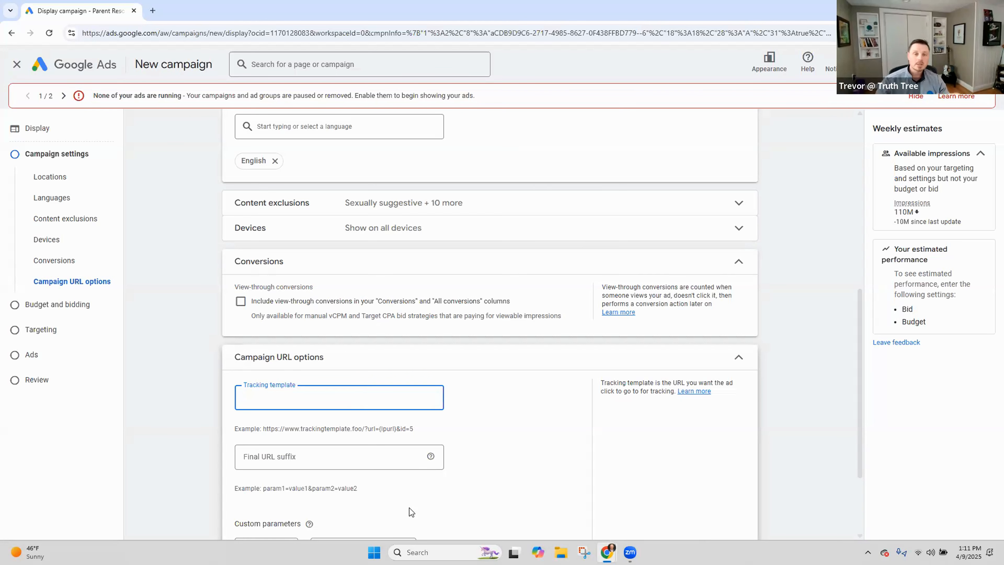
pyautogui.scroll(-3, 430, 387)
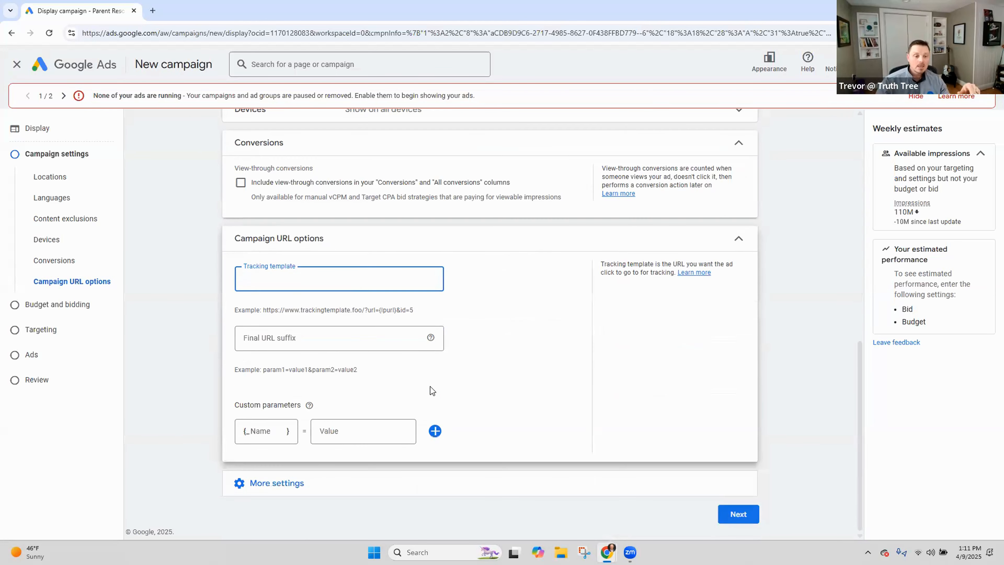
pyautogui.click(284, 483)
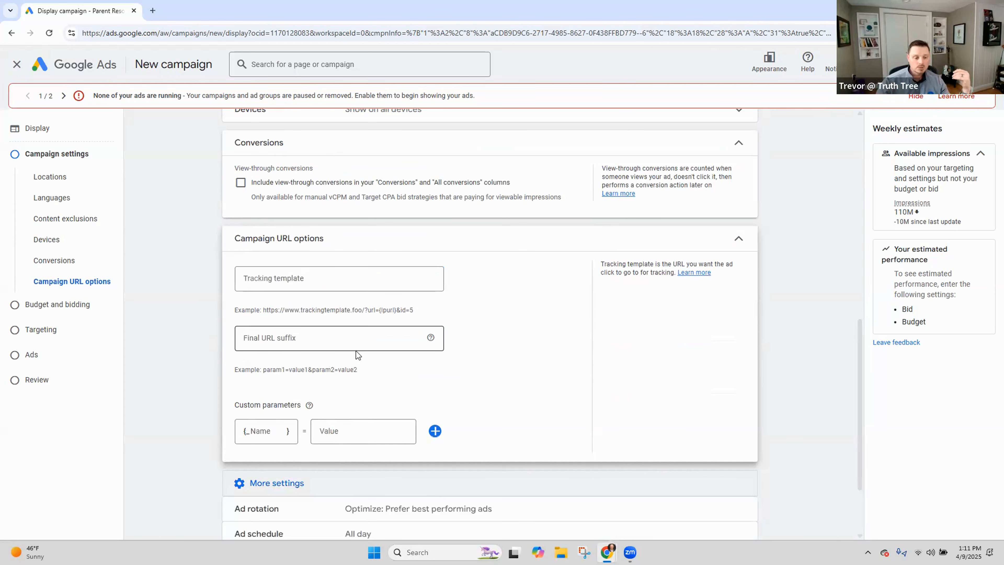
pyautogui.scroll(-3, 356, 351)
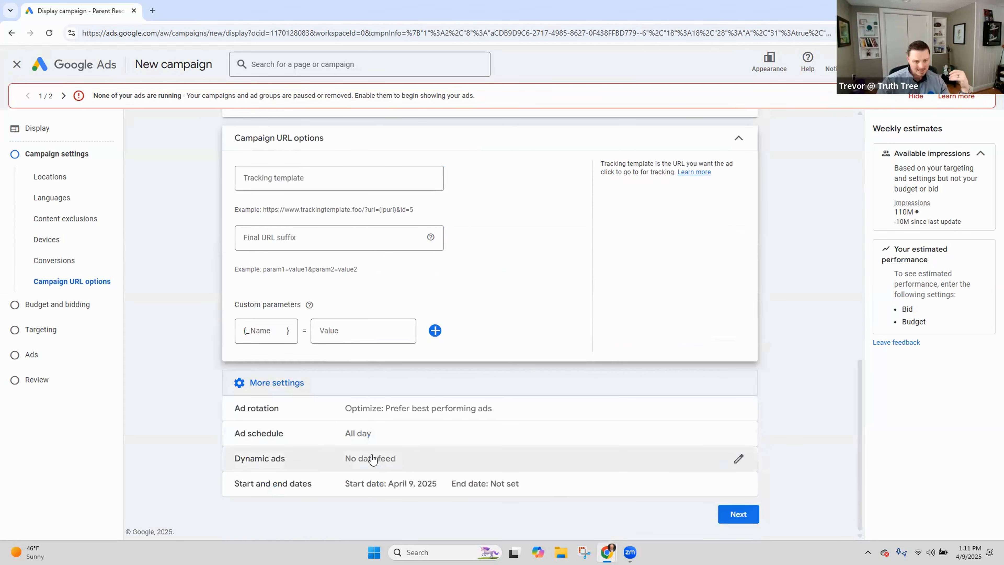
# Continue to budget and bidding, set a $3 average daily budget and a $1 viewable CPM bid, and proceed to targeting
pyautogui.click(744, 517)
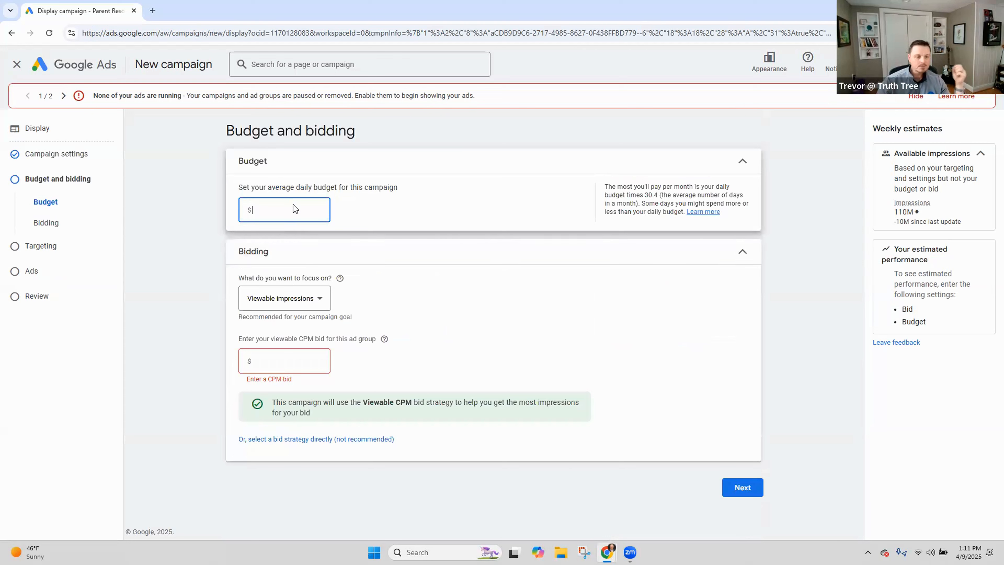
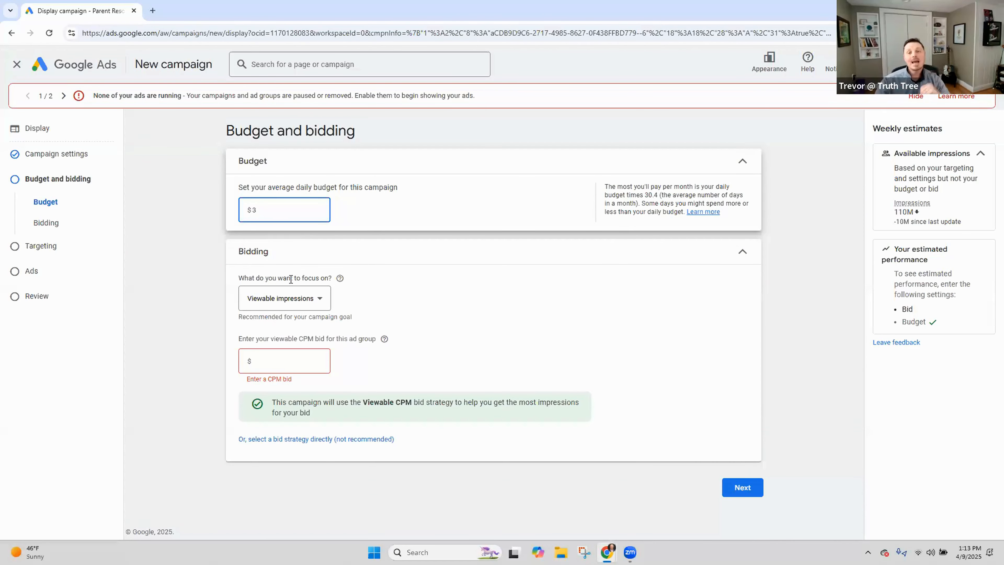
pyautogui.click(316, 361)
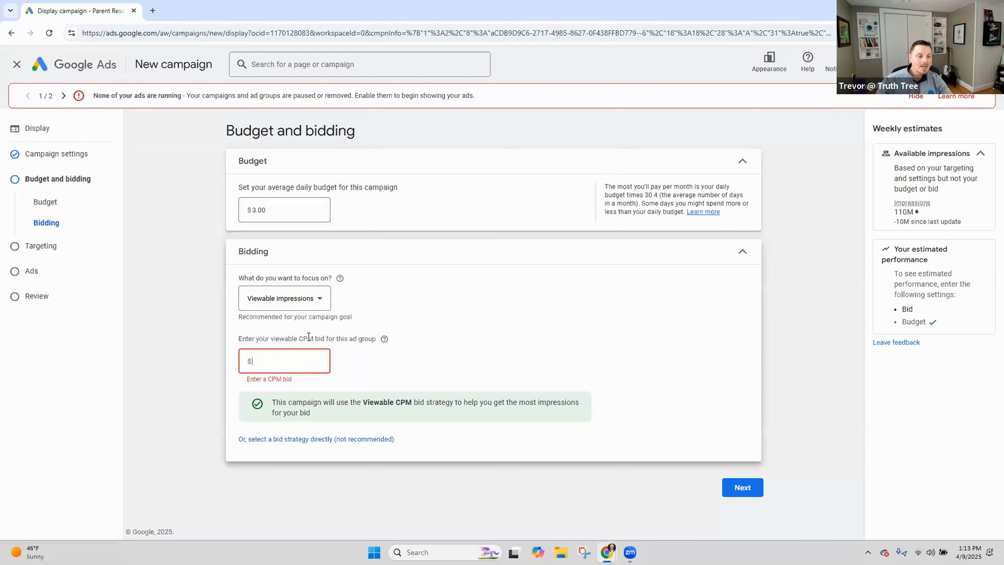
pyautogui.write('1')
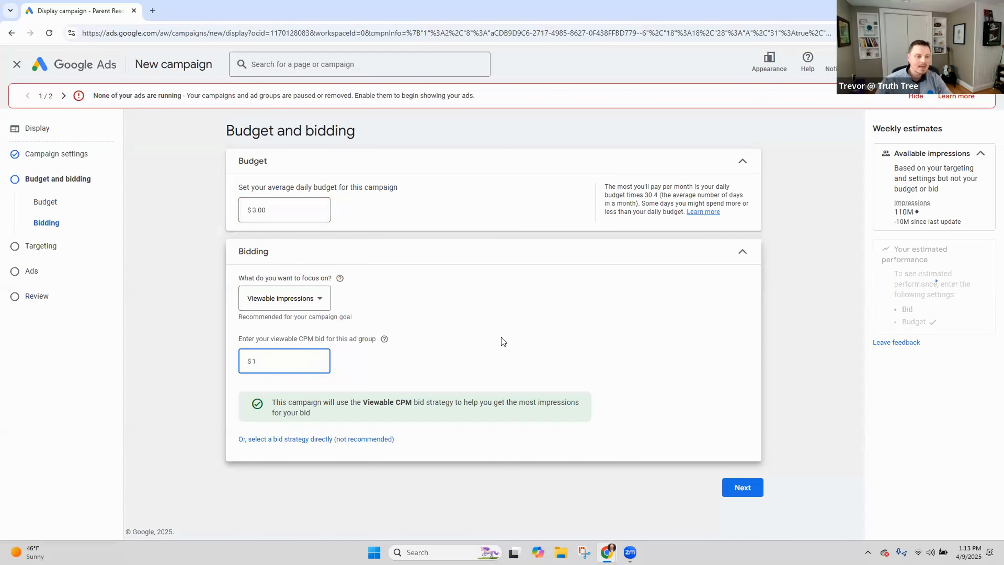
pyautogui.click(751, 507)
pyautogui.click(749, 489)
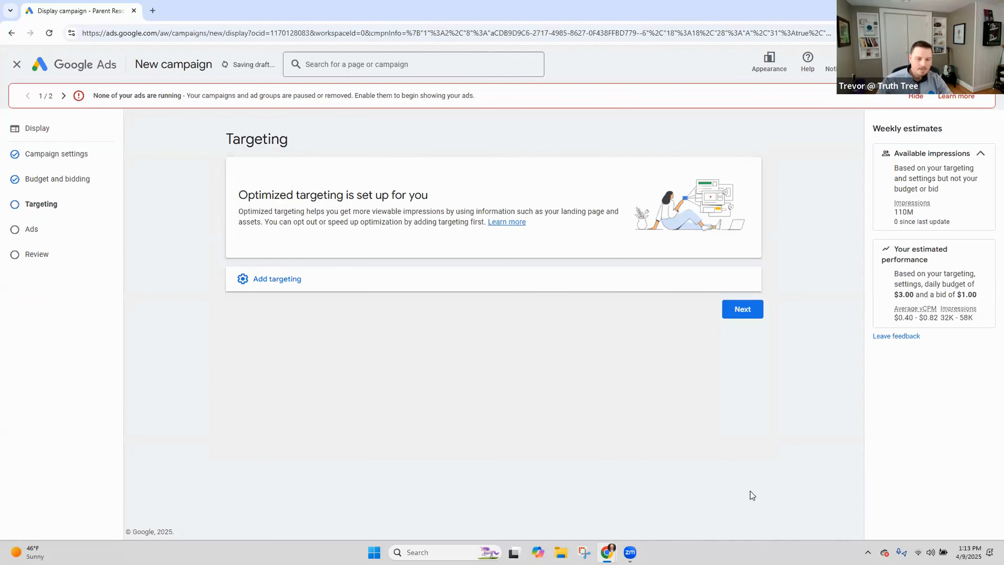
# Add placement targeting, search placements for niche.com, select the niche.com website and browse the other suggested websites
pyautogui.click(285, 277)
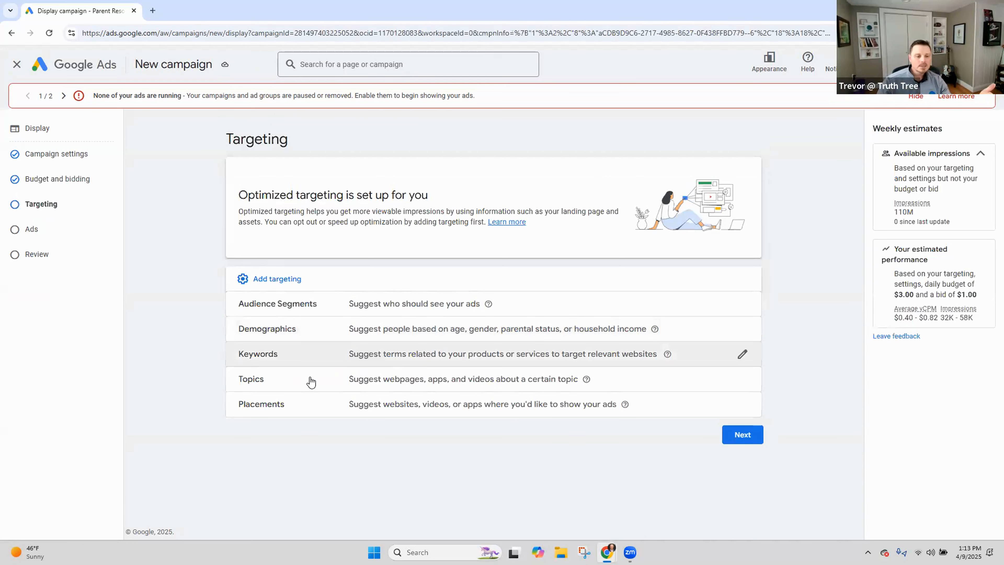
pyautogui.click(315, 407)
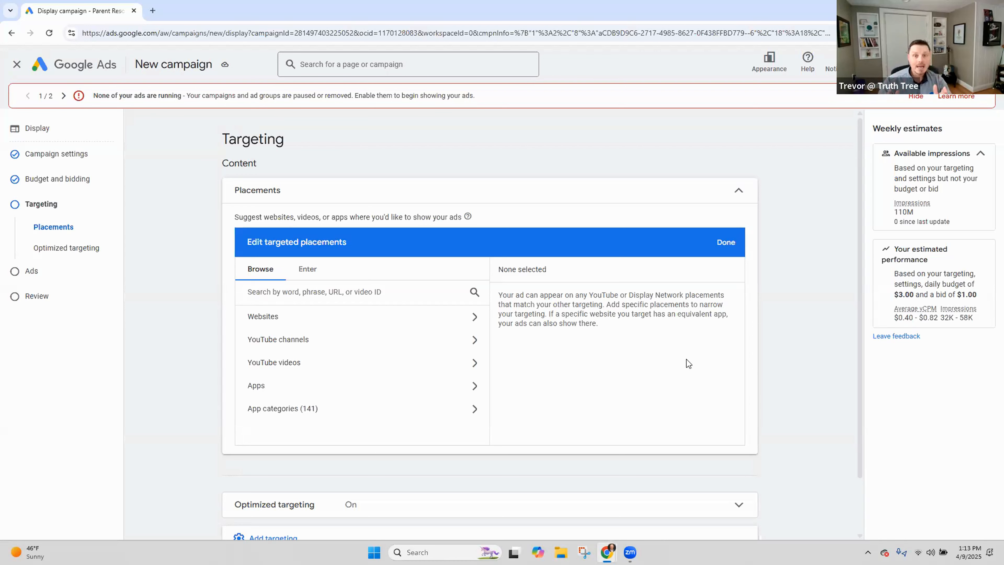
pyautogui.click(294, 286)
pyautogui.write('niche.com')
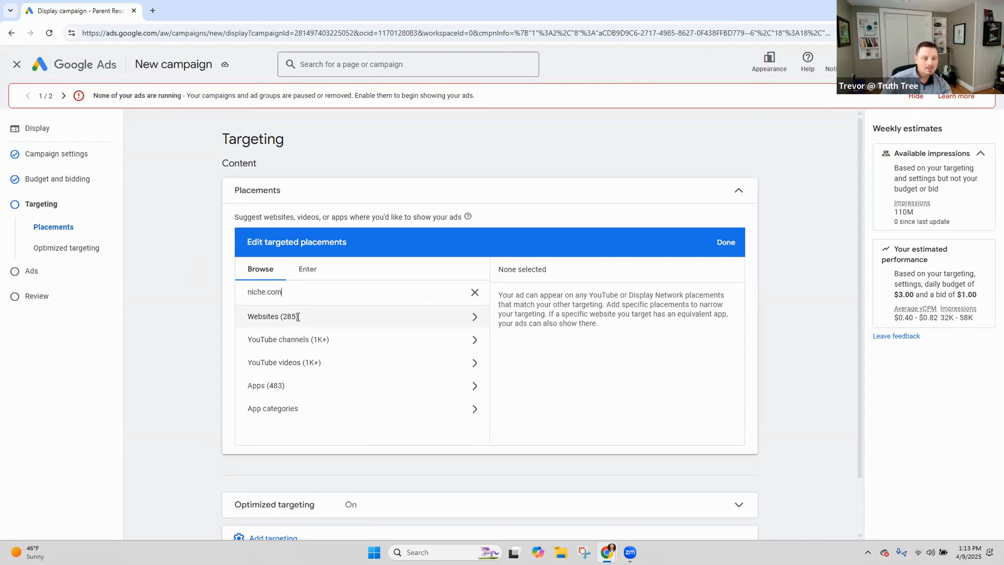
pyautogui.click(297, 316)
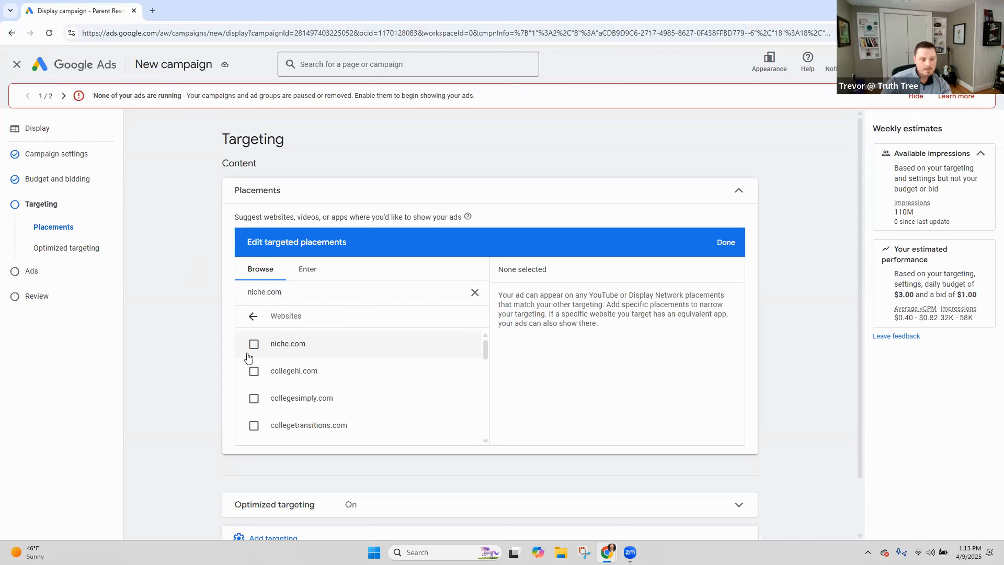
pyautogui.click(253, 346)
pyautogui.scroll(-3, 279, 359)
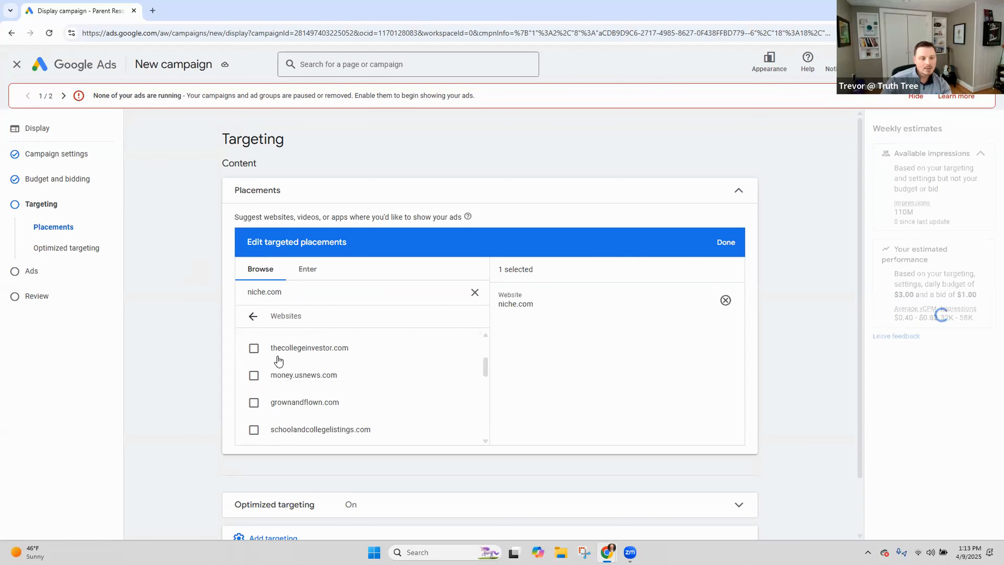
pyautogui.scroll(-5, 278, 359)
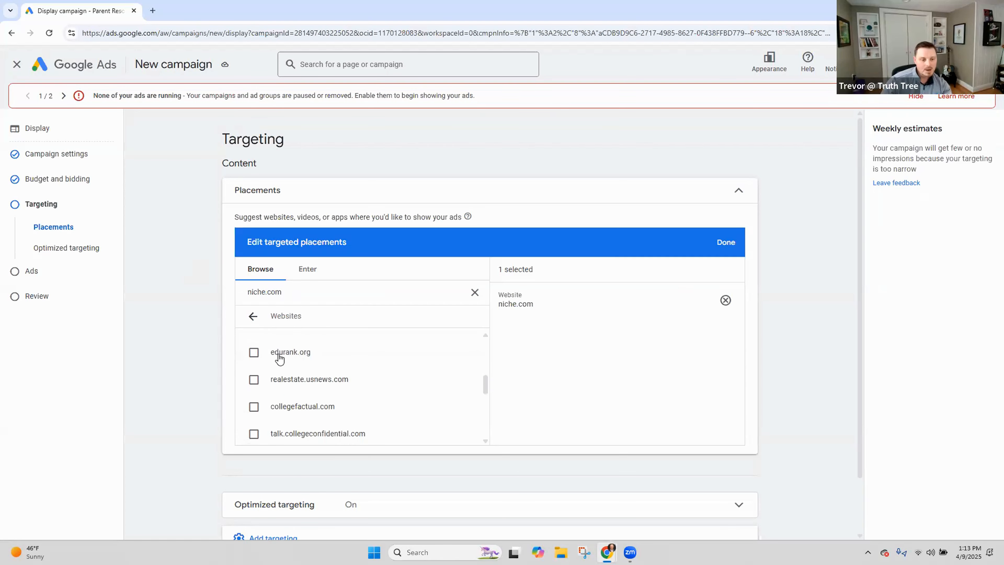
pyautogui.scroll(-3, 279, 358)
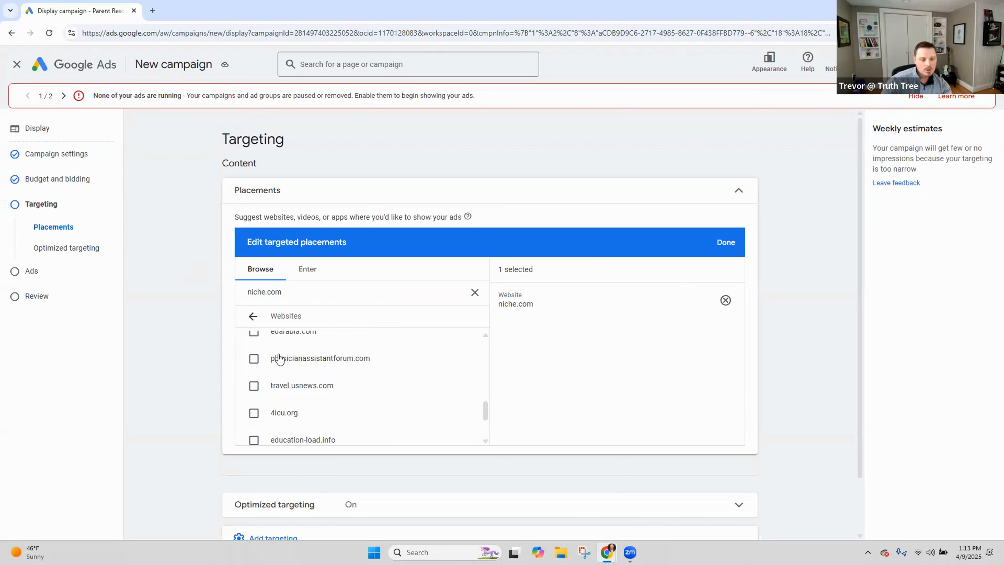
# Search the placements for greatschool.org and add the websites greatschools.org and schooldigger.com
pyautogui.tripleClick(336, 290)
pyautogui.write('gr')
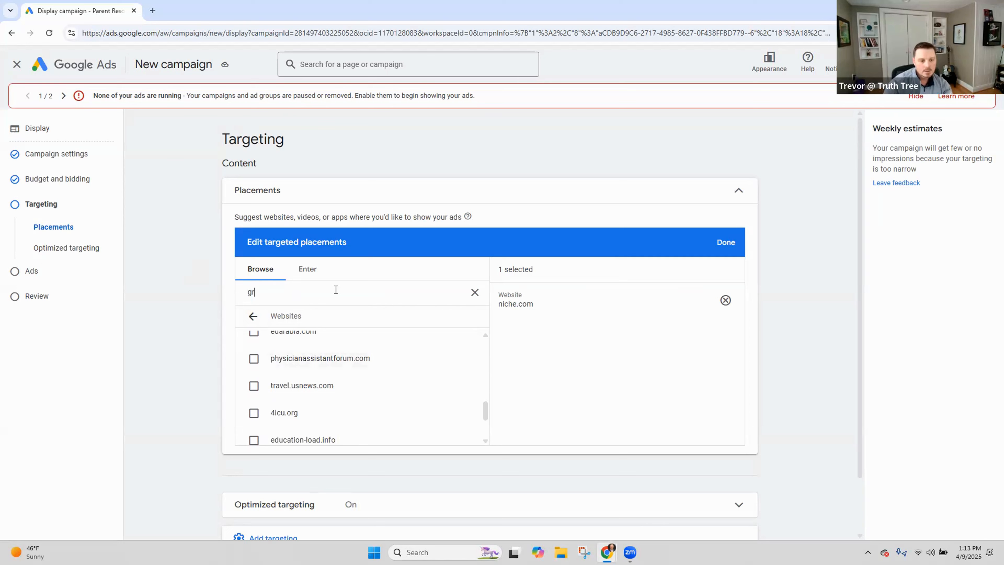
pyautogui.write('eatschool.org')
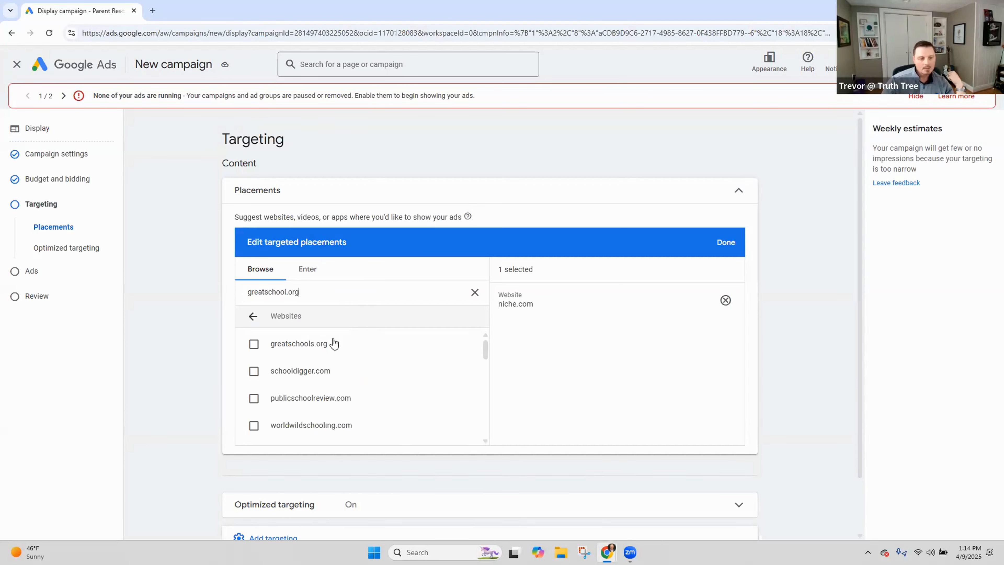
pyautogui.moveTo(308, 350); pyautogui.dragTo(276, 374)
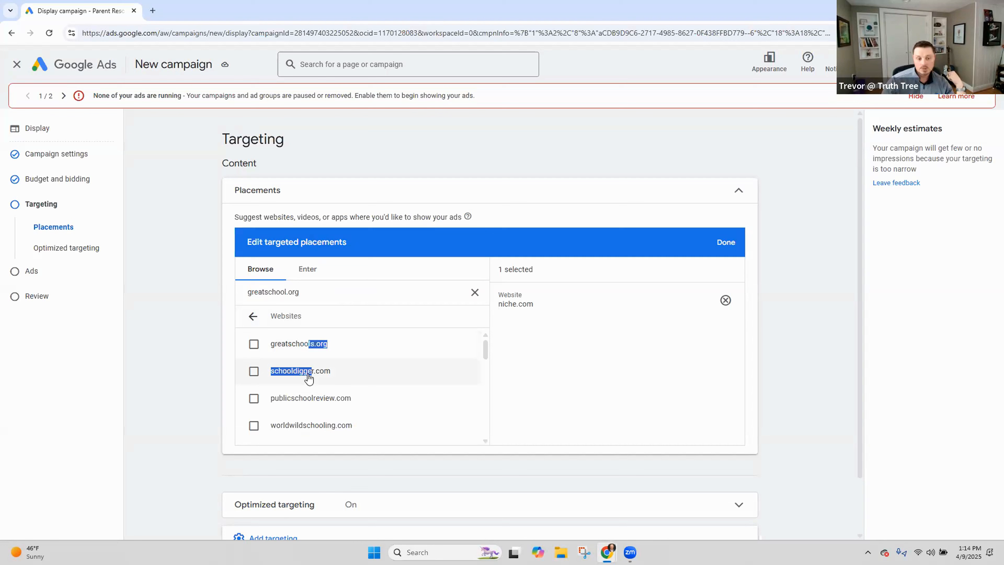
pyautogui.click(294, 358)
pyautogui.click(289, 351)
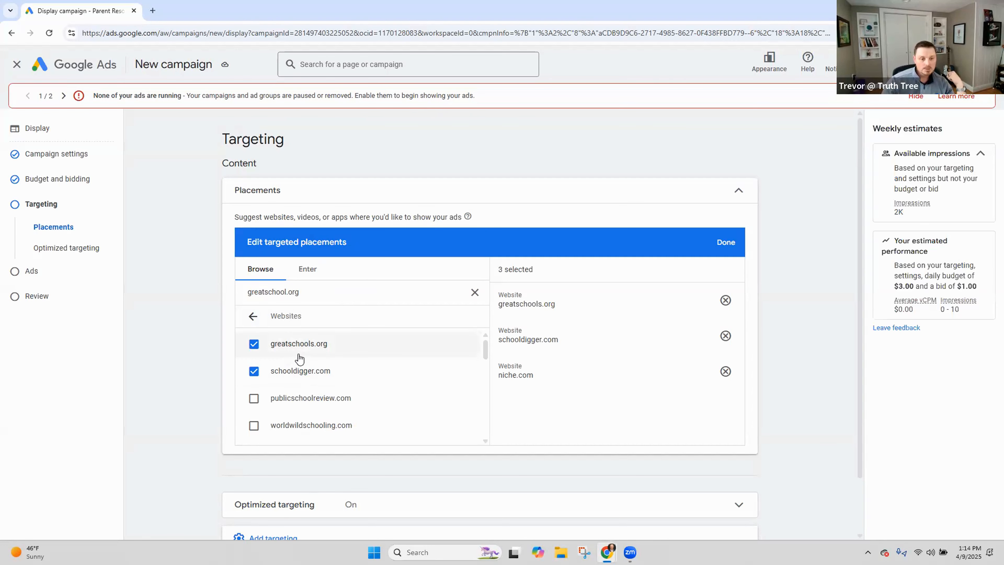
pyautogui.scroll(-3, 311, 400)
pyautogui.scroll(3, 310, 399)
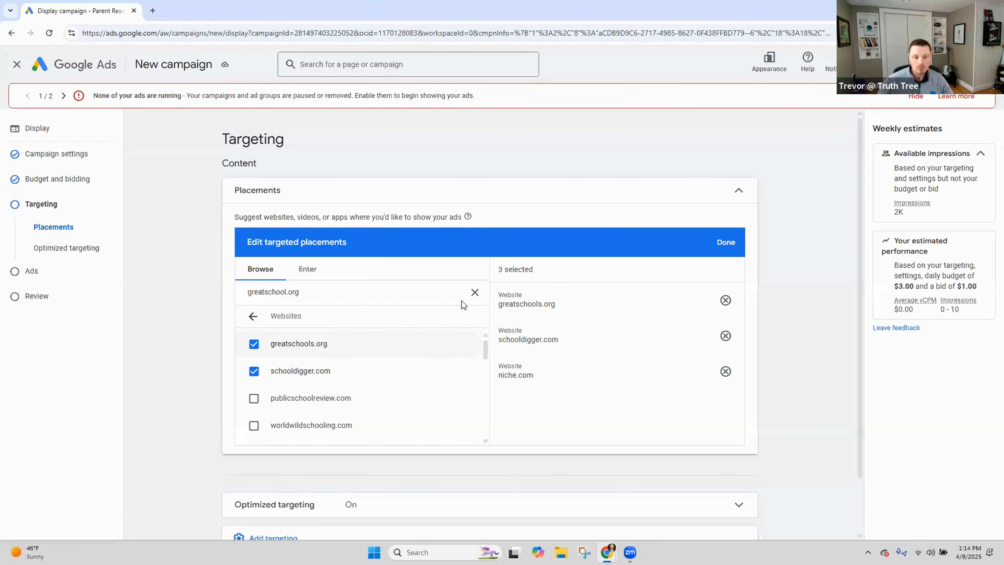
pyautogui.tripleClick(321, 295)
pyautogui.write('privateschoolreview')
pyautogui.press('BackSpace')
pyautogui.press('BackSpace')
pyautogui.write('iew.com')
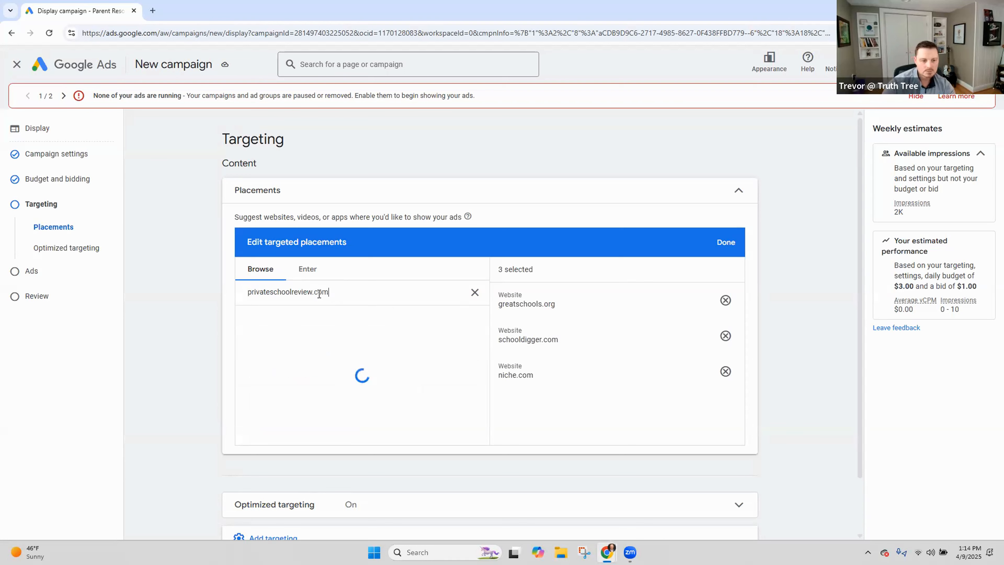
pyautogui.click(310, 274)
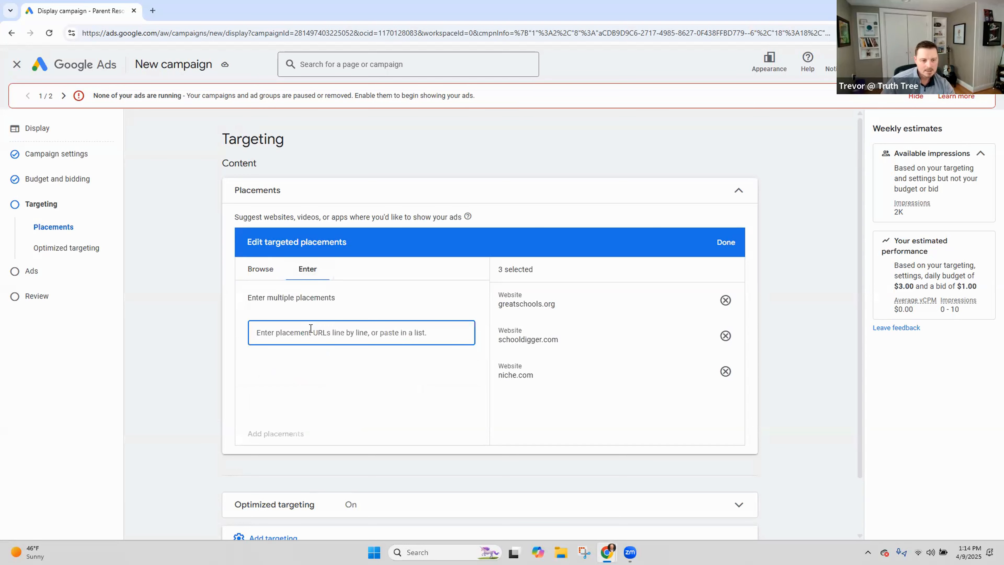
pyautogui.write('www.privateschoolreview.com')
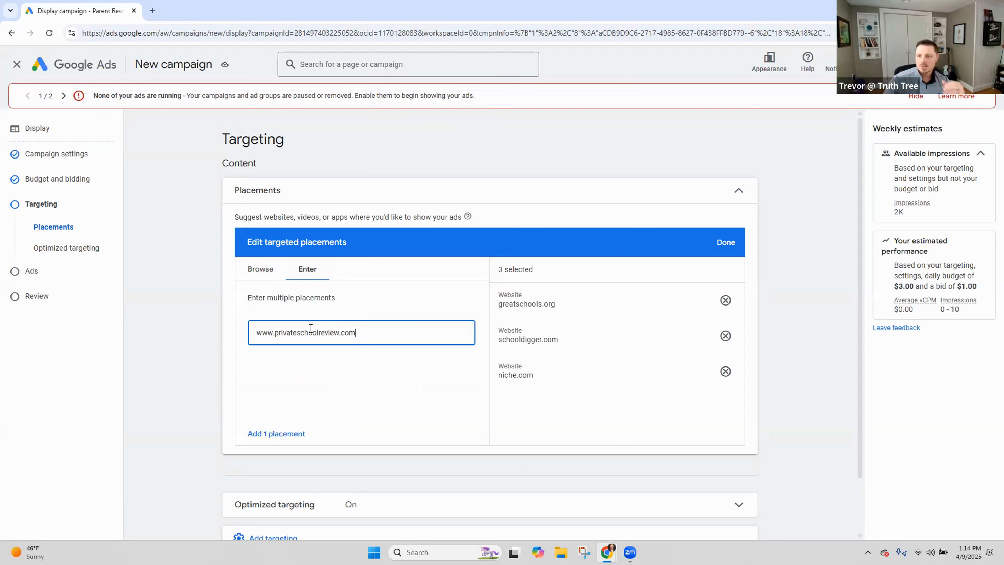
pyautogui.click(153, 10)
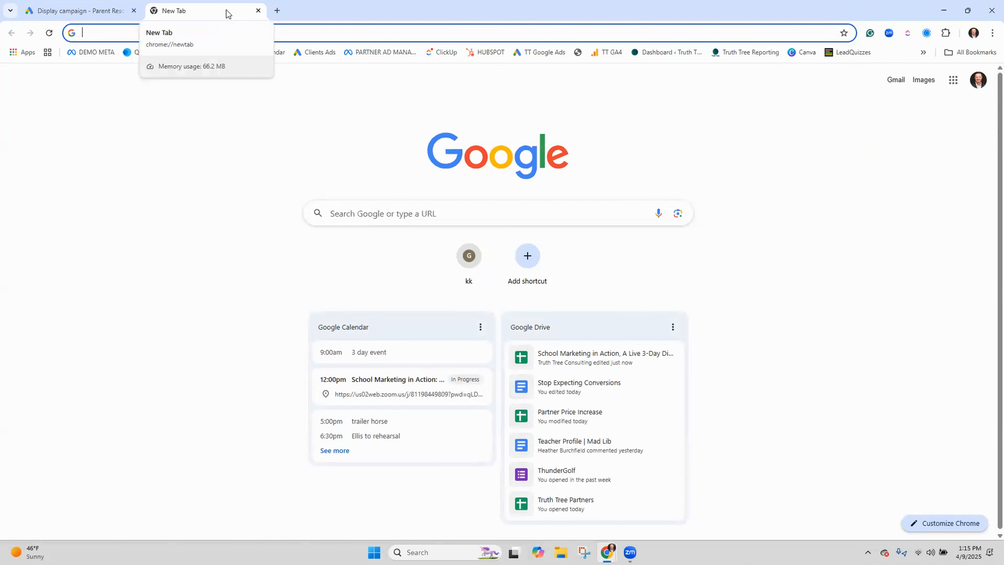
pyautogui.click(364, 32)
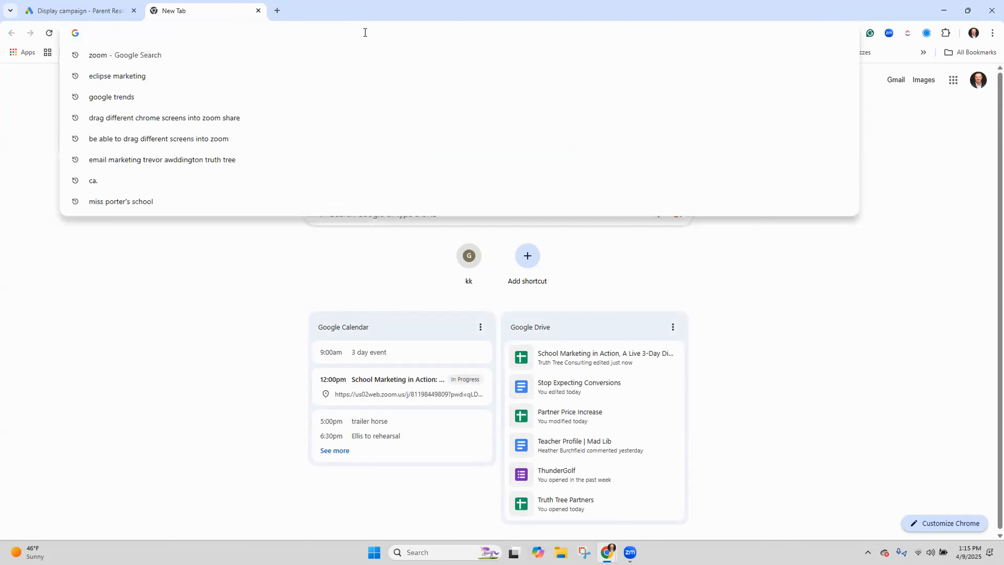
pyautogui.write('ni')
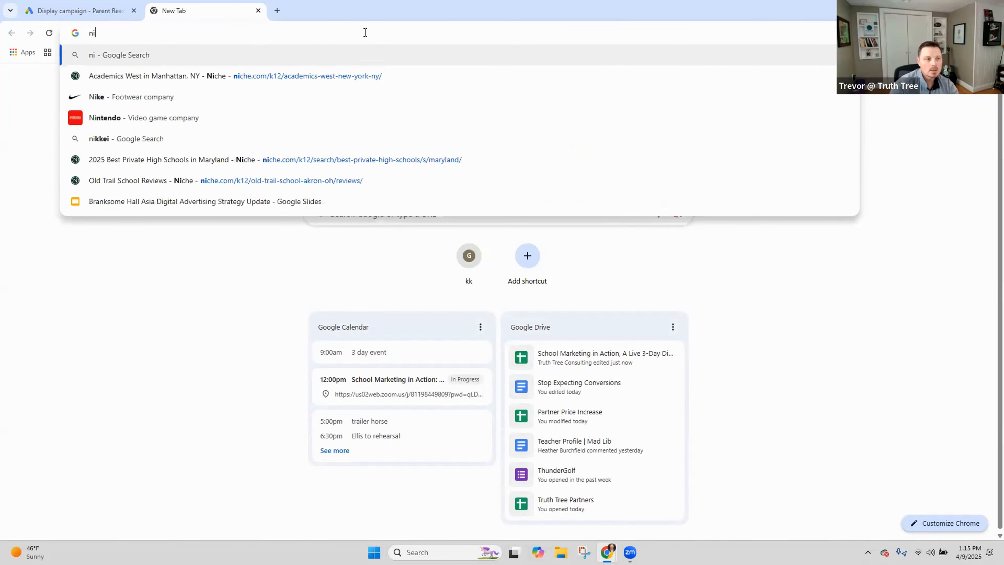
pyautogui.write('che')
pyautogui.press('Return')
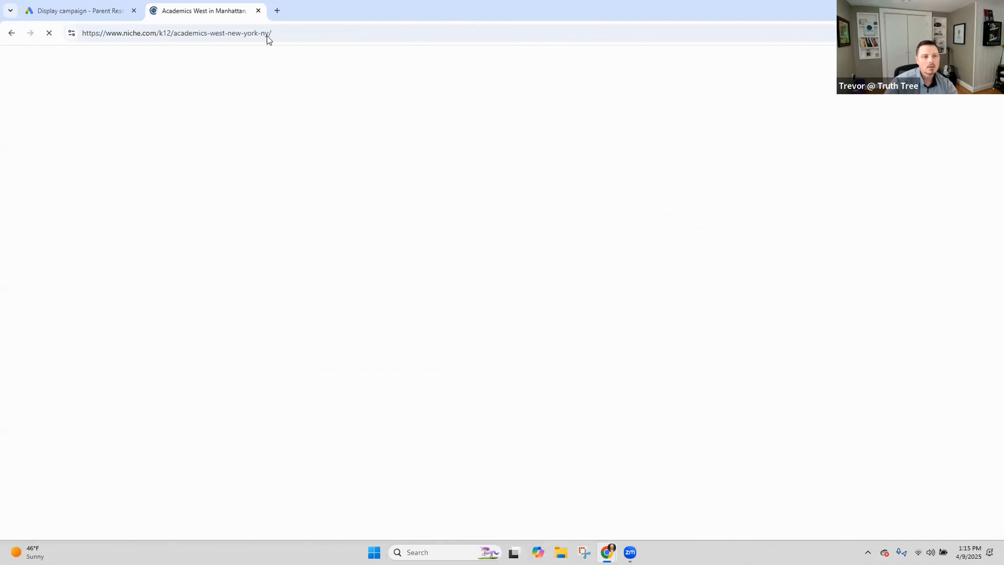
pyautogui.moveTo(160, 33); pyautogui.dragTo(311, 36)
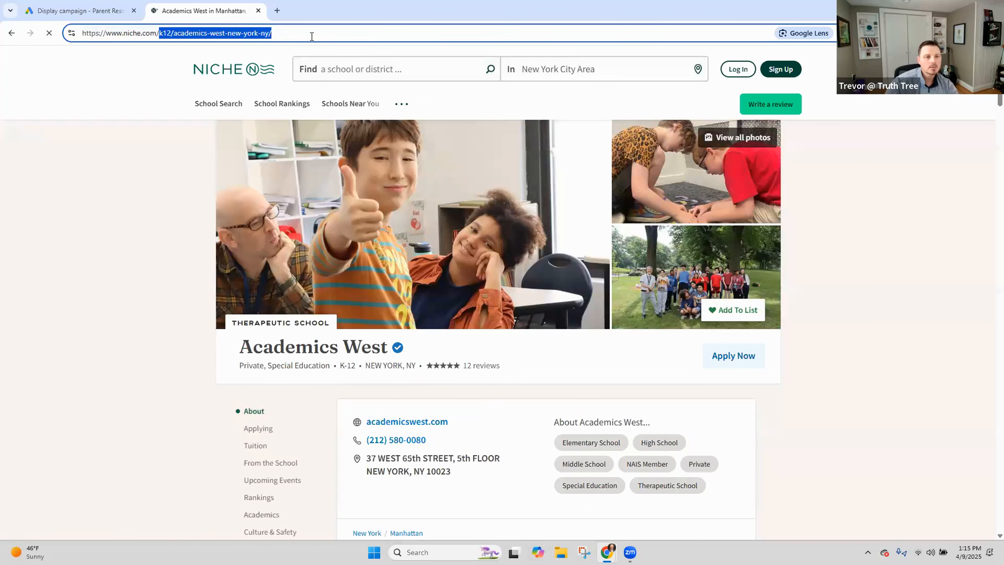
pyautogui.press('BackSpace')
pyautogui.press('Return')
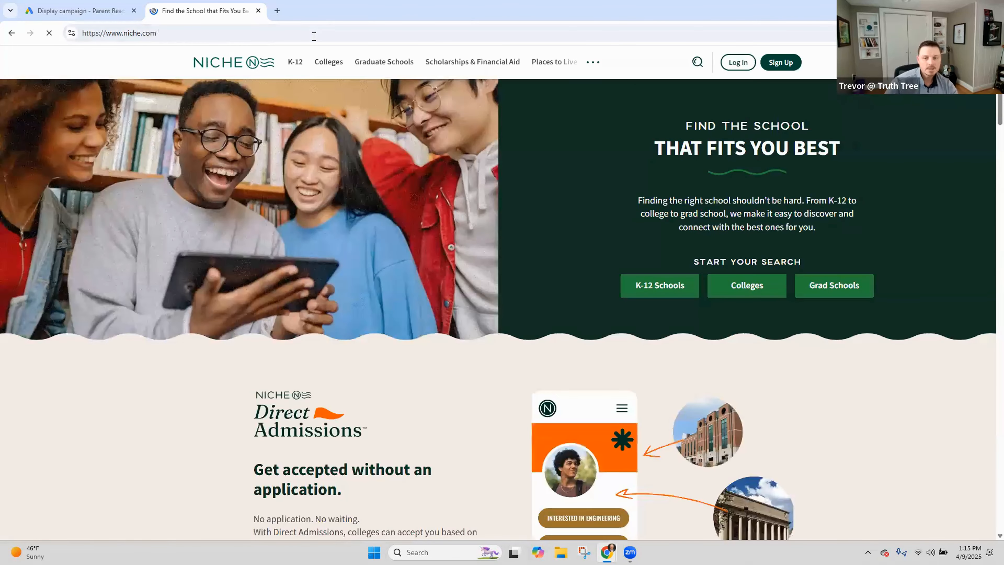
# Search the Niche website for "private schools in nyc"
pyautogui.click(697, 63)
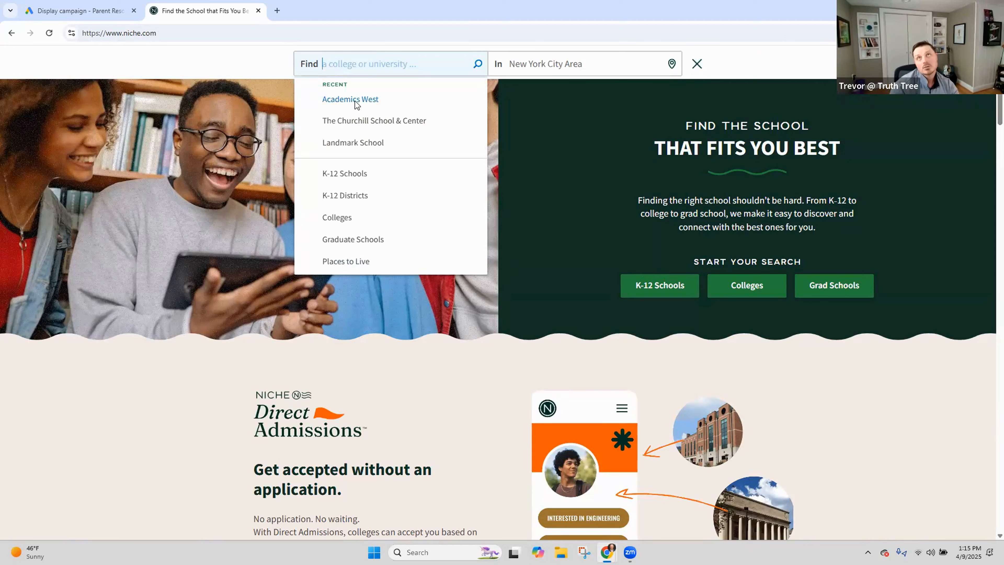
pyautogui.write('private shcool')
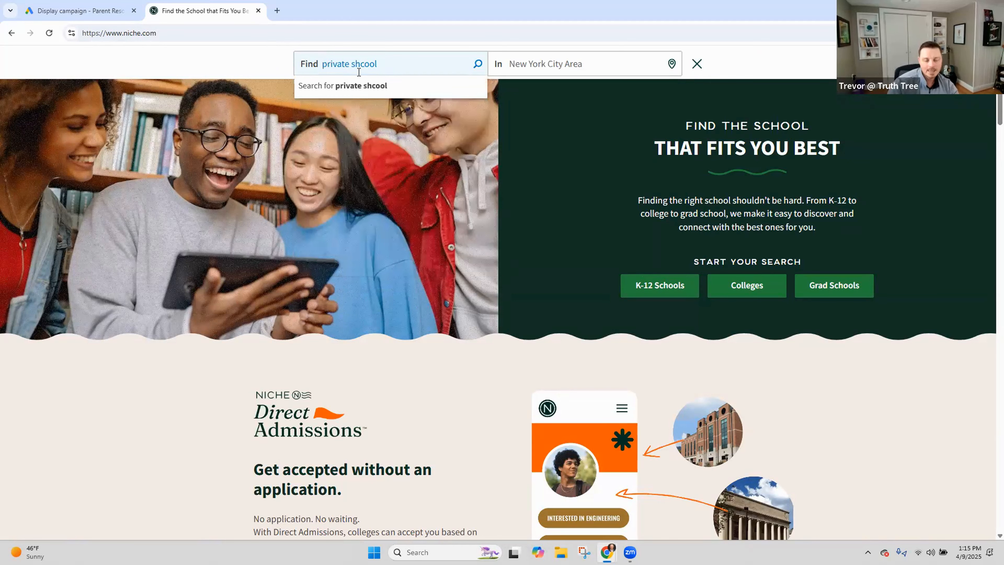
pyautogui.press('BackSpace')
pyautogui.press('BackSpace')
pyautogui.press('BackSpace')
pyautogui.press('BackSpace')
pyautogui.press('BackSpace')
pyautogui.write('choo')
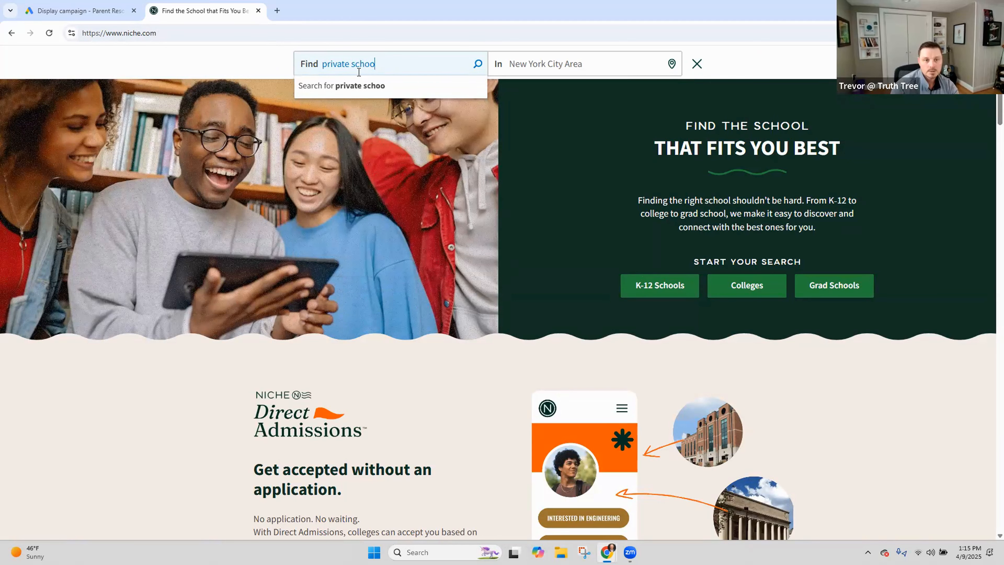
pyautogui.write('ls in nyc')
pyautogui.press('Return')
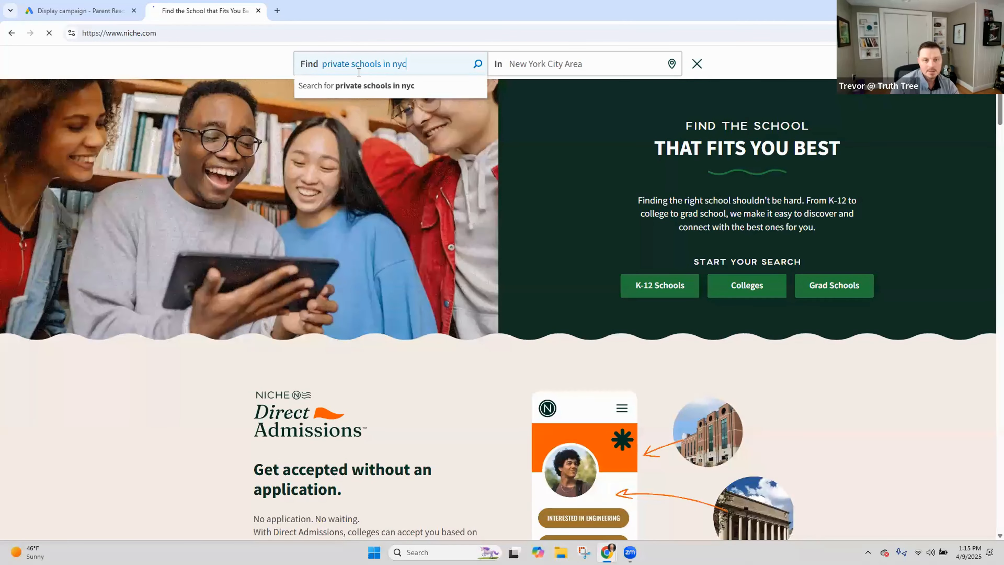
# Open the K12 Private Academy profile from the search results and examine the page for display ad spots
pyautogui.scroll(-3, 354, 256)
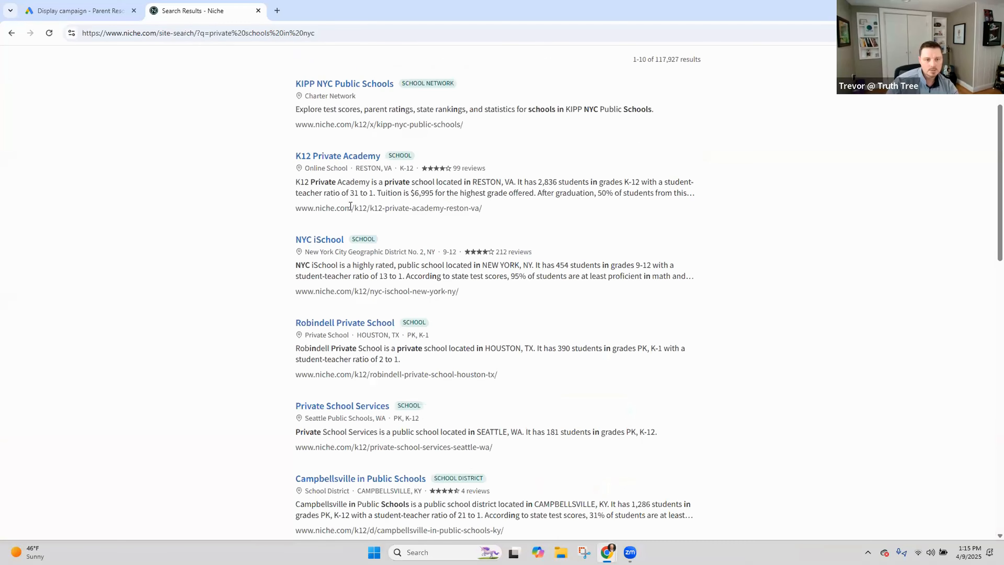
pyautogui.click(349, 158)
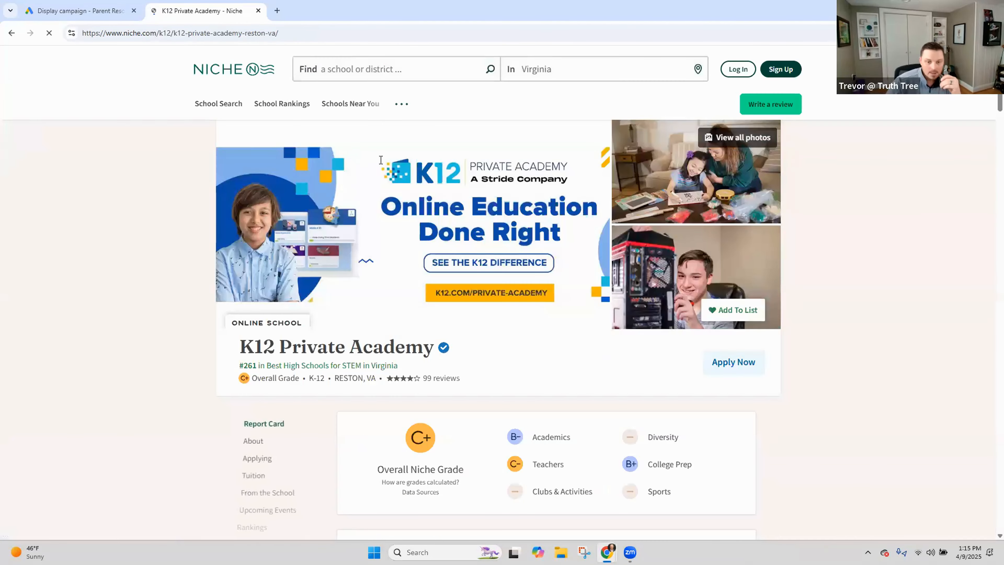
pyautogui.scroll(-10, 380, 163)
pyautogui.scroll(-18, 380, 161)
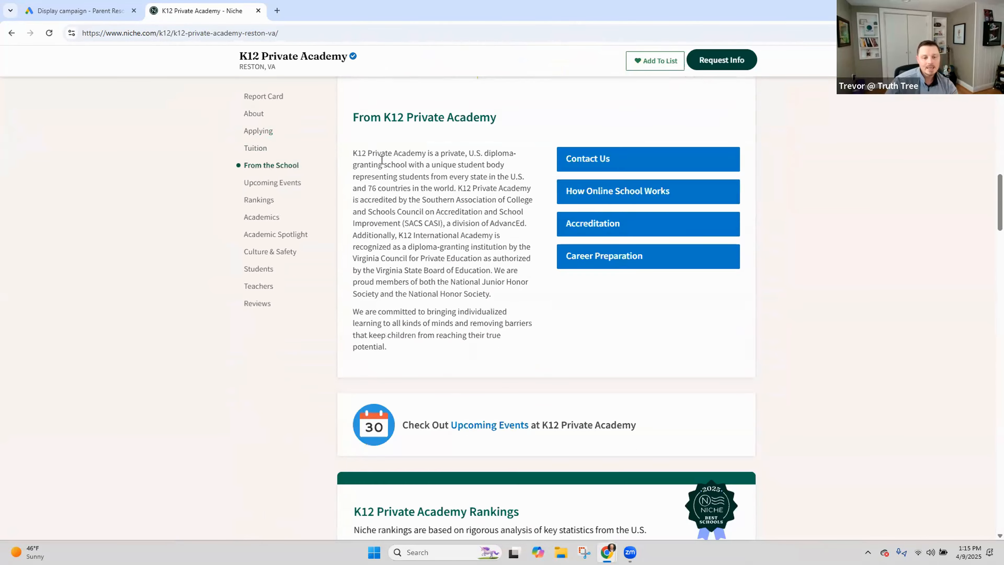
pyautogui.scroll(-15, 382, 163)
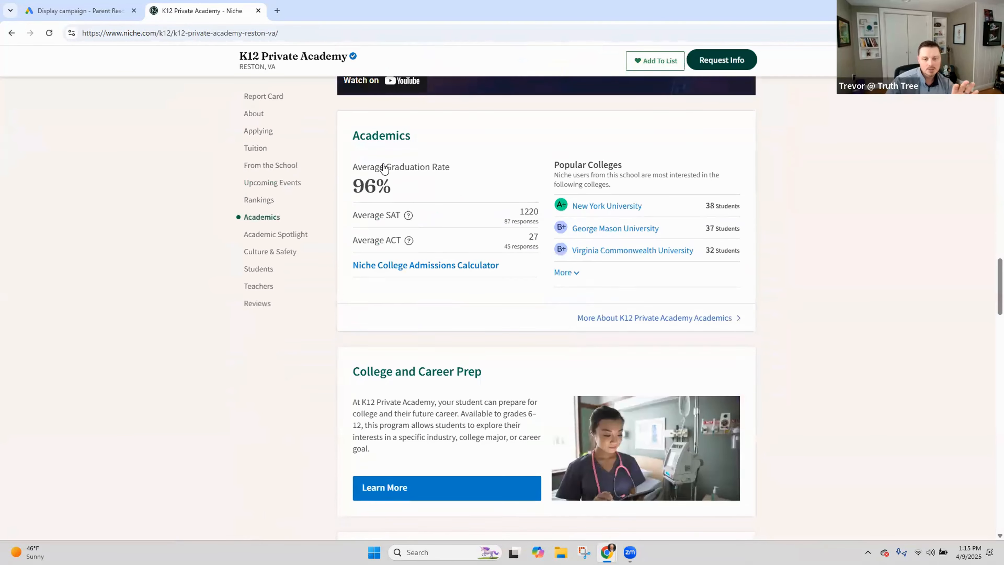
pyautogui.scroll(-15, 384, 162)
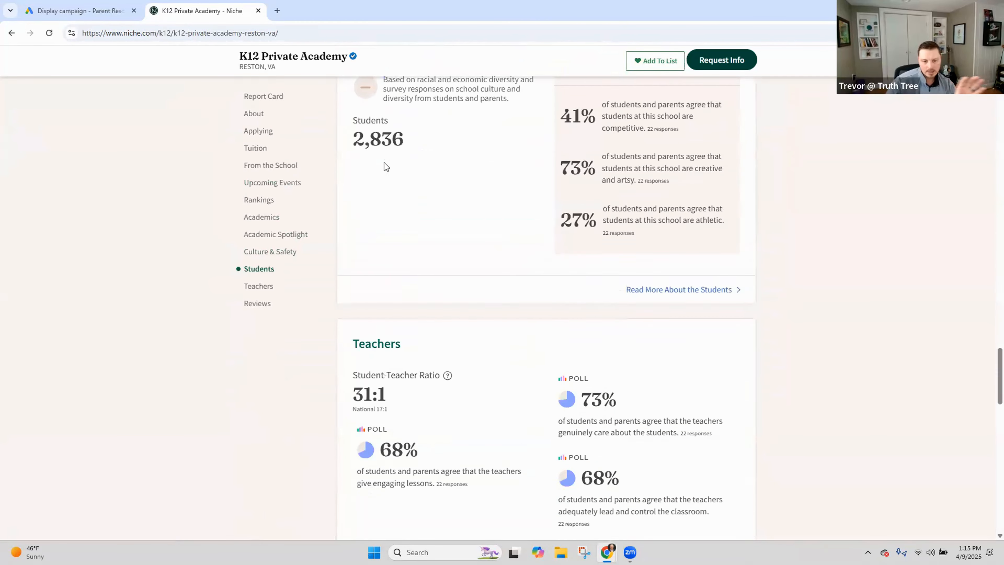
pyautogui.scroll(20, 385, 163)
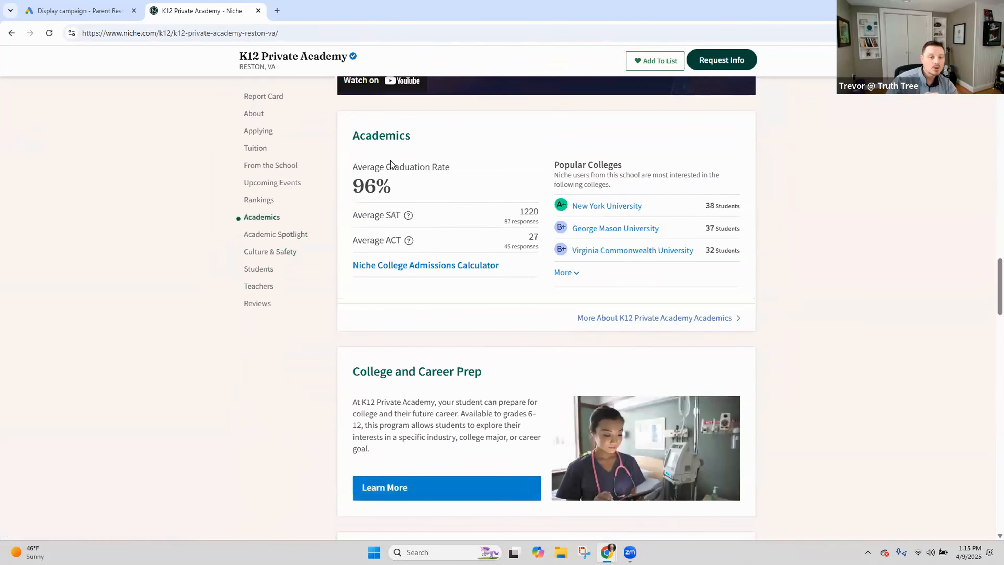
pyautogui.scroll(10, 450, 158)
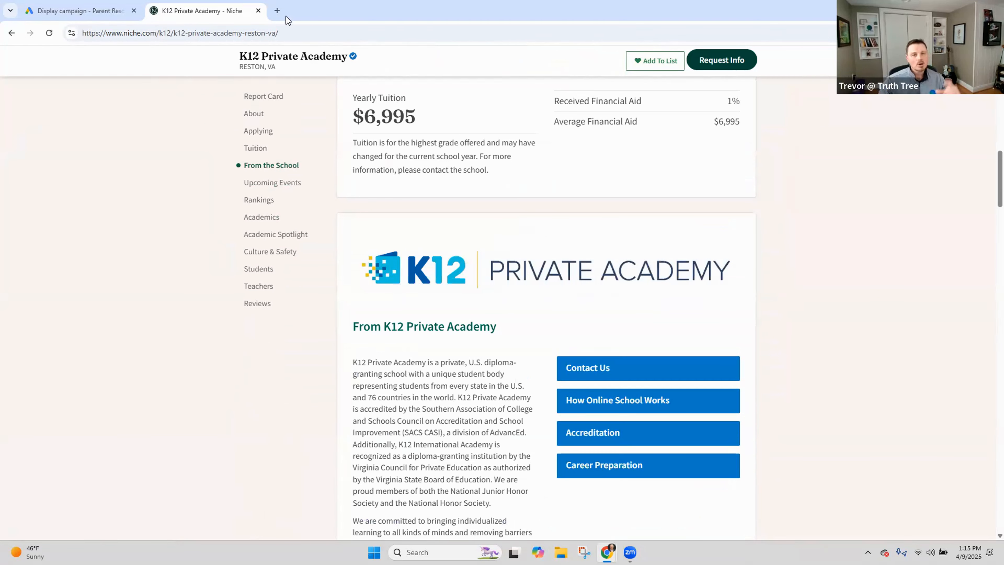
pyautogui.click(293, 35)
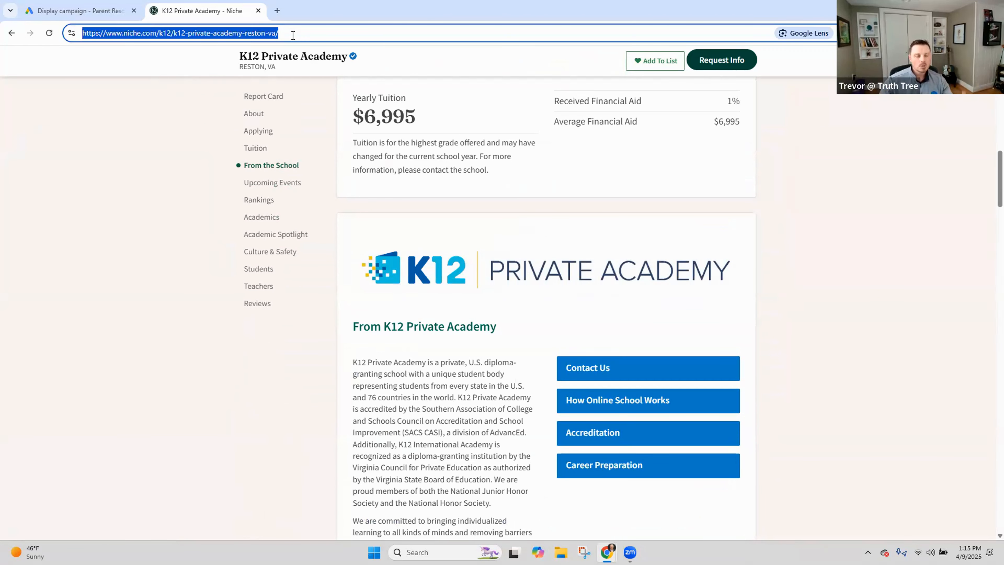
pyautogui.write('private')
pyautogui.press('Return')
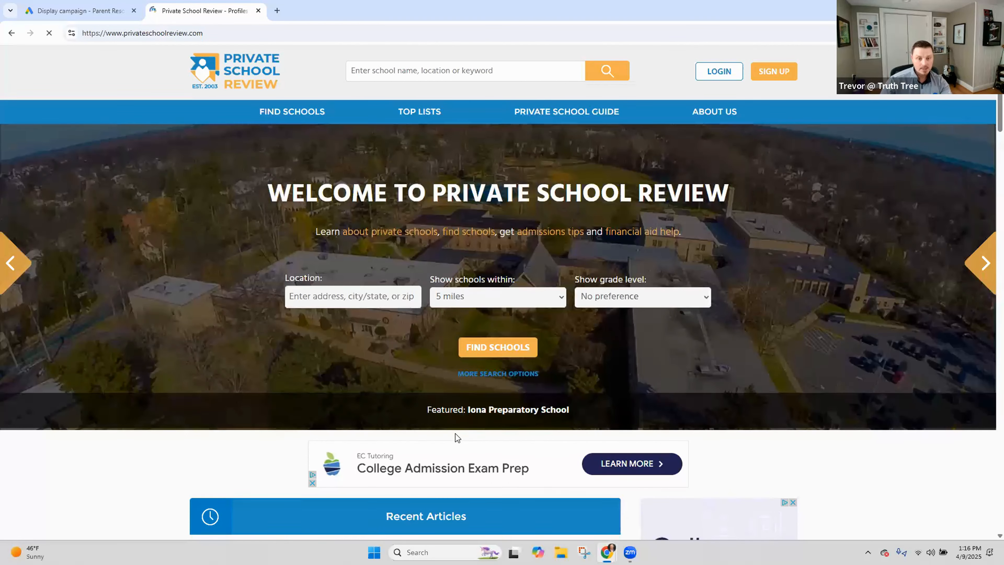
pyautogui.scroll(-1, 458, 431)
pyautogui.scroll(-4, 470, 424)
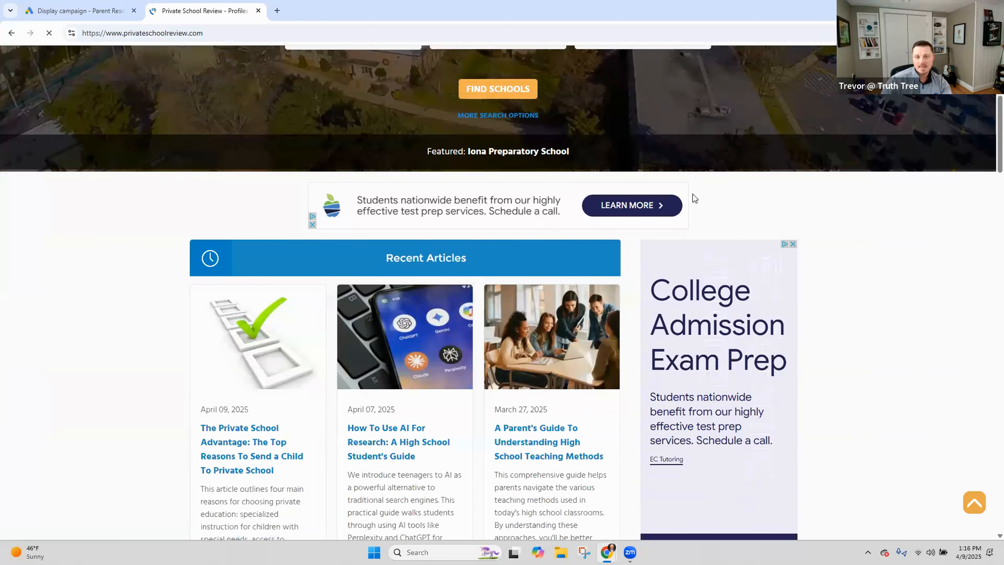
pyautogui.scroll(5, 828, 338)
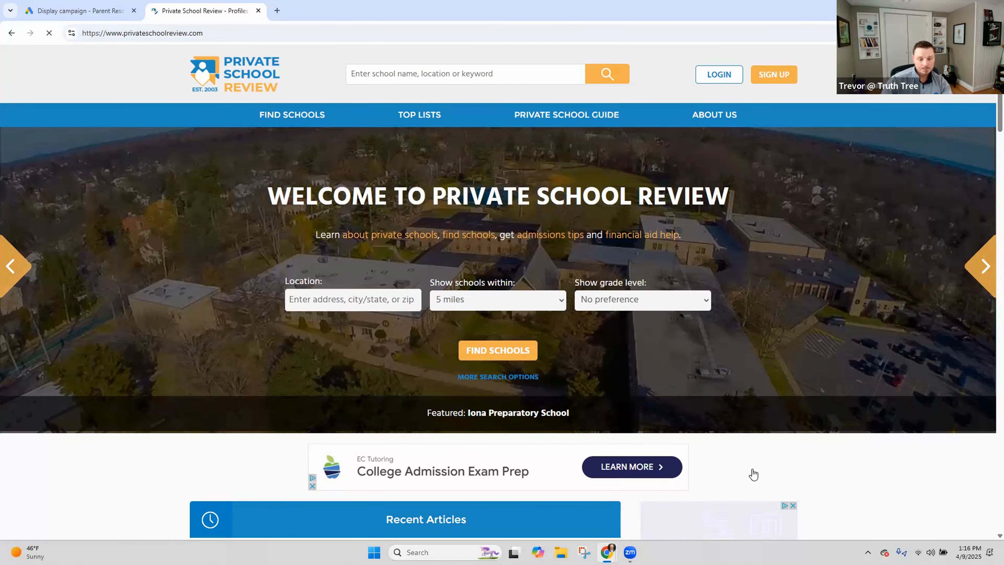
pyautogui.scroll(-5, 753, 471)
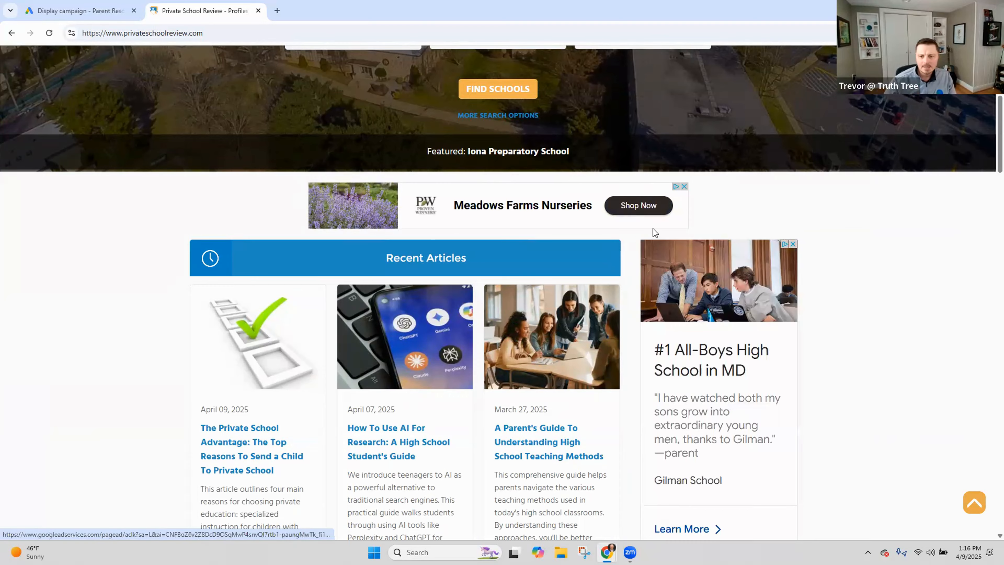
pyautogui.scroll(-1, 652, 232)
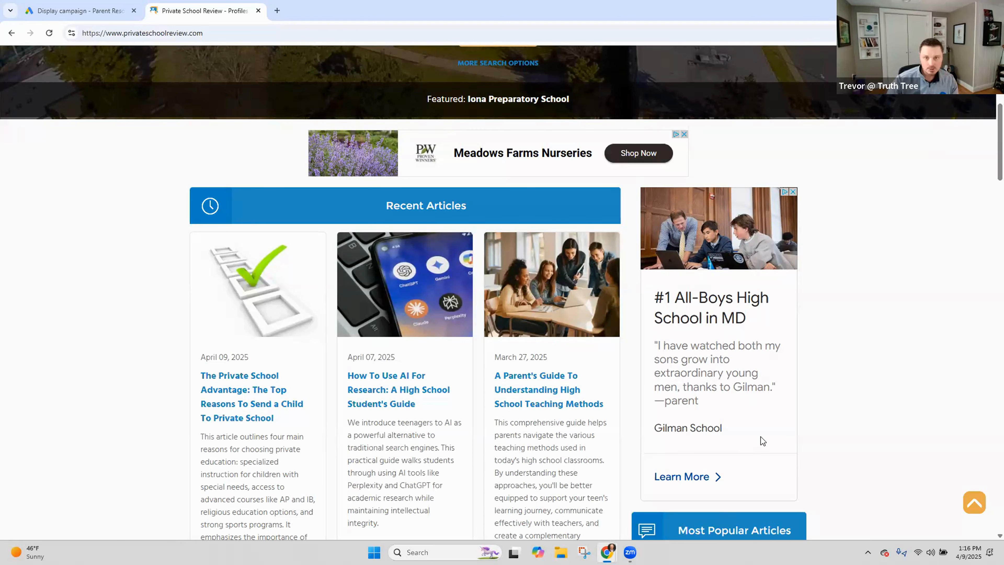
# Look through the state listings and popular articles on the Private School Review home page for further ad placements
pyautogui.scroll(-6, 762, 435)
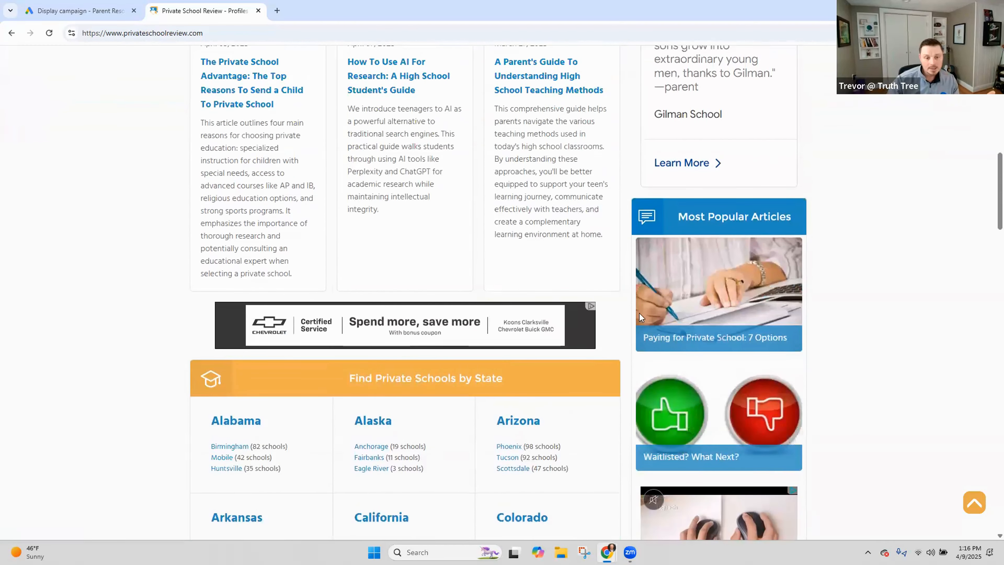
pyautogui.scroll(-4, 655, 372)
pyautogui.scroll(-20, 654, 368)
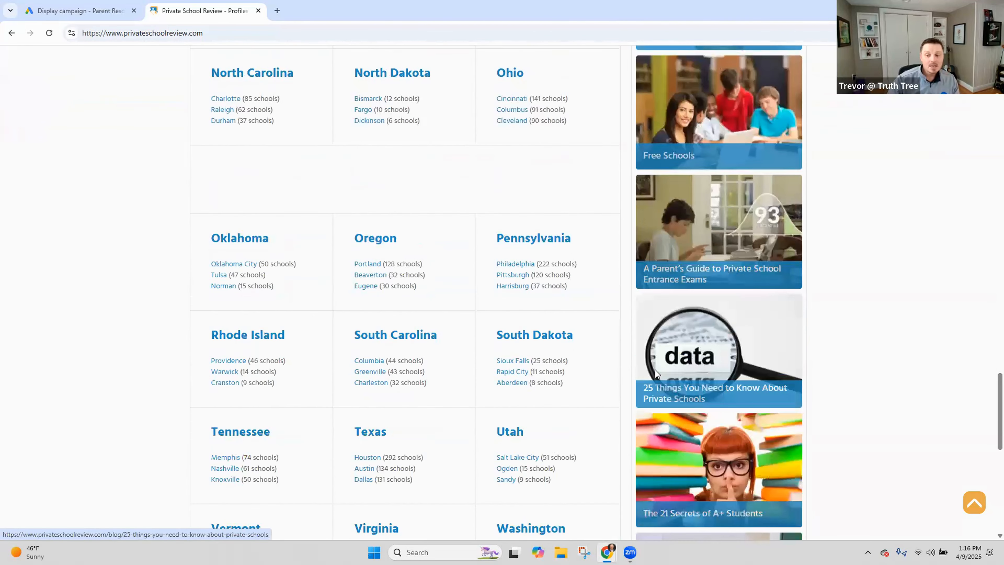
pyautogui.scroll(4, 655, 370)
pyautogui.scroll(20, 905, 252)
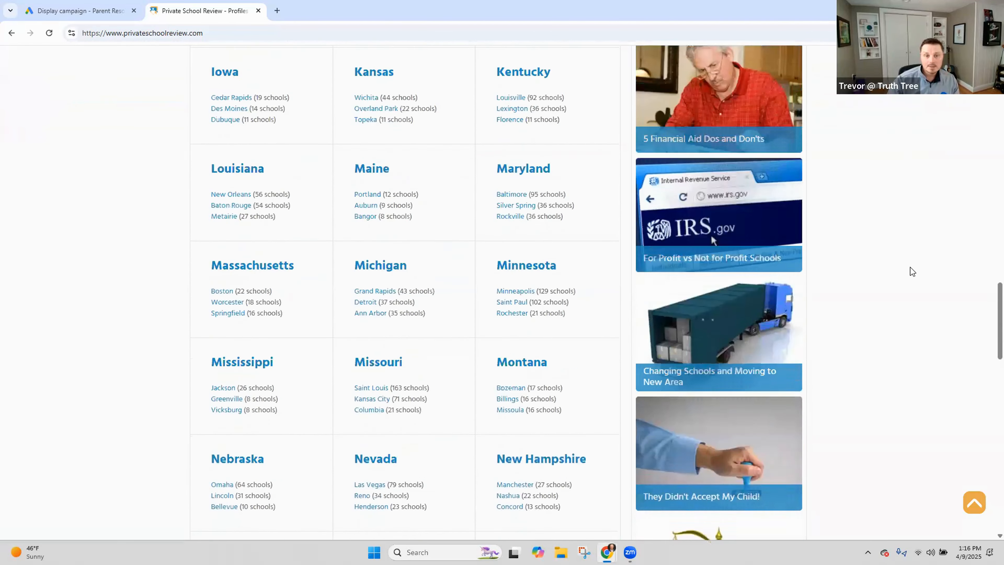
pyautogui.scroll(6, 899, 294)
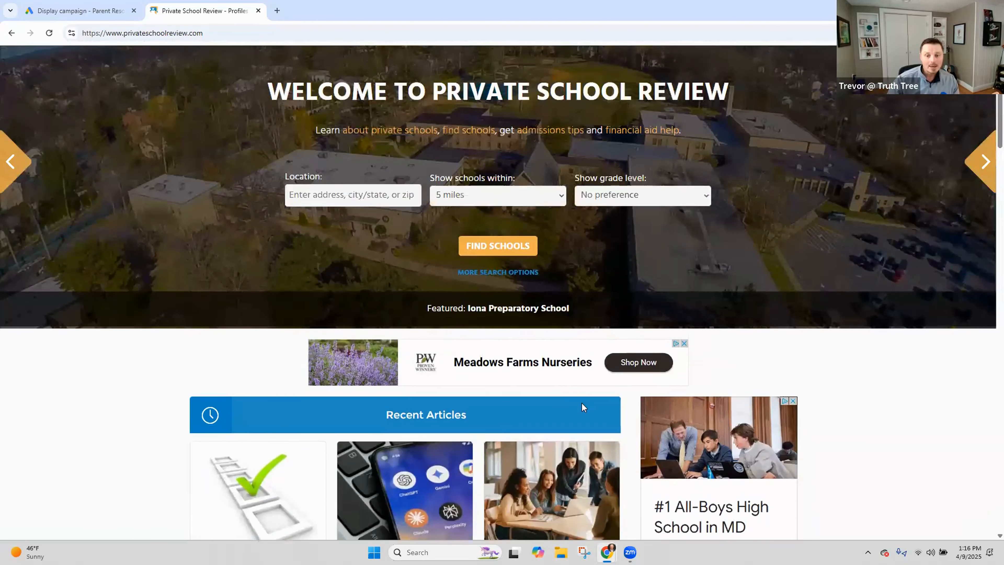
pyautogui.scroll(1, 320, 413)
pyautogui.scroll(1, 320, 413)
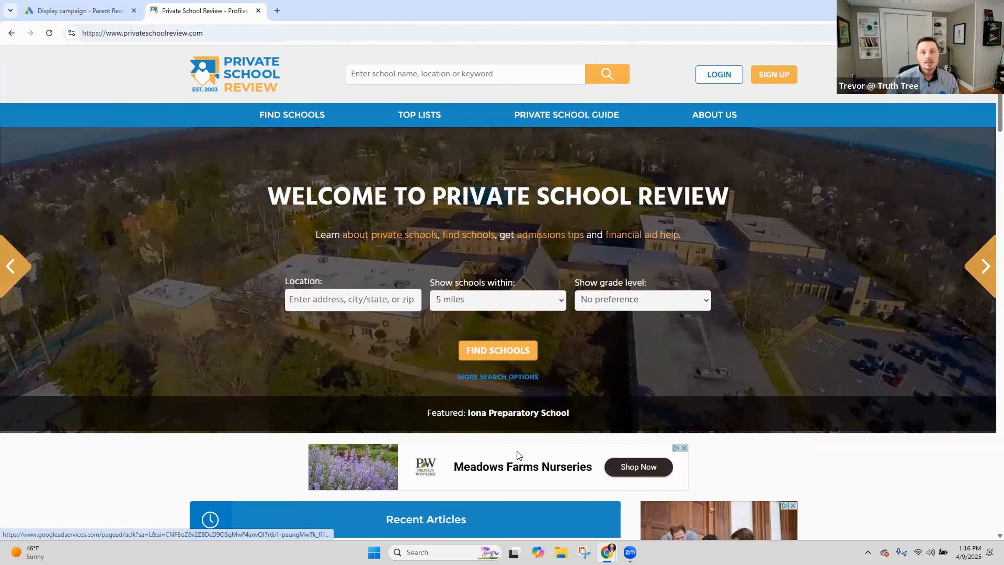
pyautogui.scroll(-10, 518, 464)
pyautogui.scroll(-10, 602, 449)
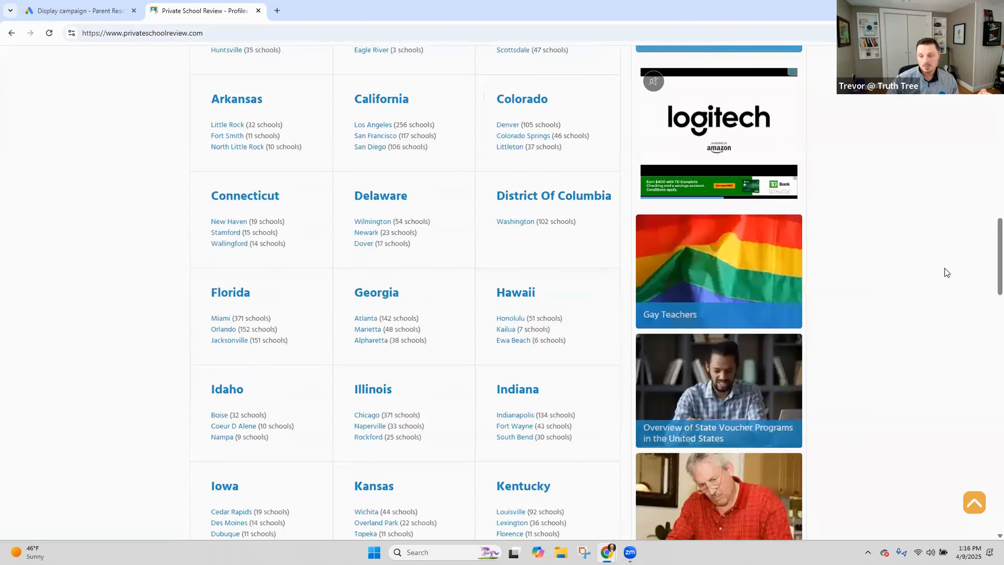
pyautogui.scroll(-1, 989, 356)
pyautogui.scroll(-20, 990, 356)
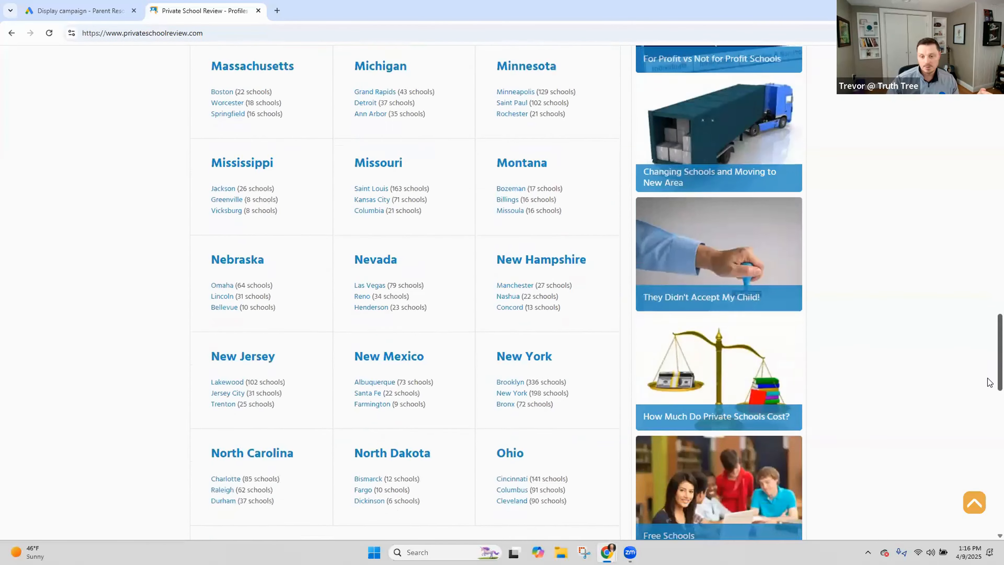
pyautogui.scroll(10, 989, 373)
pyautogui.scroll(1, 989, 373)
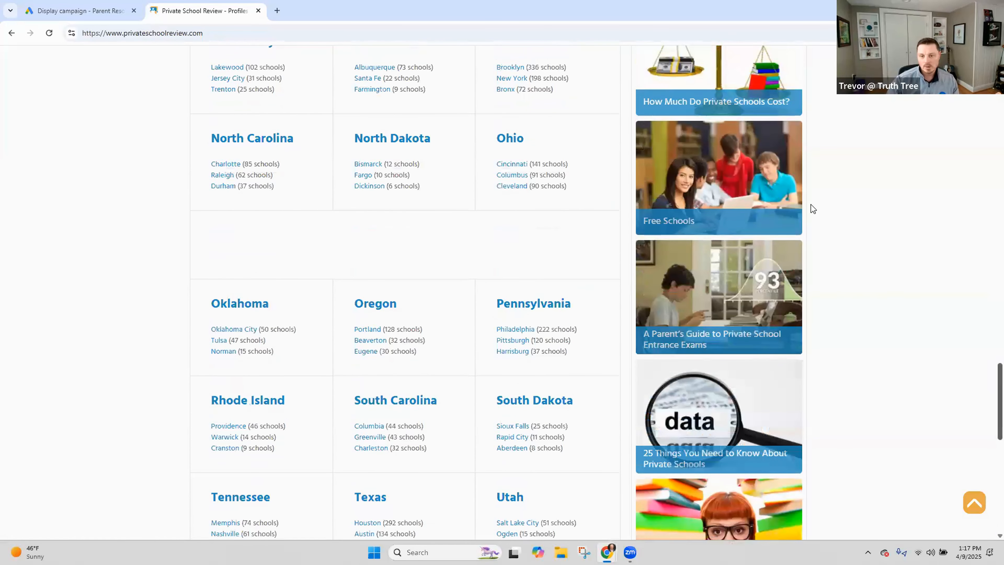
# Open the ad information of the video ad beside the state listings and close the Amazon advertising preferences page
pyautogui.moveTo(990, 392); pyautogui.dragTo(988, 233)
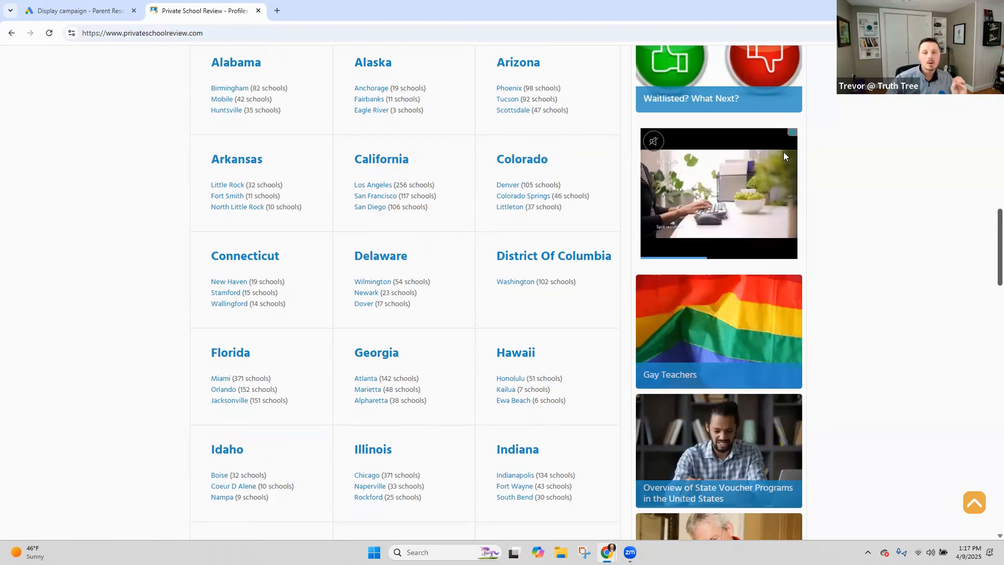
pyautogui.click(791, 135)
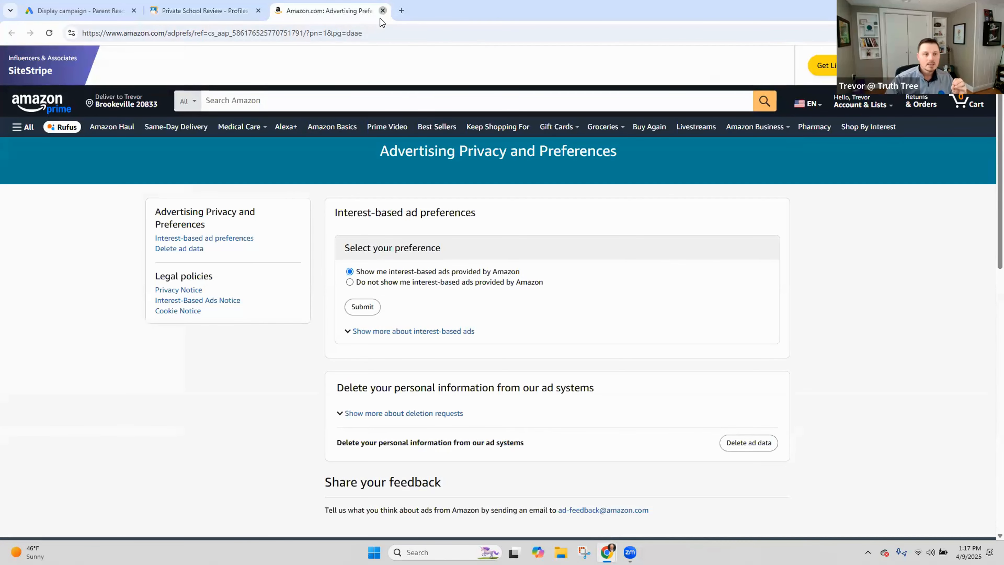
pyautogui.click(382, 11)
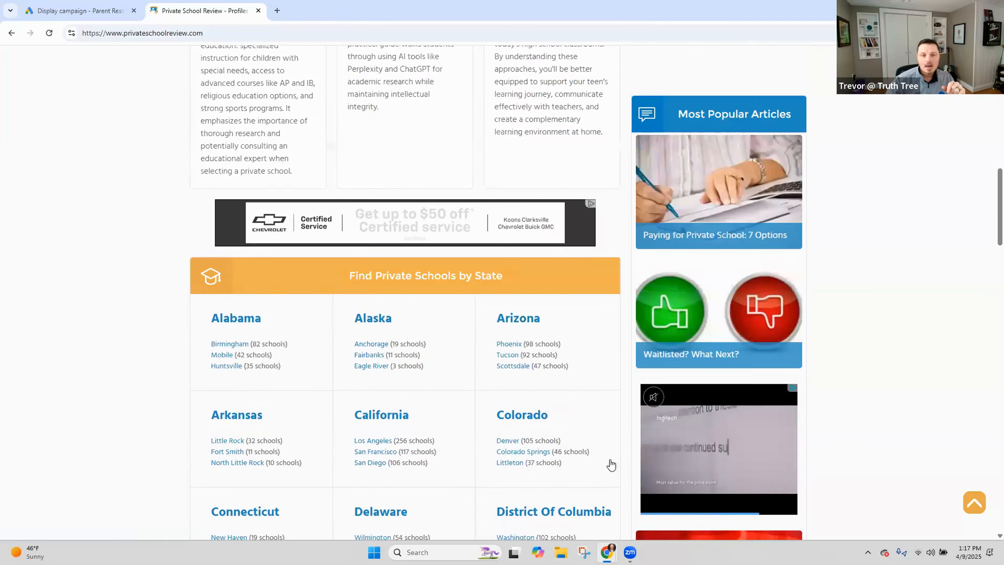
# Open the AdChoices information of the Chevrolet ad beside the recent articles, check who served it, and close it
pyautogui.scroll(15, 613, 461)
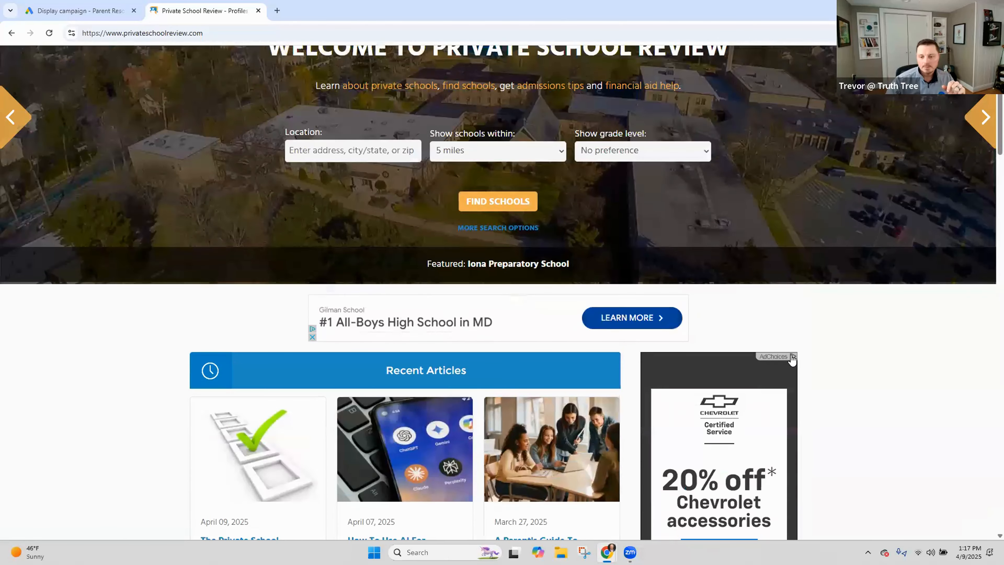
pyautogui.click(791, 358)
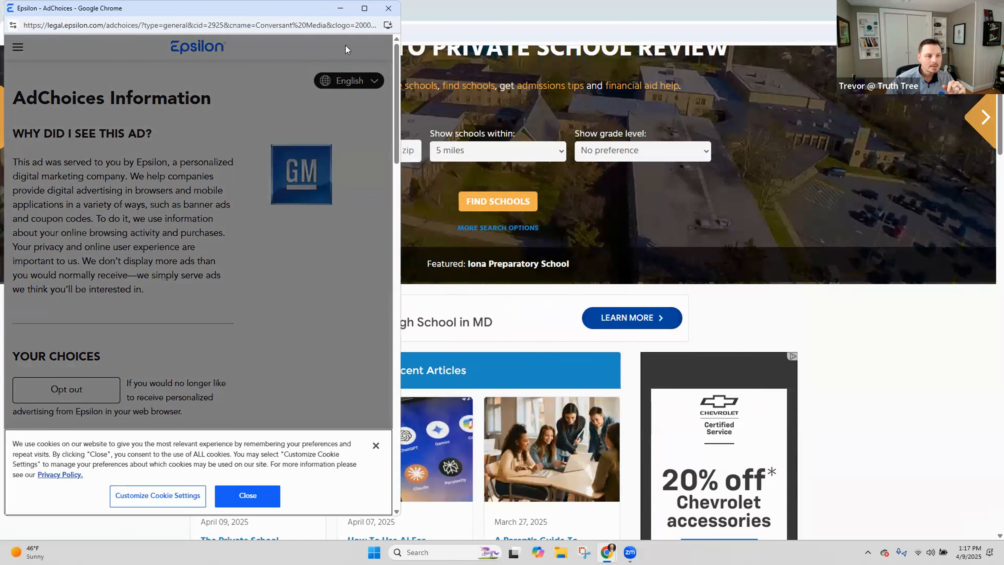
pyautogui.click(378, 26)
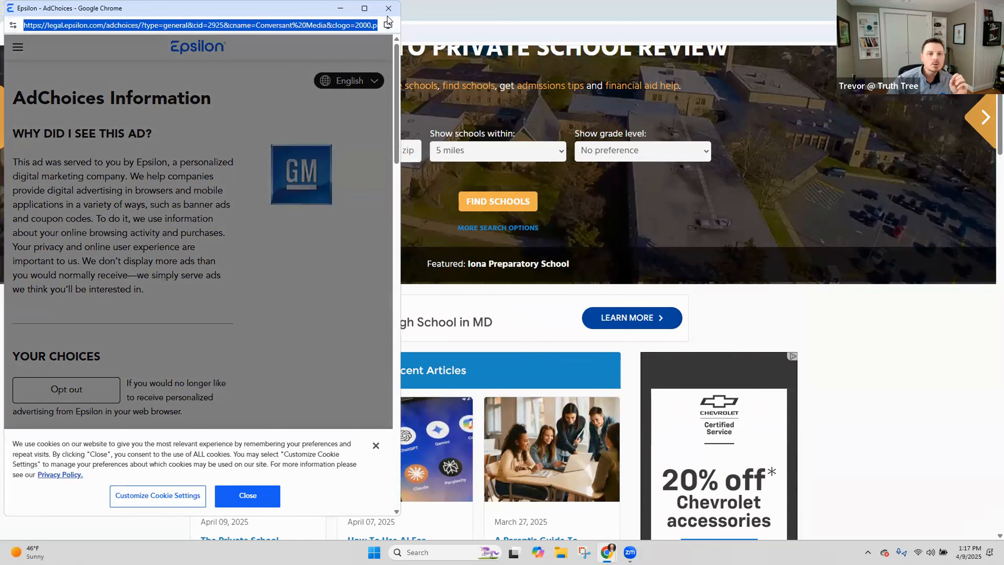
pyautogui.click(388, 8)
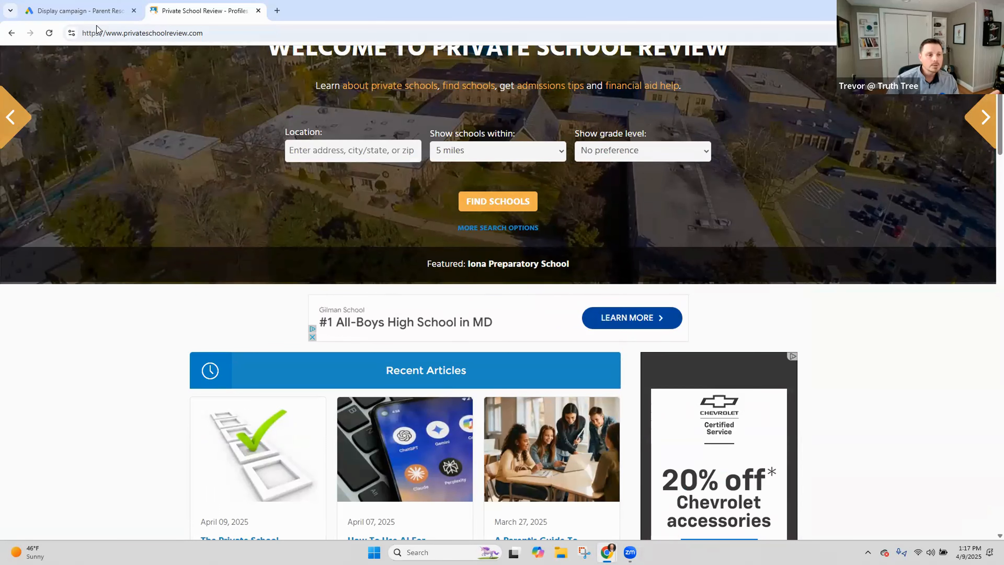
# Check the entered placements in the Google Ads campaign, and search Google for "parent resources in thousand oaks ca"
pyautogui.click(79, 11)
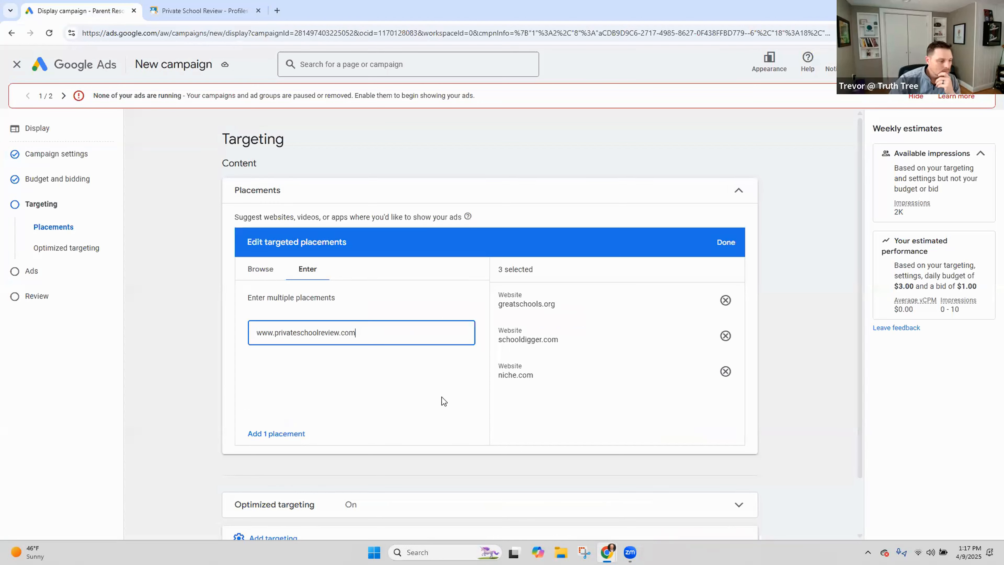
pyautogui.tripleClick(376, 333)
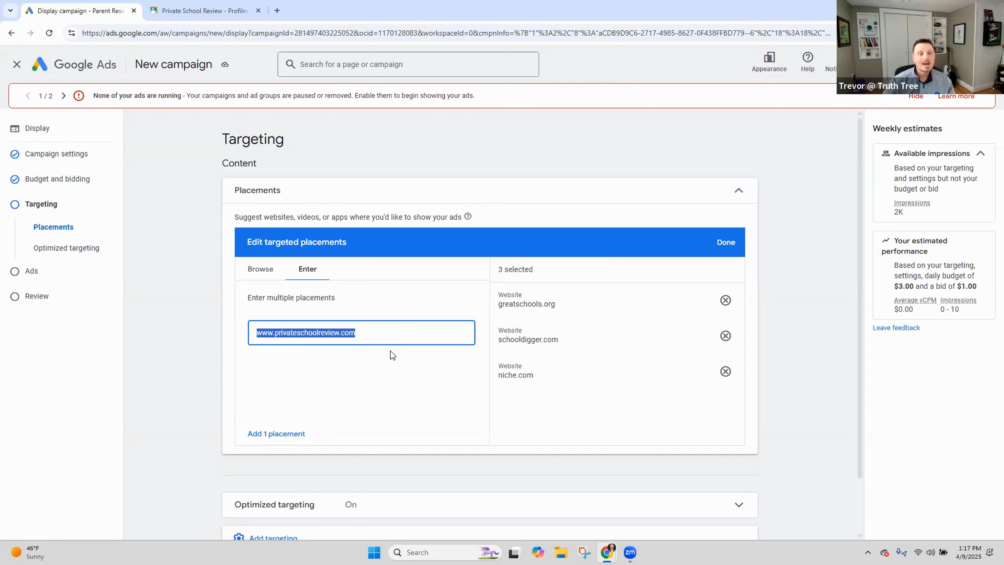
pyautogui.click(228, 9)
pyautogui.click(260, 32)
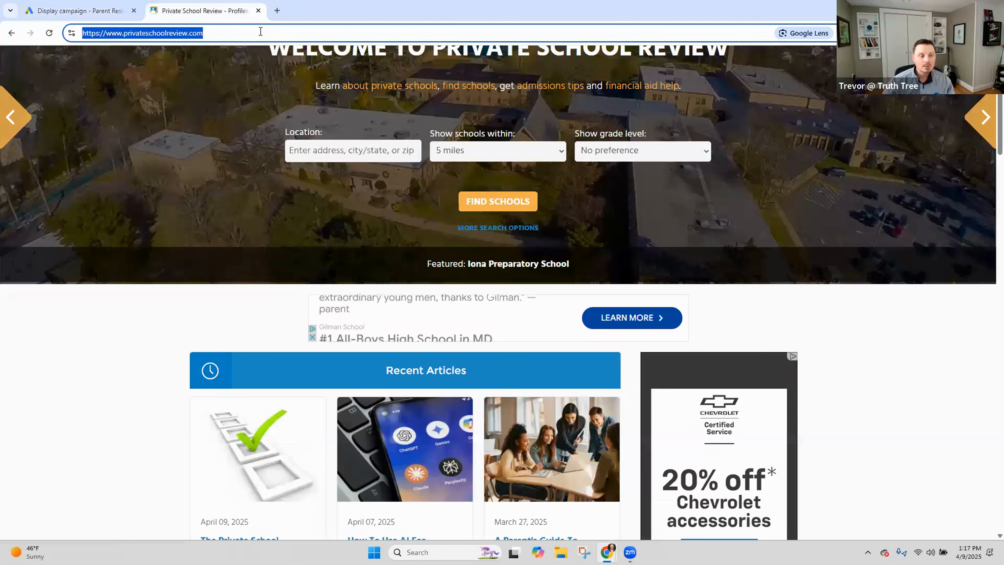
pyautogui.write('parent r')
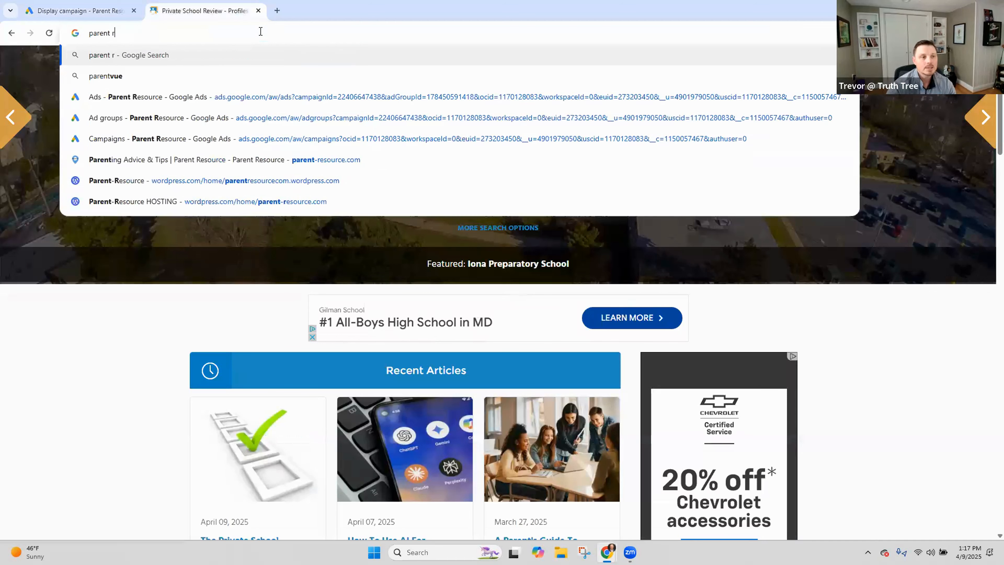
pyautogui.write('esources in ')
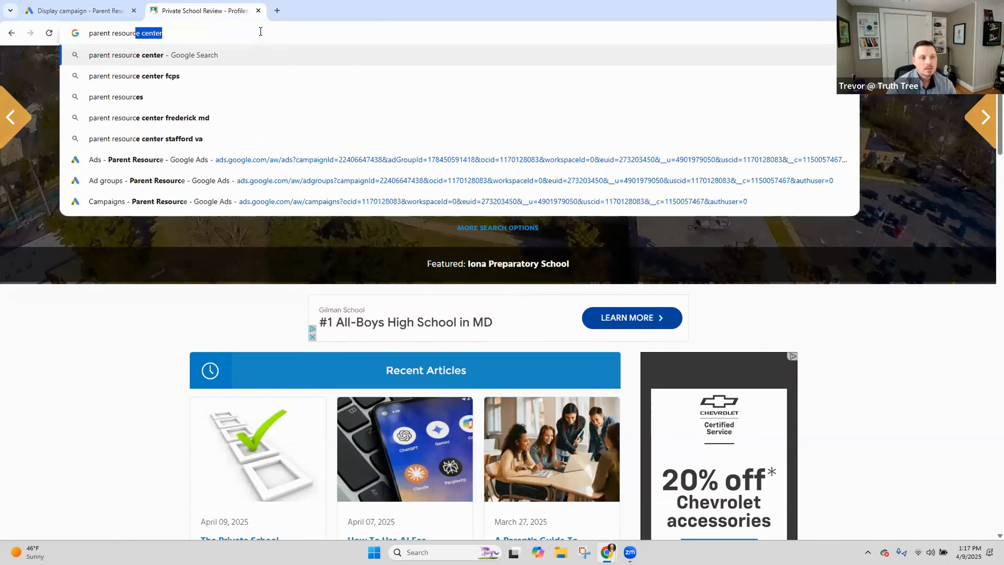
pyautogui.write('thousand oaks ca')
pyautogui.press('Return')
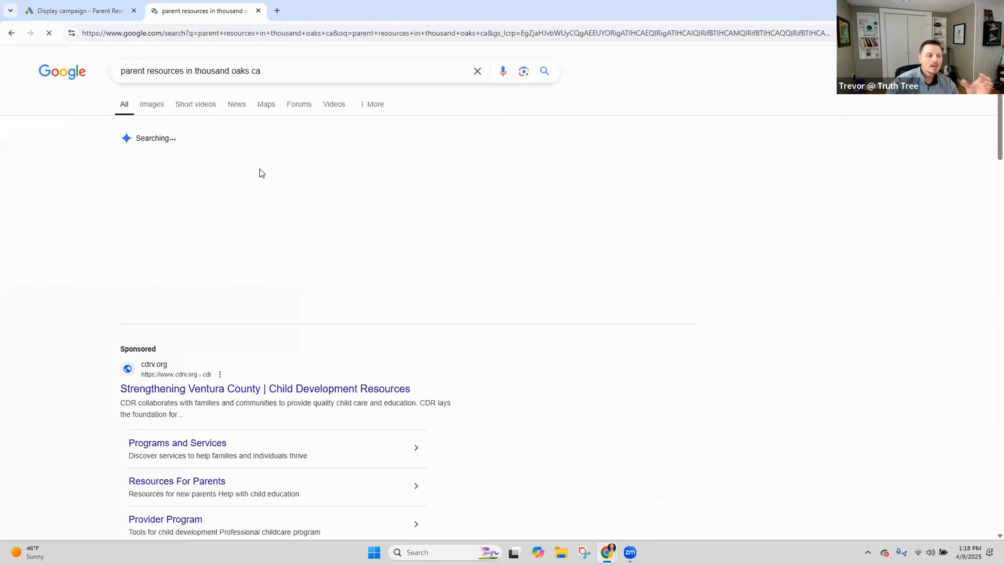
# Open the Psychology Today parenting support groups page for Thousand Oaks, examine its heading, and return to the search results
pyautogui.scroll(-10, 247, 256)
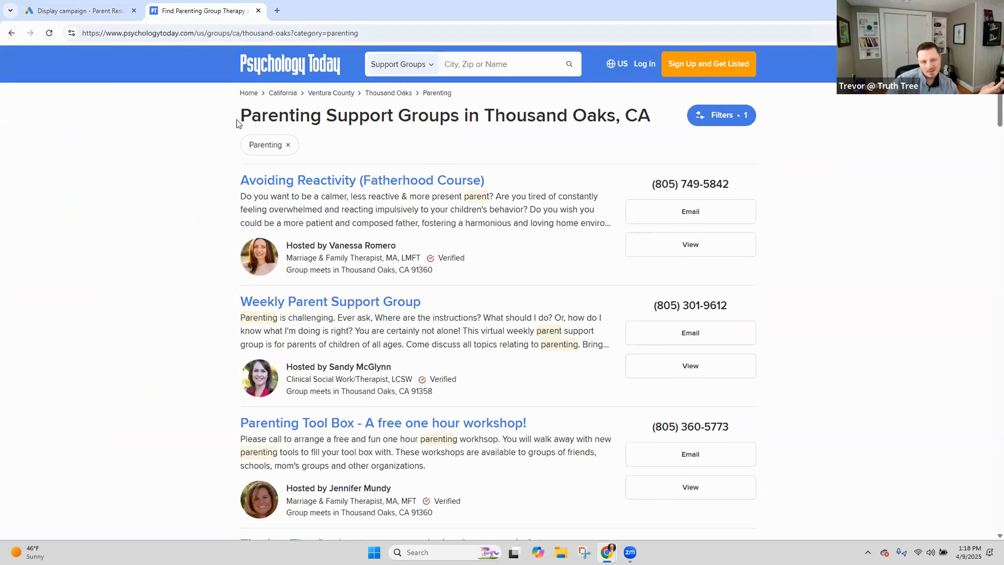
pyautogui.moveTo(241, 115); pyautogui.dragTo(651, 116)
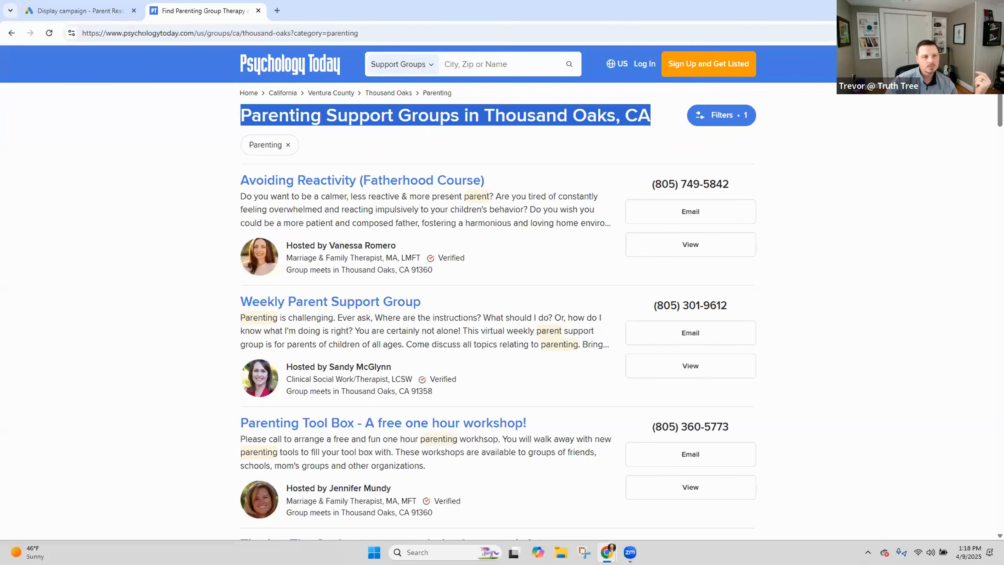
pyautogui.click(11, 33)
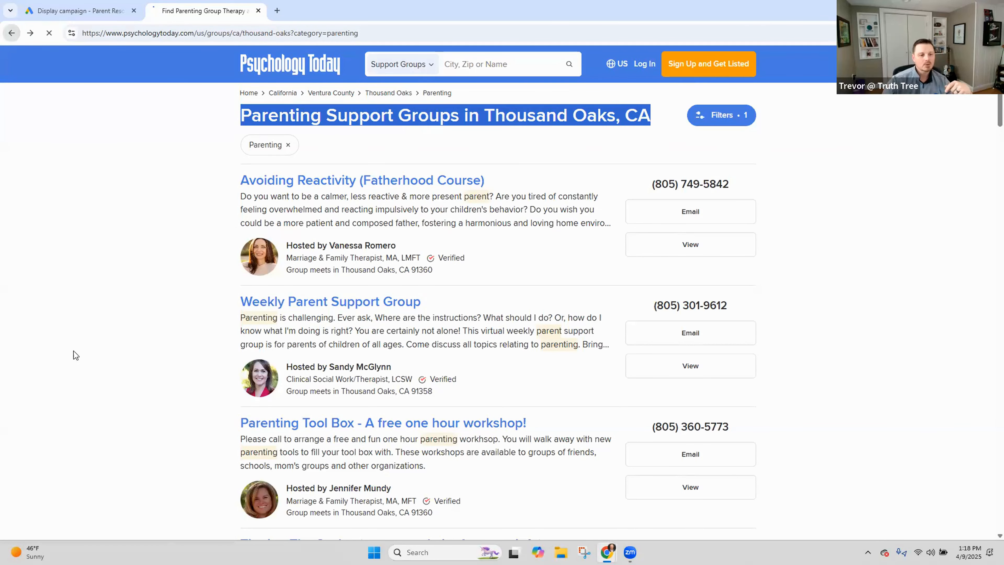
# Open the Child Development Resources of Ventura County site from the results and look through its home page for ad placements
pyautogui.scroll(-2, 104, 341)
pyautogui.scroll(-5, 197, 302)
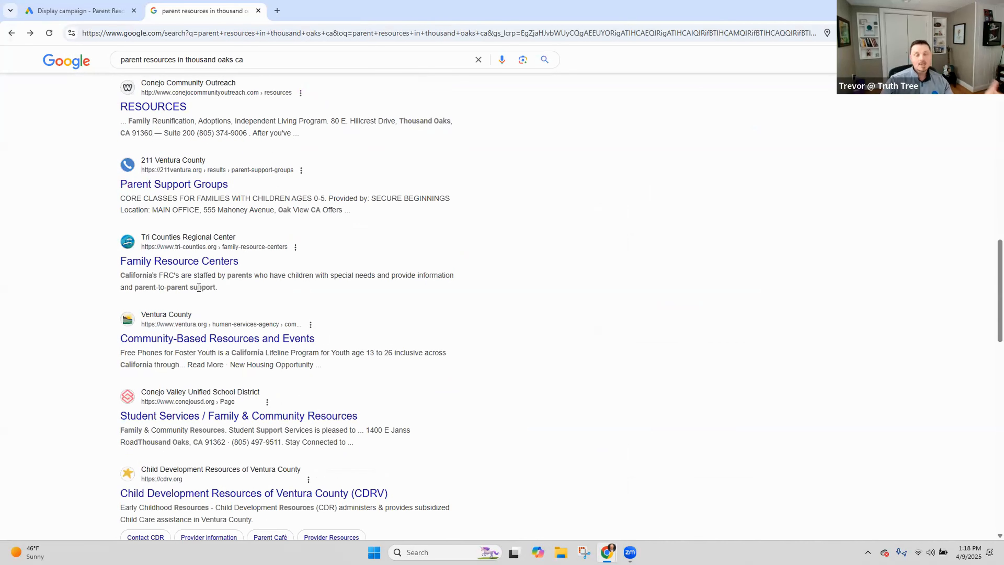
pyautogui.scroll(-4, 181, 298)
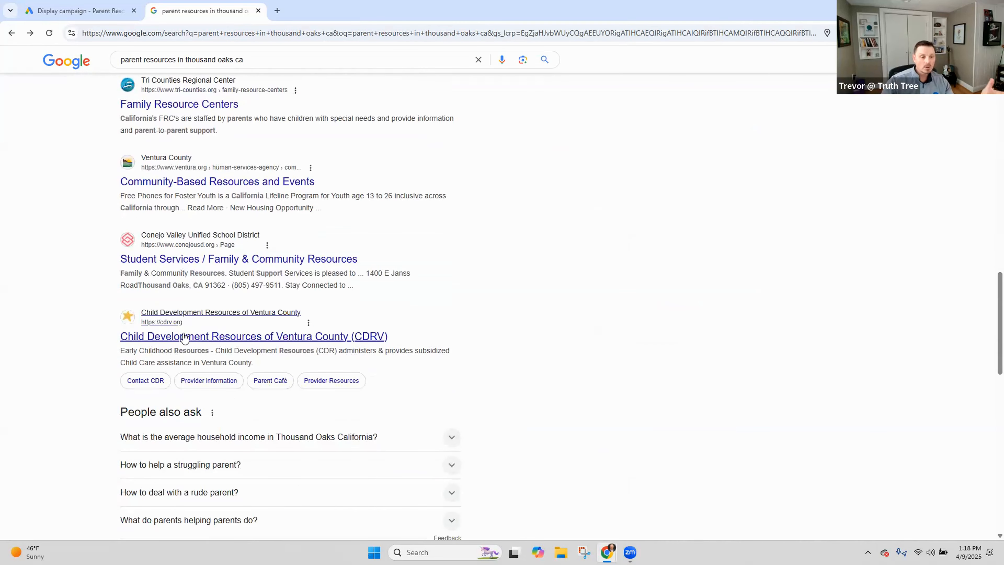
pyautogui.click(185, 336)
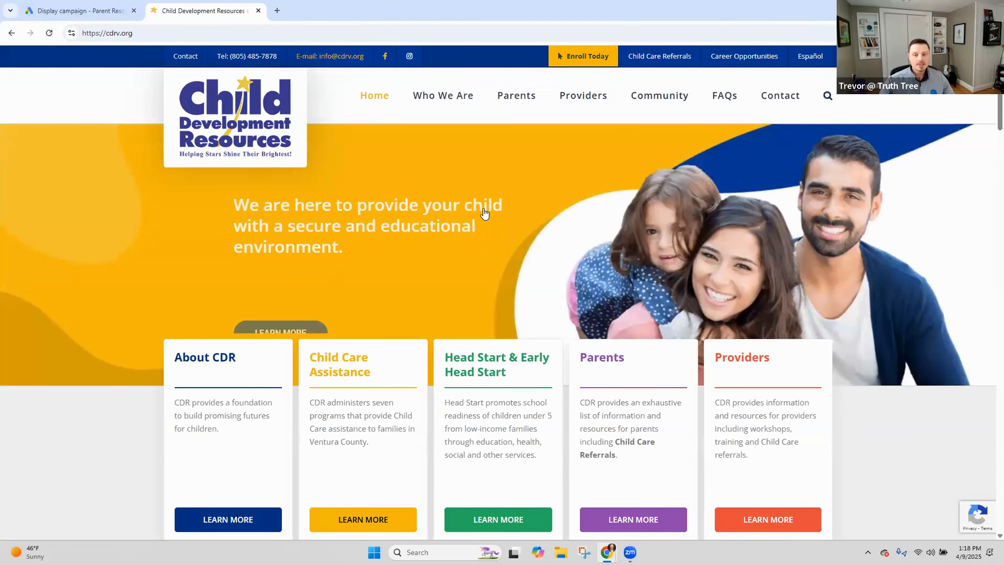
pyautogui.scroll(-7, 486, 213)
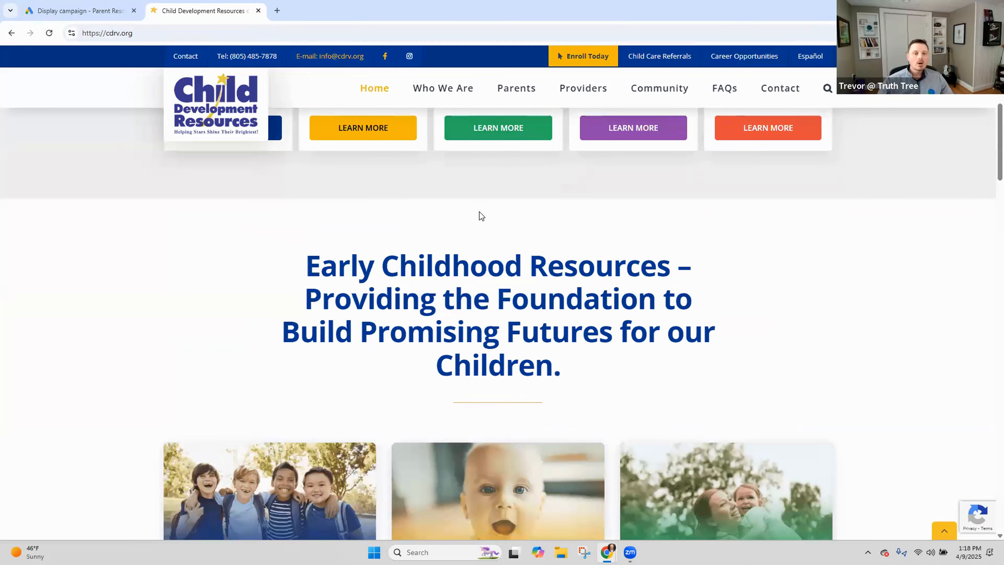
pyautogui.scroll(-8, 479, 213)
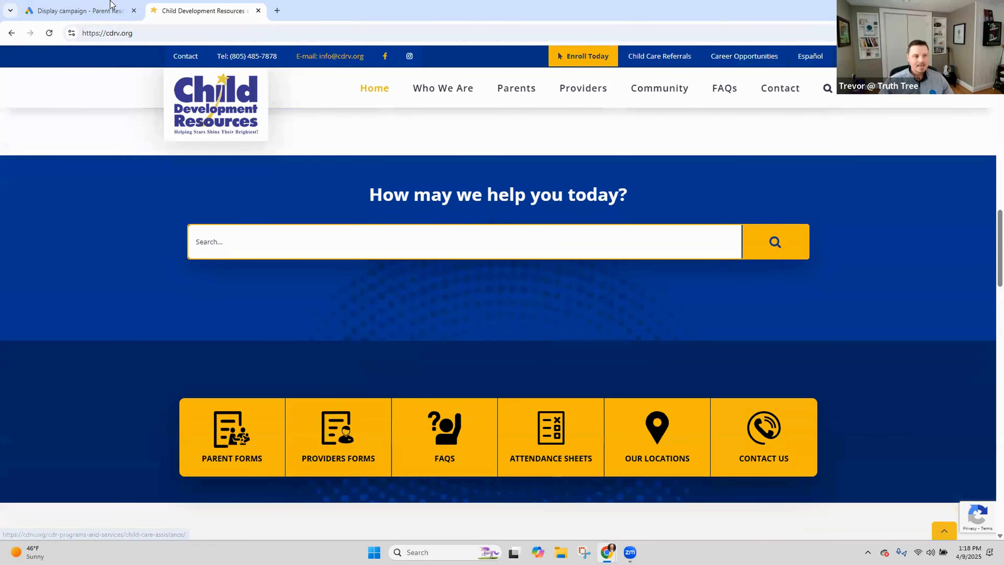
pyautogui.click(79, 10)
pyautogui.click(203, 11)
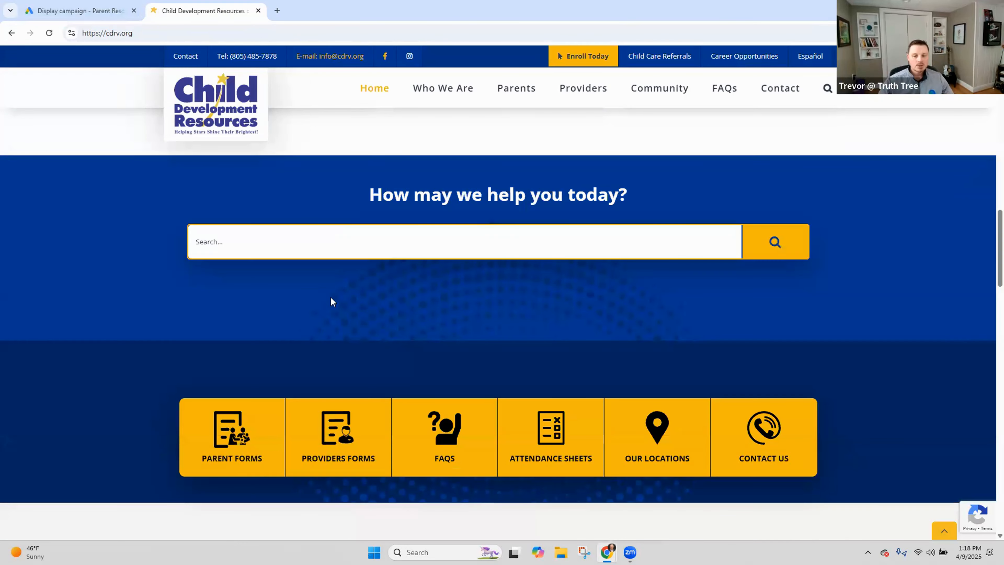
pyautogui.scroll(-6, 332, 297)
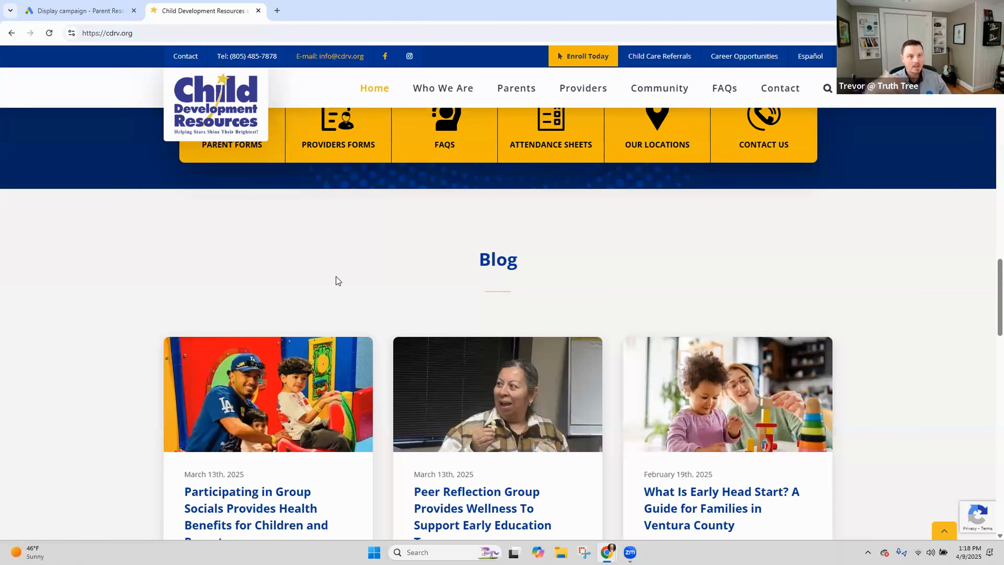
# Return to the Google Ads campaign and collapse the Placements section
pyautogui.click(47, 11)
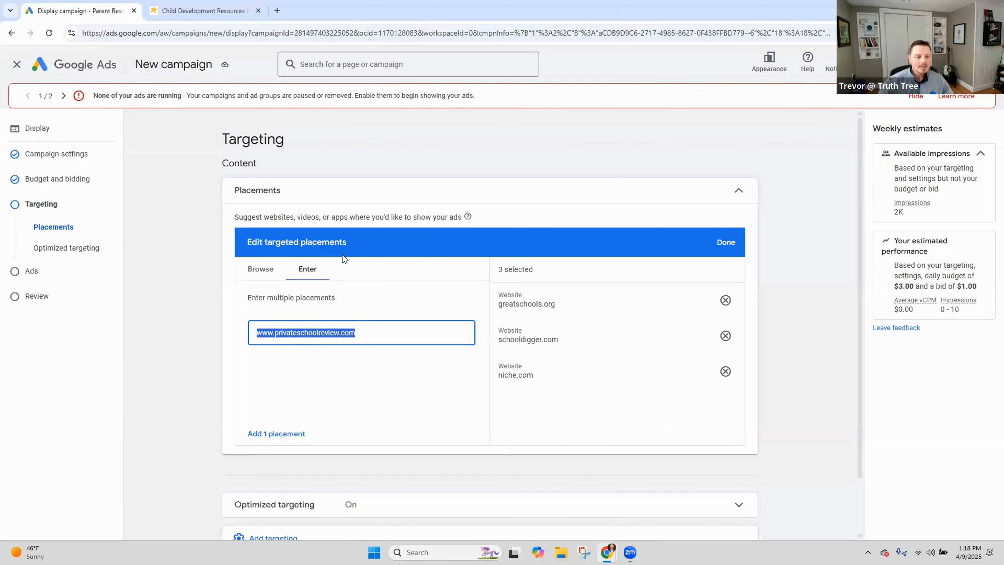
pyautogui.click(739, 191)
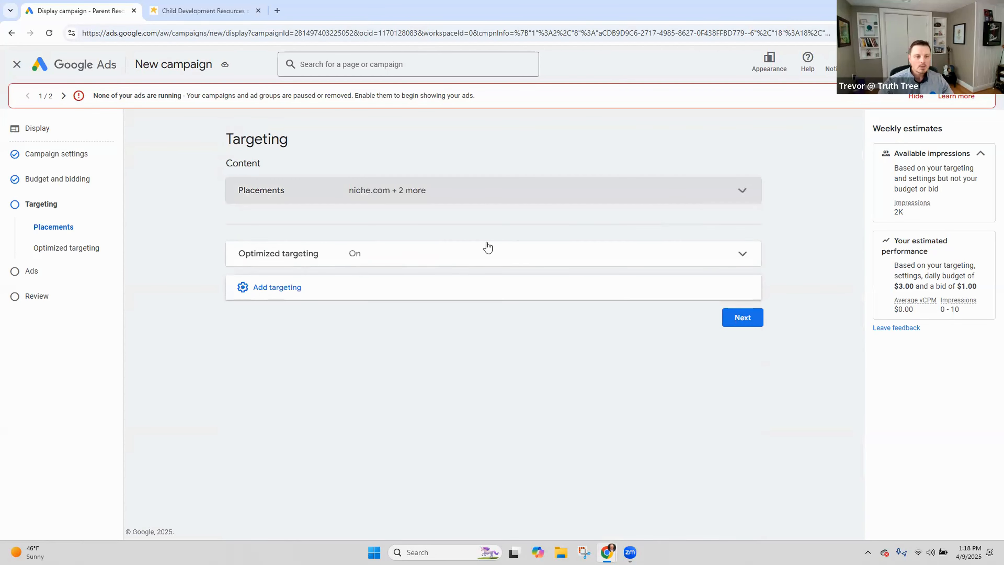
pyautogui.click(730, 199)
pyautogui.click(728, 197)
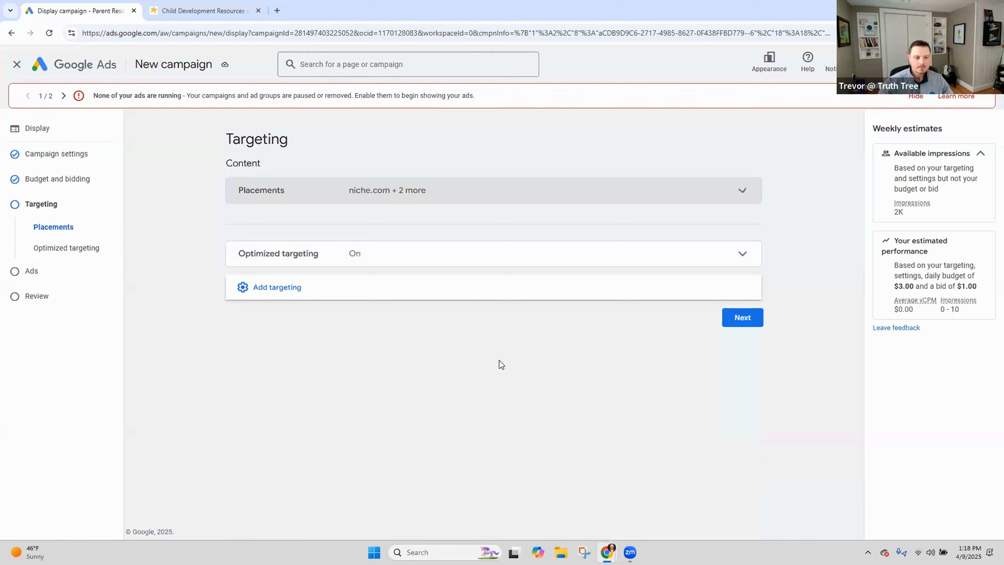
# Add audience segment targeting with the Primary & Secondary Schools (K-12) and Early Childhood Education segments
pyautogui.click(460, 292)
pyautogui.click(448, 314)
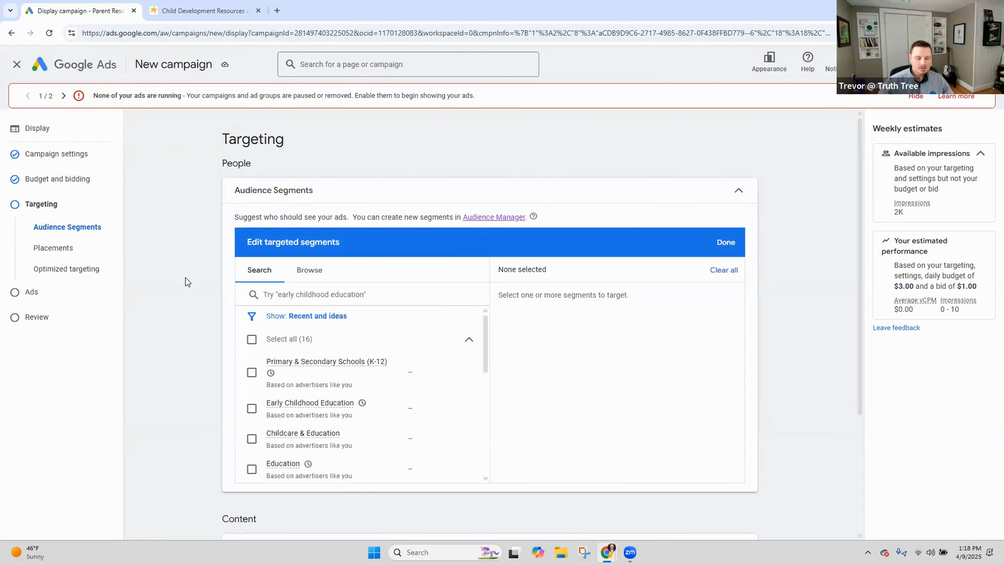
pyautogui.scroll(-1, 185, 278)
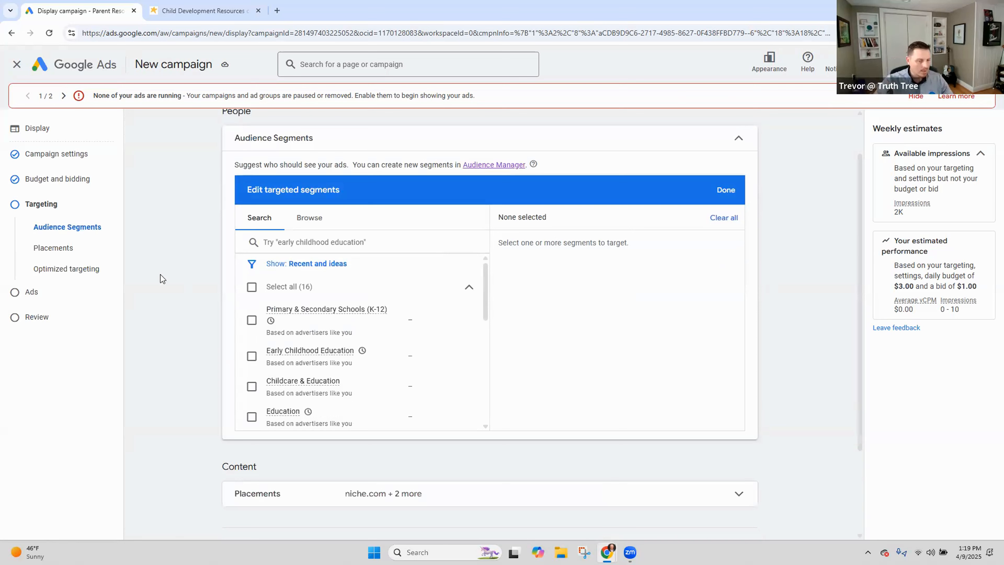
pyautogui.click(252, 326)
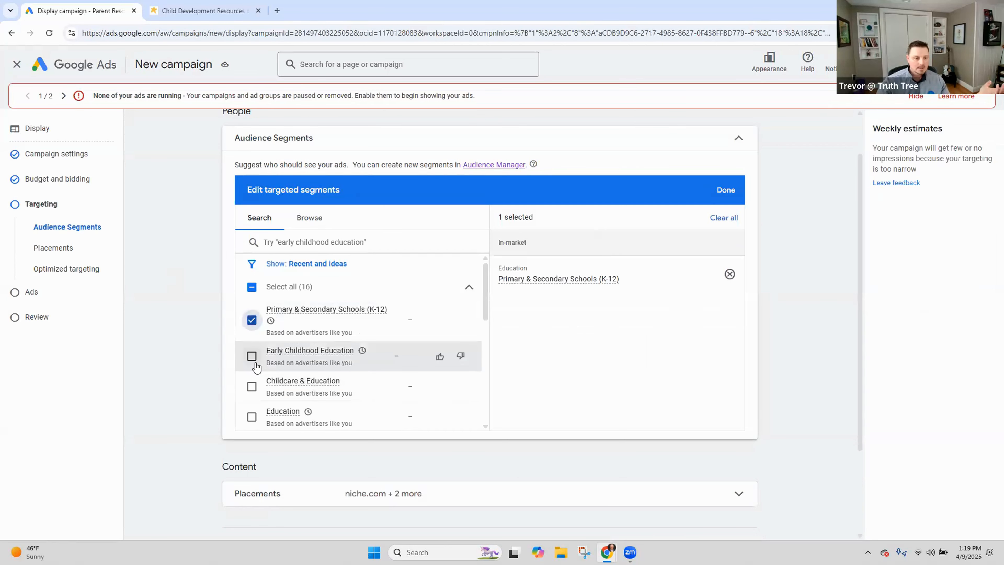
pyautogui.click(252, 356)
pyautogui.scroll(-1, 255, 363)
pyautogui.scroll(-5, 255, 362)
pyautogui.scroll(-3, 429, 440)
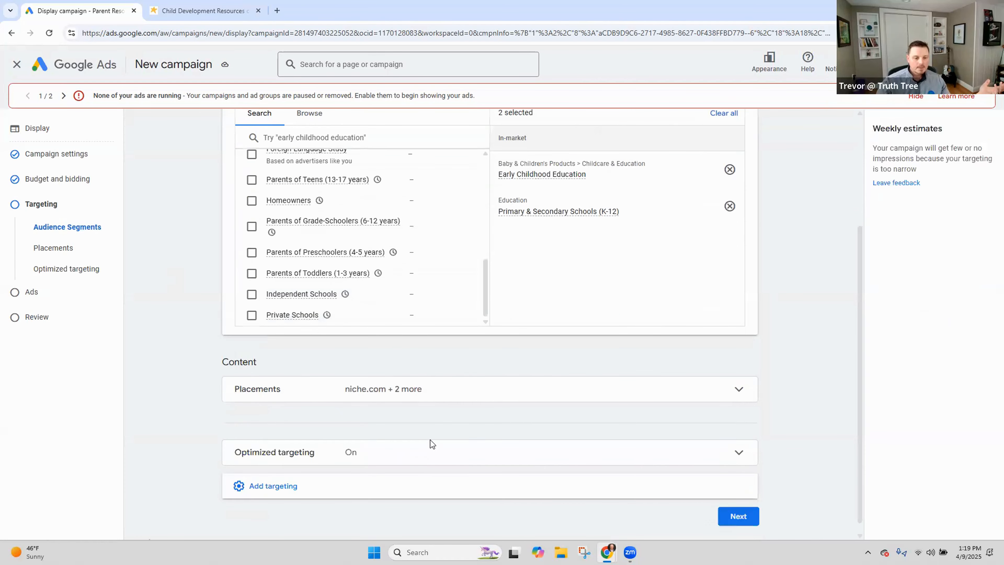
# Expand the Placements and Optimized targeting sections and review their settings
pyautogui.click(470, 382)
pyautogui.scroll(-4, 470, 379)
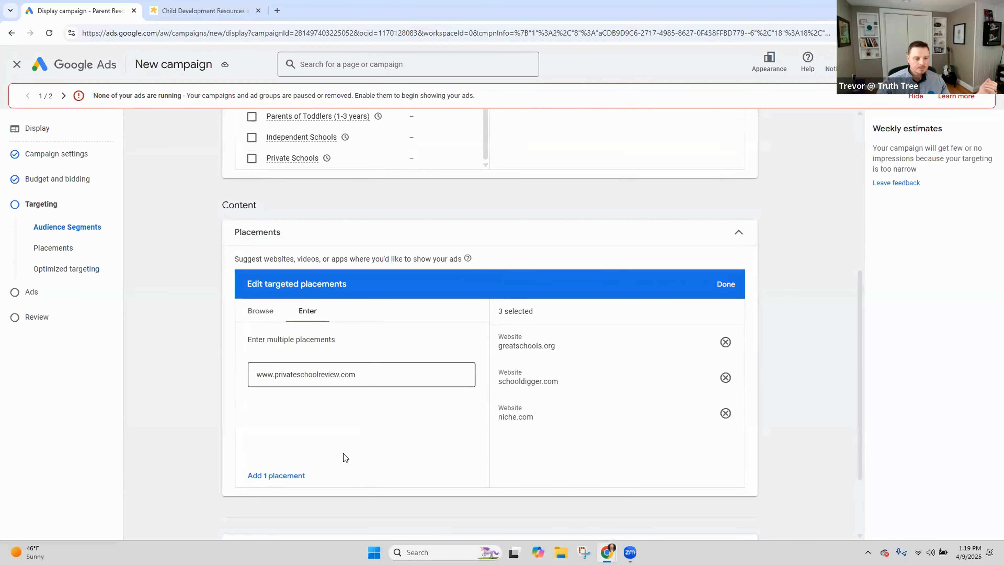
pyautogui.scroll(-1, 355, 443)
pyautogui.click(363, 451)
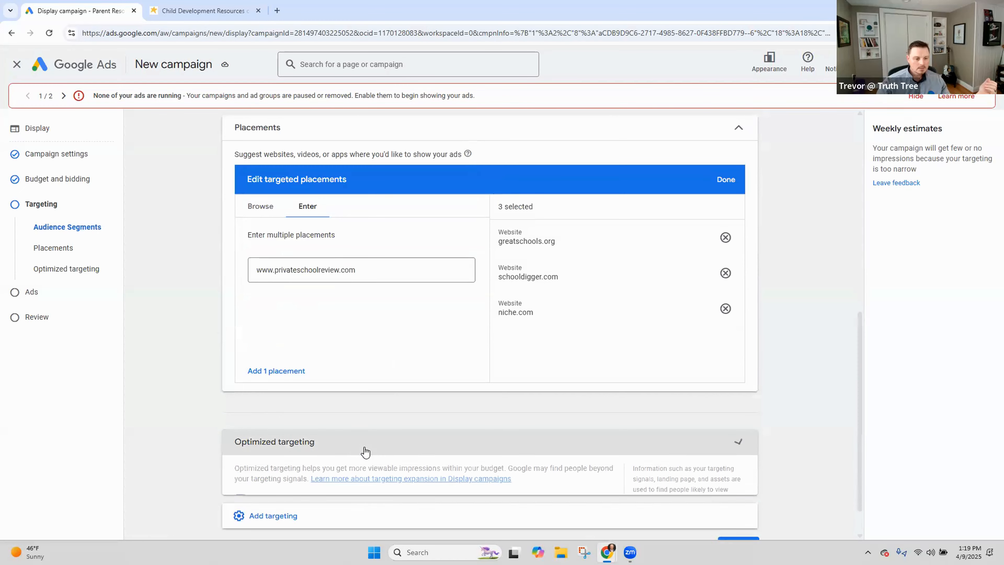
pyautogui.scroll(-4, 363, 451)
# Add demographic targeting and exclude the 18 - 24, 55 - 64 and 65+ age groups
pyautogui.click(366, 474)
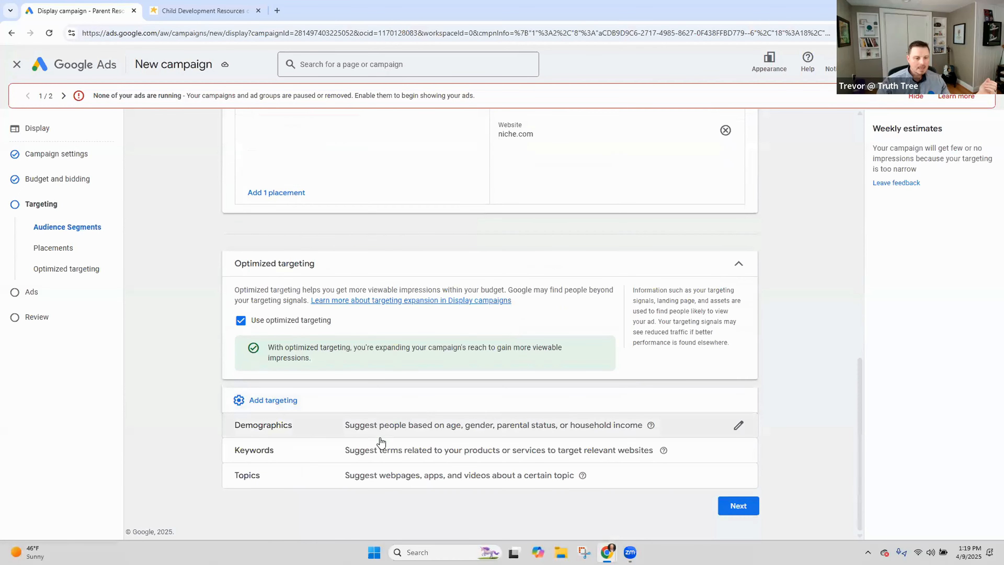
pyautogui.click(734, 425)
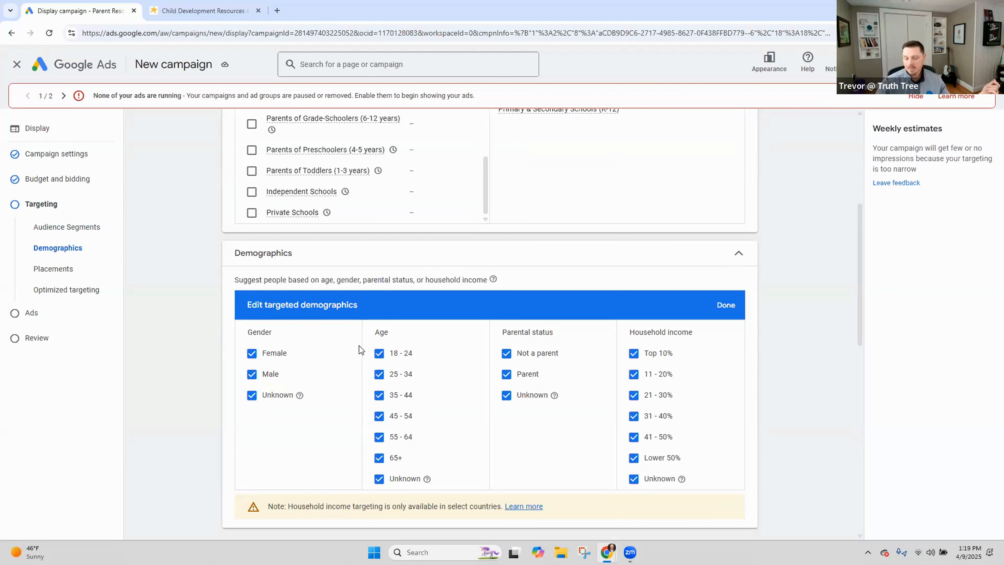
pyautogui.click(380, 354)
pyautogui.click(380, 438)
pyautogui.click(380, 457)
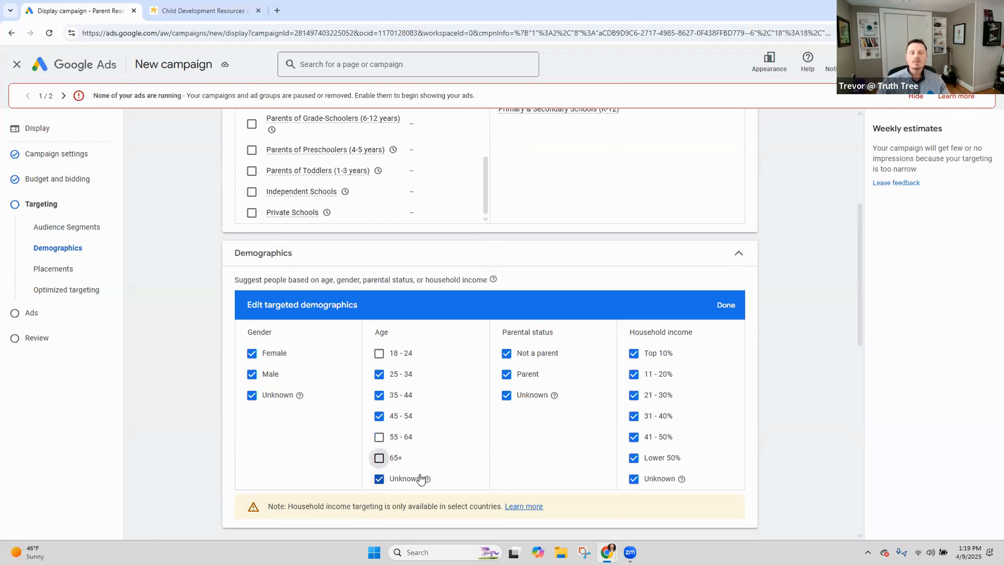
# Limit the household income targeting to the Top 10% by excluding all lower income brackets and Unknown
pyautogui.moveTo(433, 479); pyautogui.dragTo(393, 483)
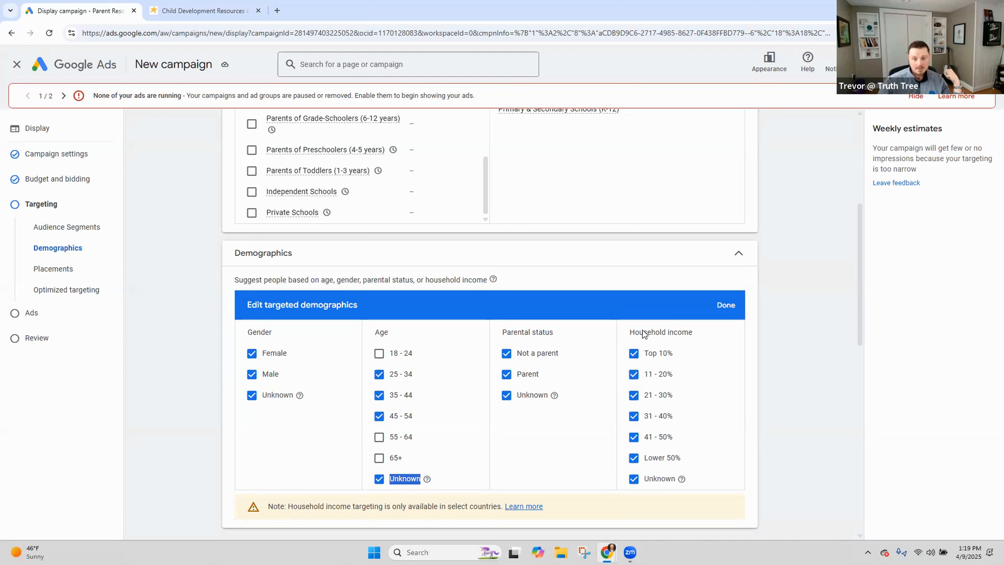
pyautogui.click(634, 373)
pyautogui.click(634, 395)
pyautogui.click(634, 416)
pyautogui.click(634, 436)
pyautogui.click(633, 458)
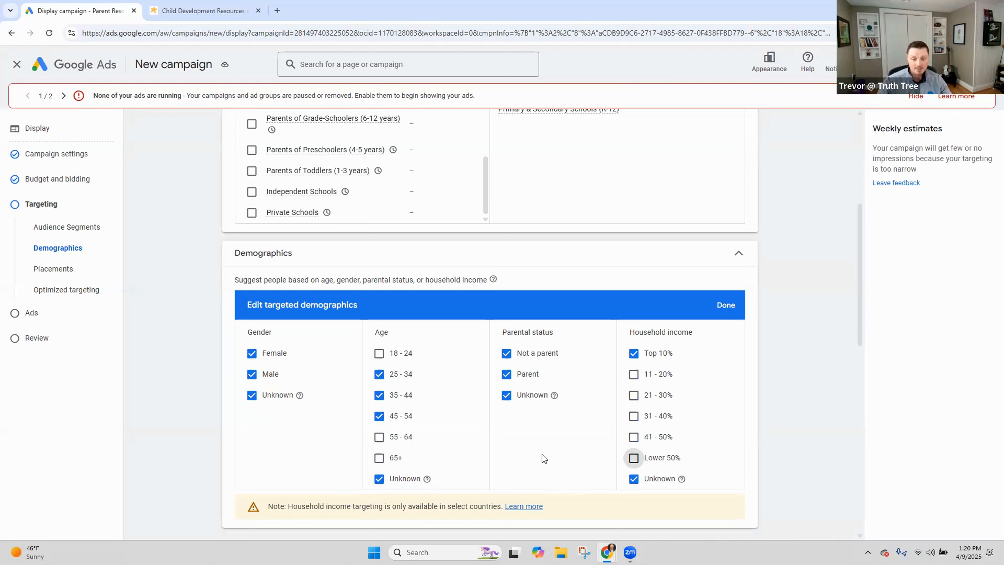
pyautogui.click(633, 478)
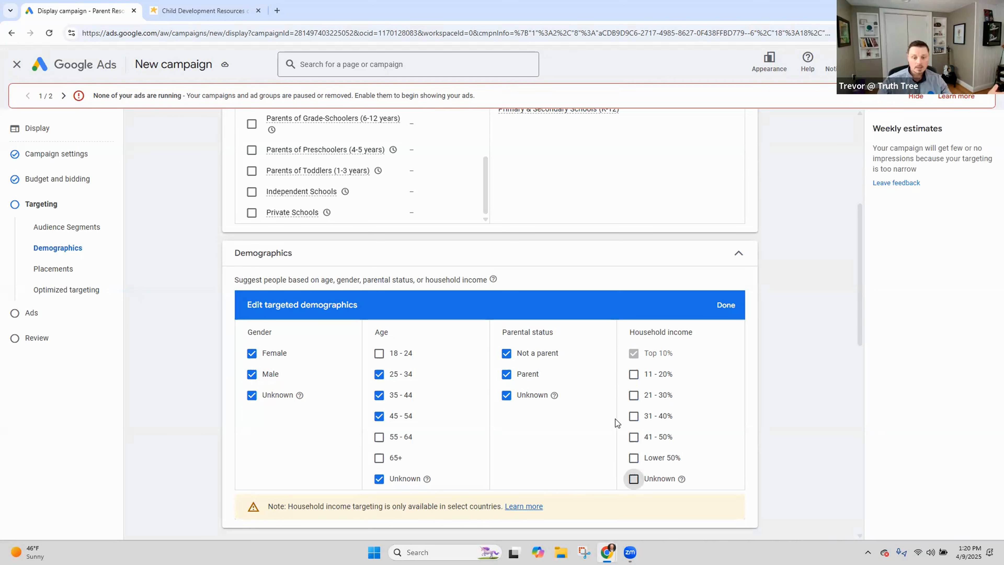
# Review the selected audience segments, demographic choices and targeted placements of the new campaign
pyautogui.scroll(4, 615, 400)
pyautogui.scroll(2, 615, 400)
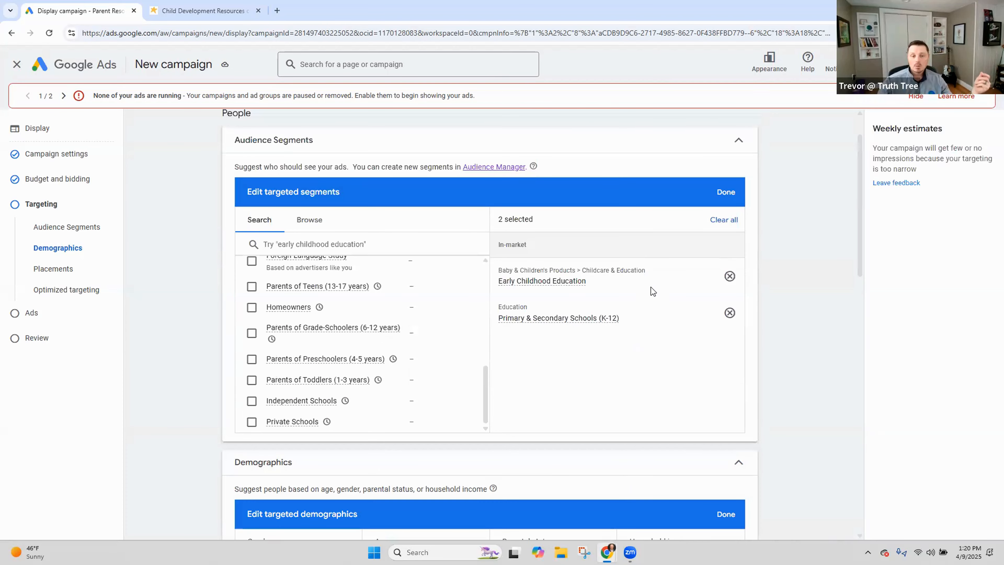
pyautogui.scroll(3, 468, 316)
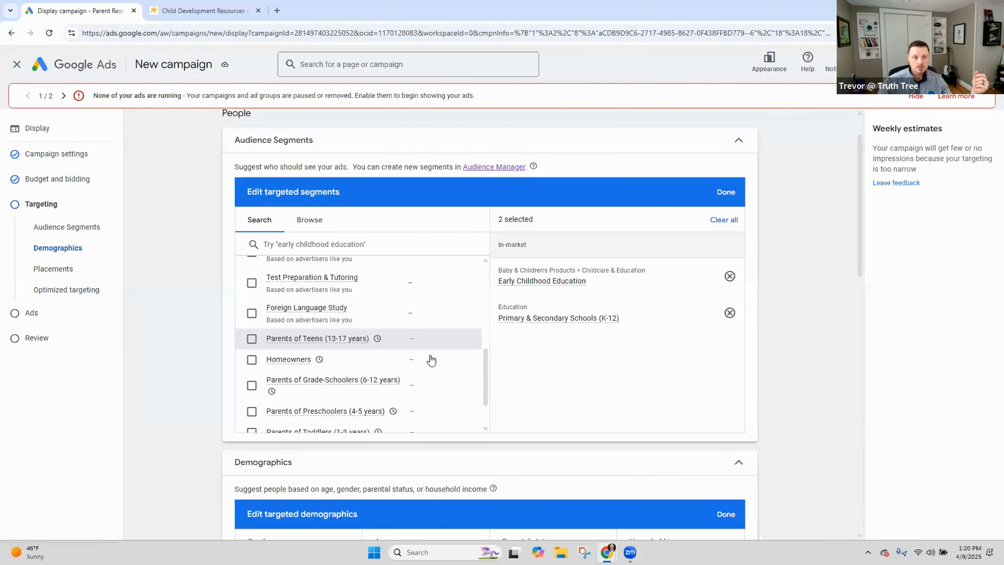
pyautogui.scroll(5, 430, 364)
pyautogui.scroll(-15, 609, 279)
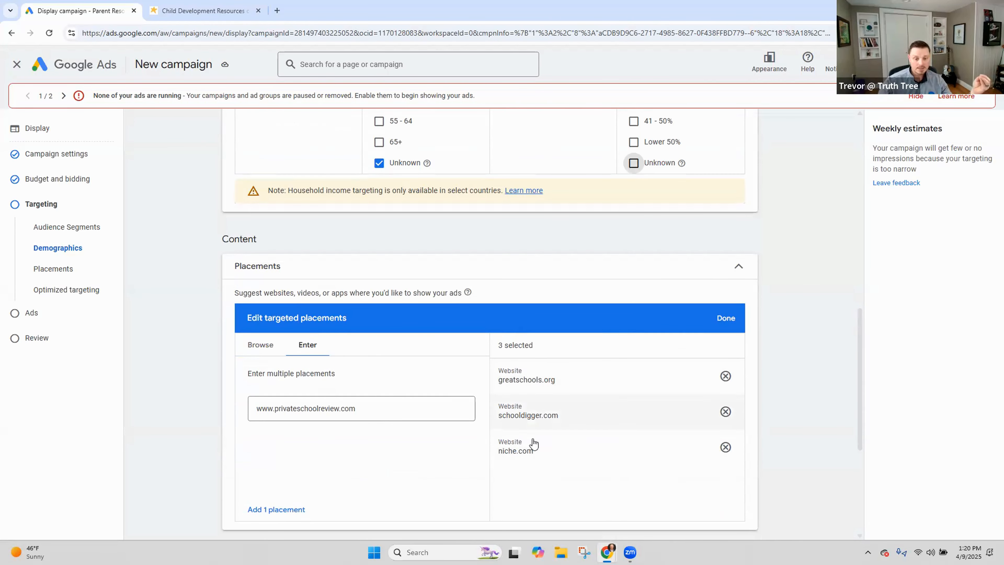
pyautogui.scroll(-3, 794, 448)
pyautogui.scroll(3, 793, 448)
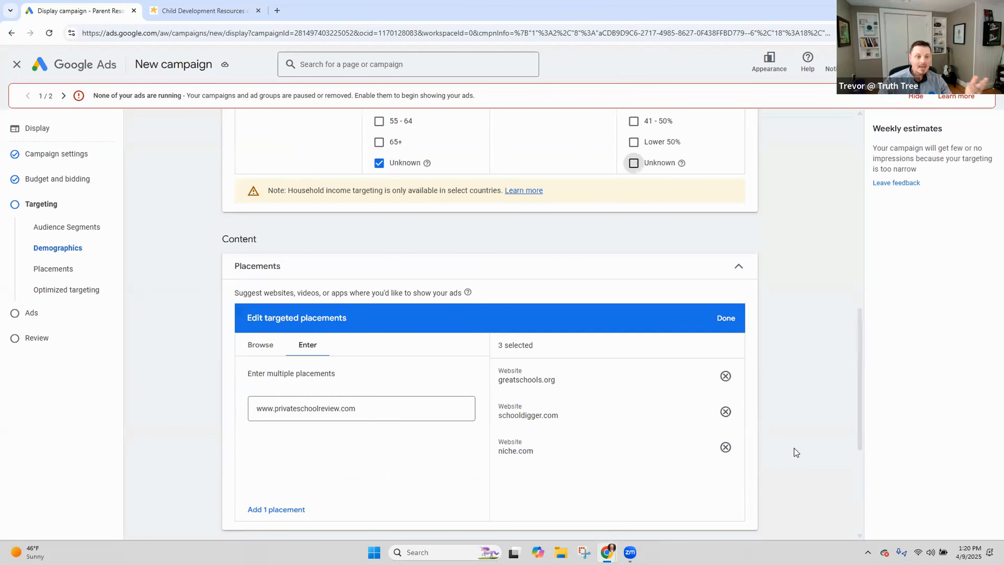
pyautogui.scroll(3, 793, 449)
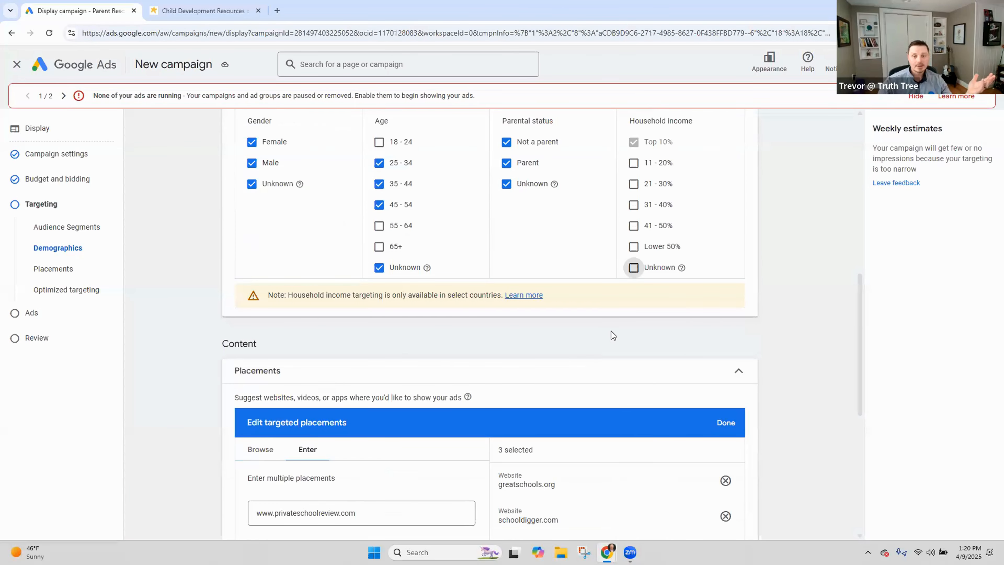
pyautogui.scroll(-5, 636, 332)
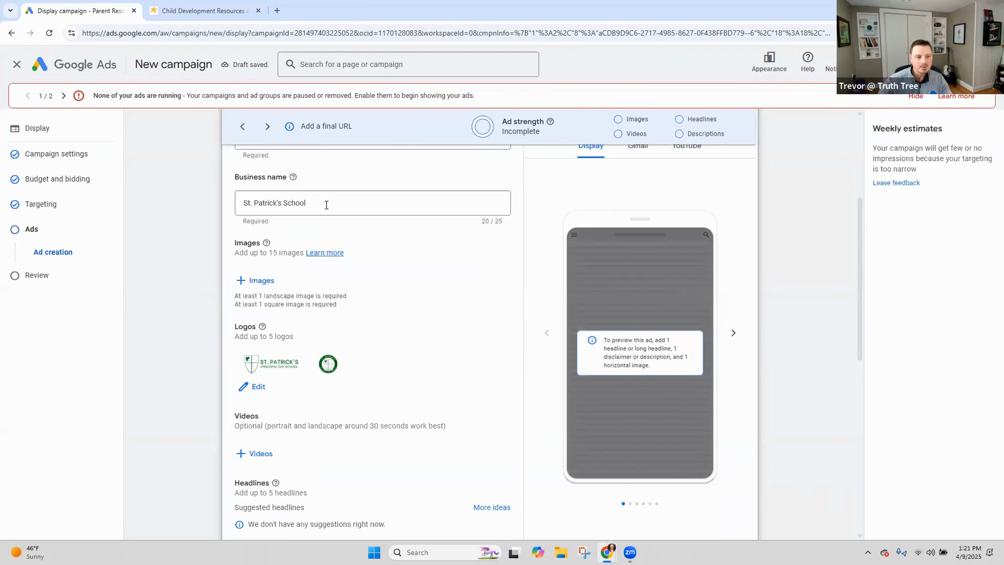
# Look over the new ad's headline and description fields, and leave the draft for the account's campaign list
pyautogui.scroll(-5, 329, 213)
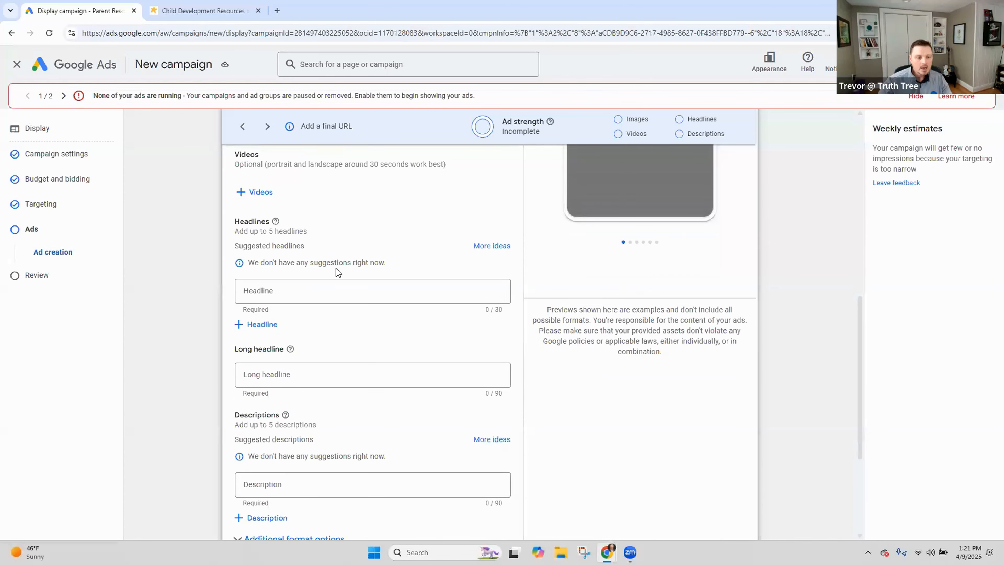
pyautogui.click(339, 293)
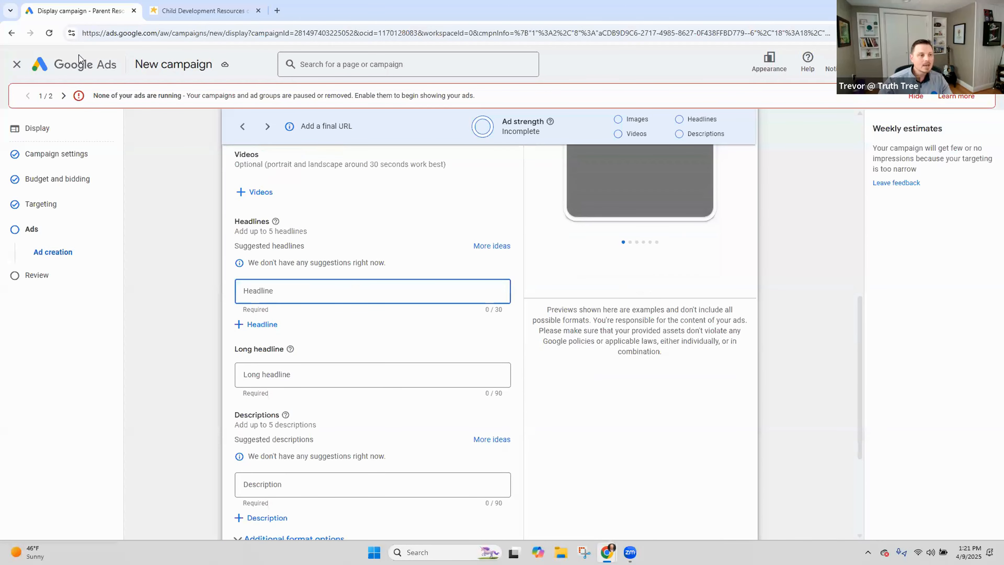
pyautogui.click(16, 65)
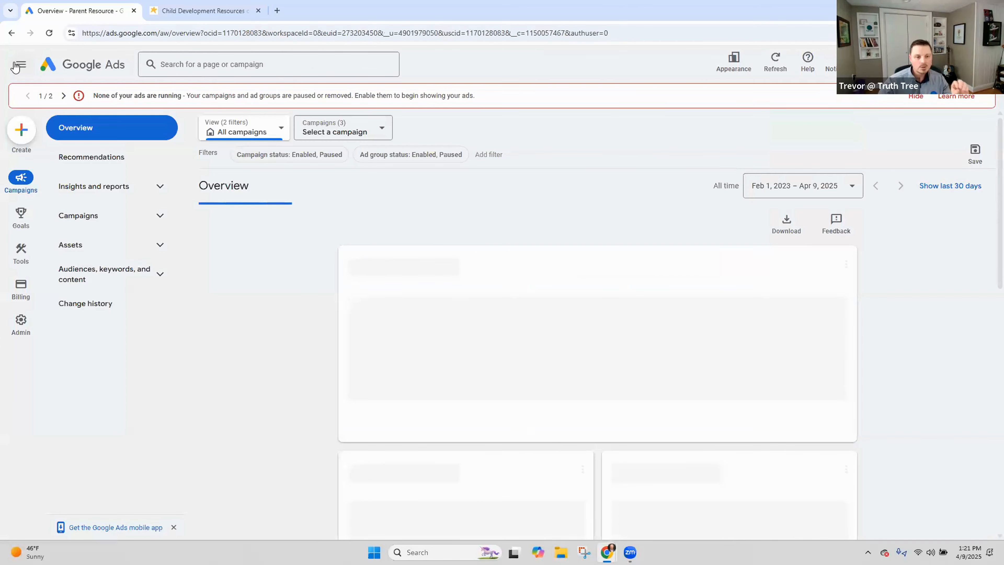
pyautogui.click(137, 216)
pyautogui.click(126, 249)
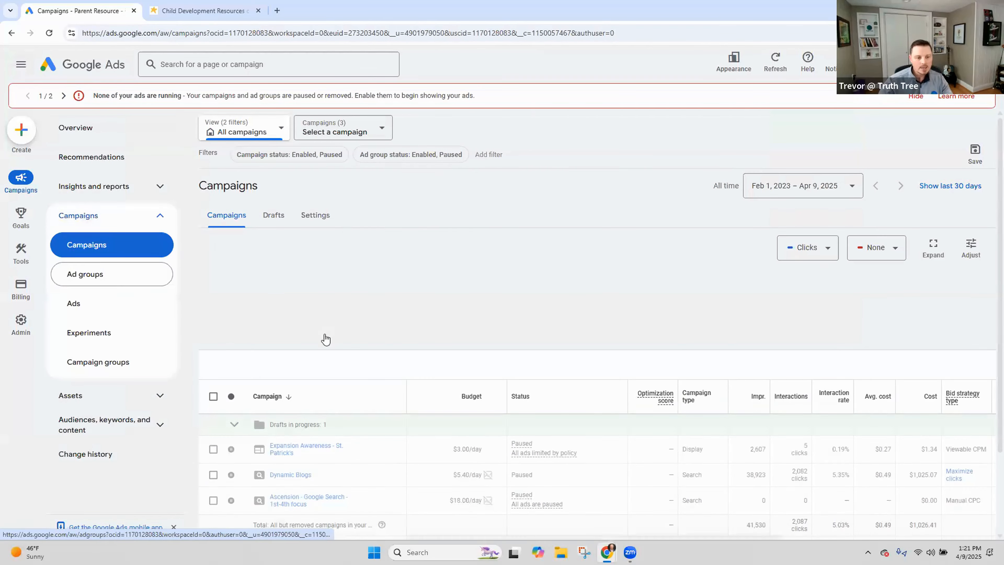
pyautogui.scroll(-3, 330, 405)
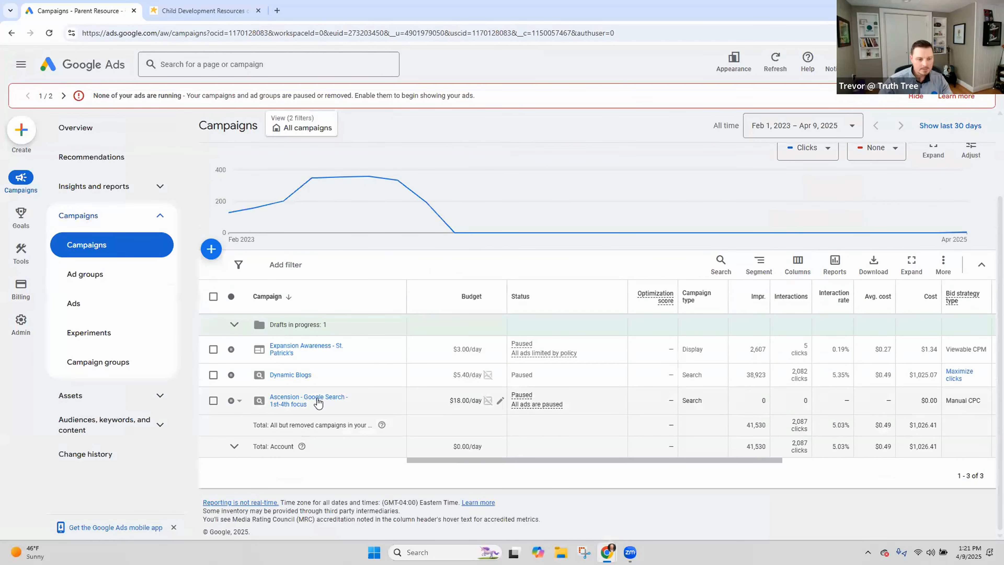
# Open the responsive display ad of the Expansion Awareness - St. Patrick's campaign for editing
pyautogui.click(311, 349)
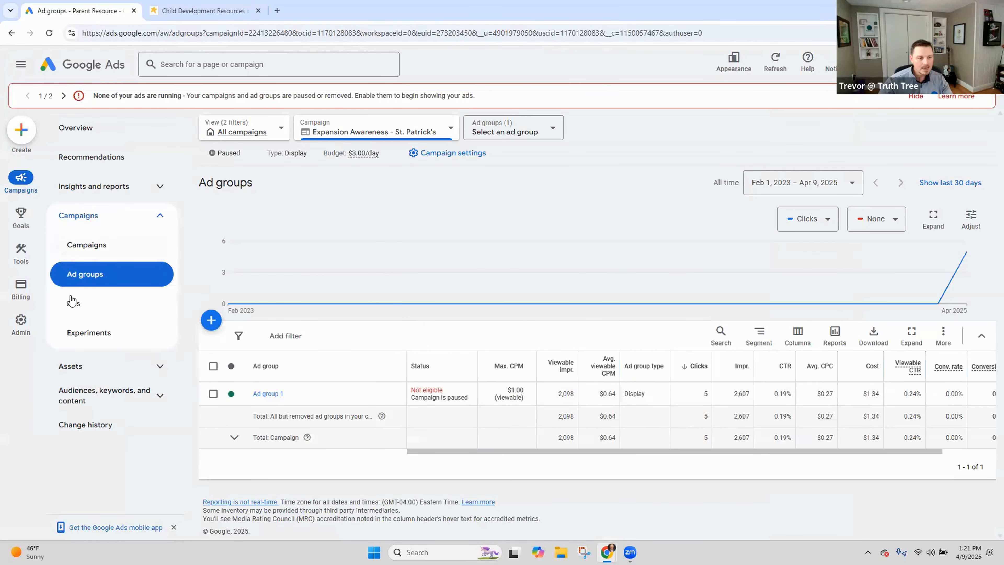
pyautogui.click(85, 297)
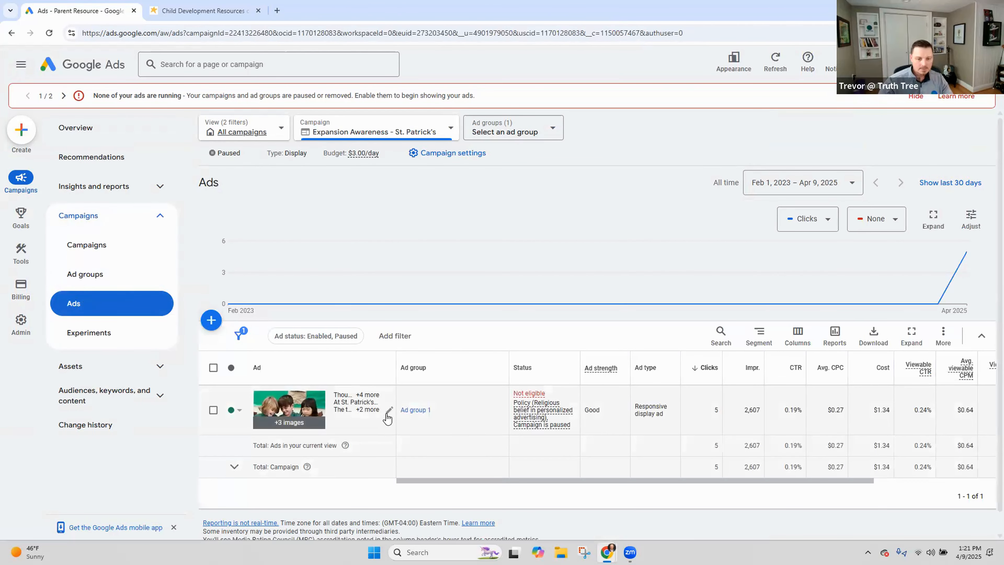
pyautogui.click(386, 413)
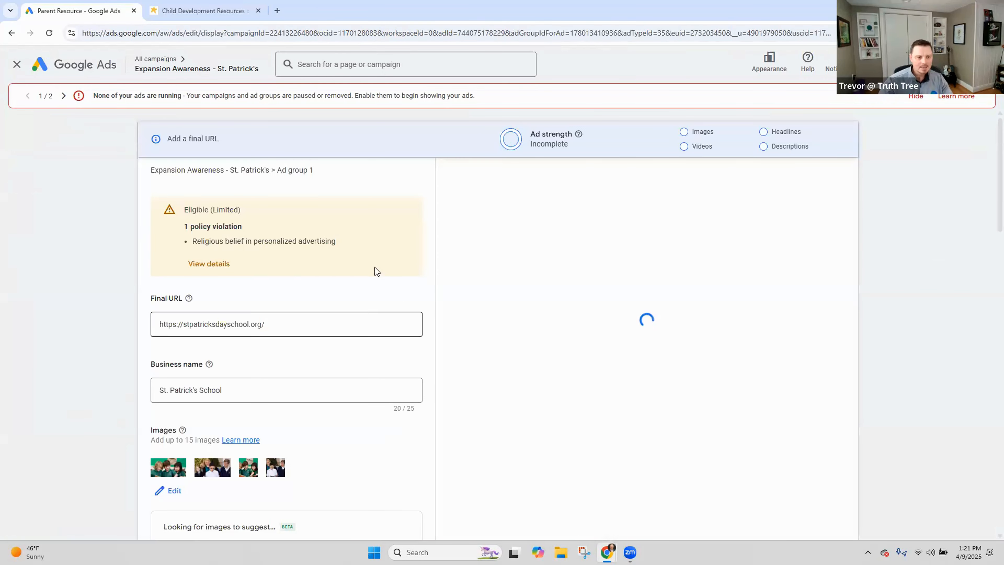
# Read the full details of the ad's religious belief policy violation, and close them
pyautogui.moveTo(347, 239); pyautogui.dragTo(191, 241)
pyautogui.click(212, 265)
pyautogui.click(507, 293)
pyautogui.scroll(-2, 507, 294)
pyautogui.scroll(2, 506, 294)
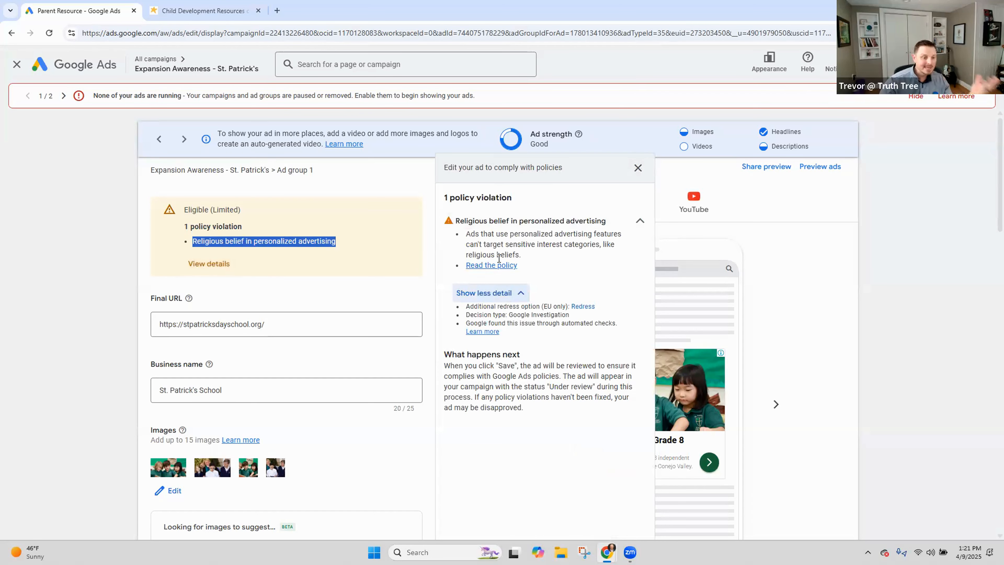
pyautogui.click(637, 168)
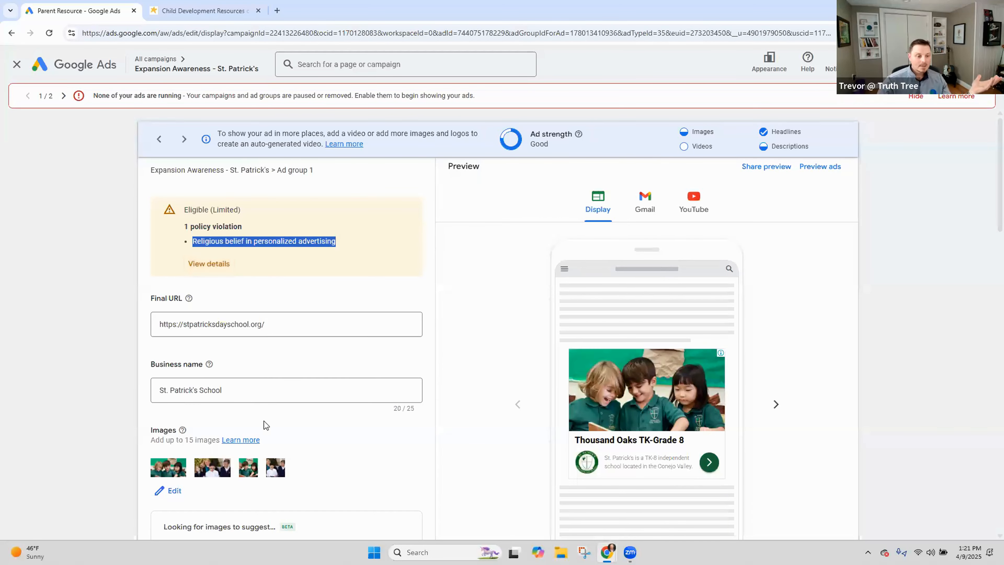
# Examine the existing ad's business name, images, suggested images, logos and headlines
pyautogui.scroll(-3, 247, 396)
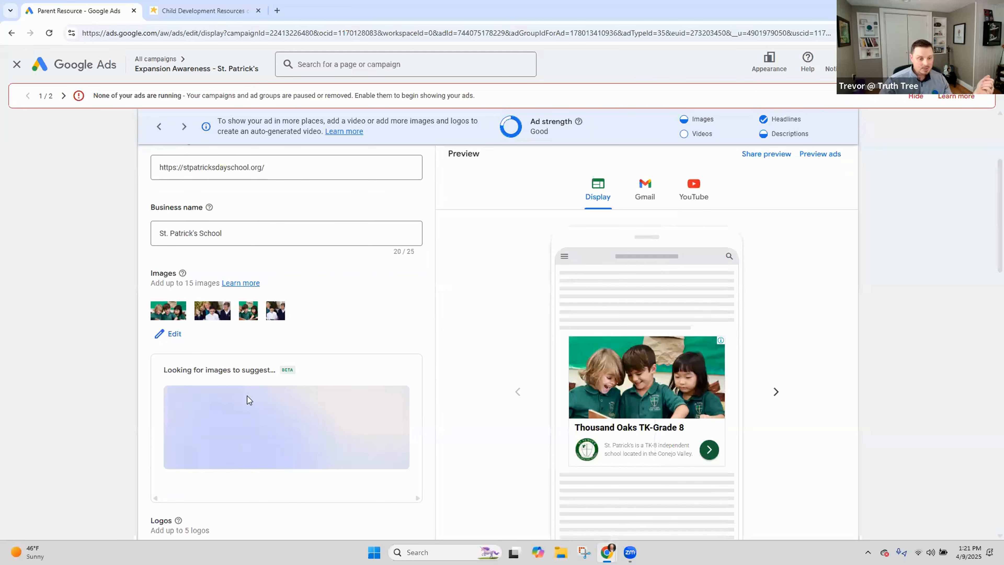
pyautogui.scroll(-7, 247, 395)
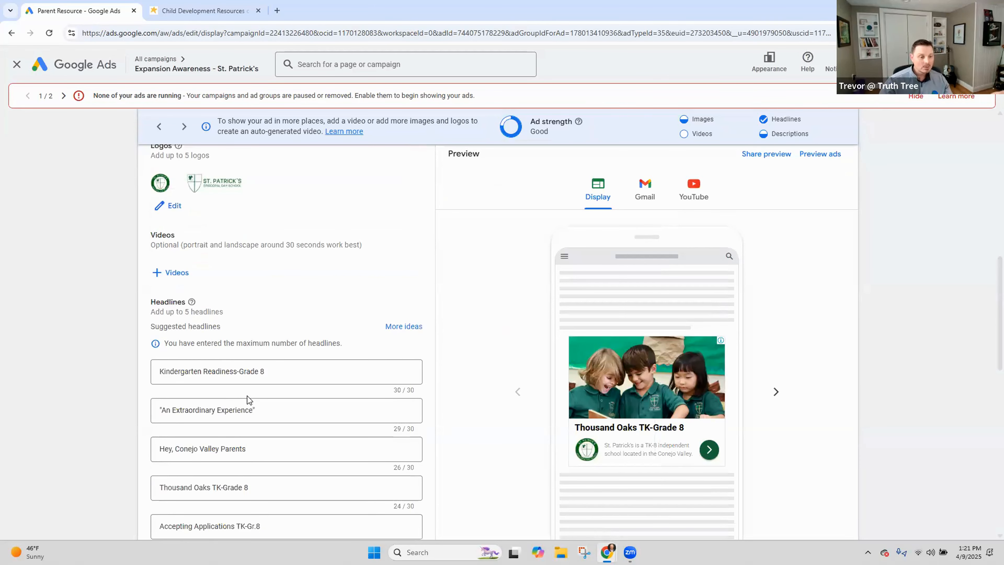
pyautogui.scroll(-1, 247, 395)
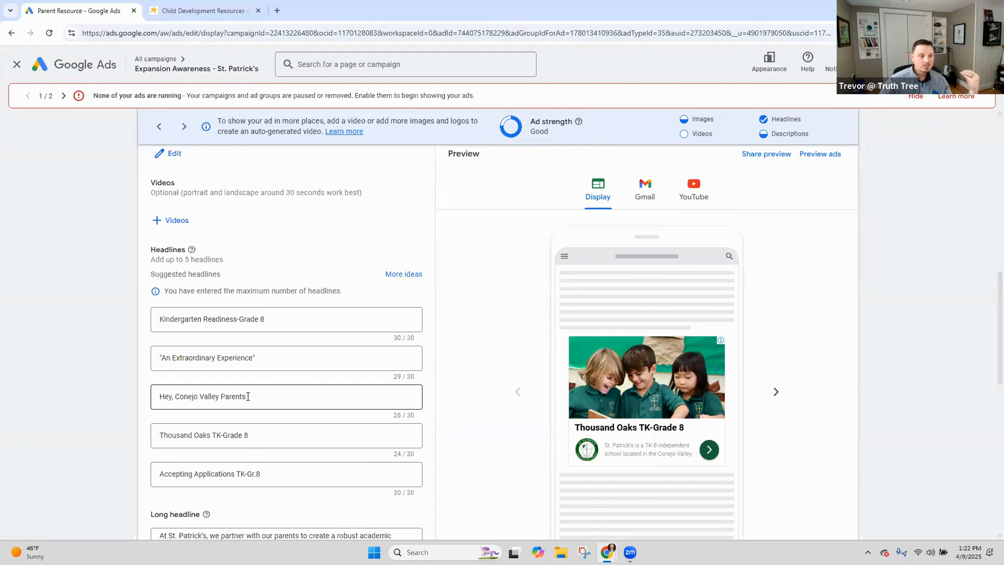
pyautogui.scroll(5, 248, 396)
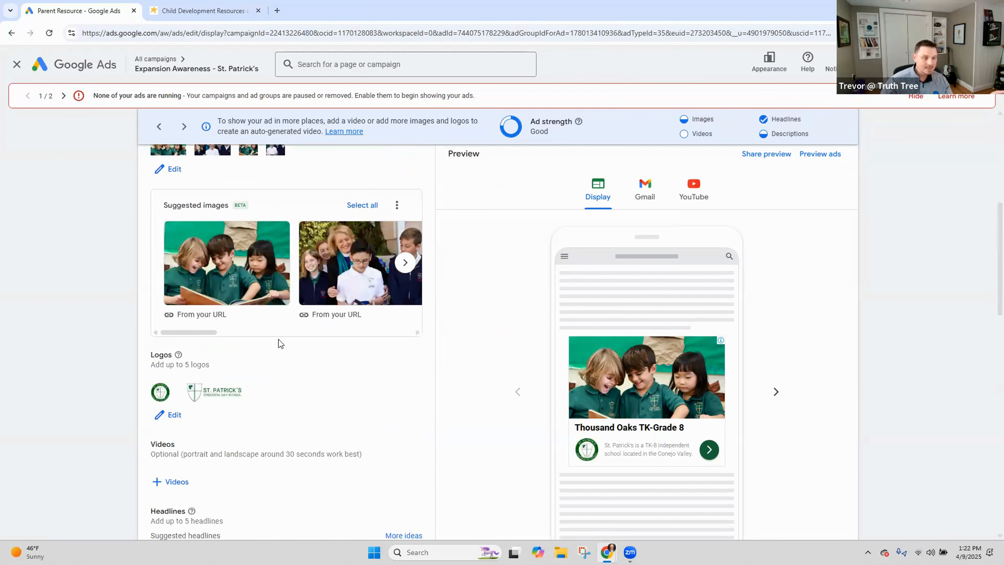
pyautogui.scroll(4, 281, 348)
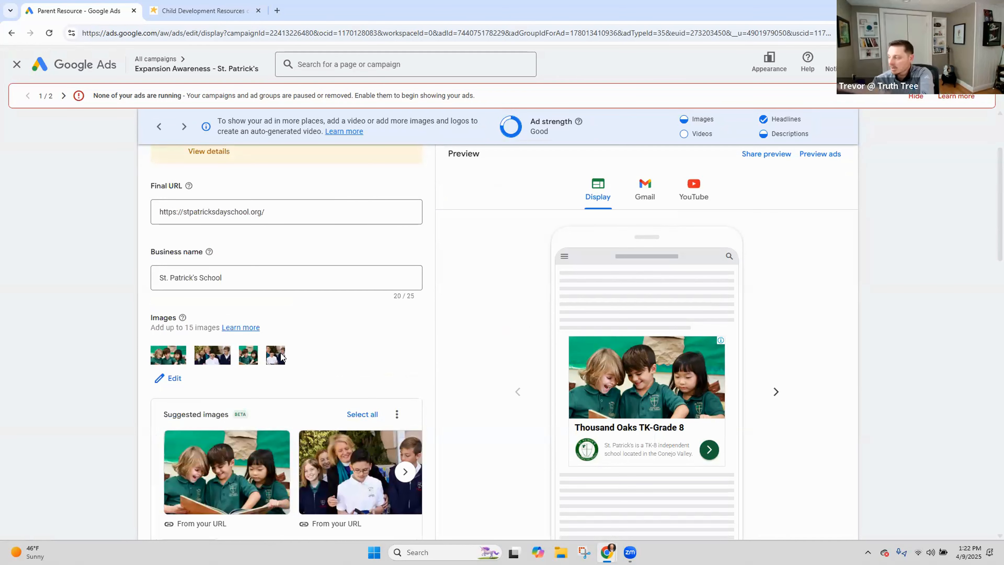
pyautogui.scroll(-2, 285, 380)
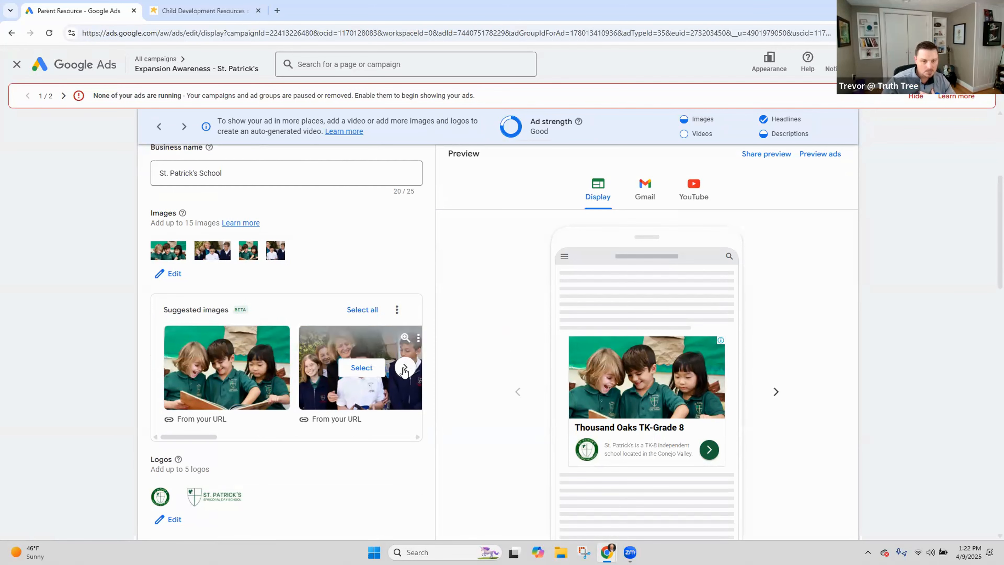
pyautogui.moveTo(395, 340)
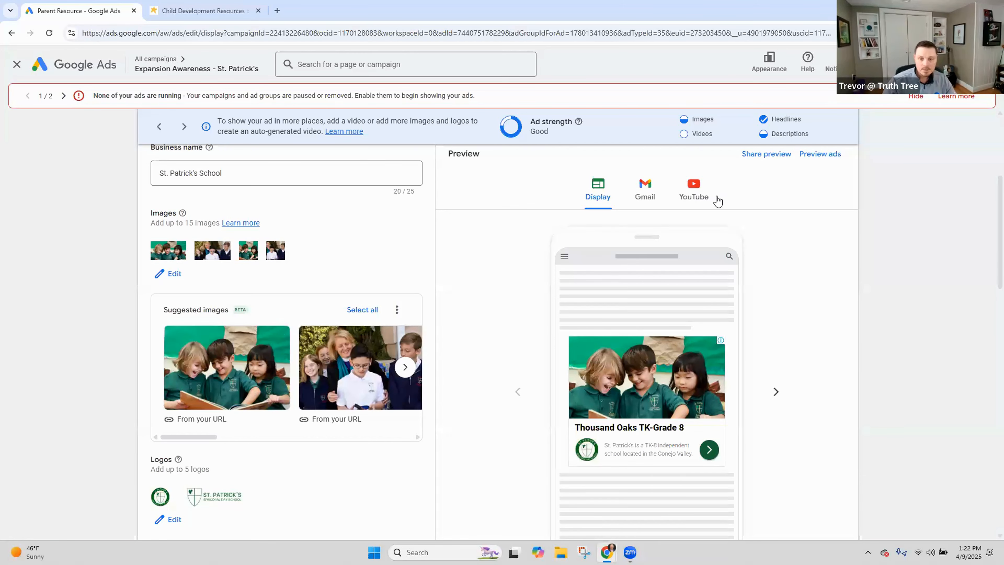
# Show the next Display preview of the ad and review its descriptions, long headline and headlines, highlighting "Kindergarten Readiness"
pyautogui.click(775, 392)
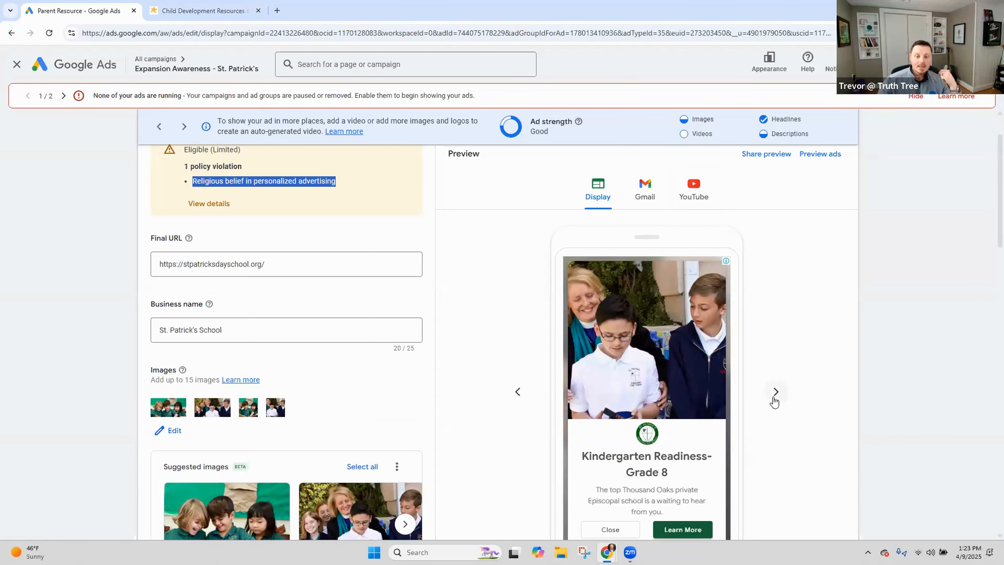
pyautogui.scroll(-1, 774, 402)
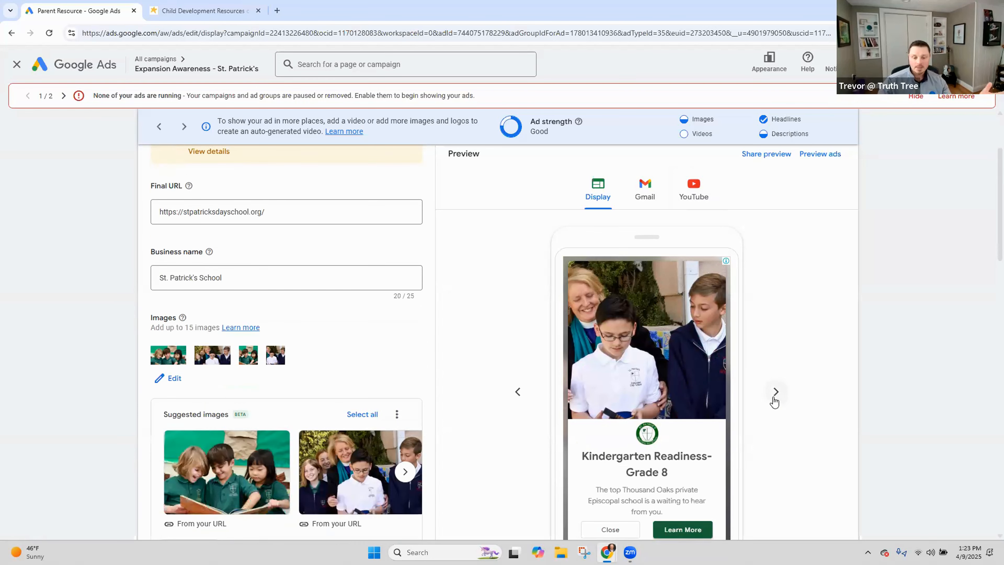
pyautogui.scroll(-2, 757, 416)
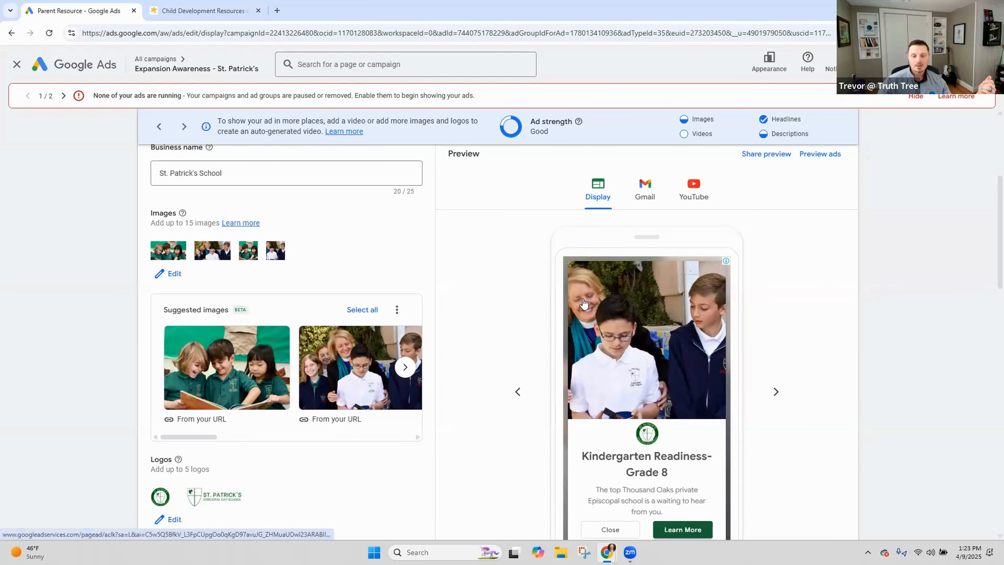
pyautogui.scroll(-8, 624, 346)
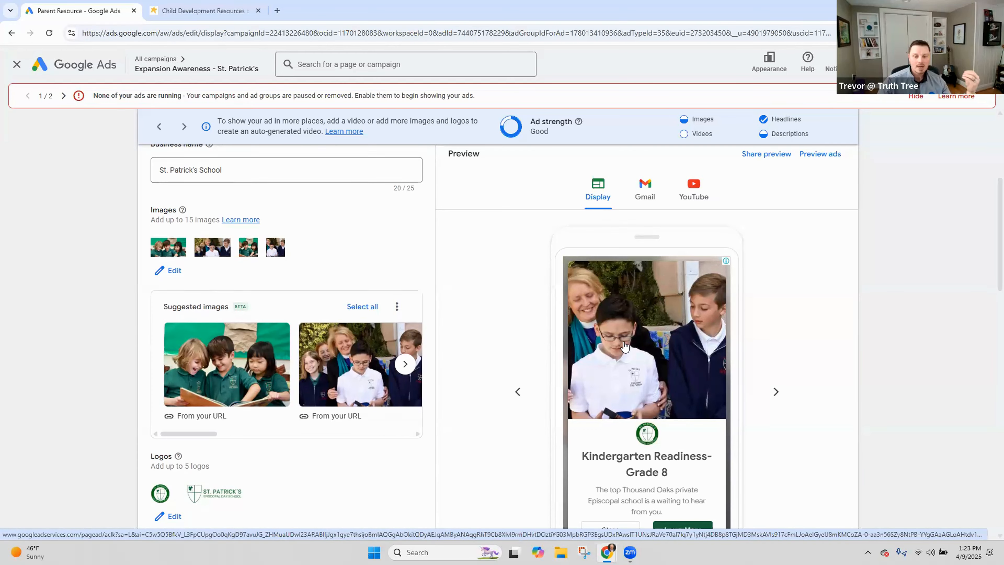
pyautogui.scroll(-10, 743, 339)
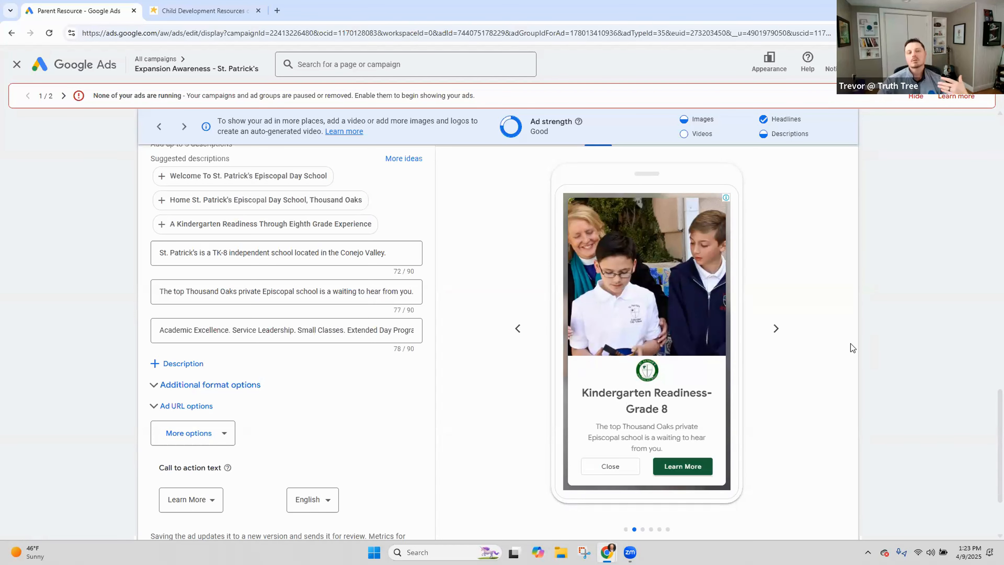
pyautogui.scroll(2, 865, 448)
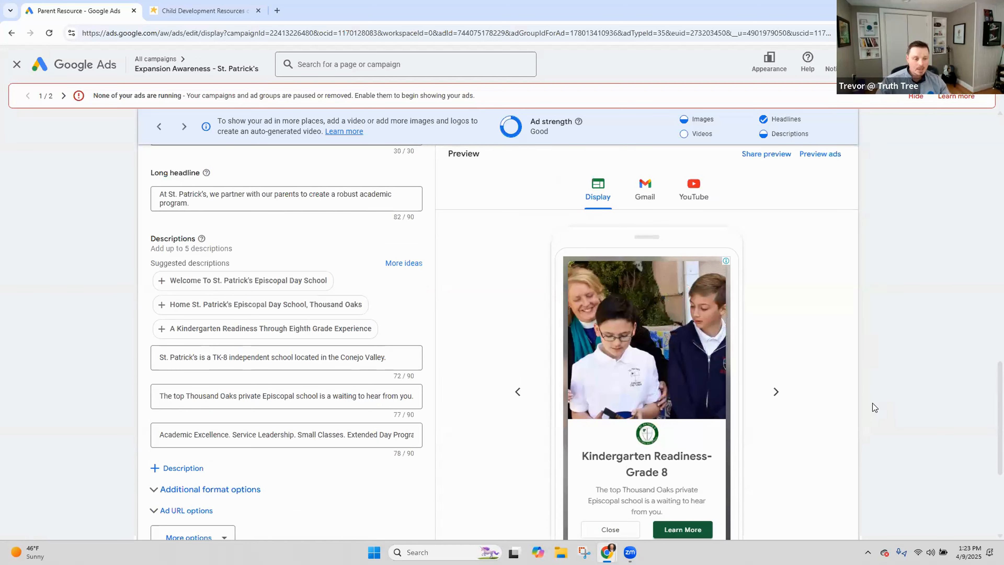
pyautogui.scroll(3, 385, 389)
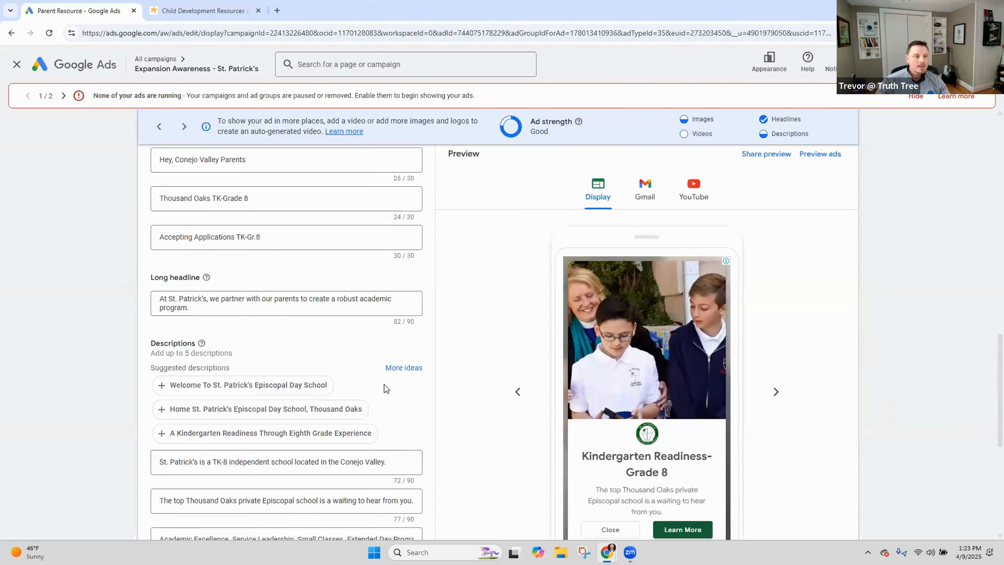
pyautogui.scroll(2, 386, 390)
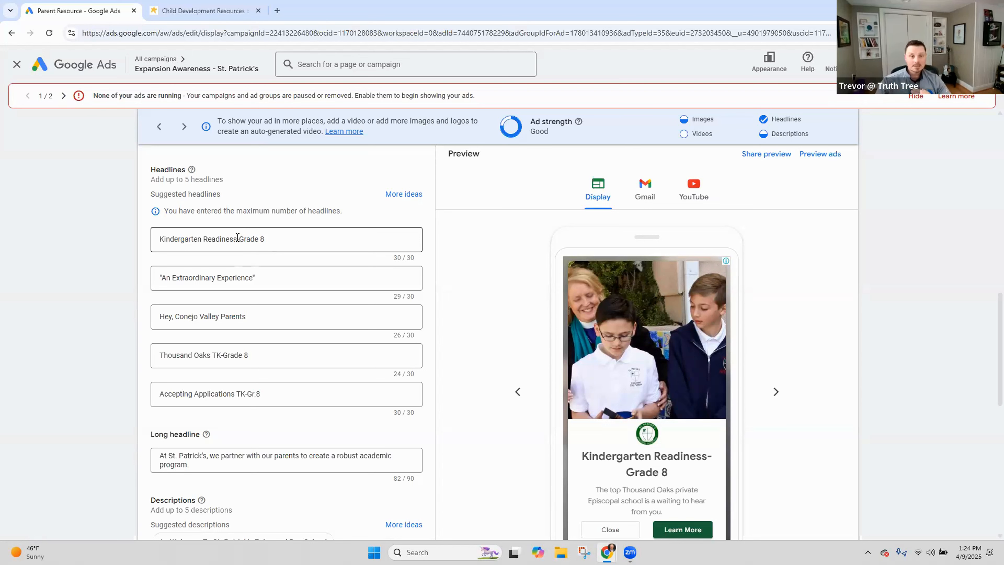
pyautogui.moveTo(237, 237); pyautogui.dragTo(132, 241)
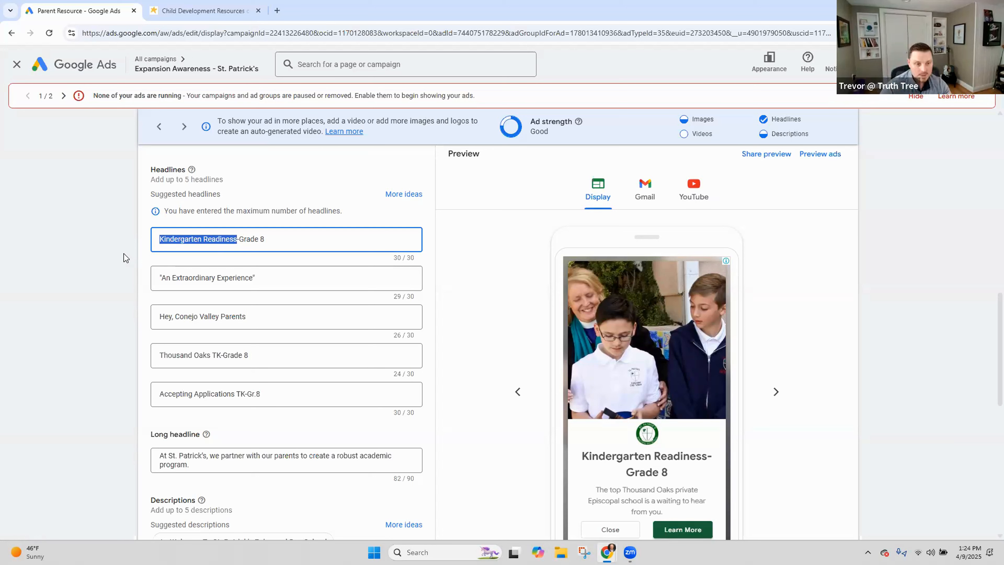
# Replace "Kindergarten Readiness" in the first headline with "Age 4" so it reads "Age 4-Grade 8"
pyautogui.write('AGe')
pyautogui.press('BackSpace')
pyautogui.press('BackSpace')
pyautogui.press('BackSpace')
pyautogui.write('Age 4')
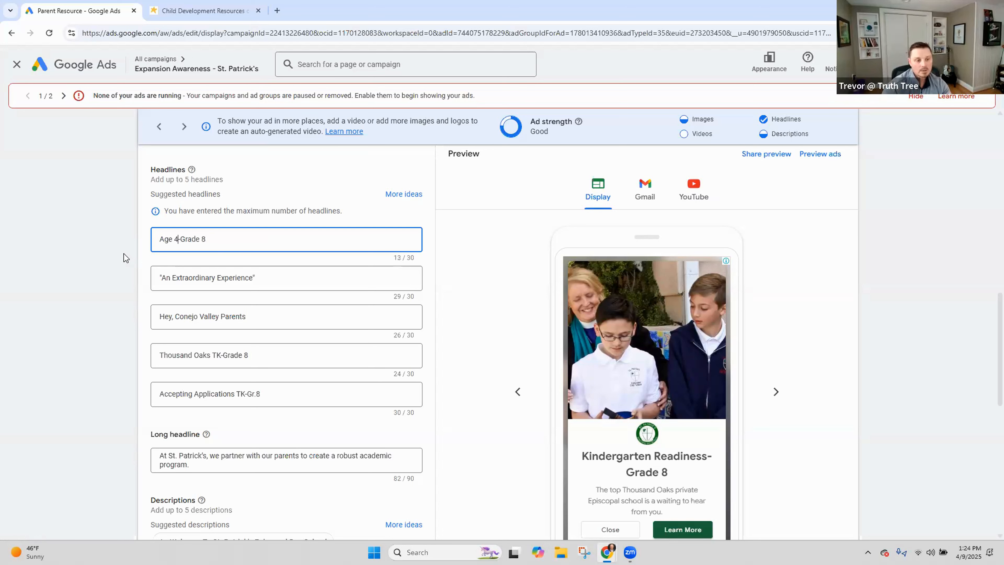
# Clear the first headline and enter the placeholder text "asfsadfasfs with an opening quotation mark
pyautogui.click(254, 240)
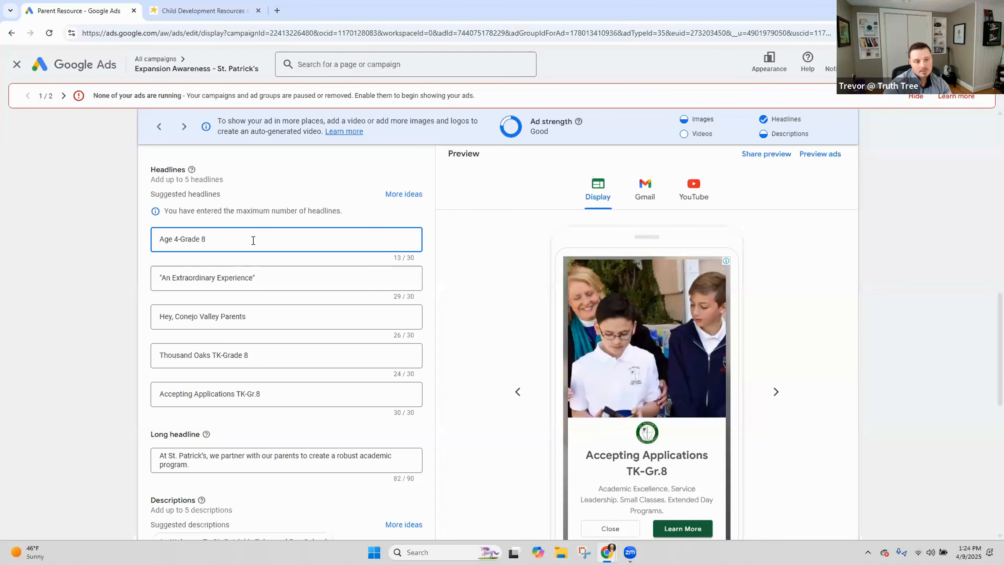
pyautogui.press('BackSpace')
pyautogui.press('BackSpace')
pyautogui.press('BackSpace')
pyautogui.press('BackSpace')
pyautogui.press('BackSpace')
pyautogui.press('BackSpace')
pyautogui.press('BackSpace')
pyautogui.press('BackSpace')
pyautogui.press('BackSpace')
pyautogui.press('BackSpace')
pyautogui.press('BackSpace')
pyautogui.press('BackSpace')
pyautogui.press('BackSpace')
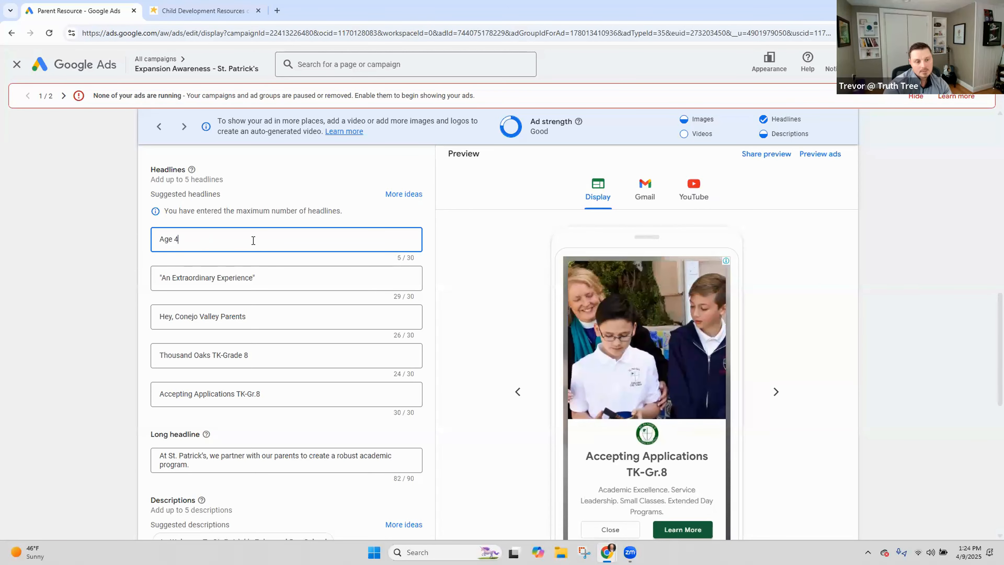
pyautogui.write('"')
pyautogui.press('BackSpace')
pyautogui.write('"asfsadfasfs')
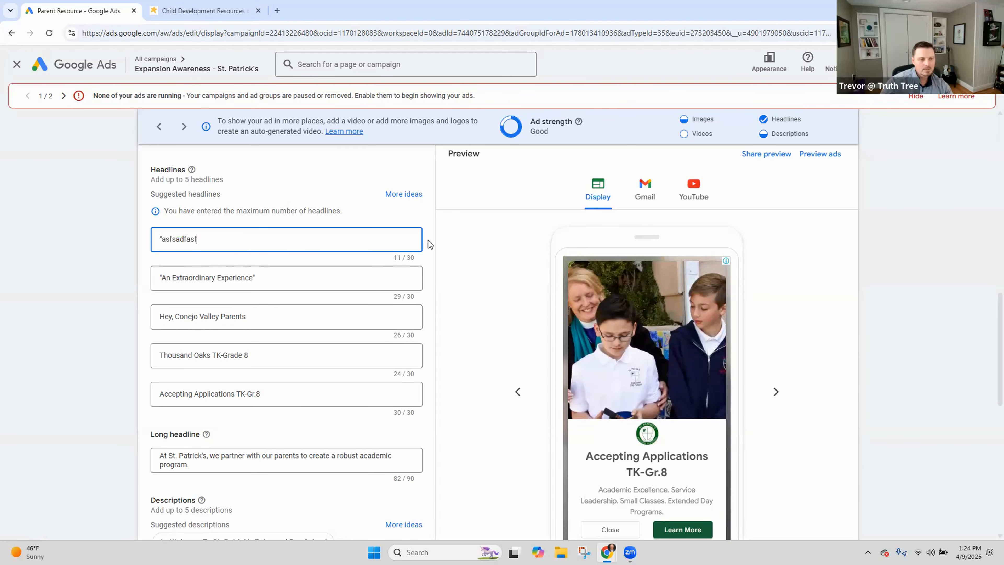
pyautogui.click(457, 261)
pyautogui.scroll(-3, 394, 344)
pyautogui.scroll(3, 348, 337)
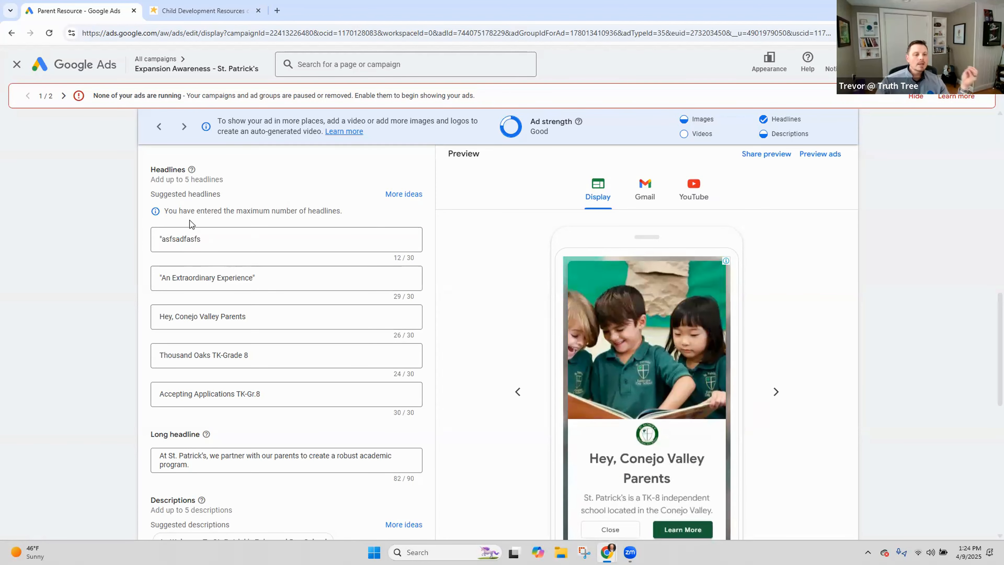
# Review the ad's headlines, long headline and descriptions, highlighting "a TK-8 independent school located in the Conejo Valley." in the first description
pyautogui.tripleClick(170, 241)
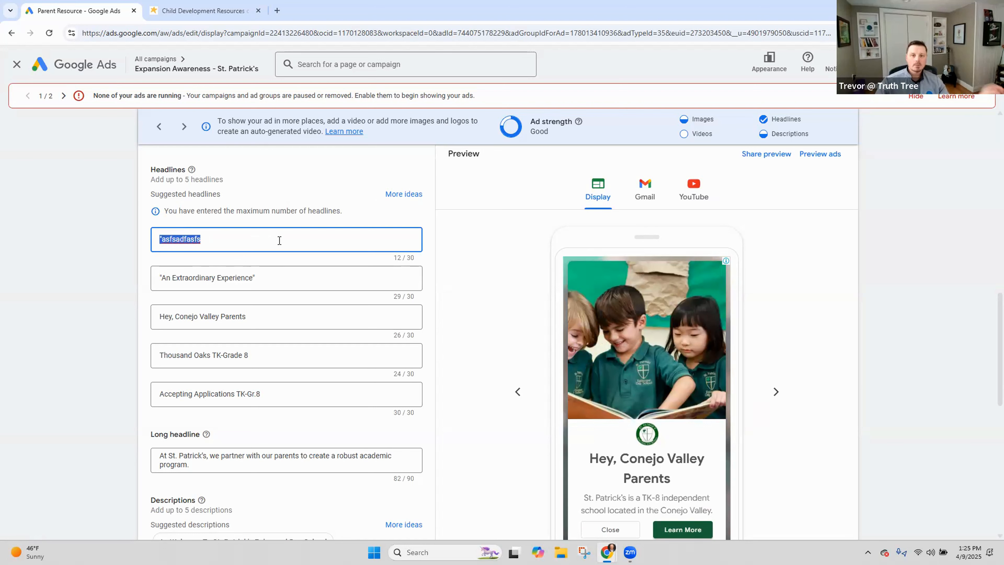
pyautogui.click(282, 273)
pyautogui.scroll(-1, 282, 273)
pyautogui.scroll(-1, 524, 291)
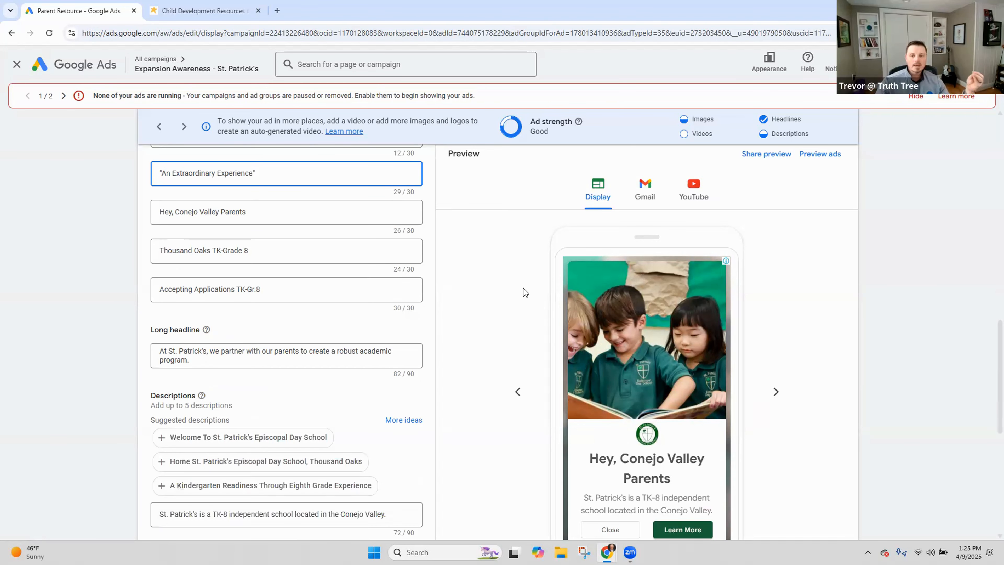
pyautogui.scroll(-1, 514, 284)
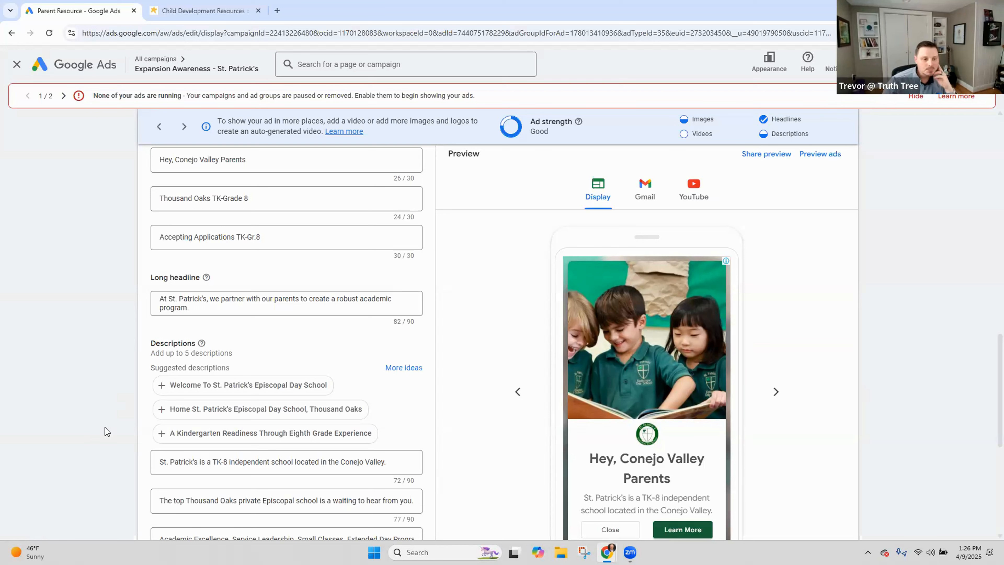
pyautogui.scroll(3, 105, 427)
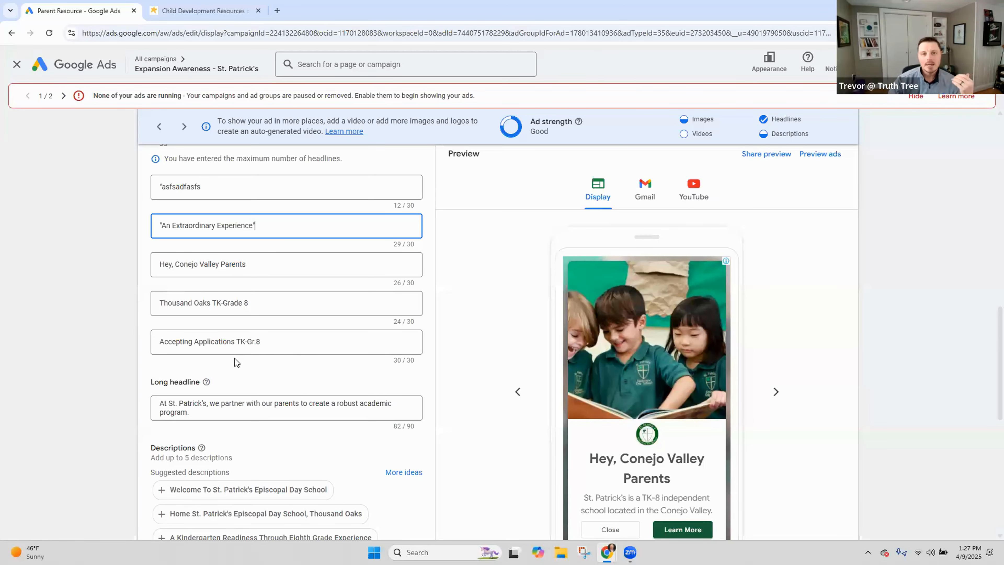
pyautogui.scroll(-5, 242, 341)
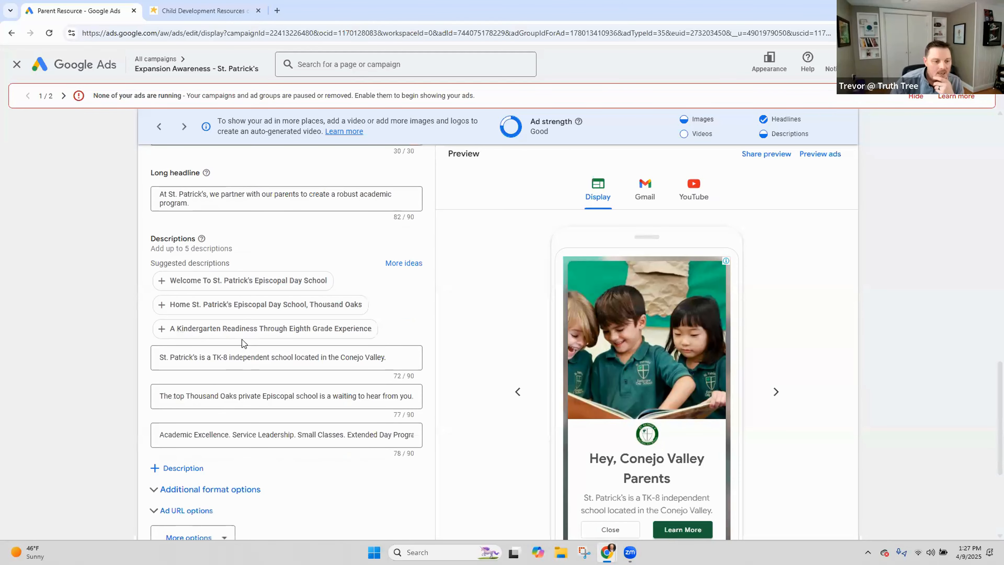
pyautogui.scroll(-3, 242, 341)
pyautogui.click(158, 252)
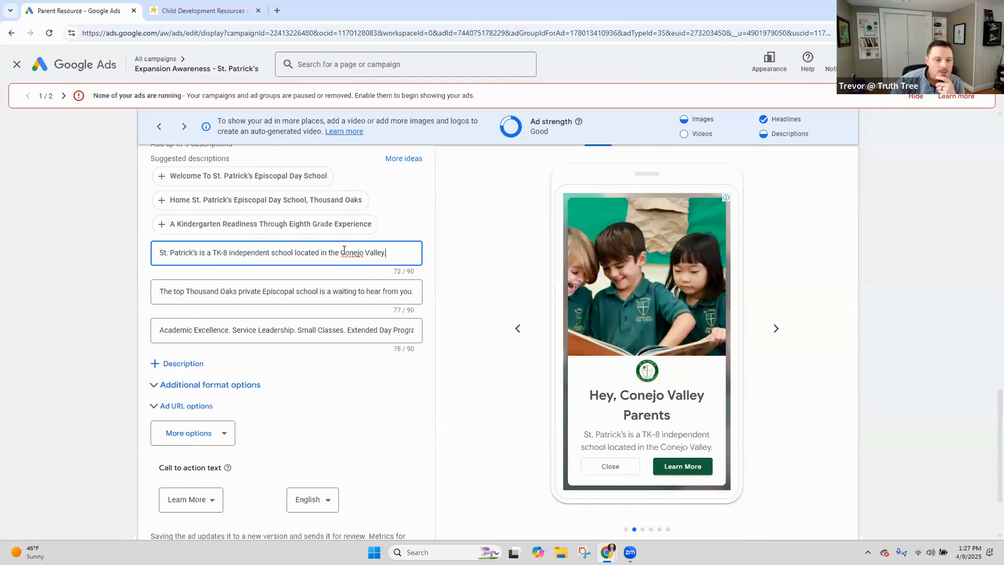
pyautogui.keyDown('shift'); pyautogui.click(206, 245); pyautogui.keyUp('shift')
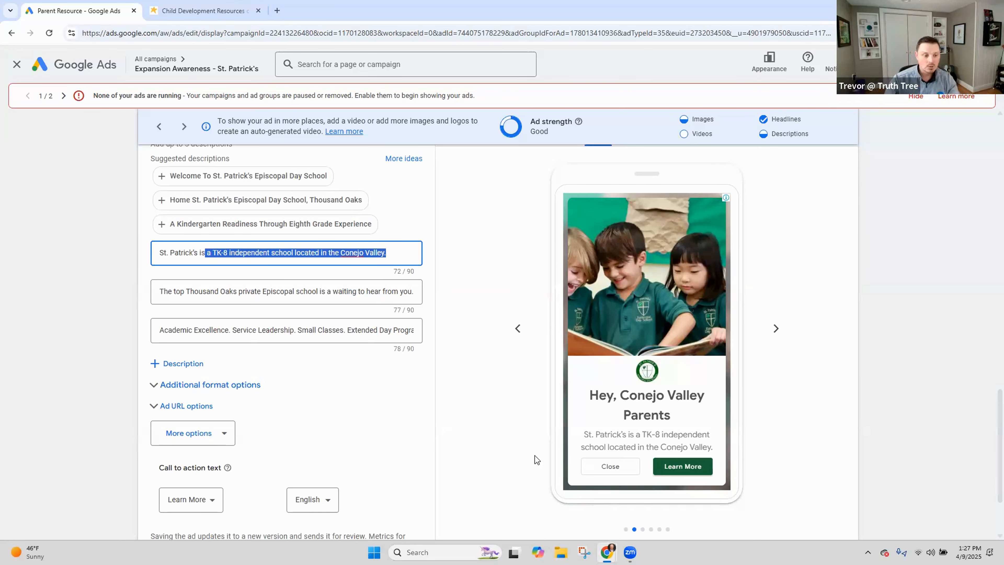
# Set the ad's call to action text to Apply Now
pyautogui.scroll(-3, 378, 385)
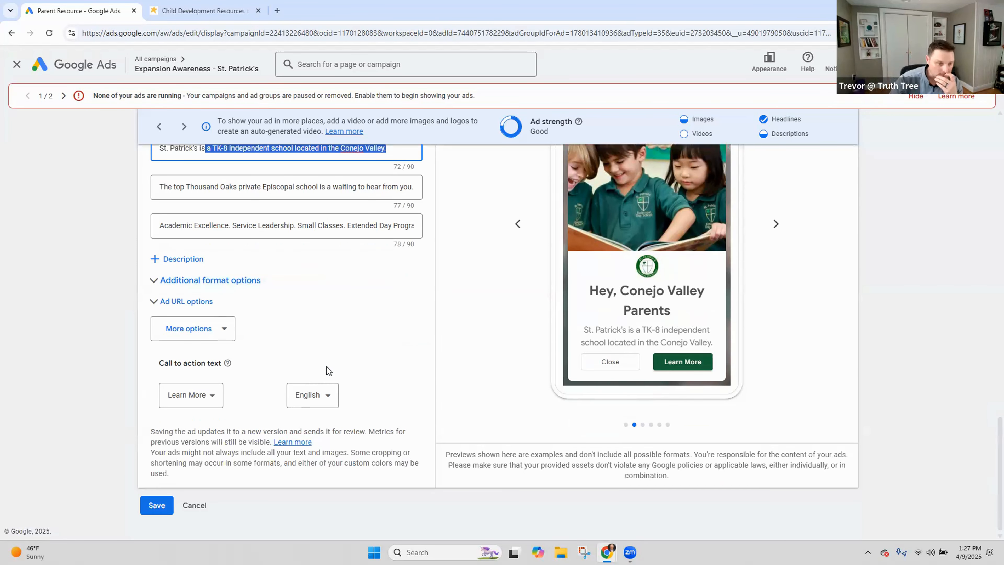
pyautogui.click(195, 397)
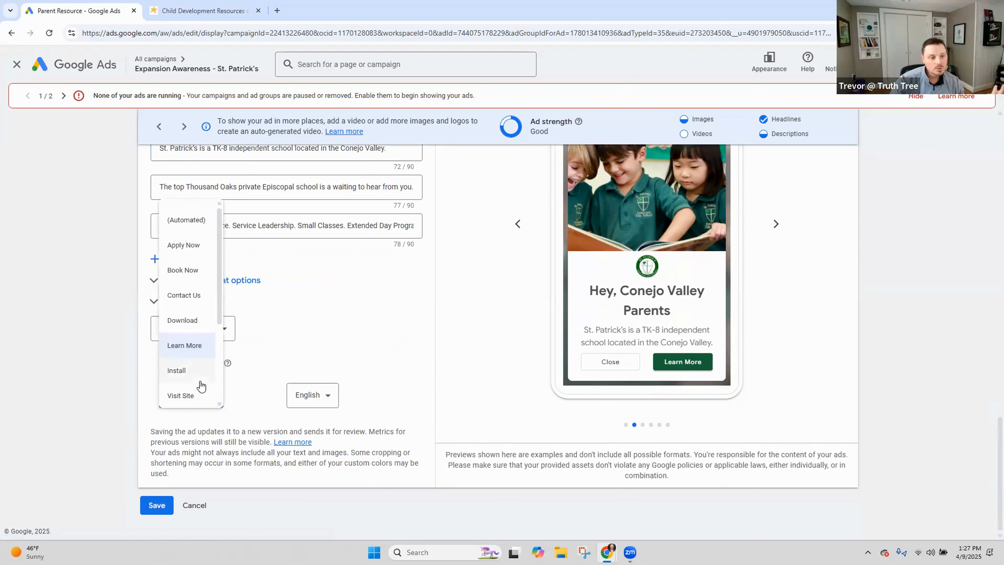
pyautogui.click(193, 247)
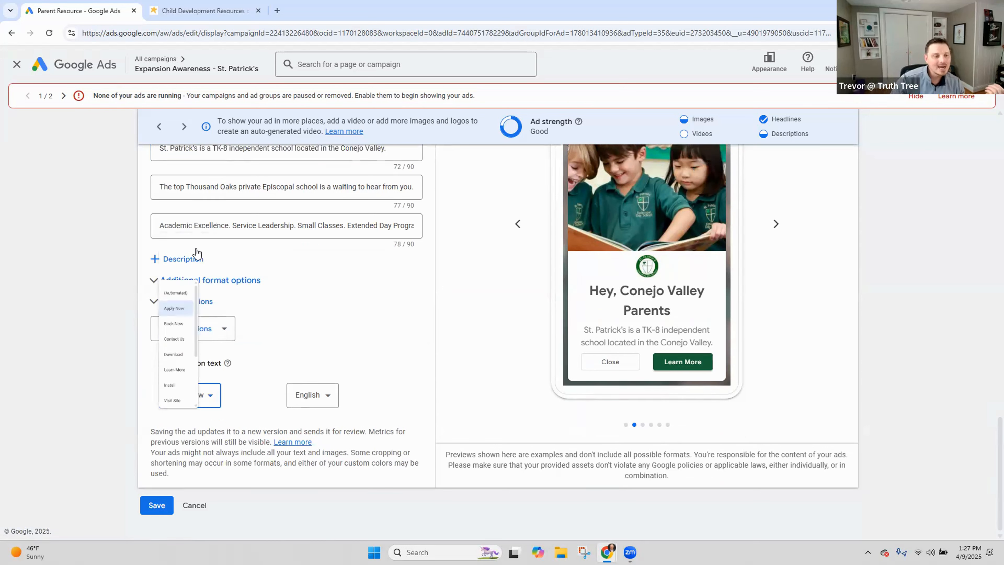
pyautogui.click(235, 383)
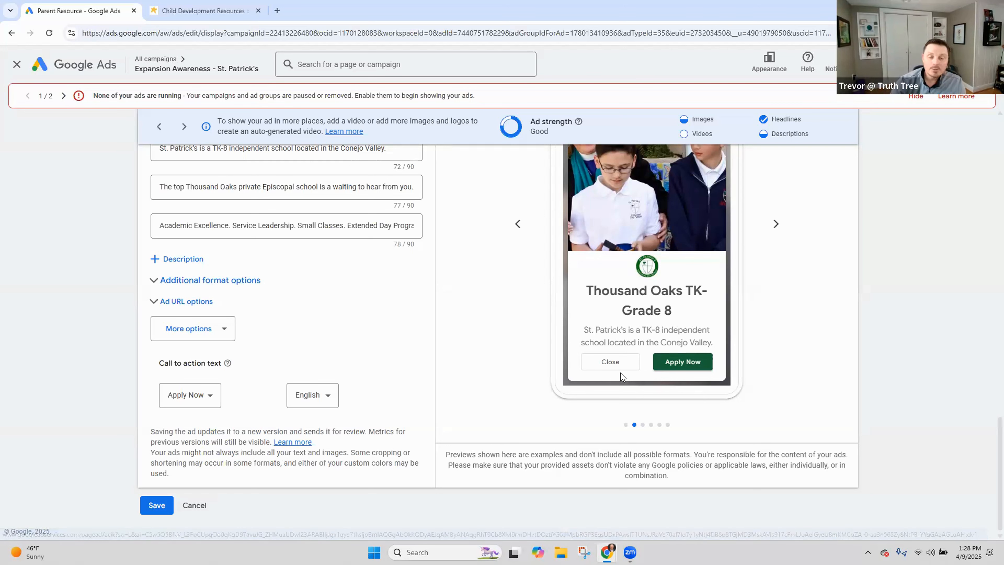
# Look through the remaining call to action text choices and close the list without changing the selection
pyautogui.click(197, 397)
pyautogui.scroll(-3, 206, 335)
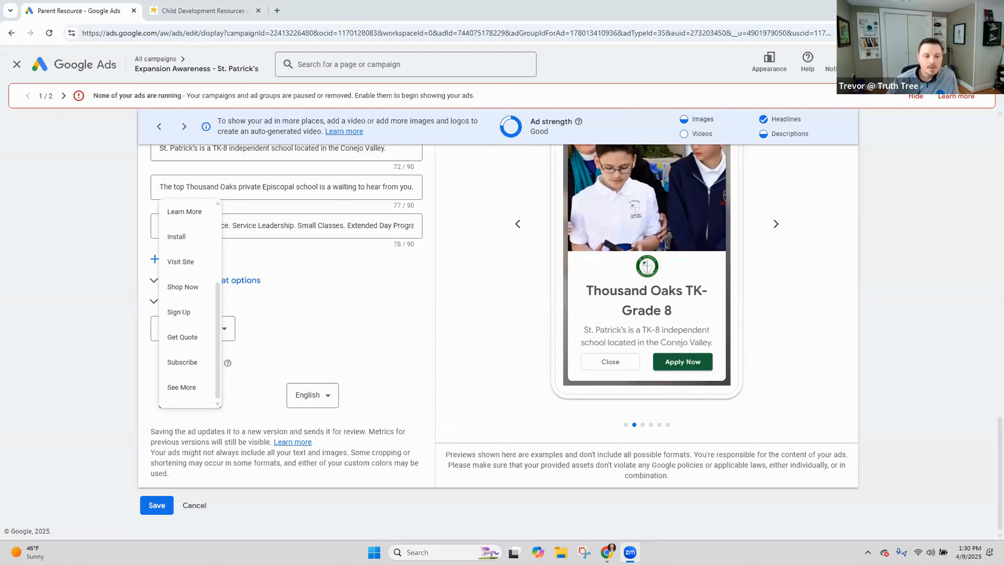
pyautogui.click(324, 329)
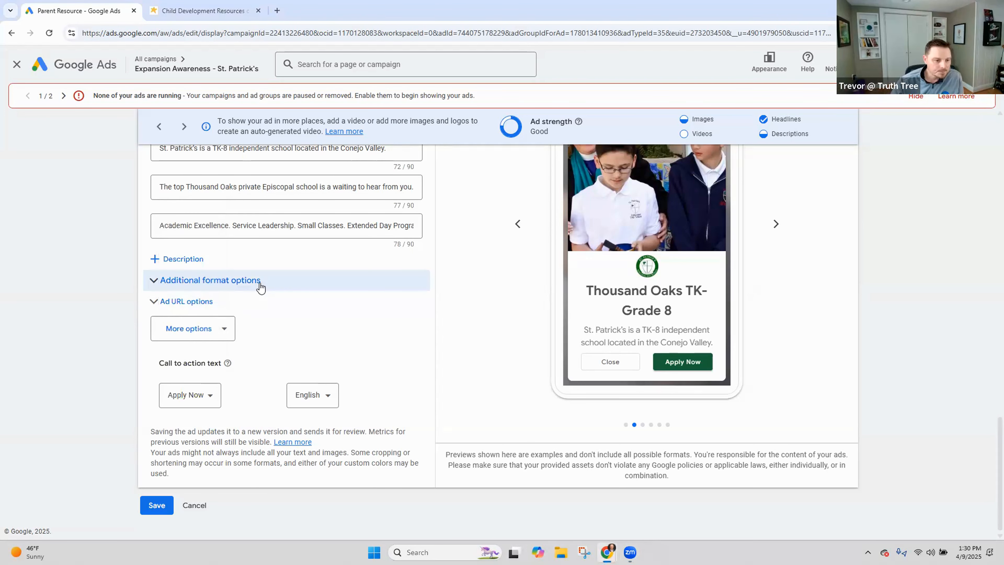
# Turn off auto-generated video and asset enhancements in the ad's additional format options
pyautogui.click(225, 284)
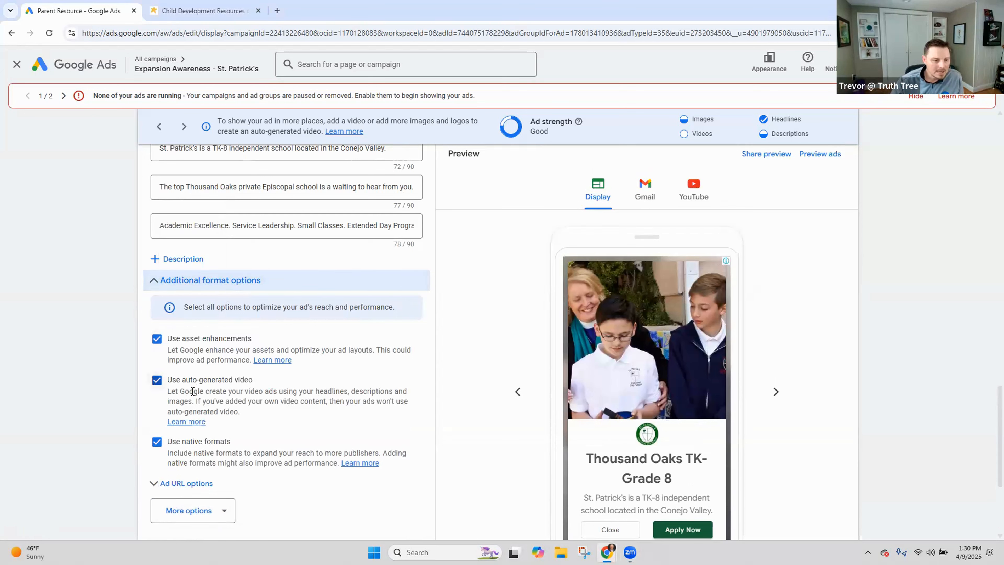
pyautogui.moveTo(167, 390); pyautogui.dragTo(251, 413)
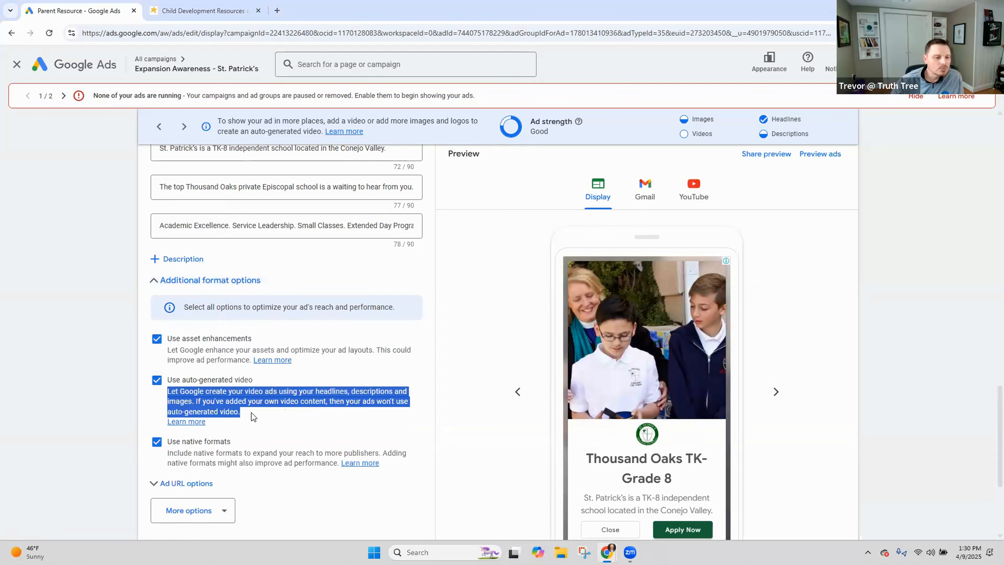
pyautogui.click(157, 382)
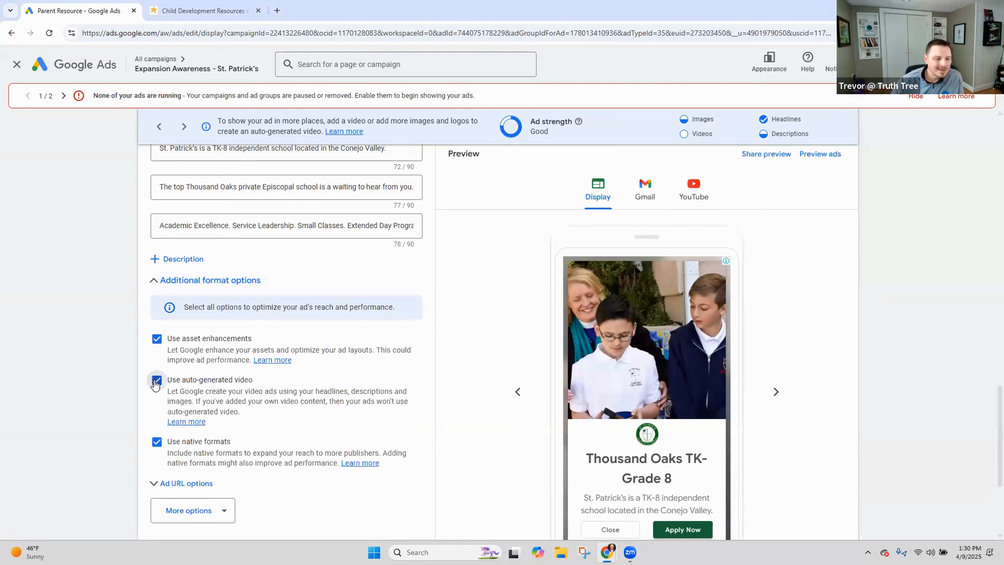
pyautogui.click(157, 340)
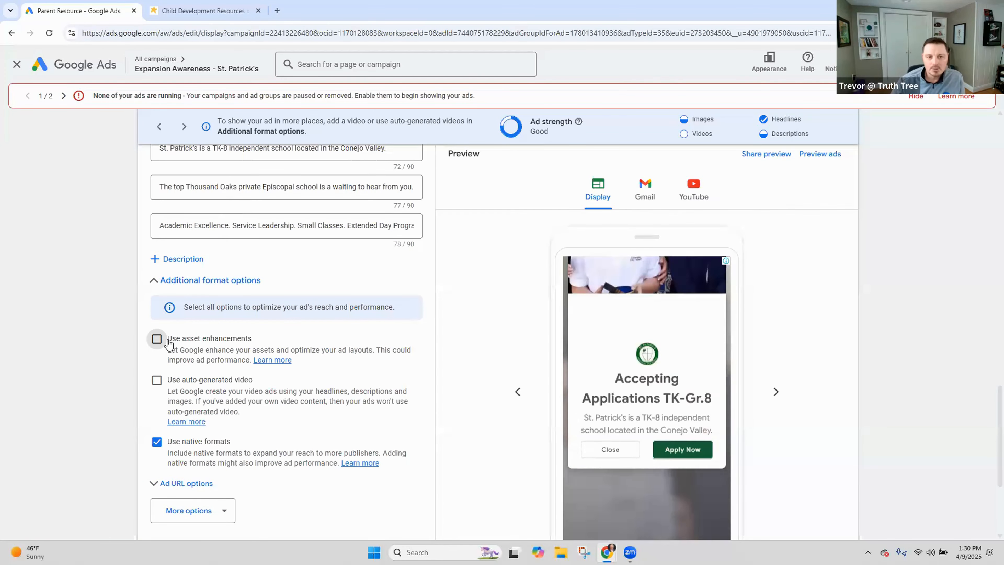
pyautogui.scroll(2, 190, 315)
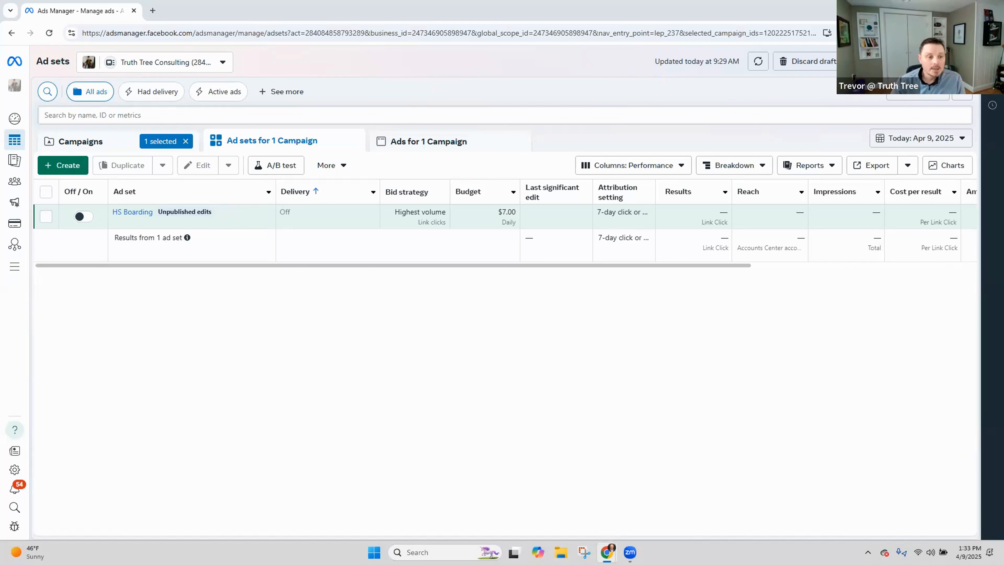
# Switch to Meta Ads Manager, open the HS Boarding ad set for editing and review its conversion location and performance goal
pyautogui.click(168, 222)
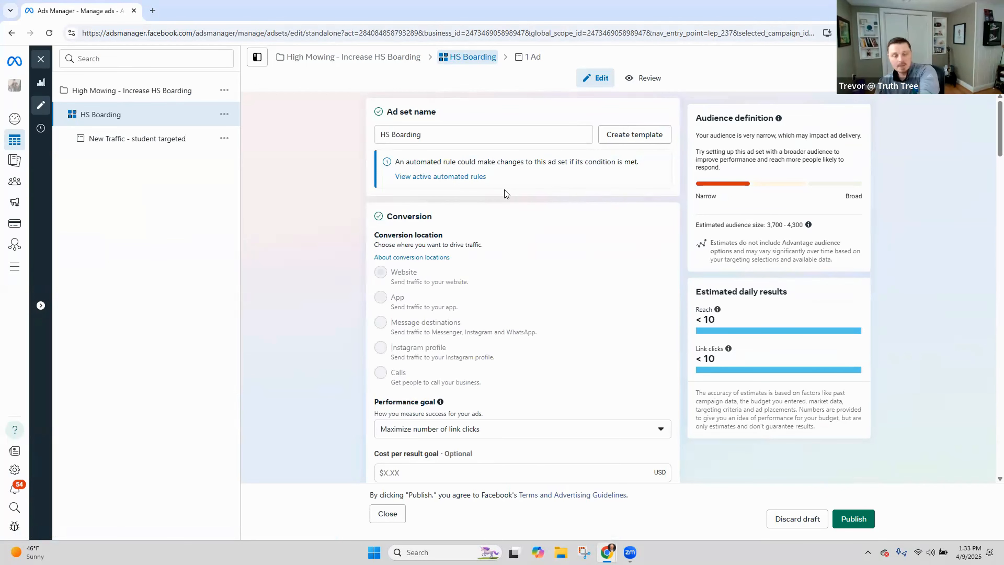
pyautogui.scroll(-1, 502, 195)
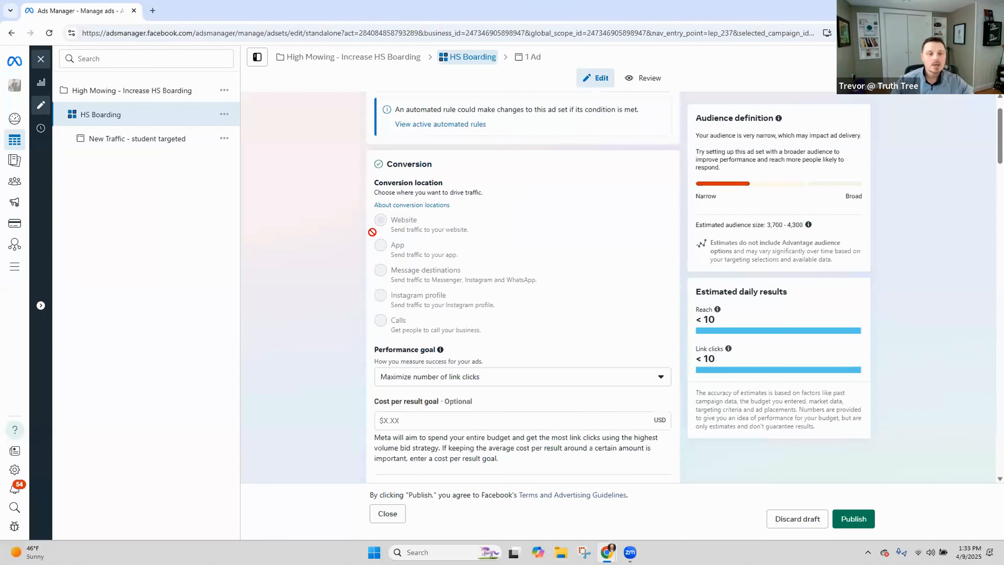
pyautogui.scroll(1, 382, 228)
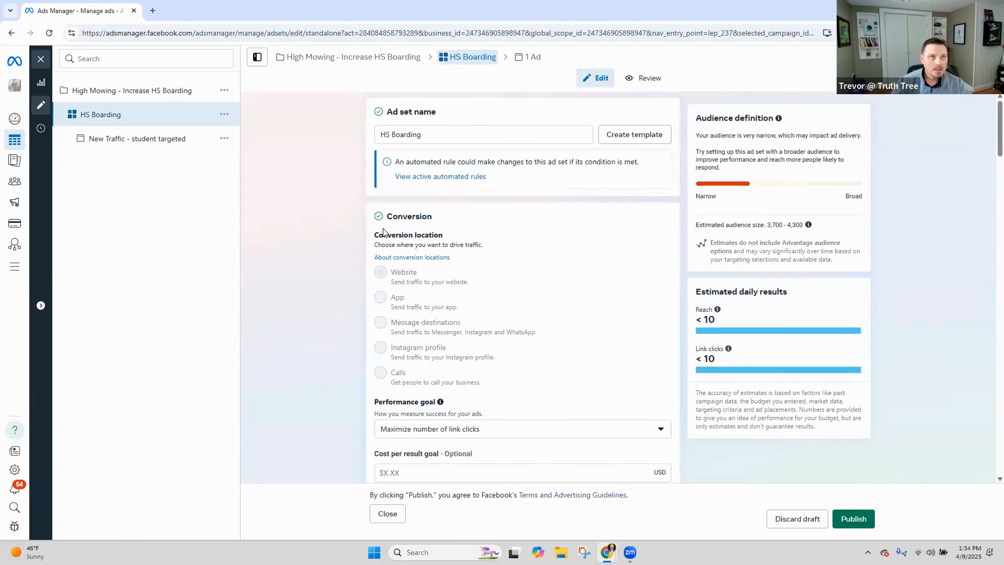
pyautogui.moveTo(393, 276)
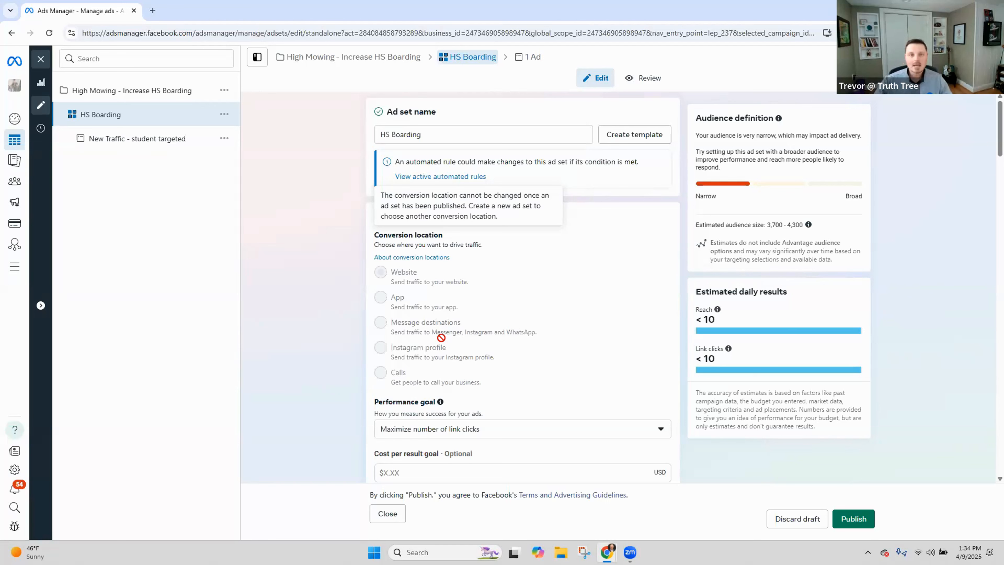
pyautogui.scroll(-1, 475, 321)
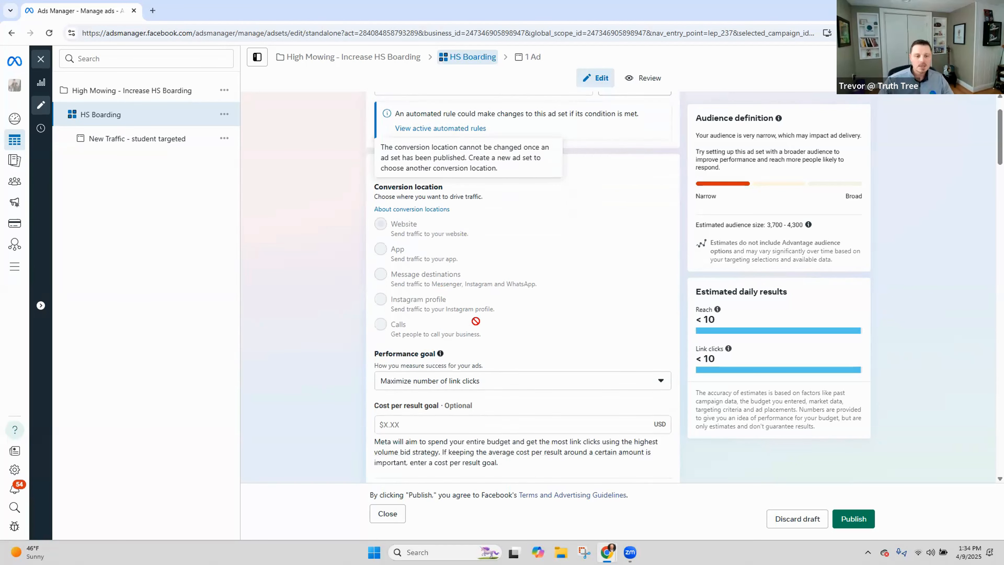
pyautogui.scroll(-2, 476, 322)
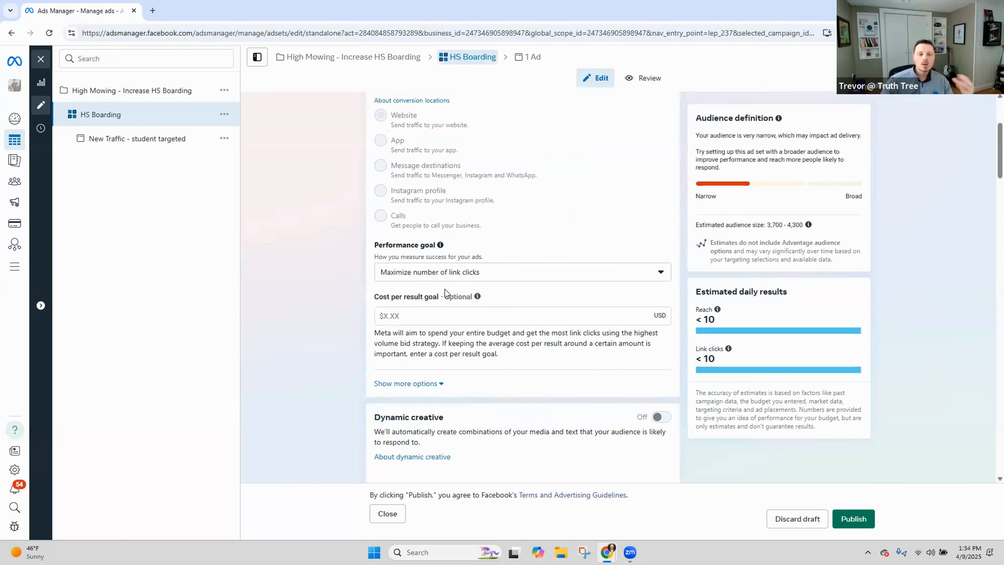
# Review the ad set's dynamic creative, daily budget, schedule and budget scheduling options
pyautogui.scroll(-3, 447, 300)
pyautogui.scroll(-2, 449, 303)
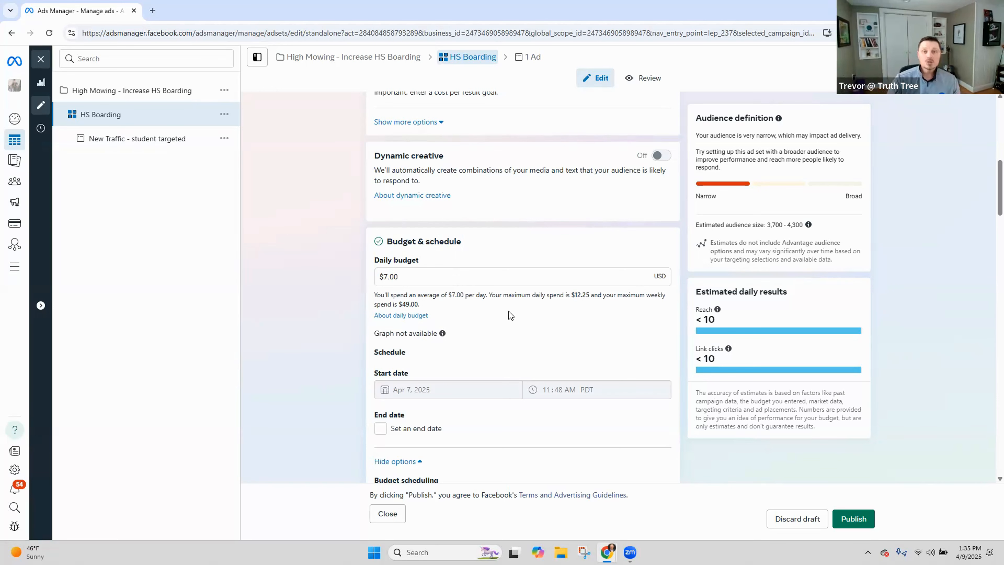
pyautogui.scroll(-2, 509, 312)
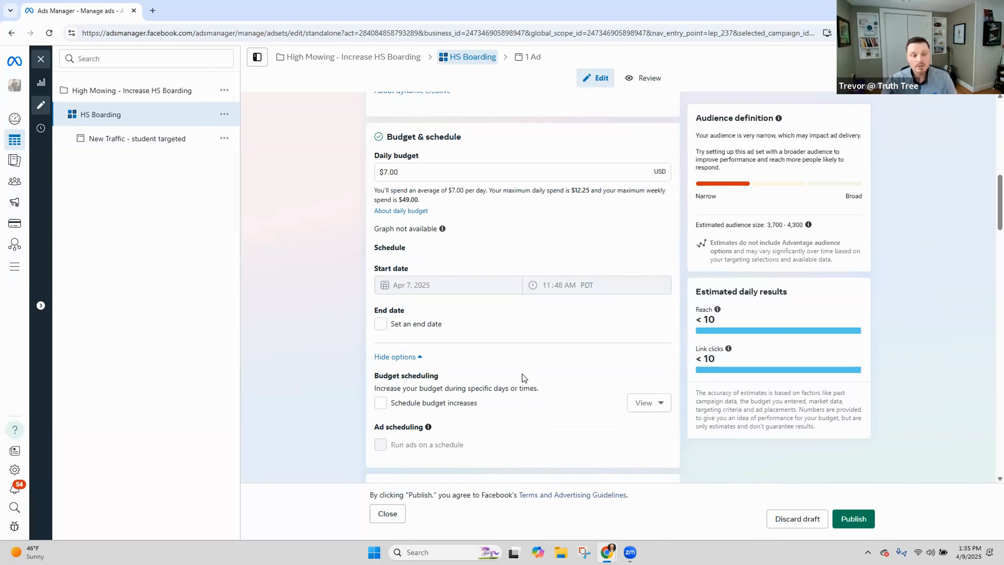
pyautogui.scroll(1, 523, 373)
pyautogui.scroll(2, 522, 379)
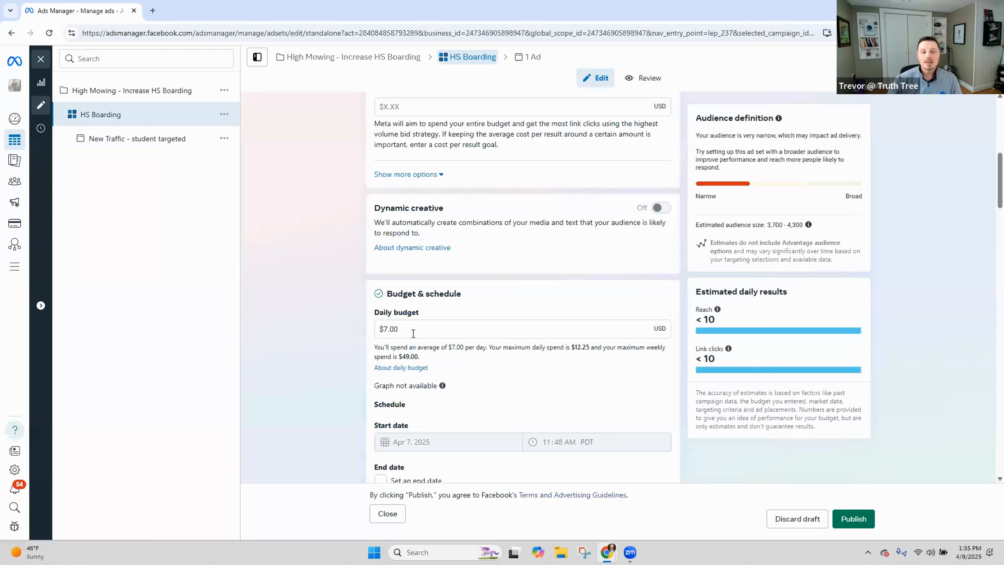
# Set the HS Boarding ad set's daily budget to $17.00 and check the estimated audience size
pyautogui.moveTo(399, 330); pyautogui.dragTo(378, 330)
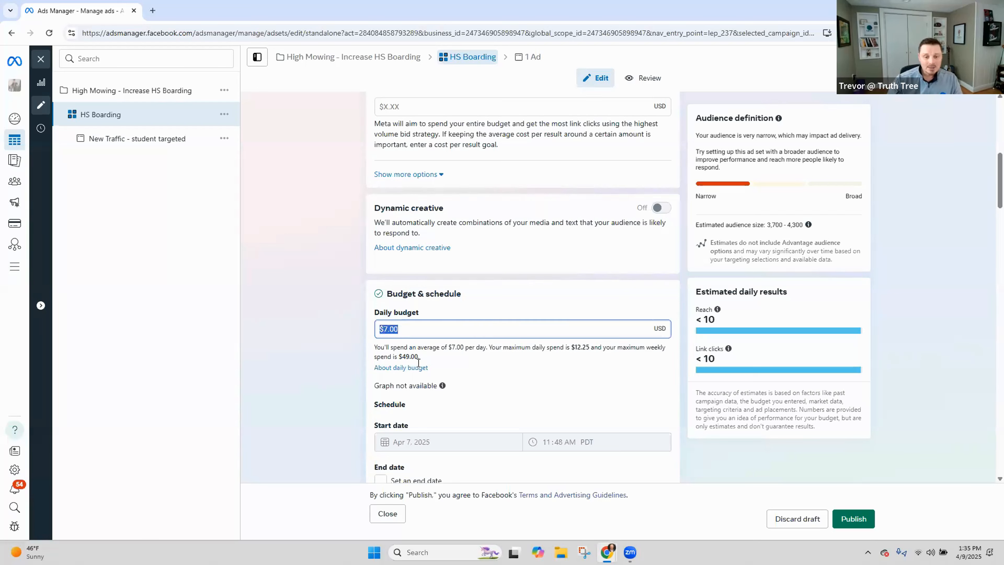
pyautogui.moveTo(530, 348); pyautogui.dragTo(599, 356)
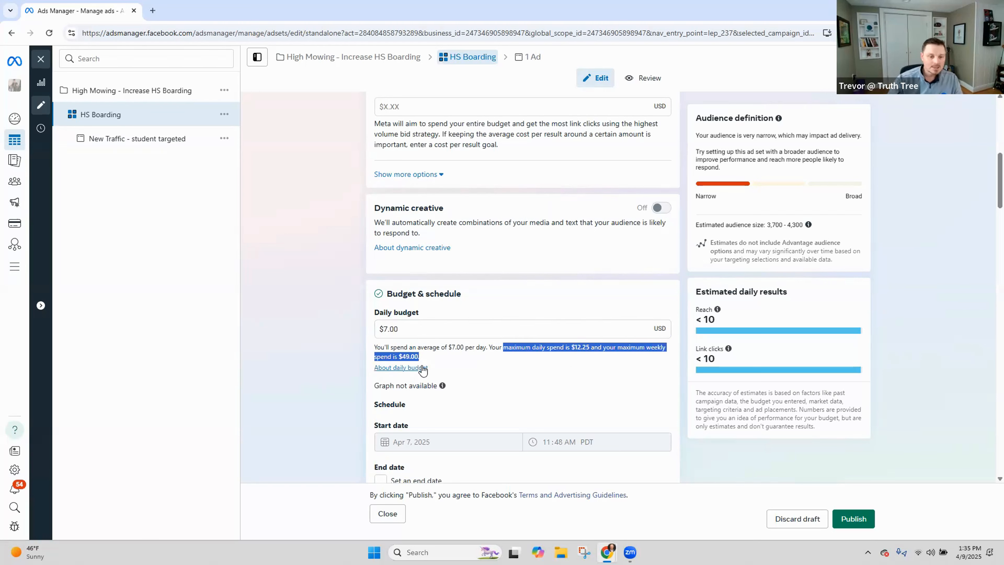
pyautogui.click(385, 330)
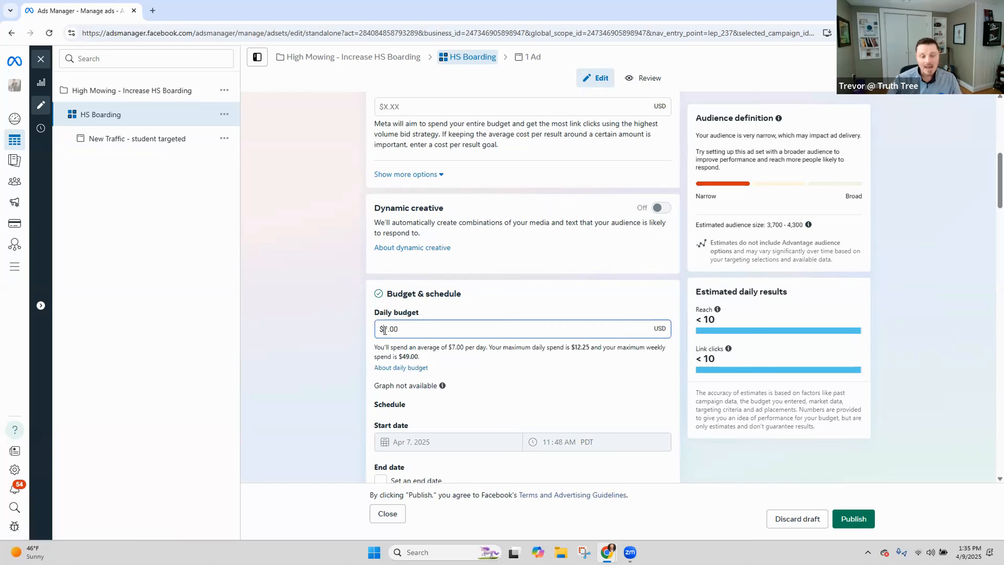
pyautogui.write('1')
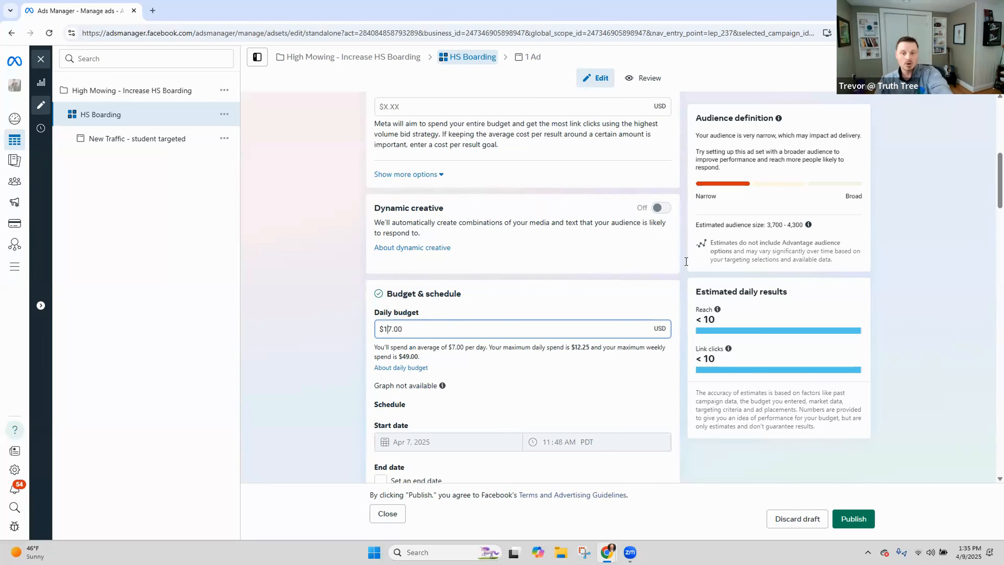
pyautogui.moveTo(817, 228); pyautogui.dragTo(693, 230)
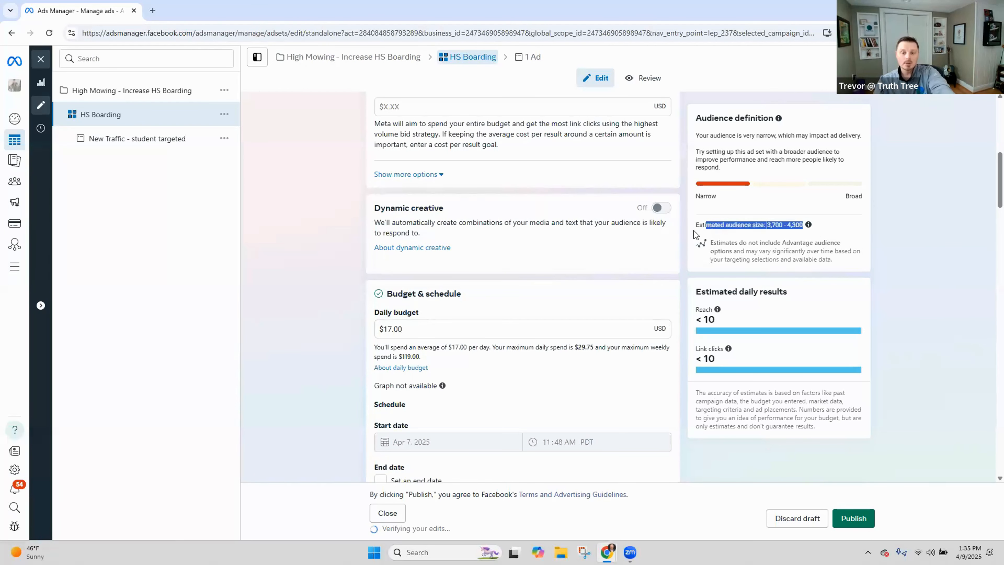
# Examine the ad set's scheduling options and audience section, including the Advantage+ audience recommendation, custom audiences, locations and age range
pyautogui.scroll(-3, 377, 303)
pyautogui.click(395, 306)
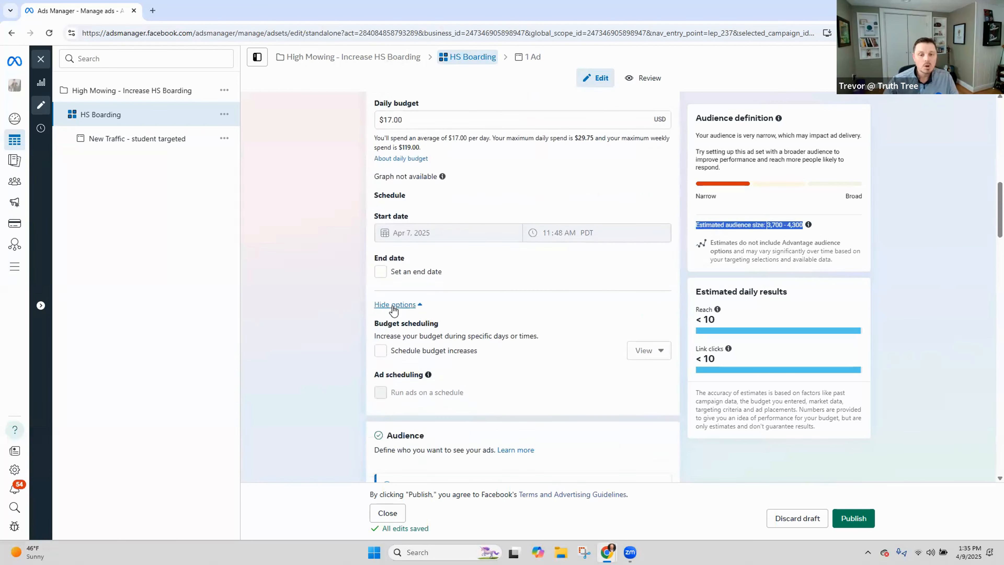
pyautogui.scroll(-4, 397, 310)
pyautogui.scroll(-3, 397, 311)
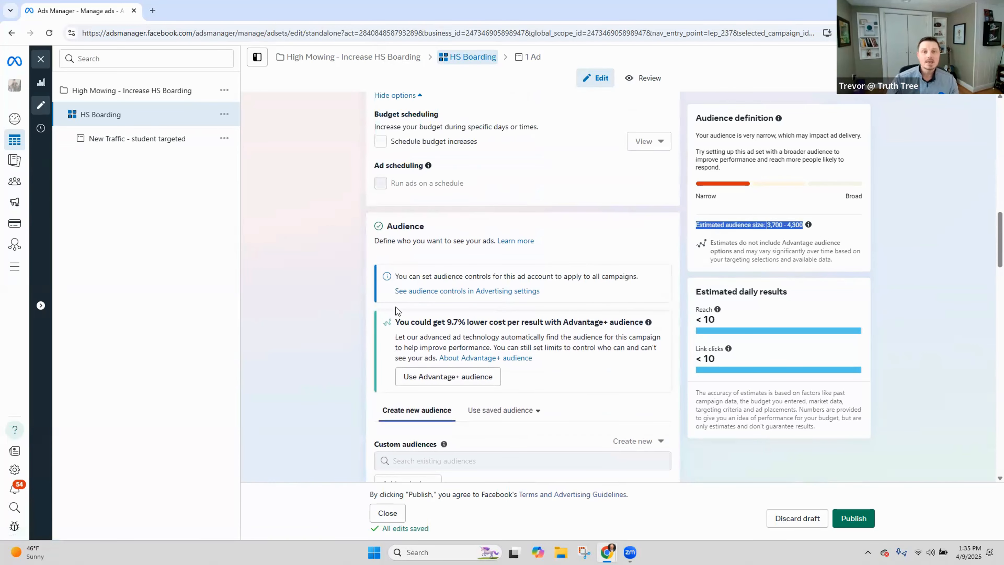
pyautogui.scroll(-3, 397, 310)
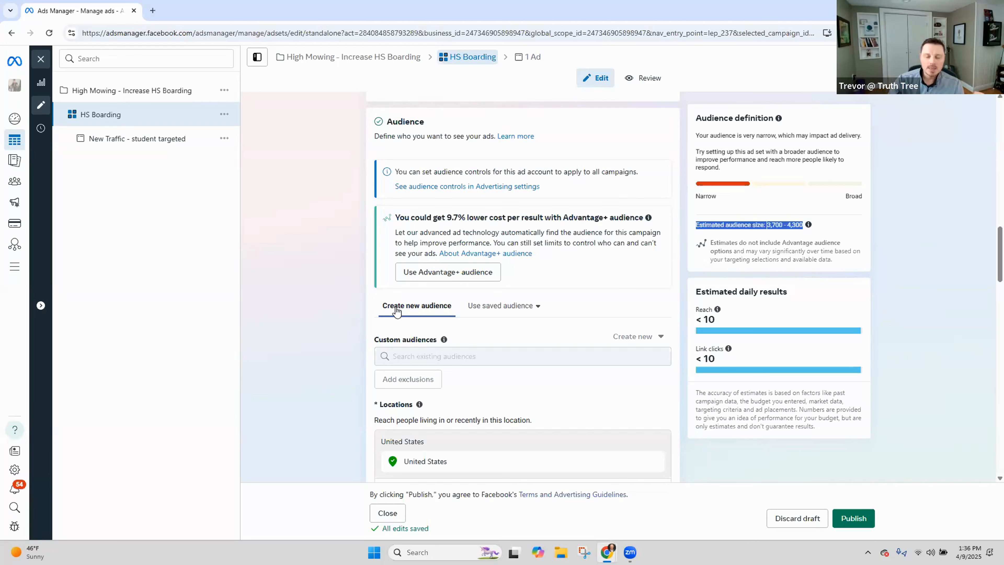
pyautogui.scroll(3, 406, 310)
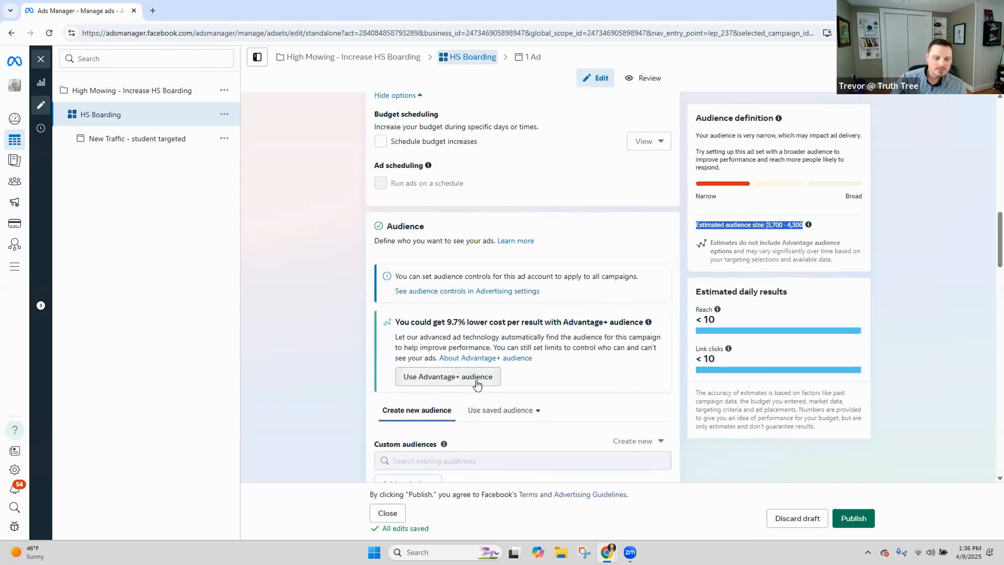
pyautogui.scroll(-2, 507, 315)
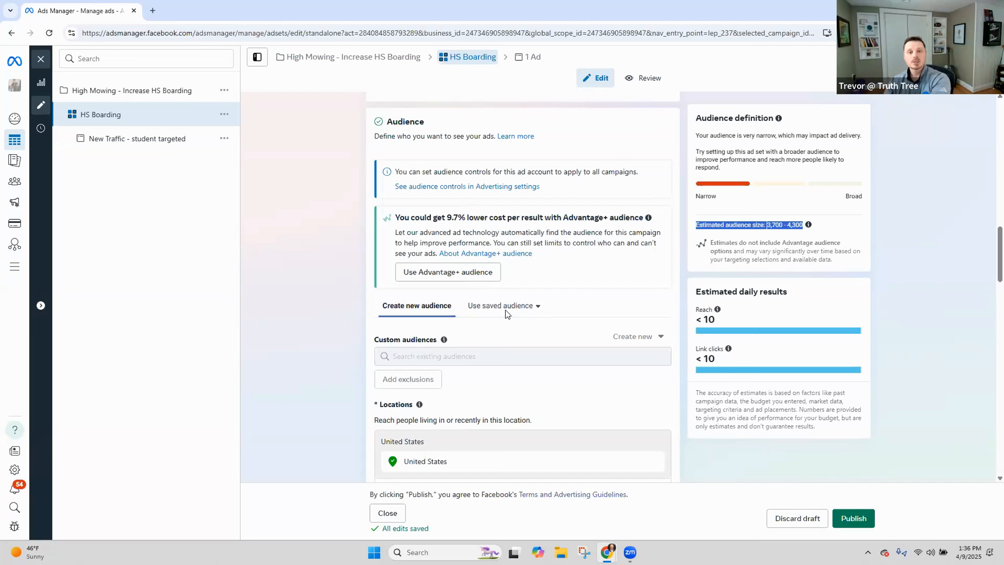
pyautogui.moveTo(496, 353)
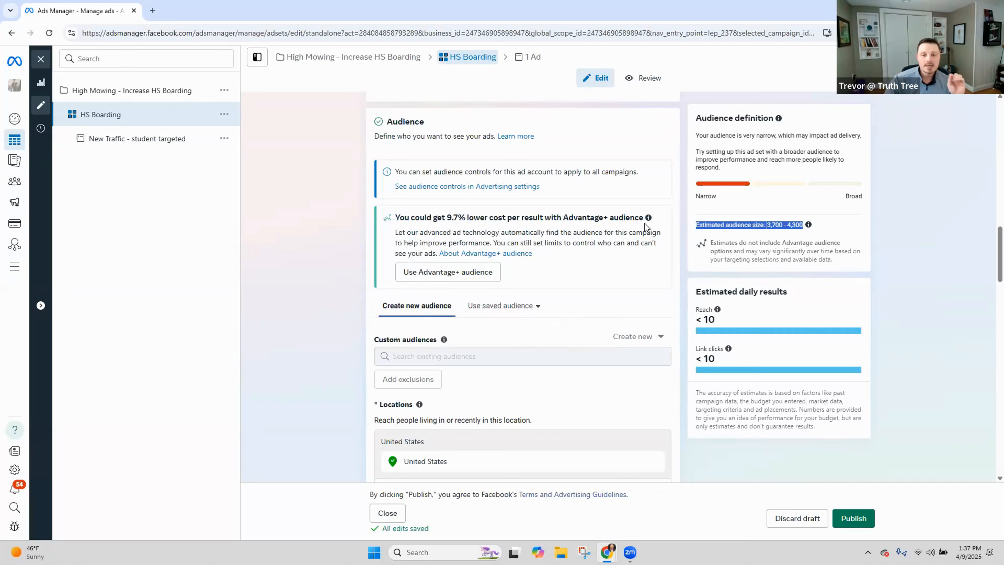
pyautogui.moveTo(399, 217); pyautogui.dragTo(642, 213)
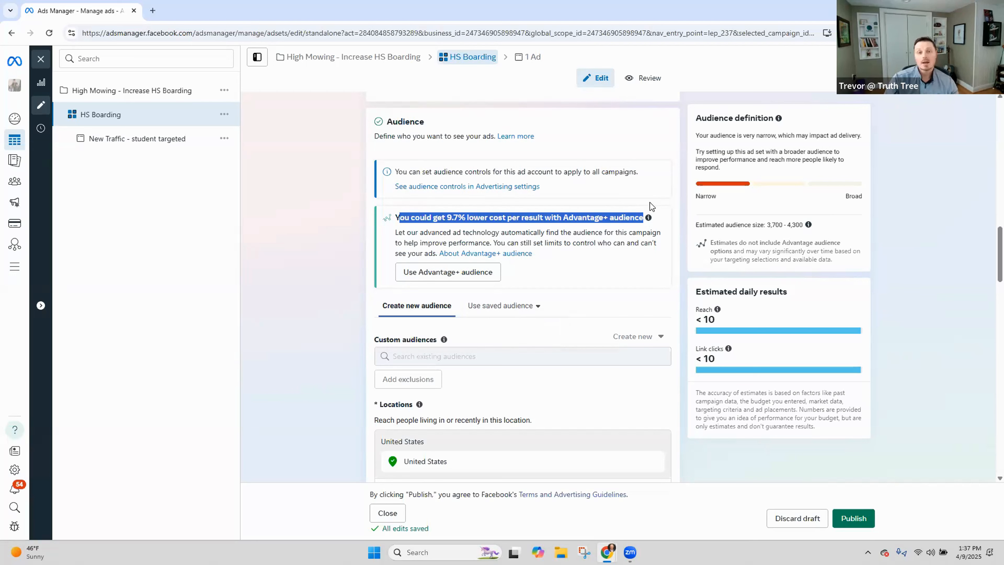
pyautogui.scroll(-5, 650, 203)
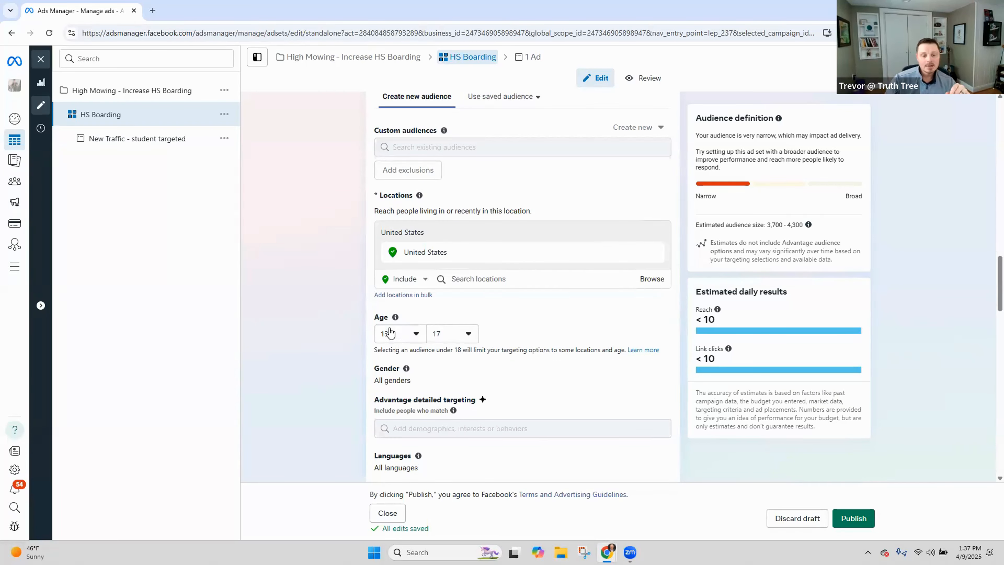
# Switch the ad set to Advantage+ placements and back to Manual placements, and review the age restriction against unavailable placements
pyautogui.scroll(-6, 450, 332)
pyautogui.click(381, 267)
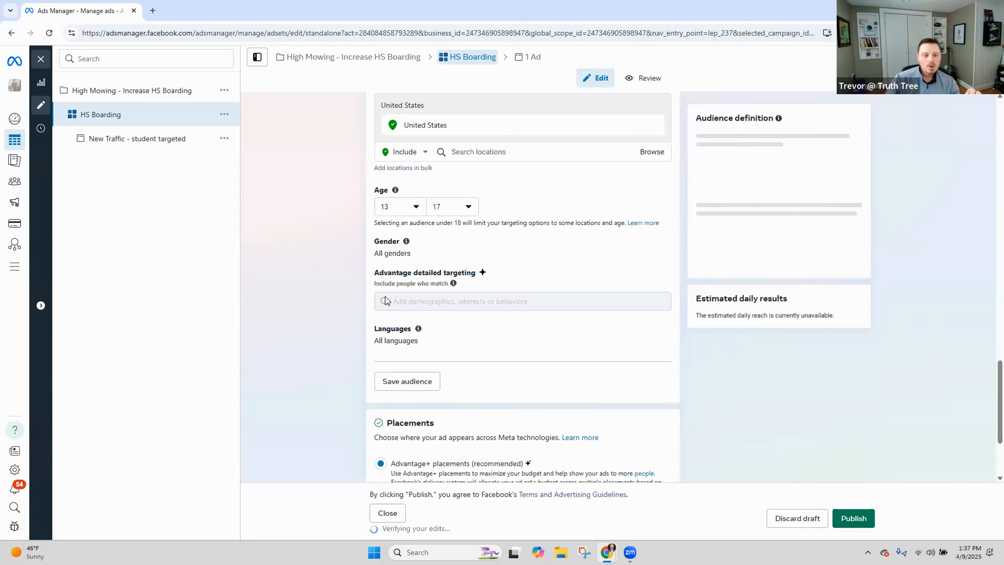
pyautogui.scroll(-3, 384, 299)
pyautogui.click(381, 368)
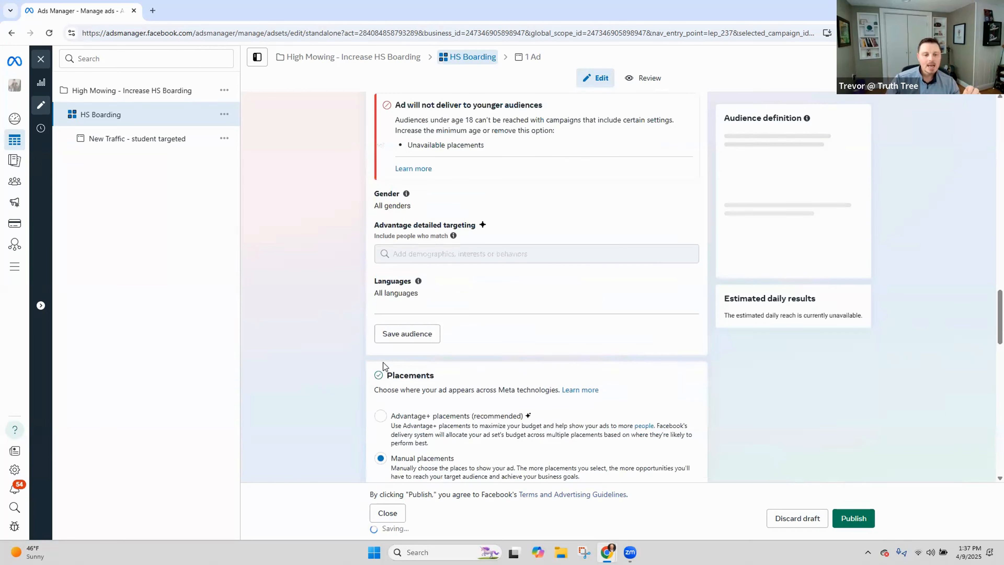
pyautogui.scroll(-5, 395, 340)
pyautogui.scroll(1, 465, 247)
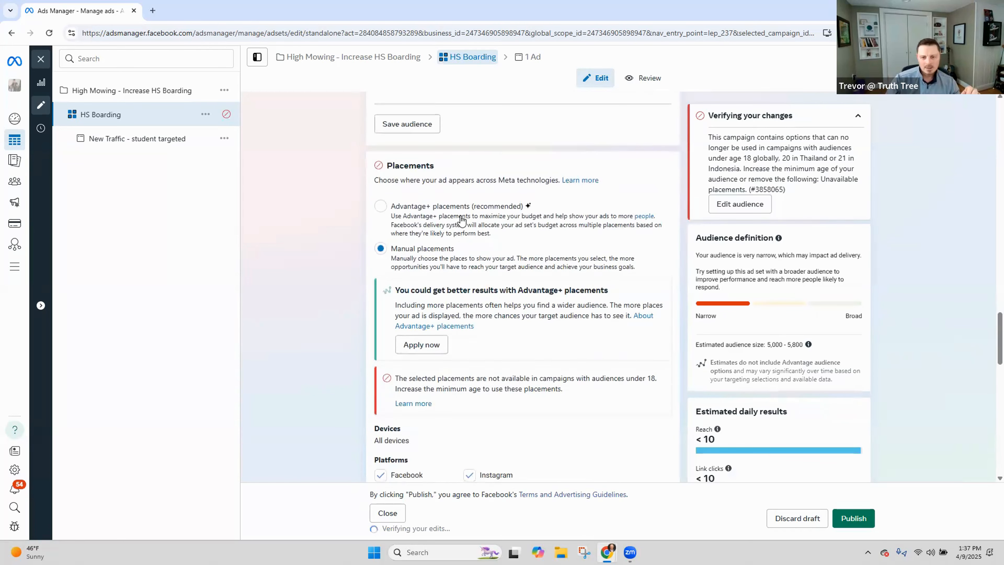
pyautogui.scroll(6, 464, 247)
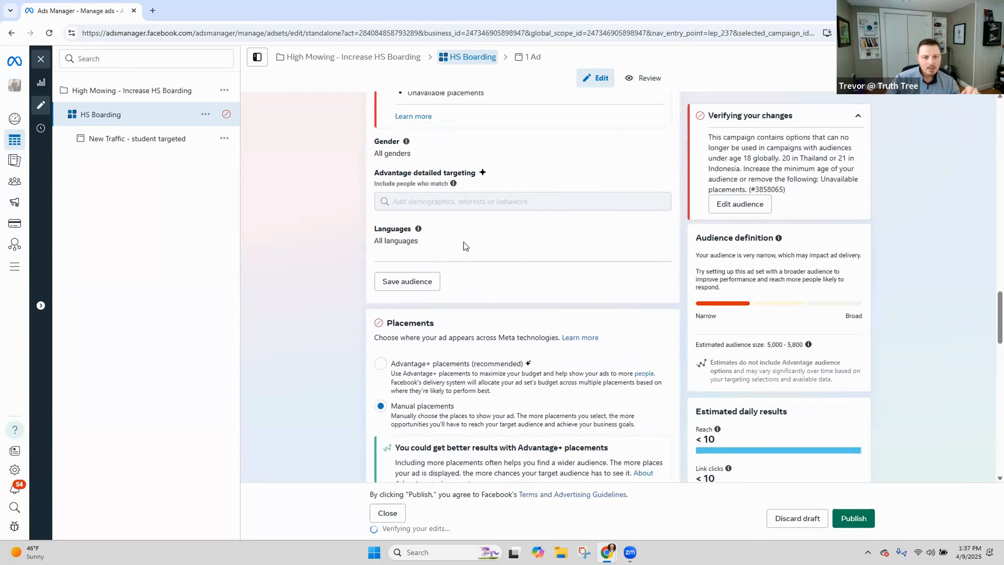
pyautogui.scroll(-7, 464, 242)
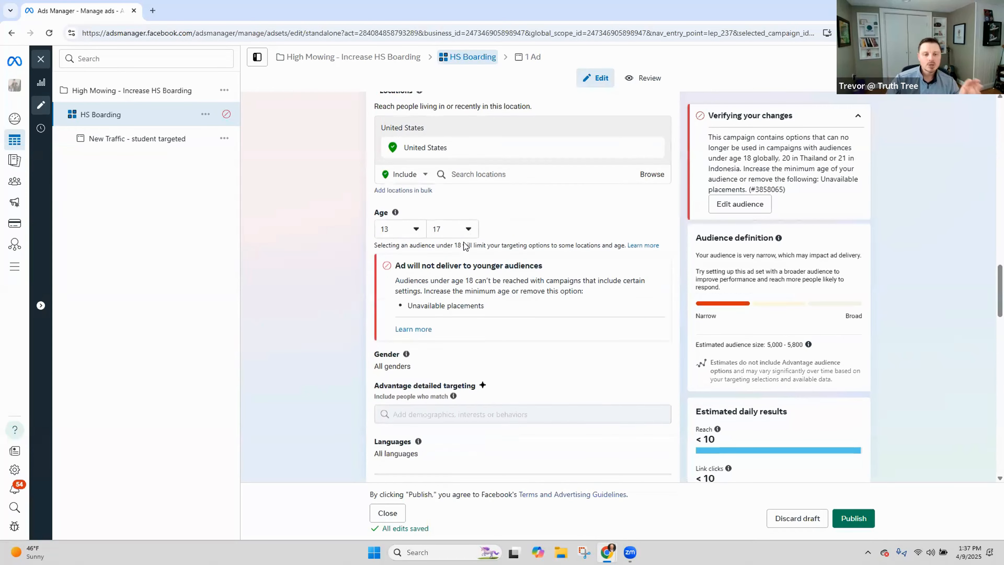
# Exclude Audience Network and Messenger from the ad set's manual placement platforms
pyautogui.scroll(-4, 463, 241)
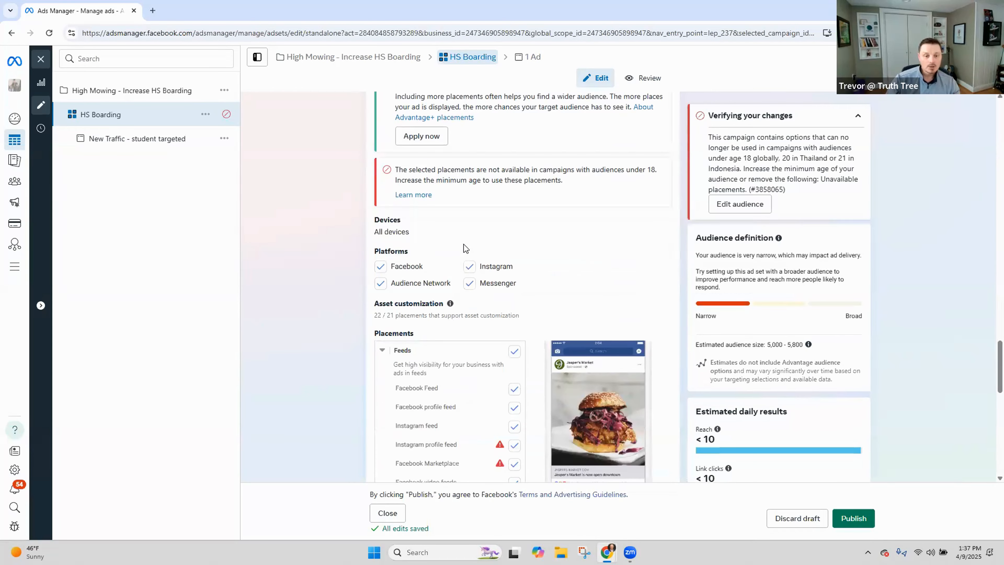
pyautogui.scroll(-1, 464, 247)
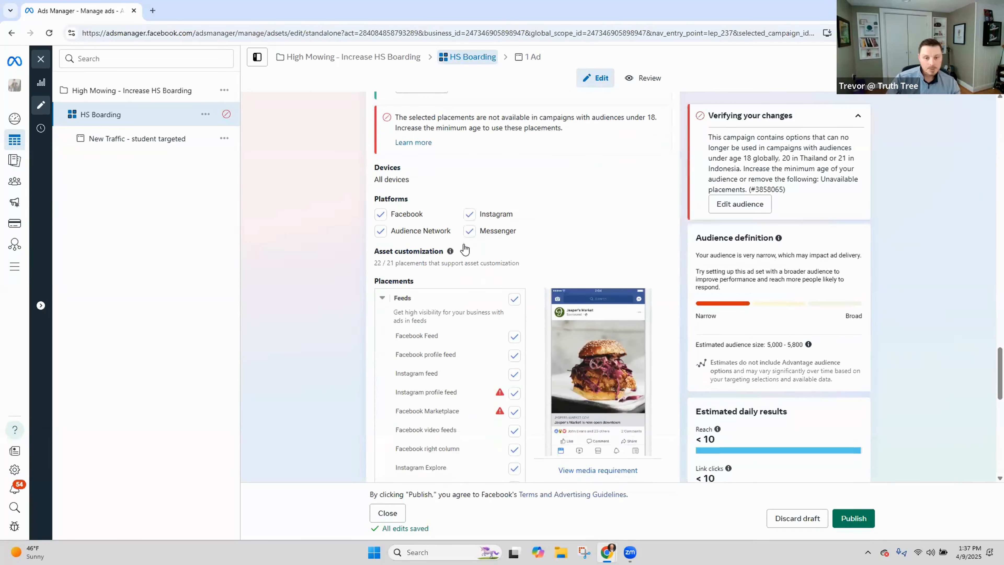
pyautogui.click(381, 233)
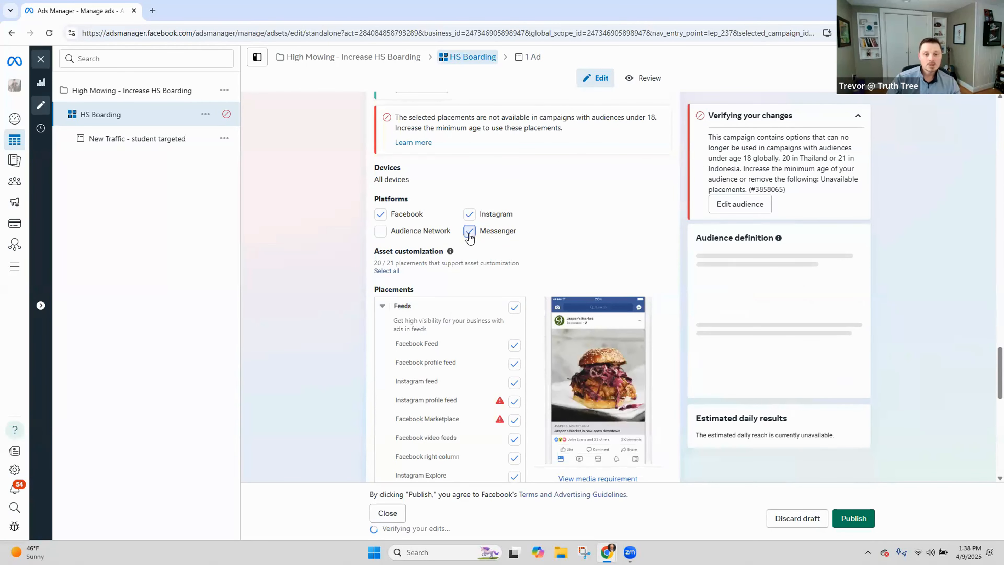
pyautogui.click(469, 233)
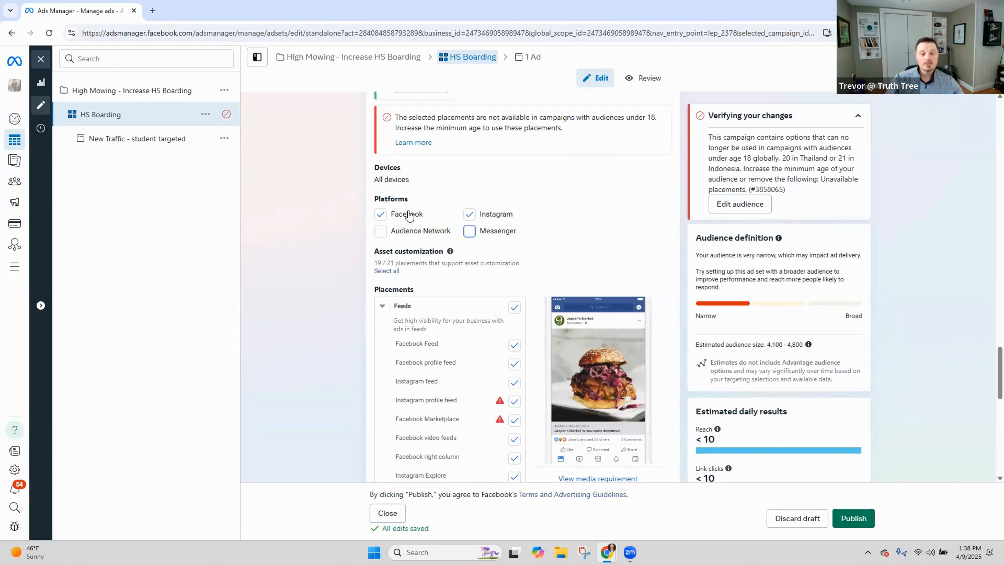
# Exclude Instagram profile feed, Facebook Marketplace, Instagram Explore home and Facebook Business Explore from the feed placements
pyautogui.scroll(-3, 409, 216)
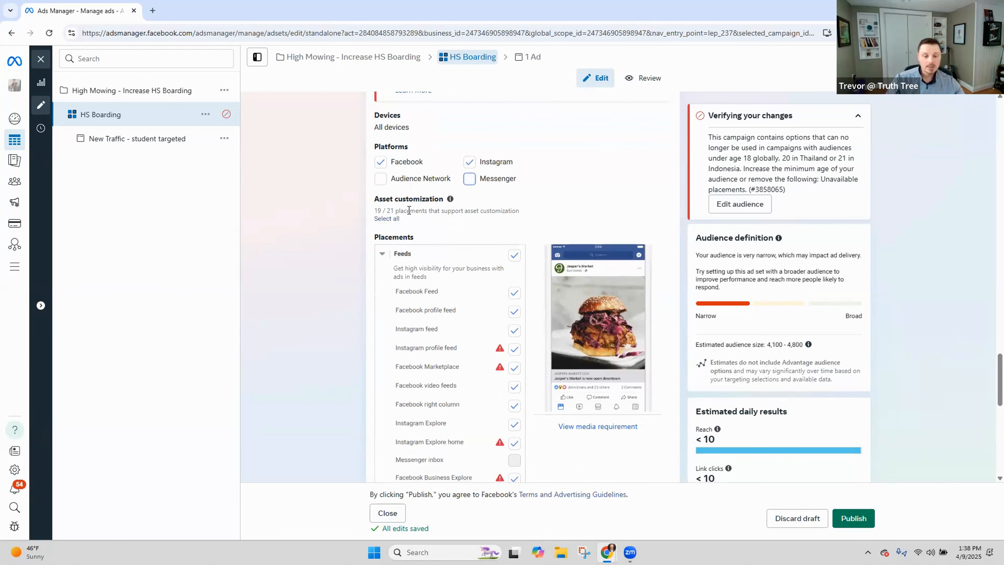
pyautogui.click(514, 298)
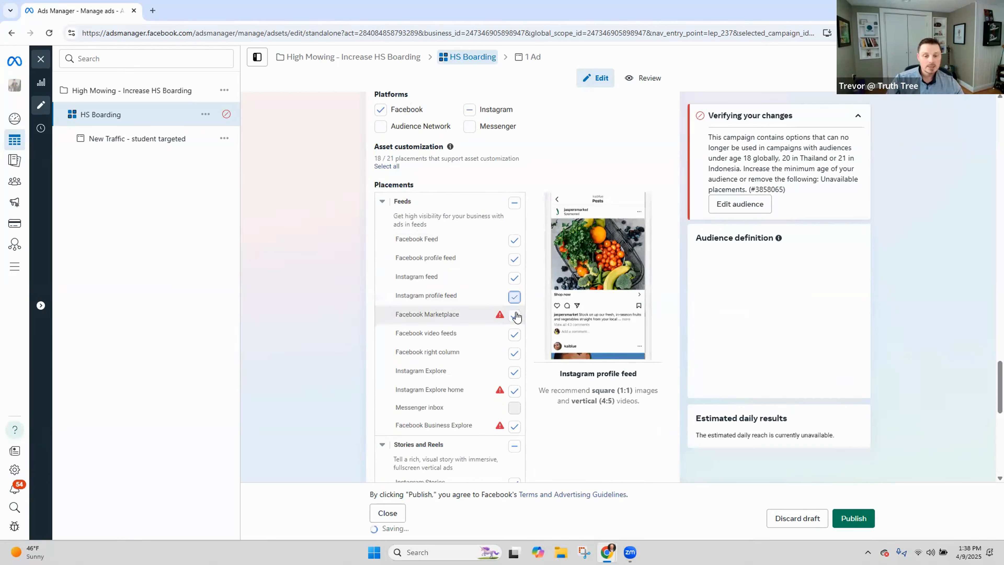
pyautogui.click(515, 316)
pyautogui.click(514, 390)
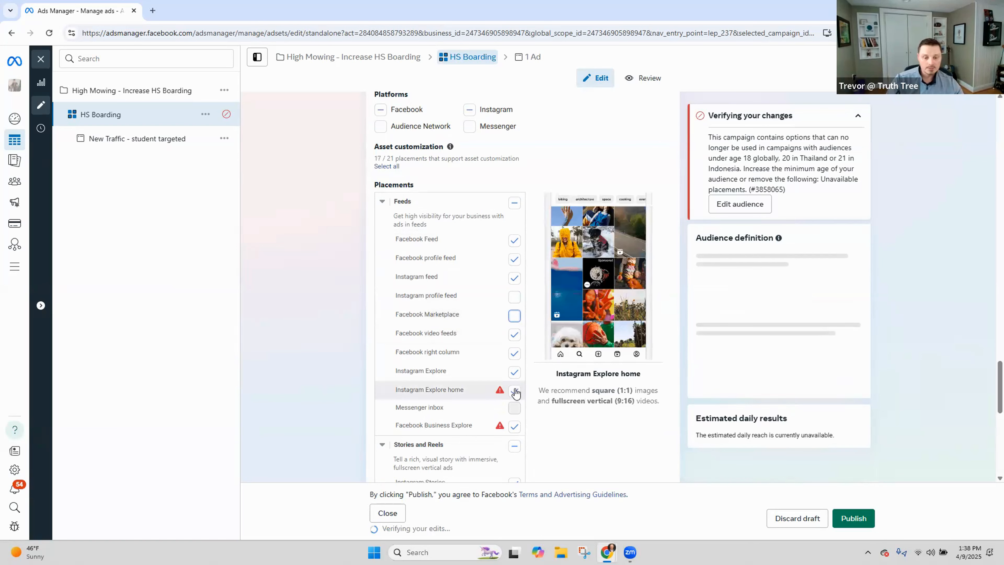
pyautogui.click(515, 428)
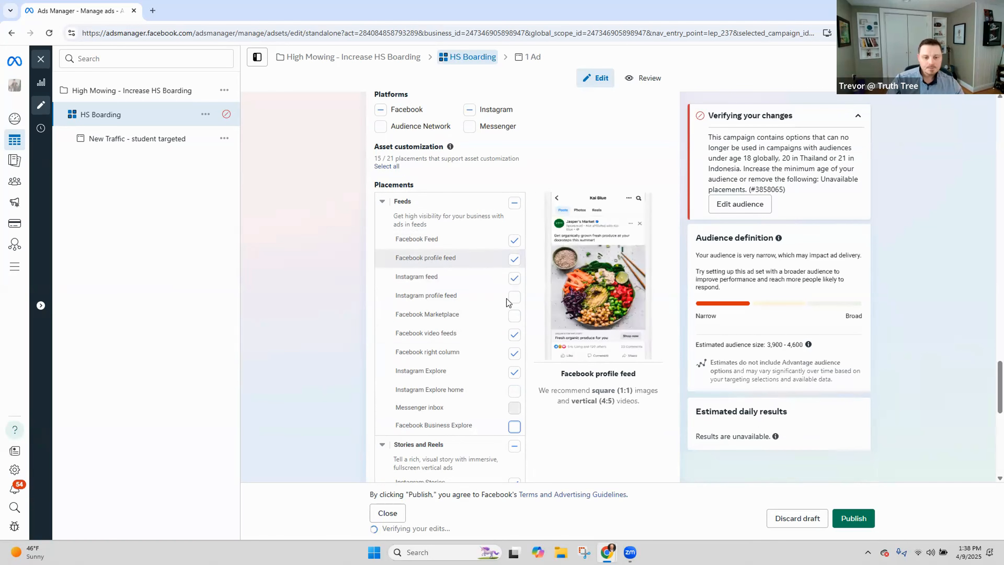
# Exclude Facebook search results and Instagram search results from the ad set's placements
pyautogui.scroll(-4, 514, 341)
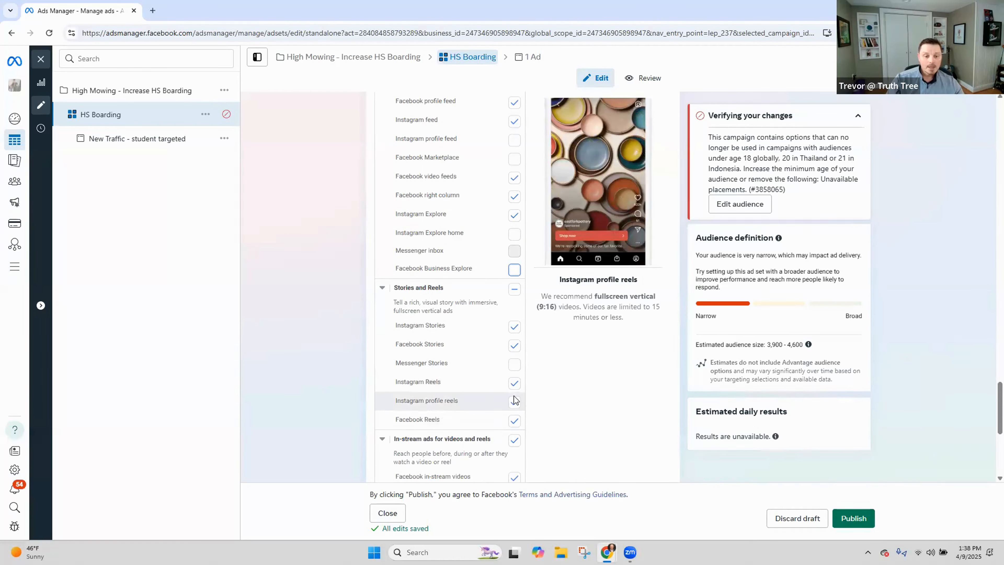
pyautogui.scroll(-3, 513, 396)
pyautogui.scroll(-1, 515, 408)
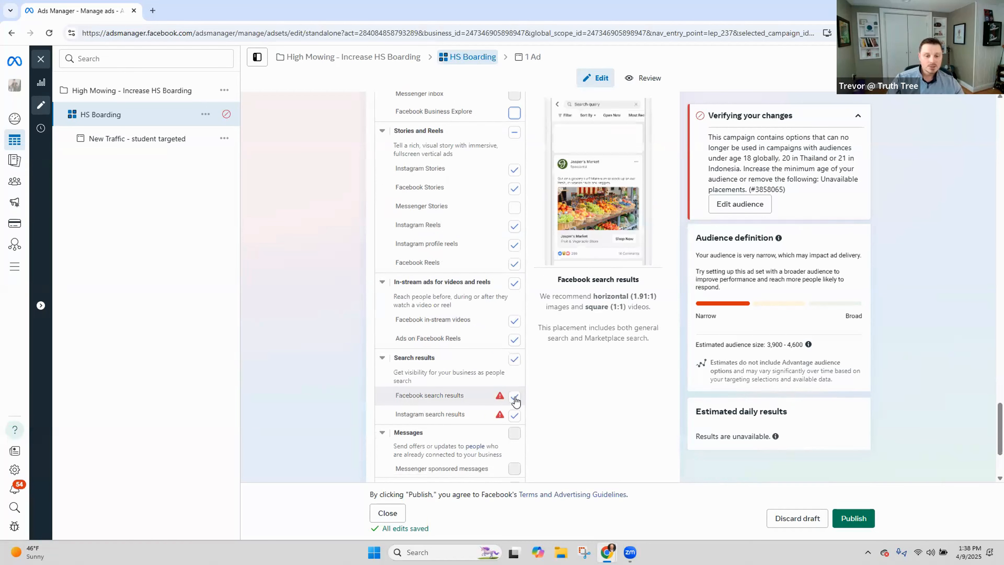
pyautogui.click(514, 397)
pyautogui.scroll(-1, 518, 399)
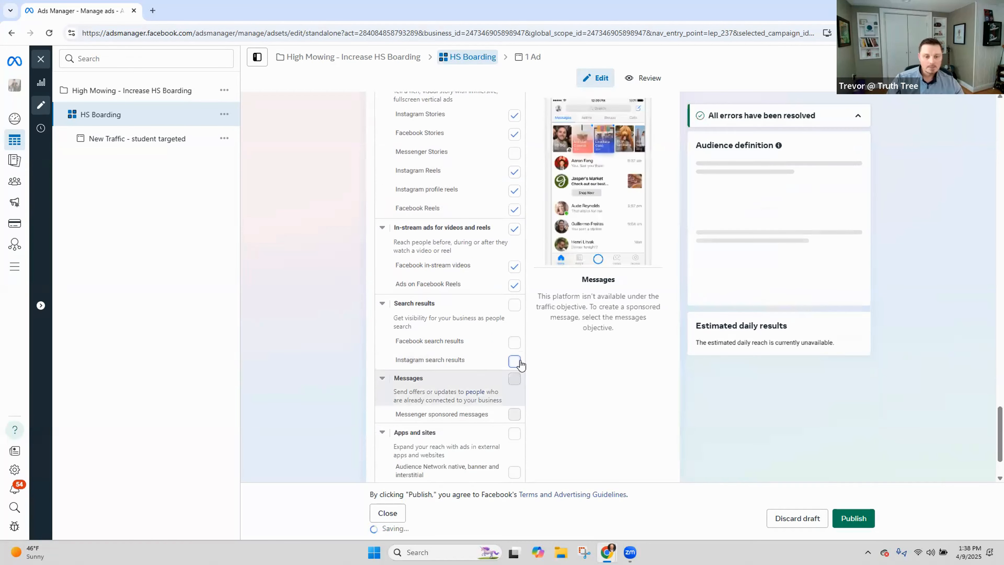
pyautogui.click(514, 360)
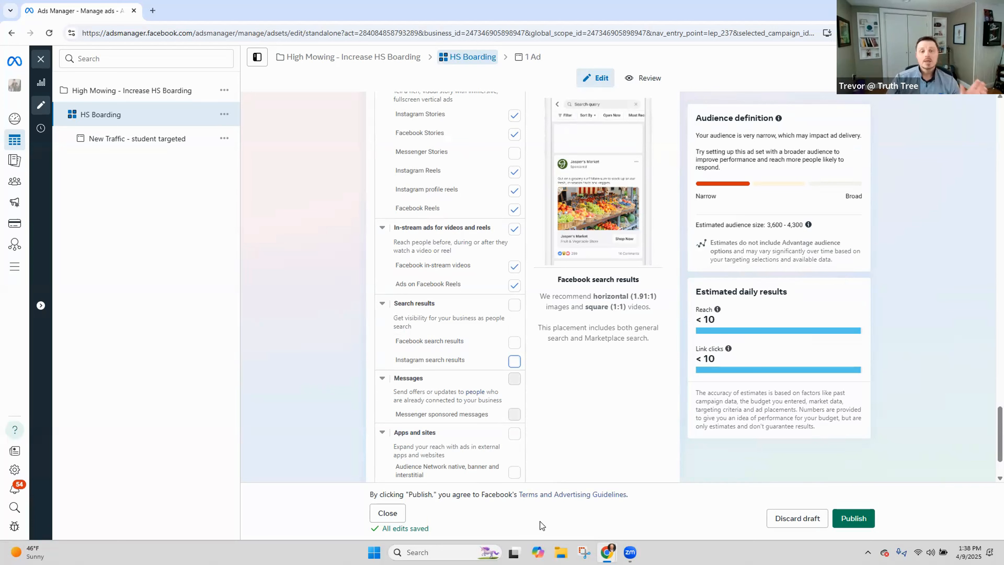
# Review the remaining placements, open the New Traffic - student targeted ad and expand the primary text in its Facebook Feed preview
pyautogui.scroll(5, 482, 247)
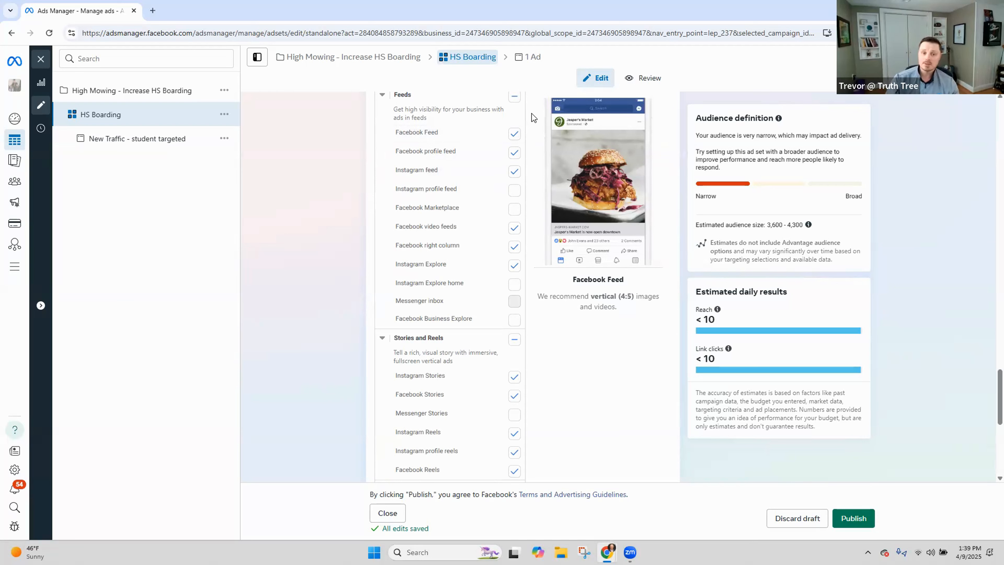
pyautogui.scroll(1, 515, 178)
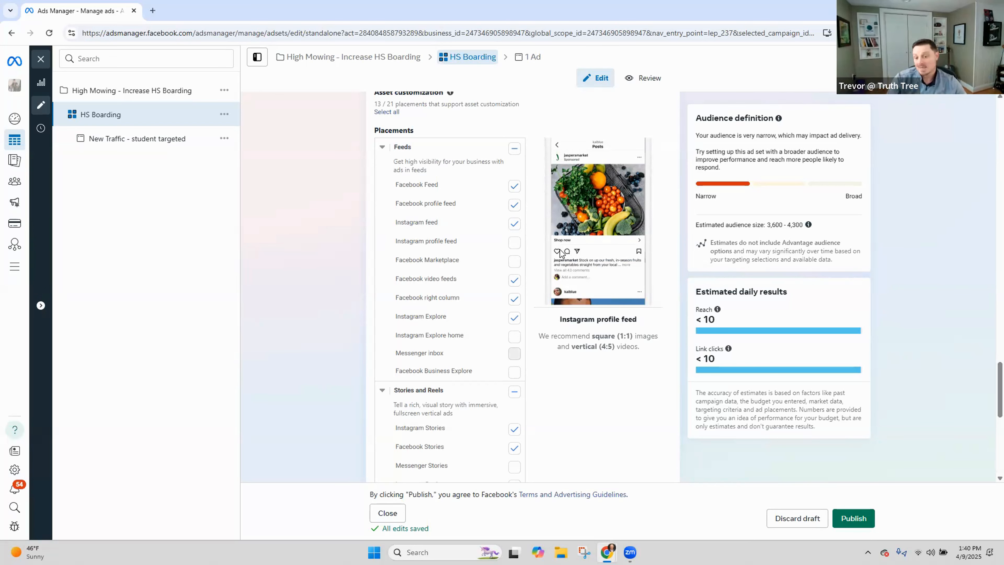
pyautogui.scroll(1, 767, 347)
pyautogui.scroll(15, 773, 343)
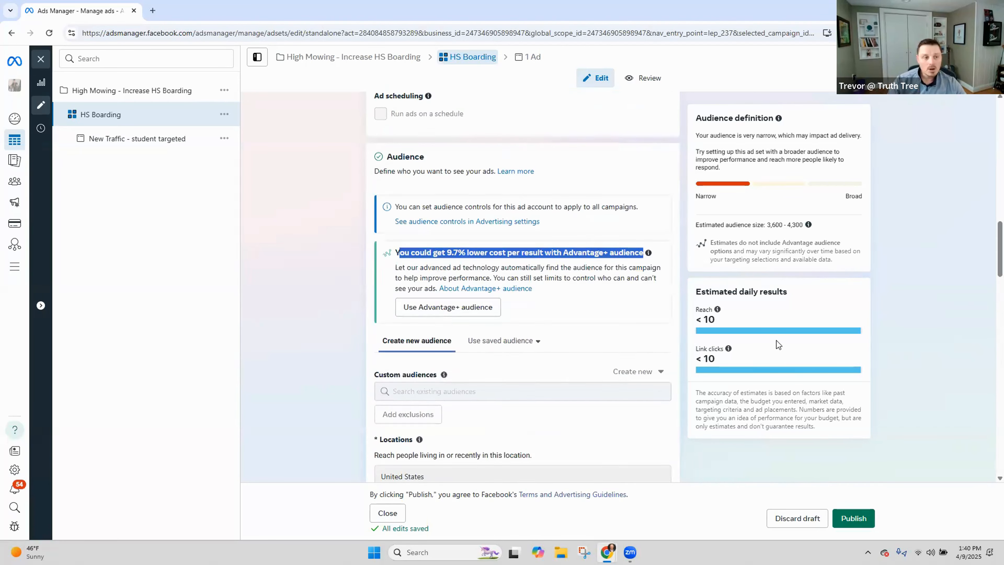
pyautogui.scroll(4, 777, 340)
pyautogui.click(149, 139)
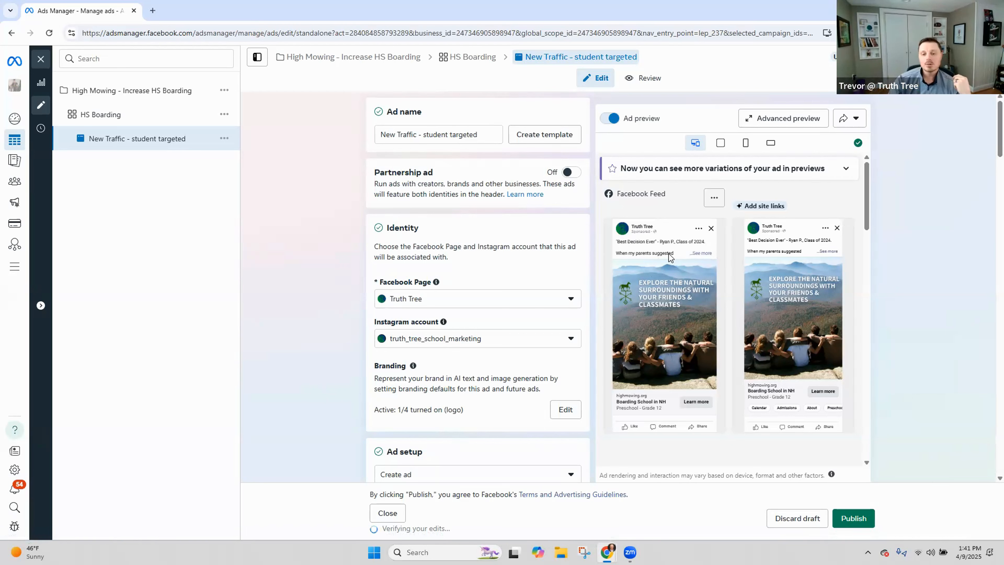
pyautogui.click(698, 253)
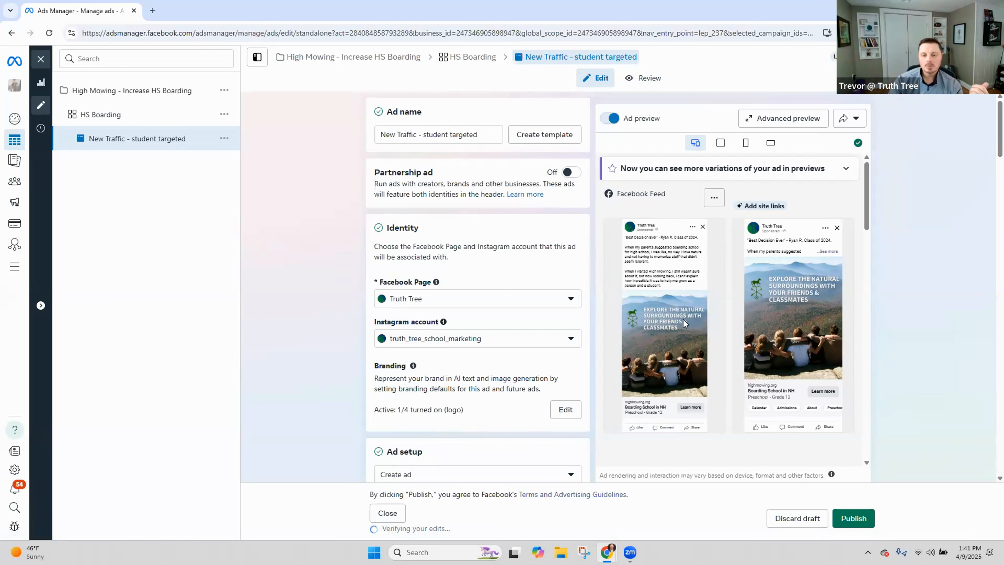
# Open the ad's advanced preview across all placements and expand the primary text in the first Facebook Feed preview
pyautogui.click(781, 118)
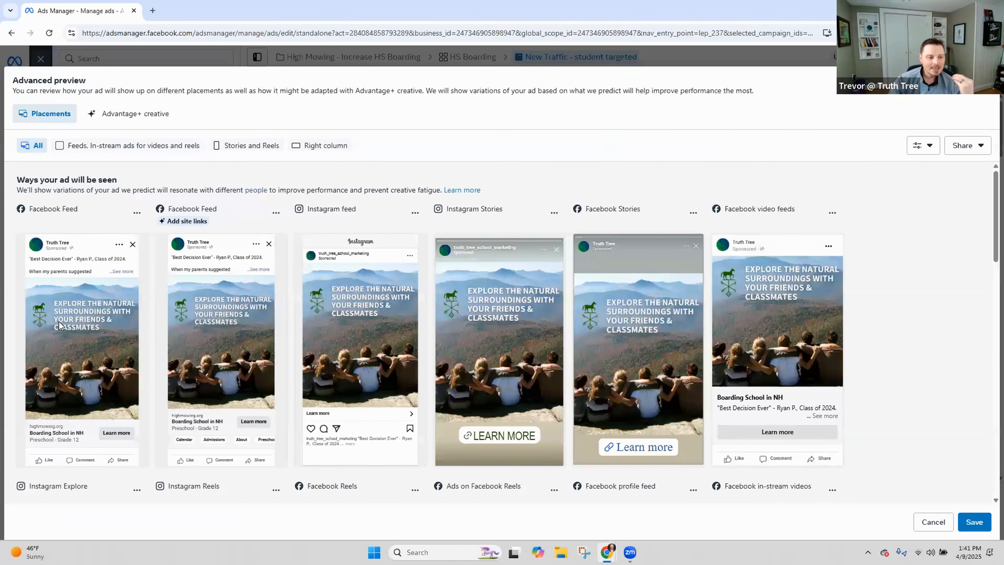
pyautogui.click(117, 273)
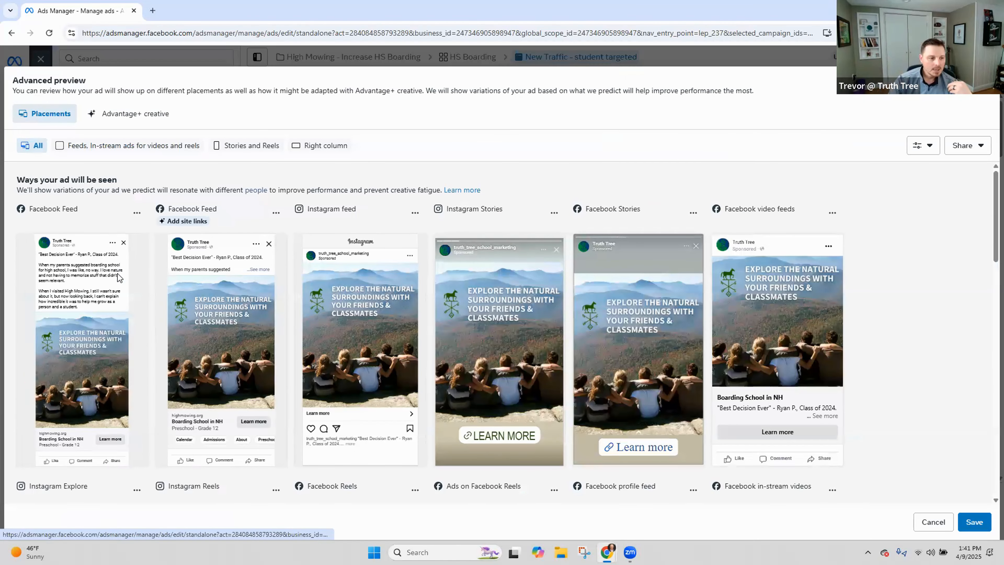
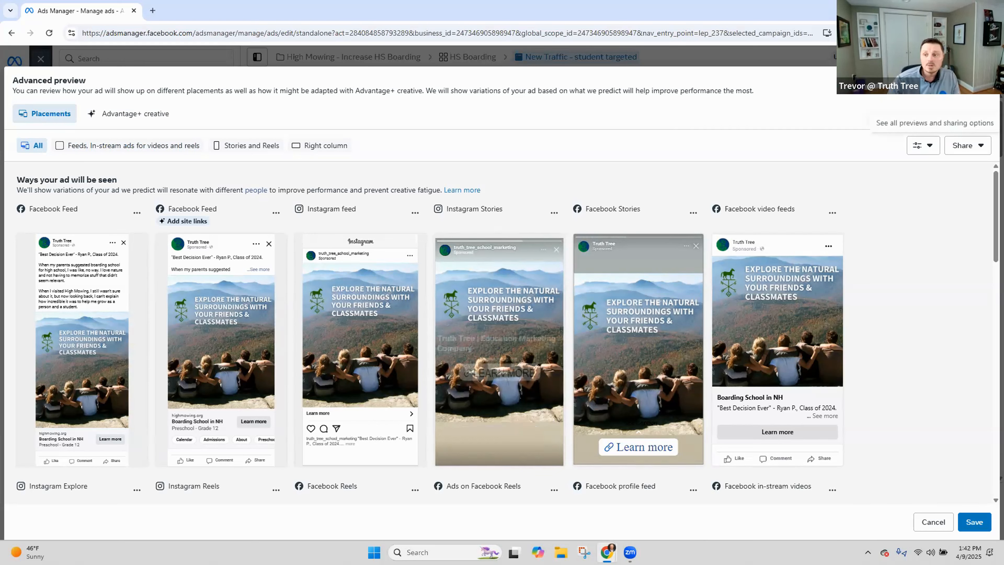
pyautogui.click(983, 81)
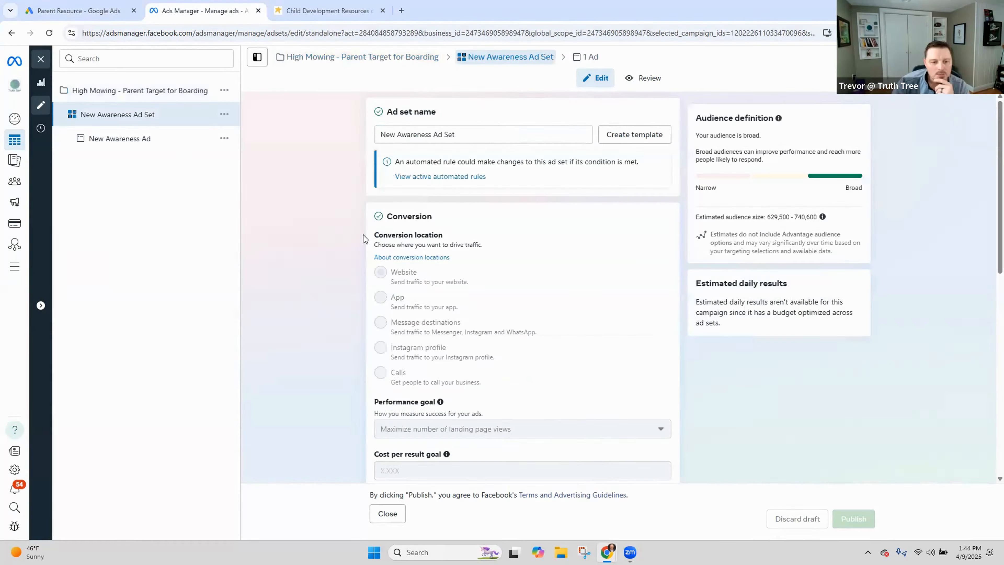
# Turn on the A/B test for the High Mowing - Parent Target for Boarding campaign
pyautogui.scroll(-2, 363, 234)
pyautogui.click(123, 91)
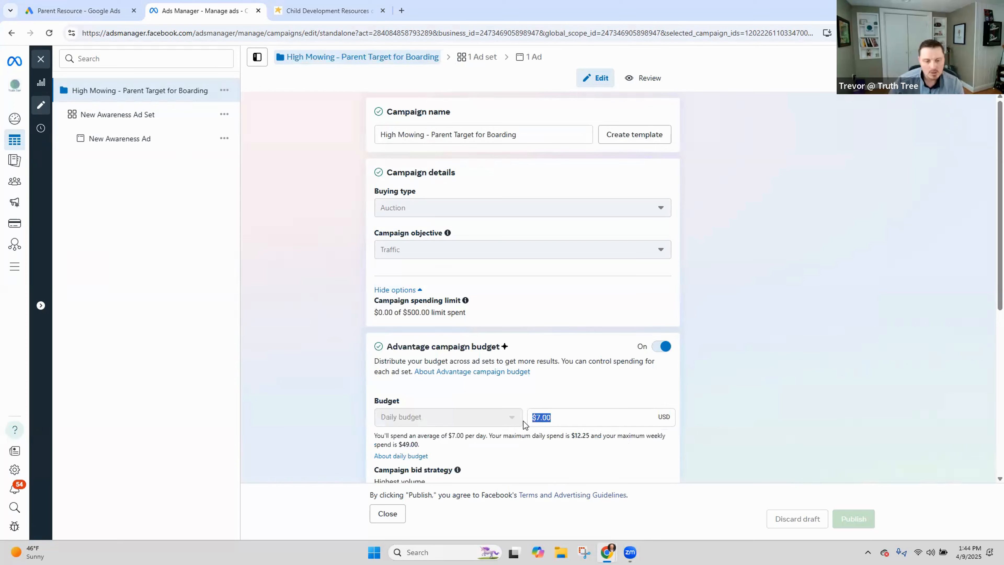
pyautogui.scroll(-5, 533, 313)
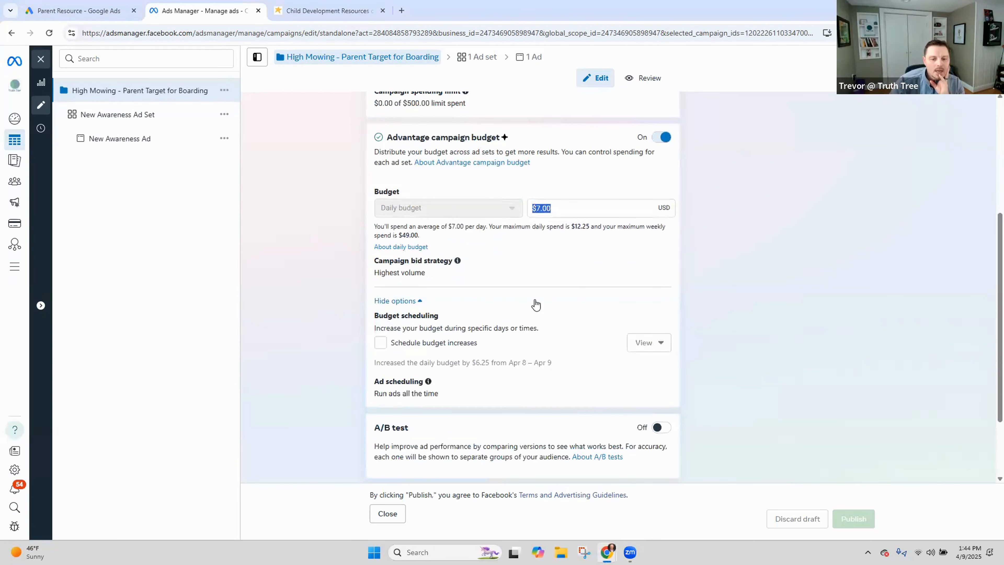
pyautogui.scroll(-2, 537, 309)
pyautogui.click(661, 333)
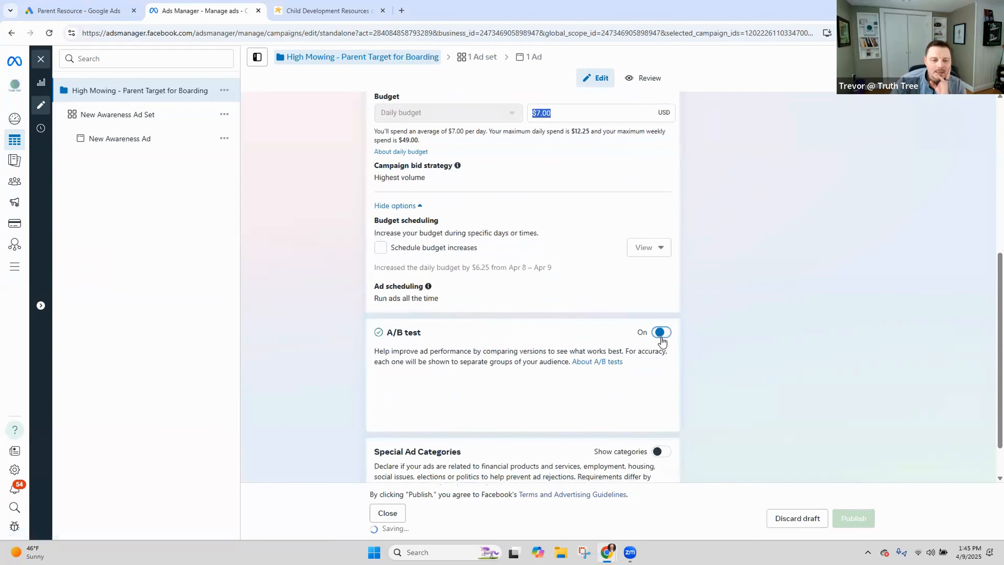
pyautogui.scroll(-1, 663, 342)
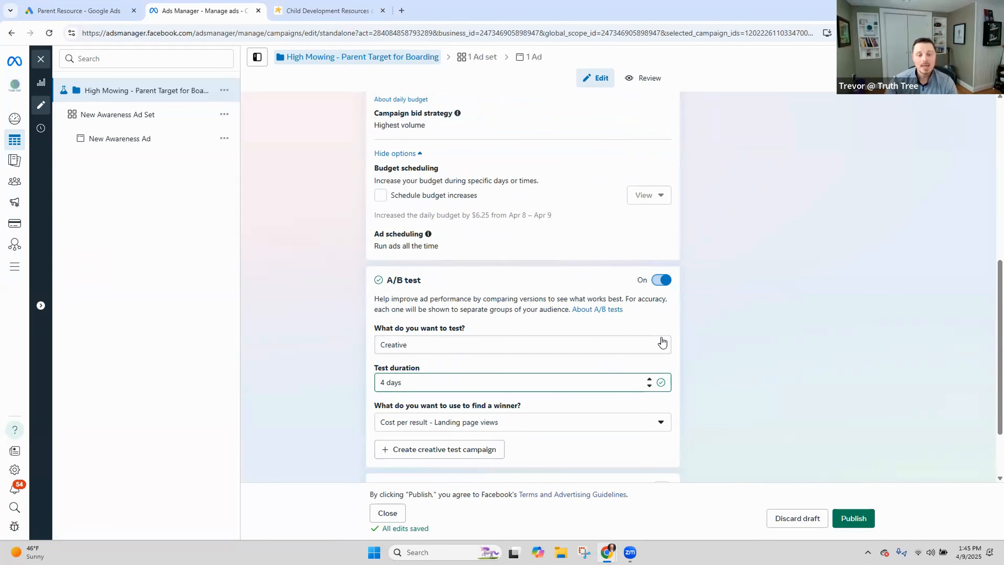
# Examine the available A/B test variables, keeping Creative as the one to test
pyautogui.click(663, 346)
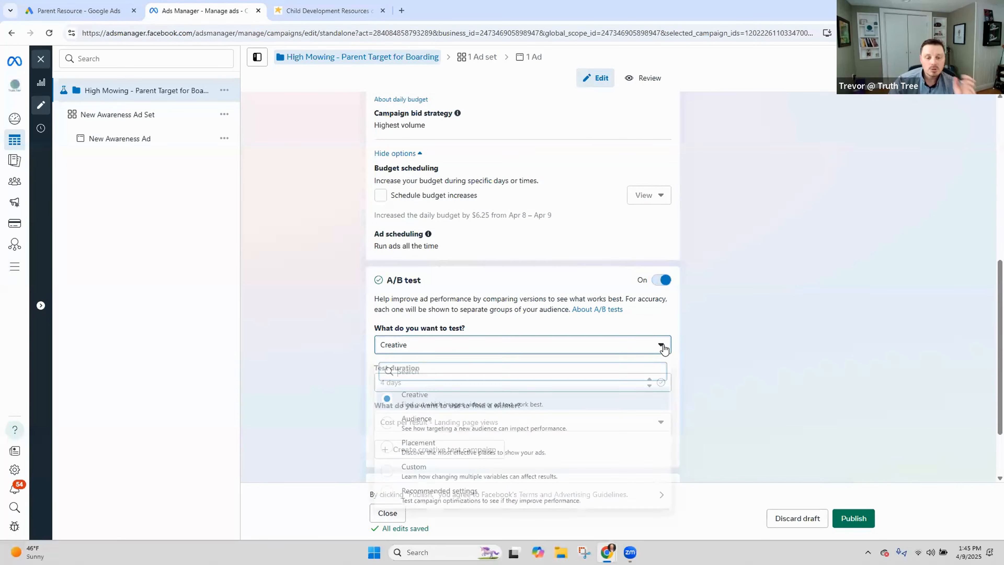
pyautogui.scroll(-3, 670, 373)
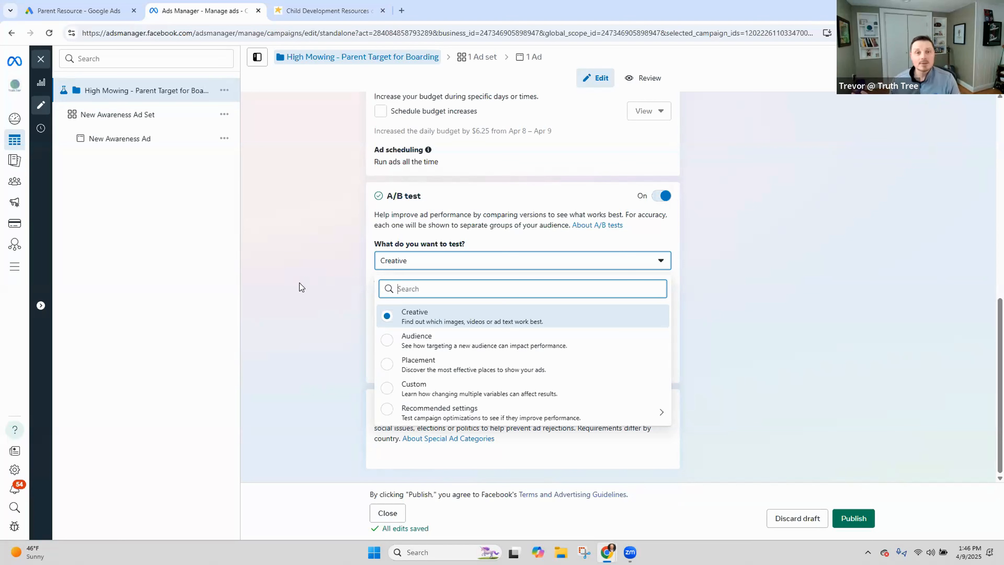
pyautogui.click(305, 266)
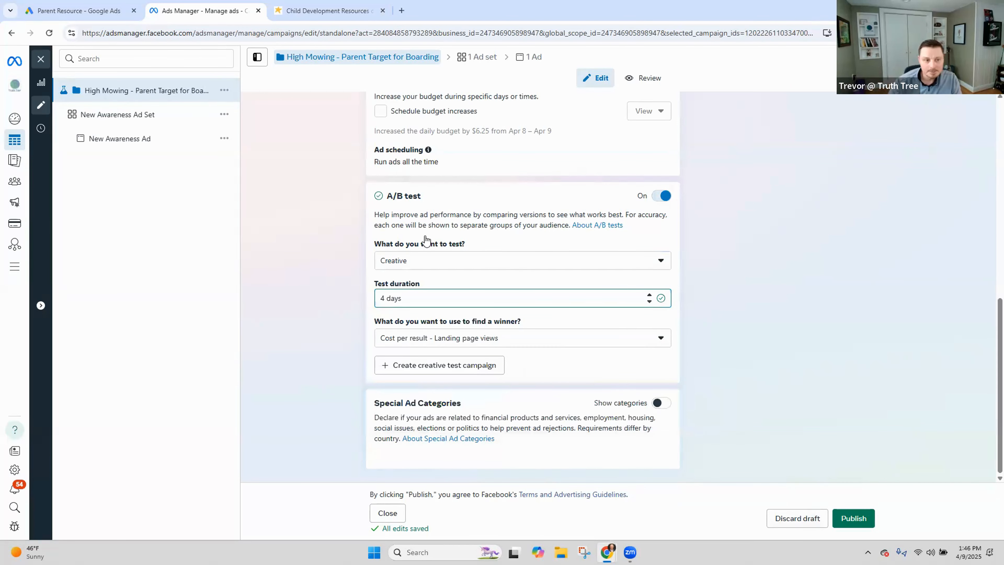
# Open New Awareness Ad Set and review its conversion, budget and audience location settings
pyautogui.click(154, 115)
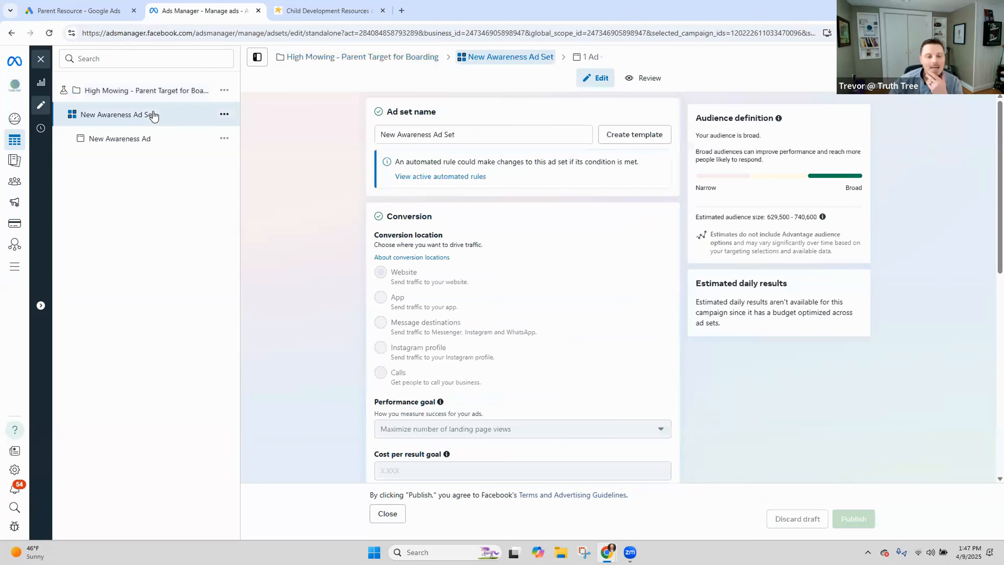
pyautogui.scroll(-10, 394, 203)
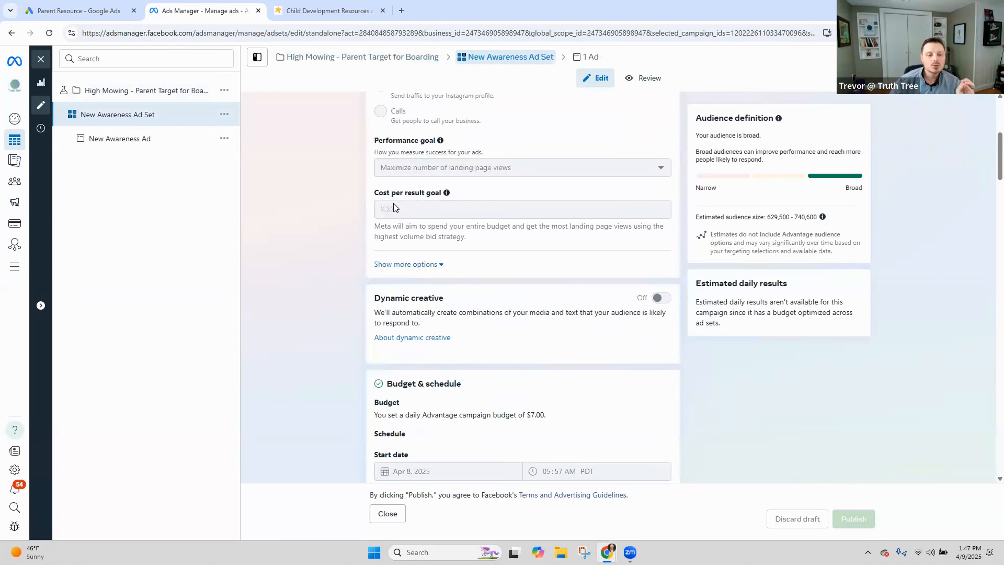
pyautogui.scroll(-9, 393, 204)
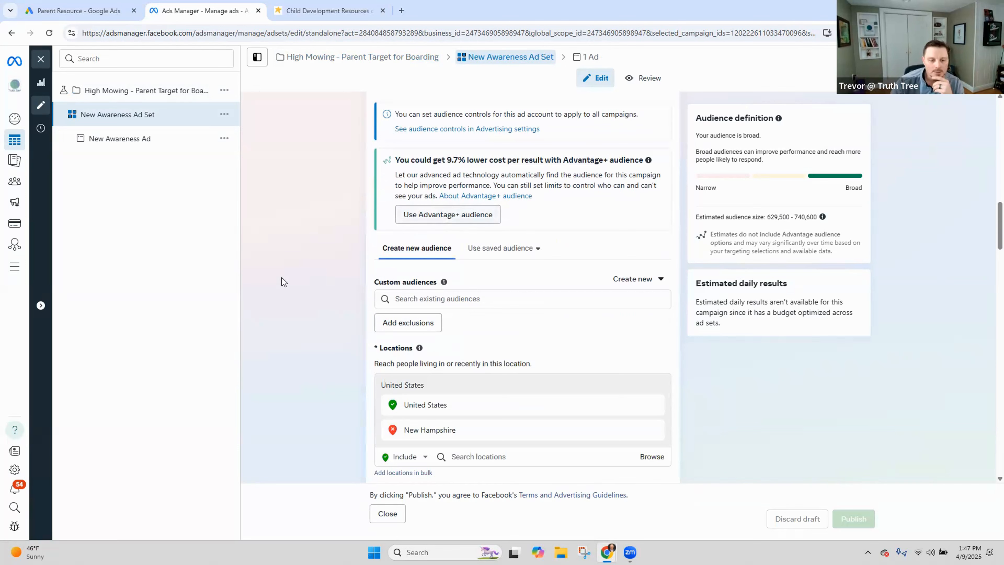
pyautogui.scroll(-2, 338, 288)
pyautogui.scroll(-1, 339, 287)
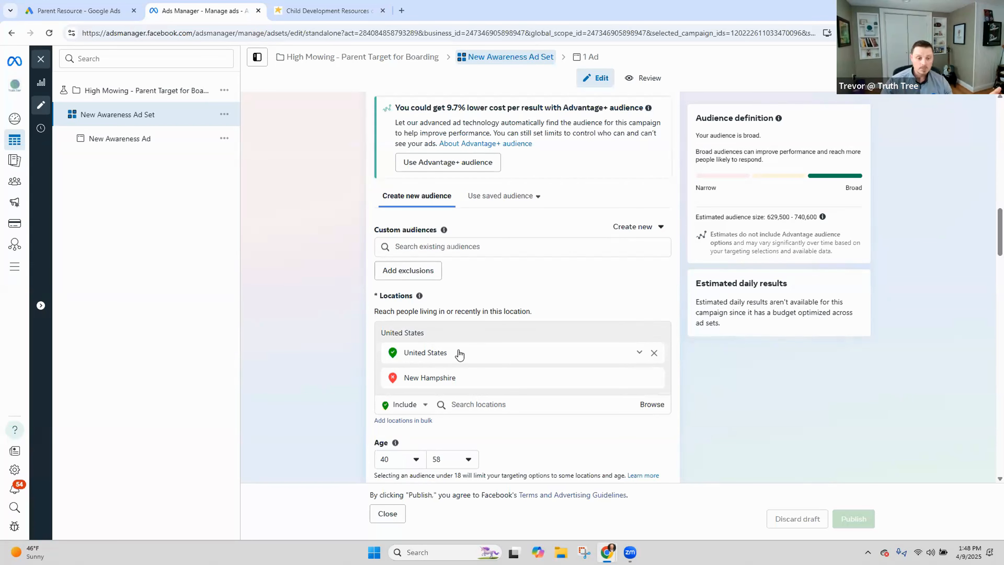
pyautogui.scroll(-3, 459, 353)
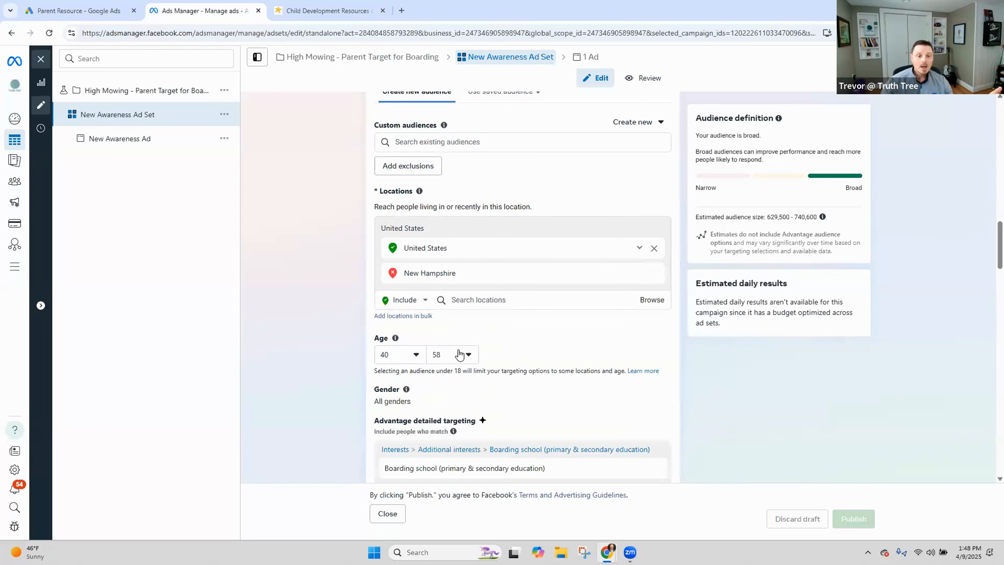
# Look through the minimum age choices for the ad set's audience without changing the selection
pyautogui.click(416, 355)
pyautogui.scroll(2, 420, 405)
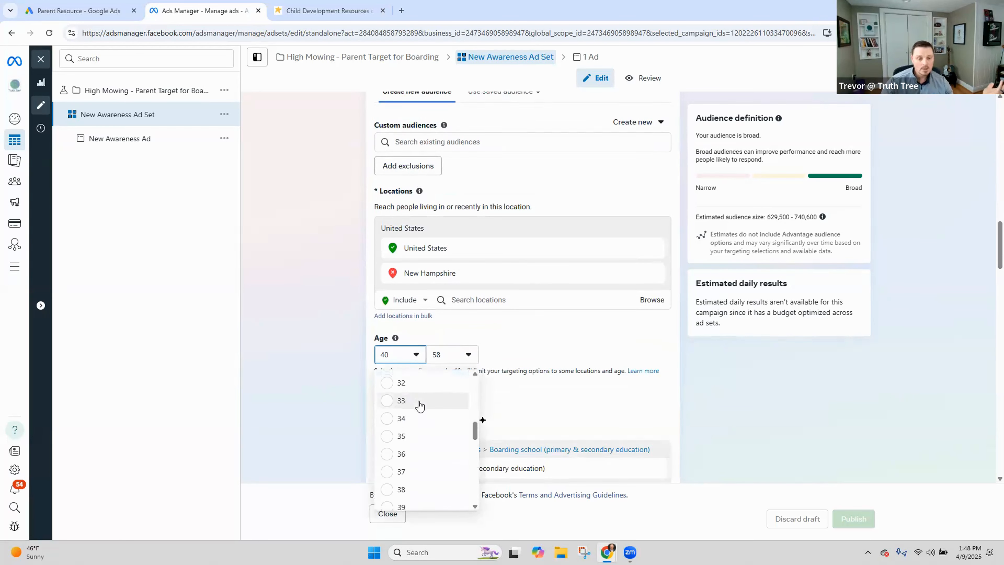
pyautogui.scroll(-3, 419, 406)
pyautogui.click(298, 341)
# Remove the Private school (education) interest from the detailed targeting and check the estimated audience size
pyautogui.scroll(-4, 470, 379)
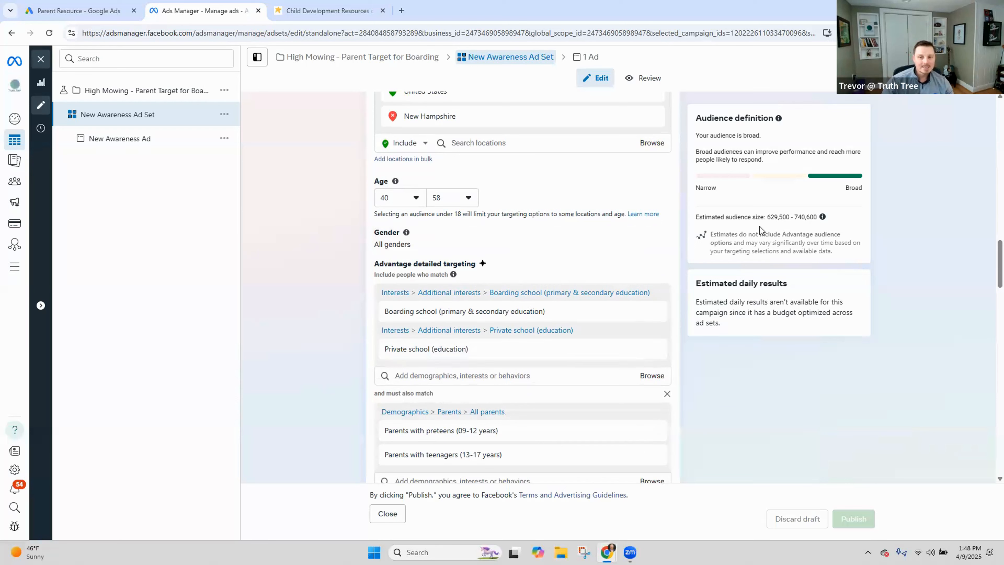
pyautogui.moveTo(767, 218); pyautogui.dragTo(817, 217)
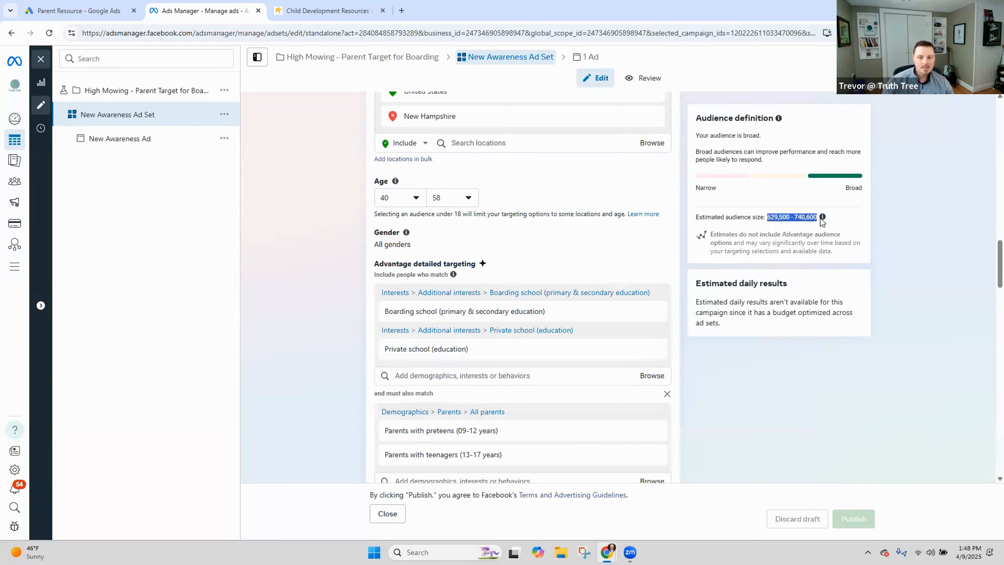
pyautogui.moveTo(430, 313)
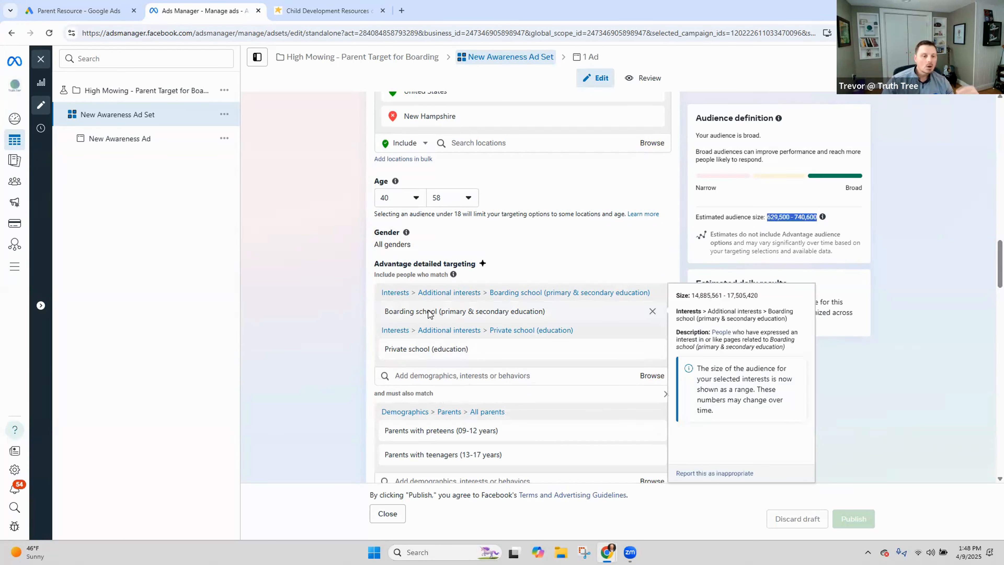
pyautogui.moveTo(442, 345)
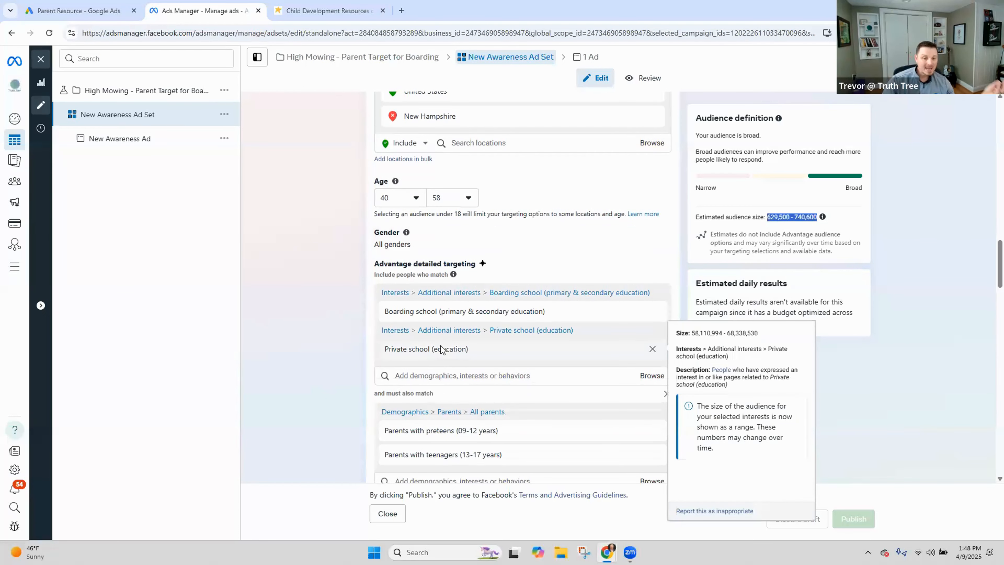
pyautogui.click(652, 349)
pyautogui.moveTo(768, 219); pyautogui.dragTo(812, 225)
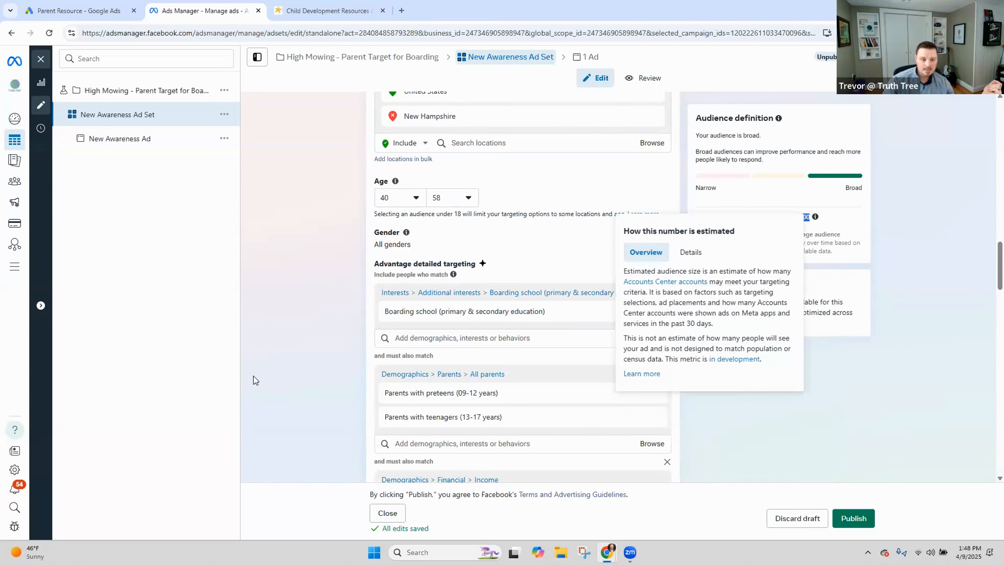
pyautogui.click(278, 328)
# Remove Parents with preteens (09-12 years) from the parent demographics and check the estimated audience size
pyautogui.moveTo(424, 397)
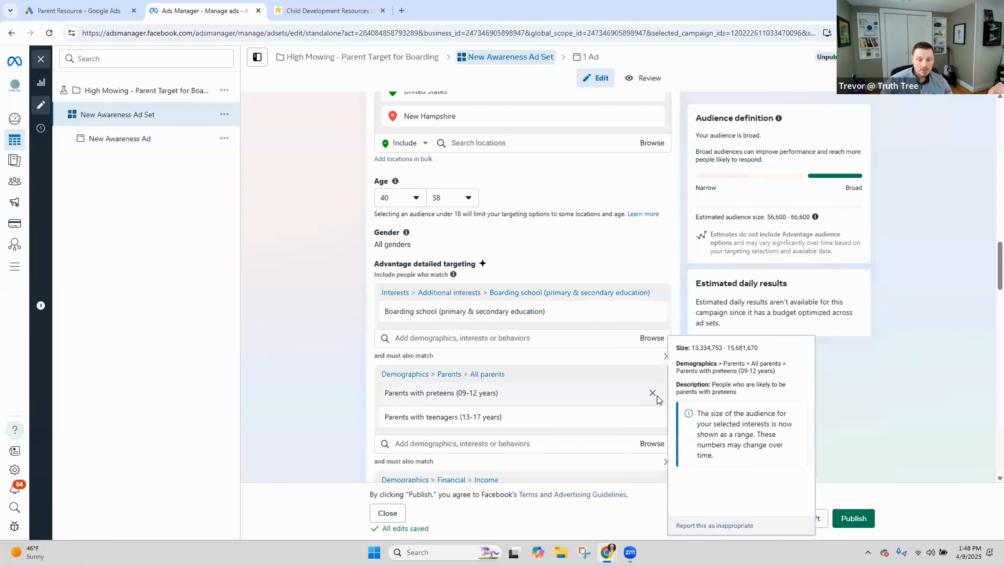
pyautogui.click(646, 394)
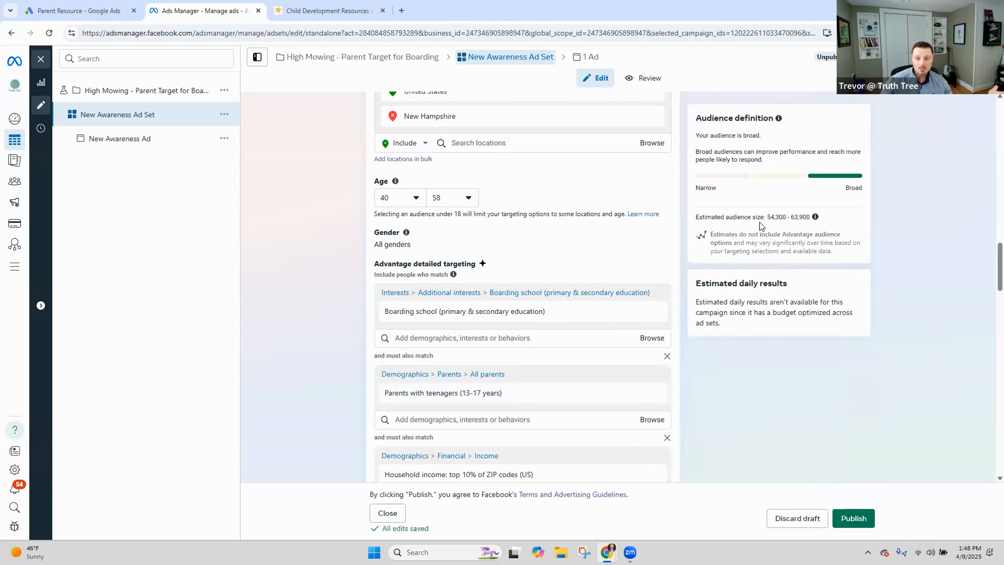
pyautogui.moveTo(767, 217); pyautogui.dragTo(811, 220)
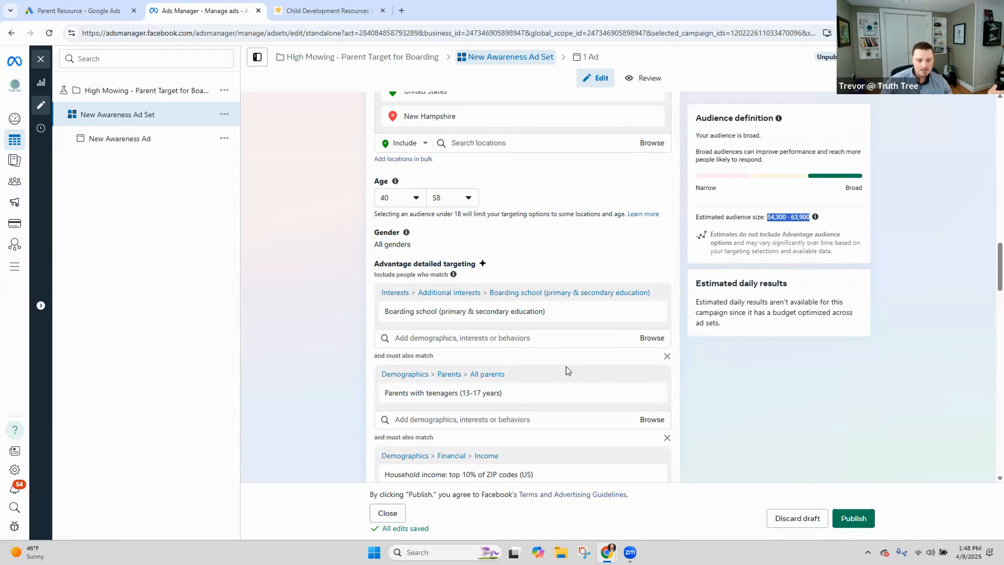
# Remove the top 25%-50% and top 10%-25% household income brackets from the targeting and check the estimated audience size
pyautogui.scroll(-4, 566, 366)
pyautogui.moveTo(372, 280); pyautogui.dragTo(455, 286)
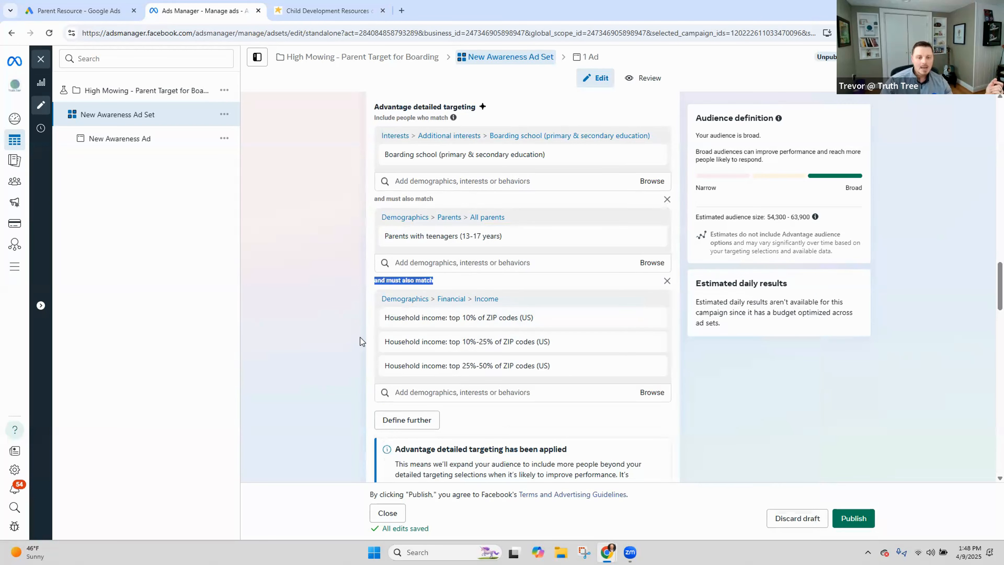
pyautogui.moveTo(542, 370)
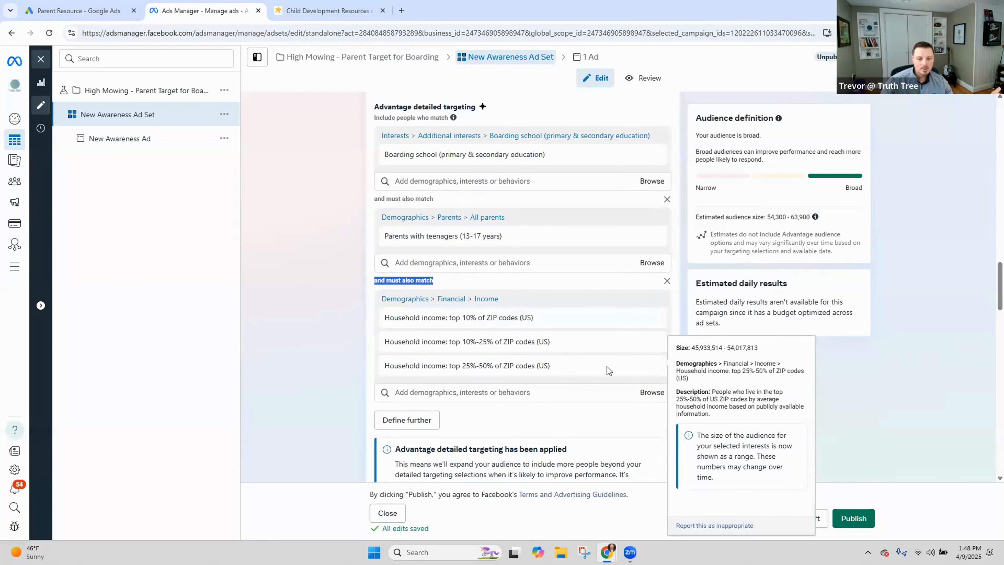
pyautogui.click(653, 365)
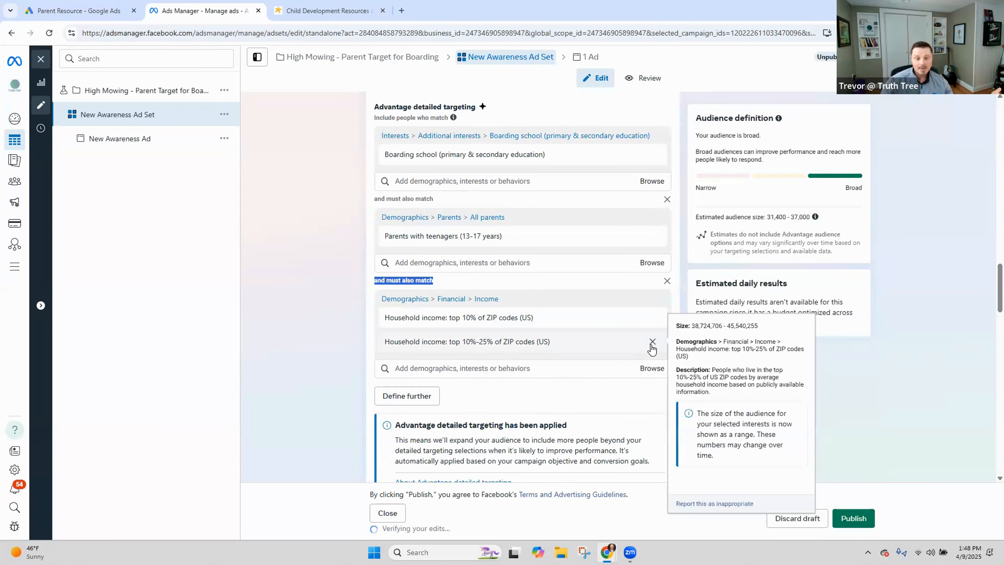
pyautogui.click(652, 343)
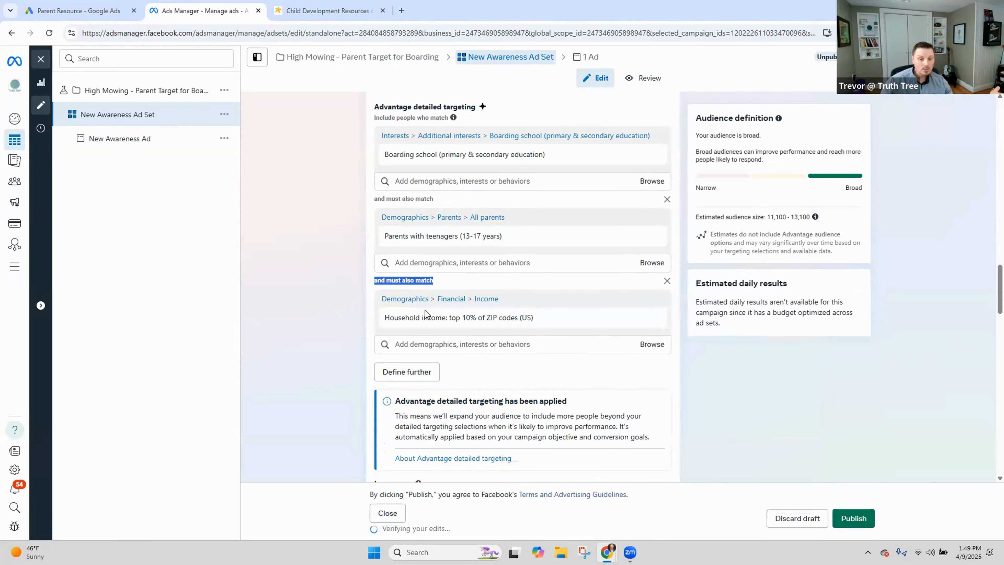
pyautogui.moveTo(767, 216); pyautogui.dragTo(810, 218)
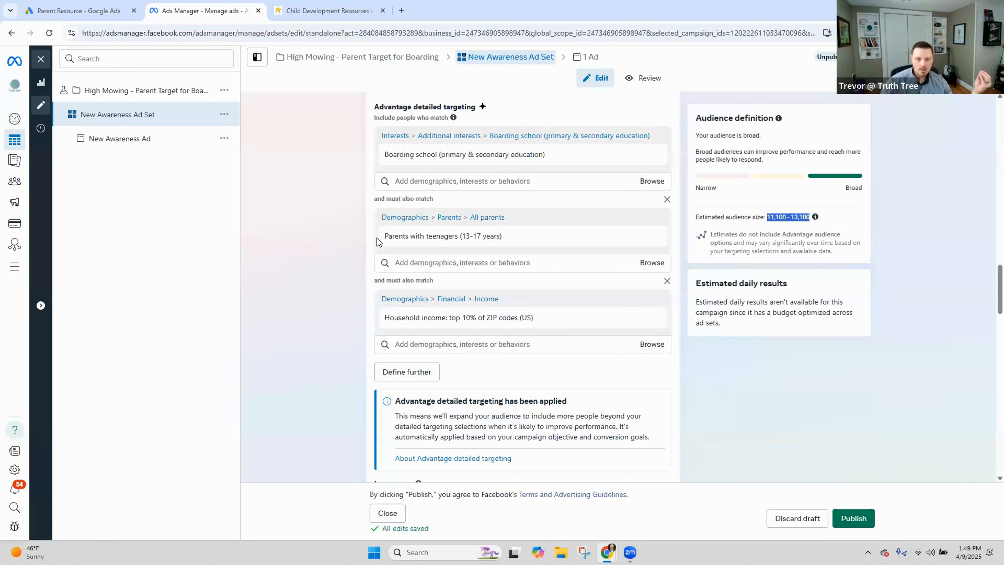
# Browse the Behaviors targeting categories for the household income group, expanding Mobile Device User and All Mobile Devices by Operating System
pyautogui.moveTo(381, 318)
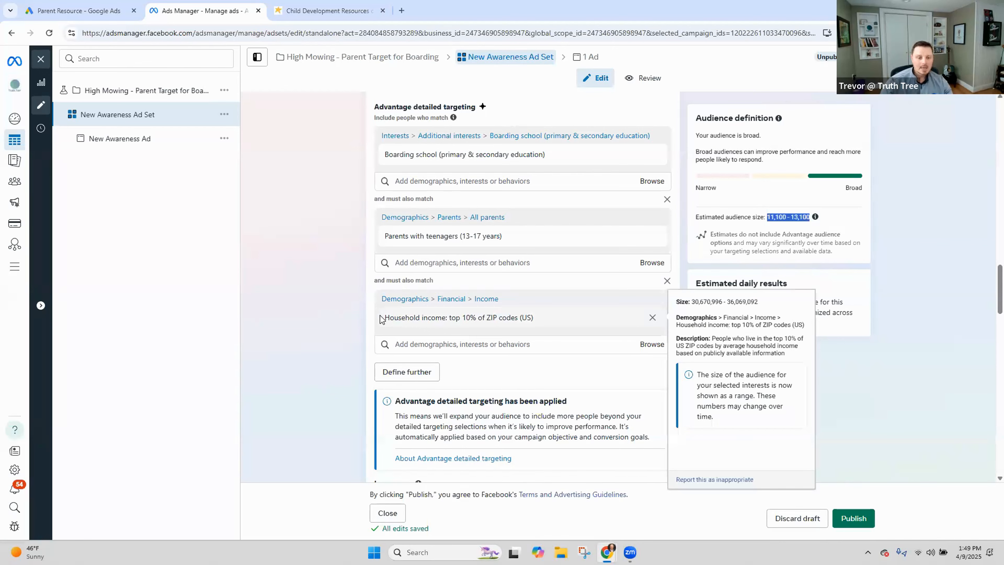
pyautogui.scroll(-3, 380, 318)
pyautogui.scroll(2, 434, 311)
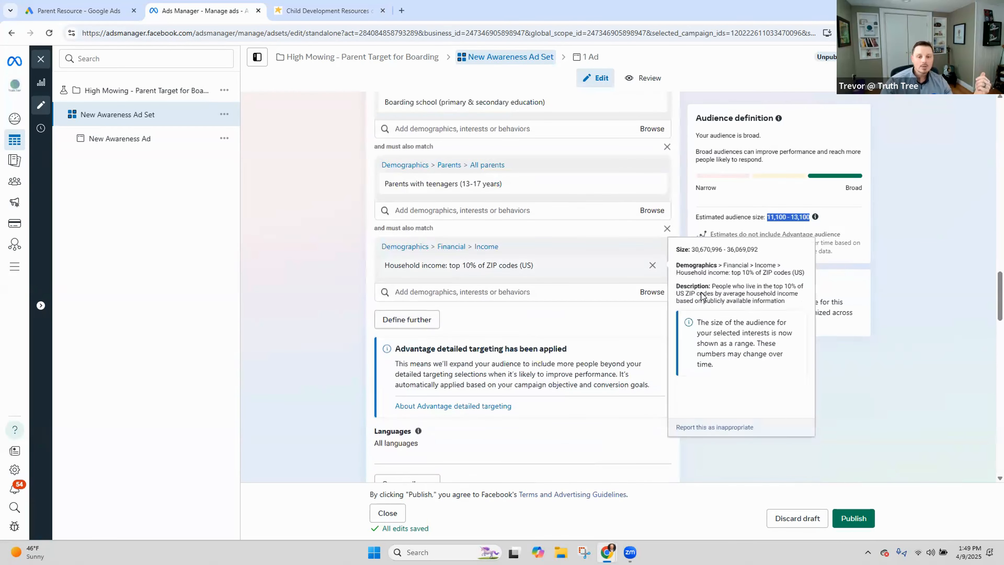
pyautogui.click(653, 291)
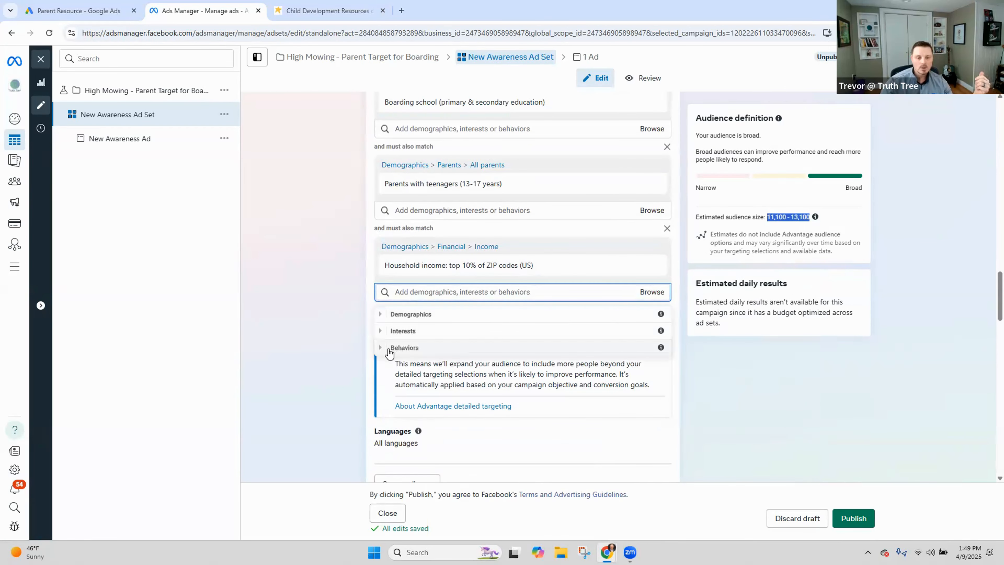
pyautogui.click(379, 349)
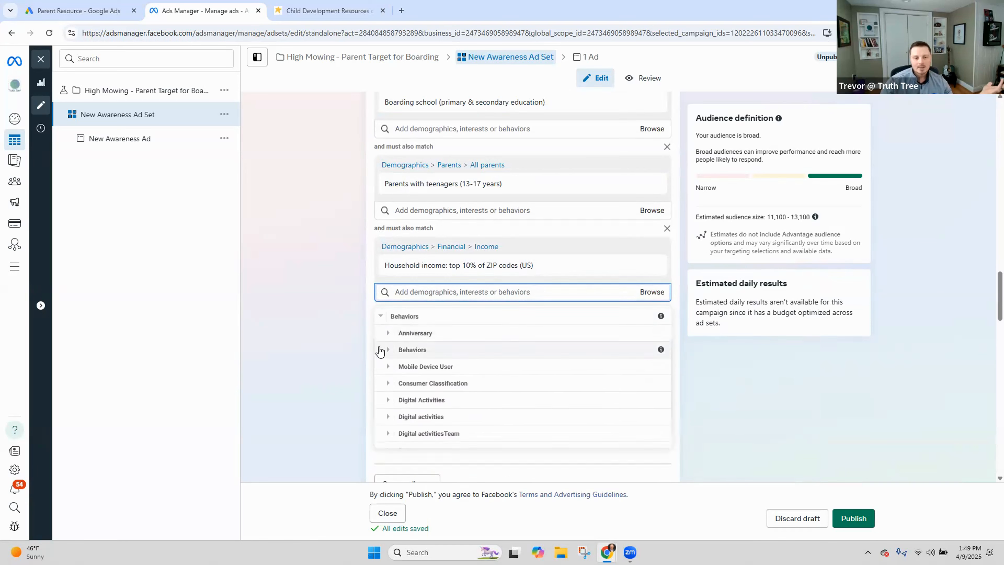
pyautogui.click(389, 364)
pyautogui.click(396, 330)
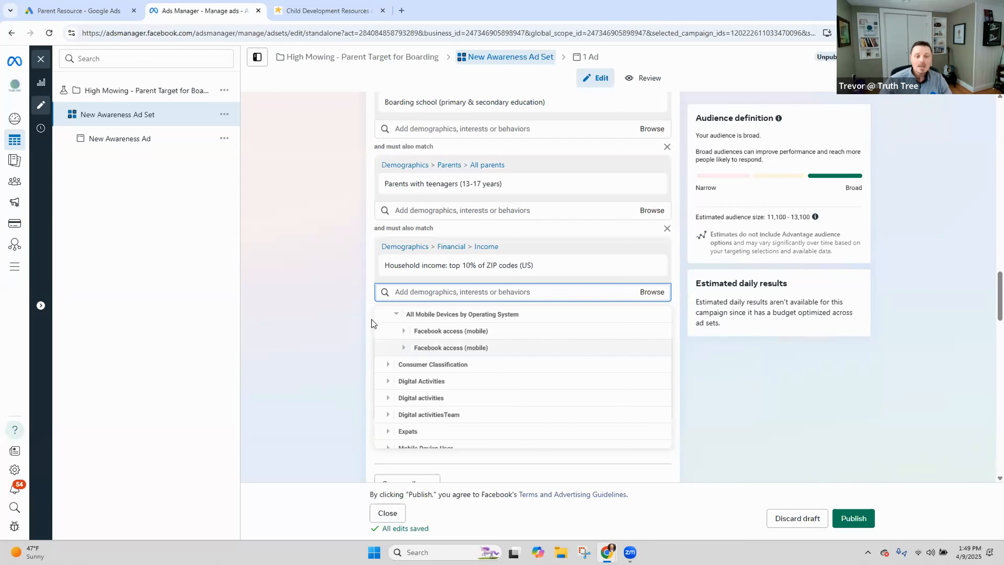
# Collapse All Mobile Devices by Operating System and look through the remaining Behaviors categories for the household income group
pyautogui.click(395, 315)
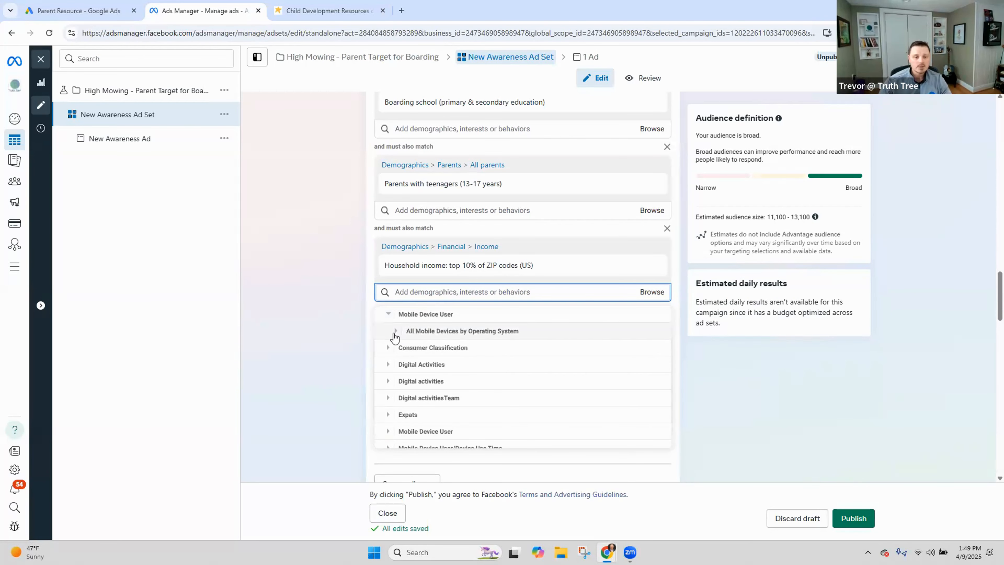
pyautogui.click(395, 332)
pyautogui.scroll(-1, 504, 337)
pyautogui.scroll(-2, 505, 337)
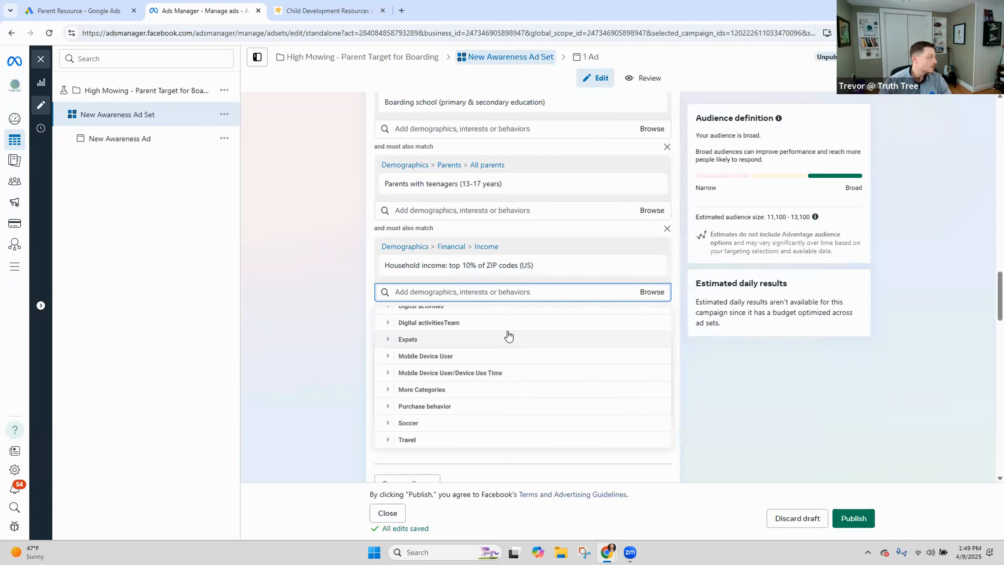
# Review the ad set's selected platforms and placements, from Feeds through Stories and Reels to Apps and sites
pyautogui.scroll(-6, 781, 397)
pyautogui.scroll(-8, 781, 397)
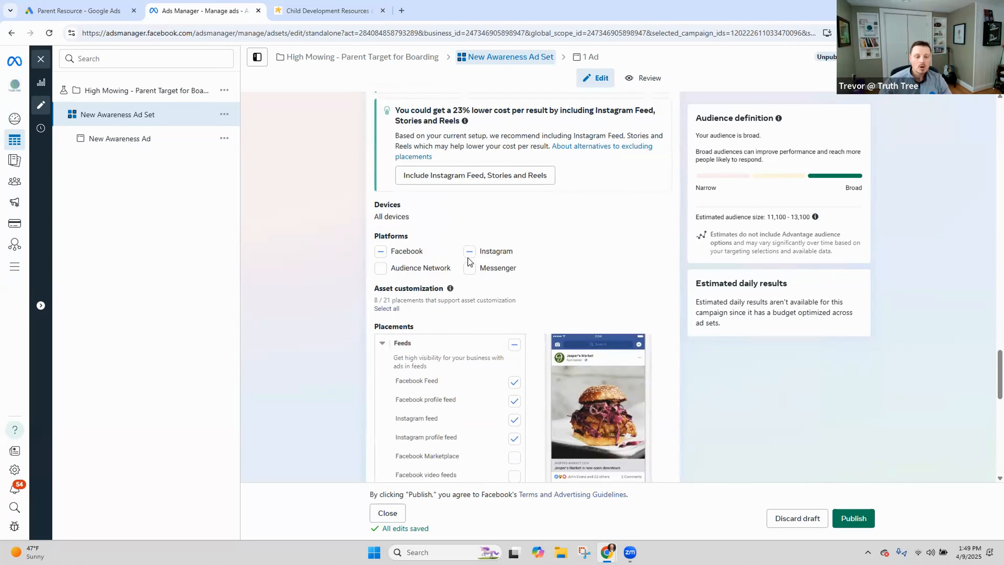
pyautogui.scroll(-3, 523, 267)
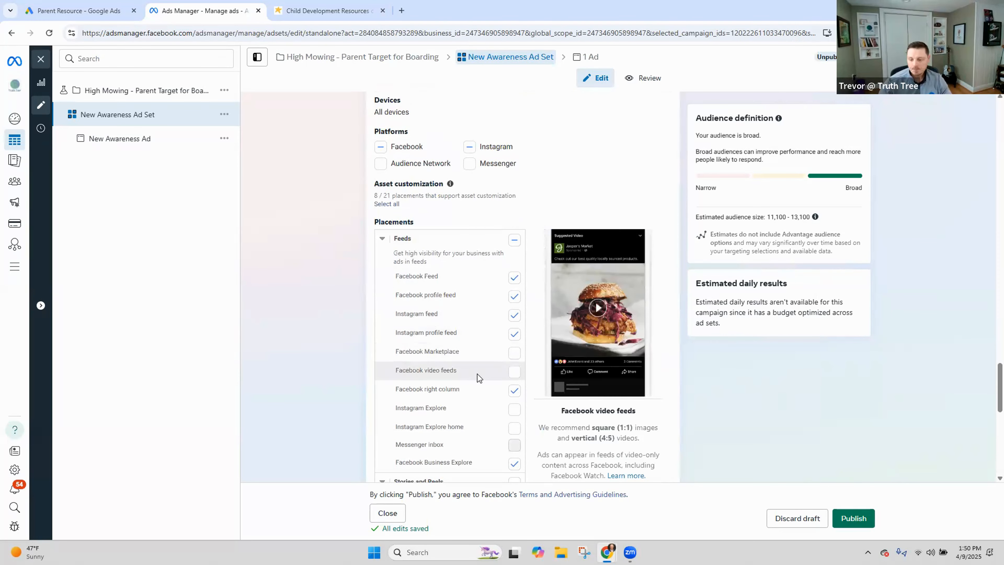
pyautogui.scroll(-10, 478, 375)
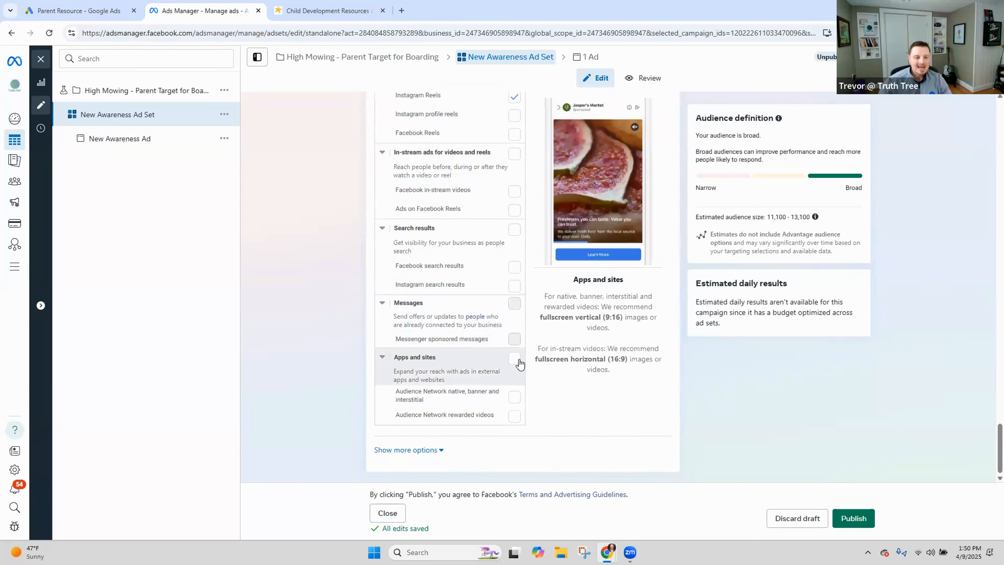
pyautogui.scroll(6, 520, 356)
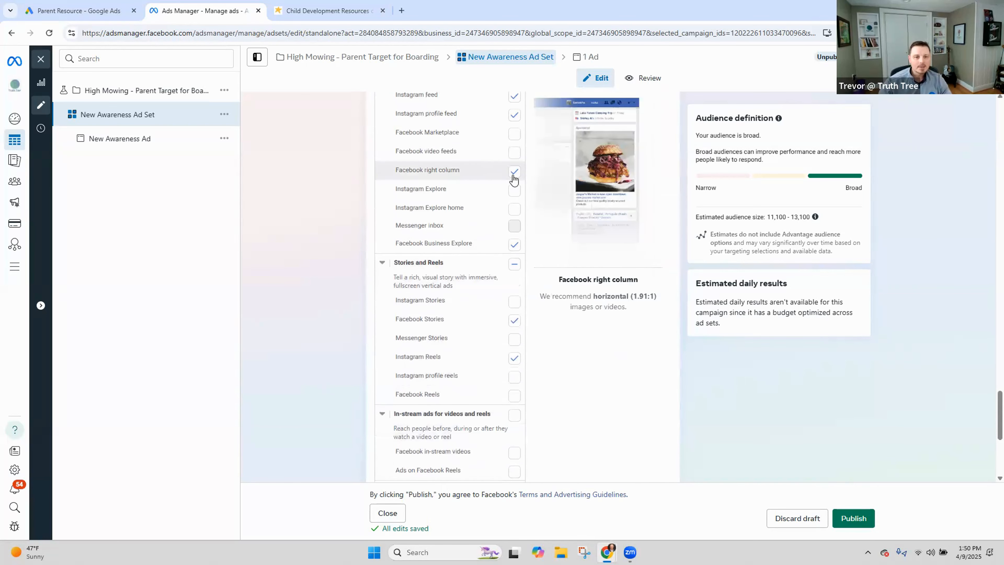
pyautogui.scroll(2, 514, 174)
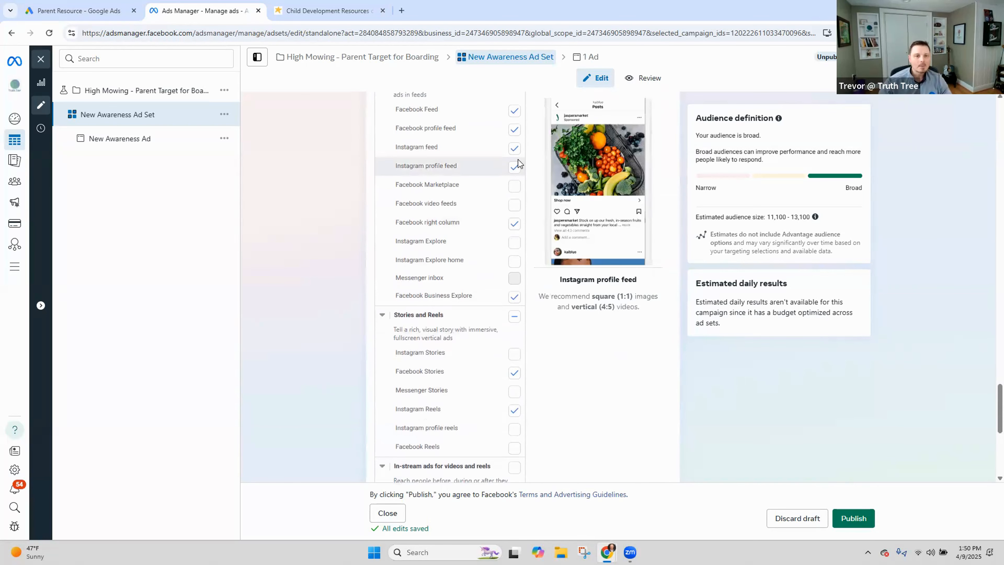
# Open the New Awareness Ad, expand the full text in its Facebook Feed preview and locate the Primary text section
pyautogui.click(129, 140)
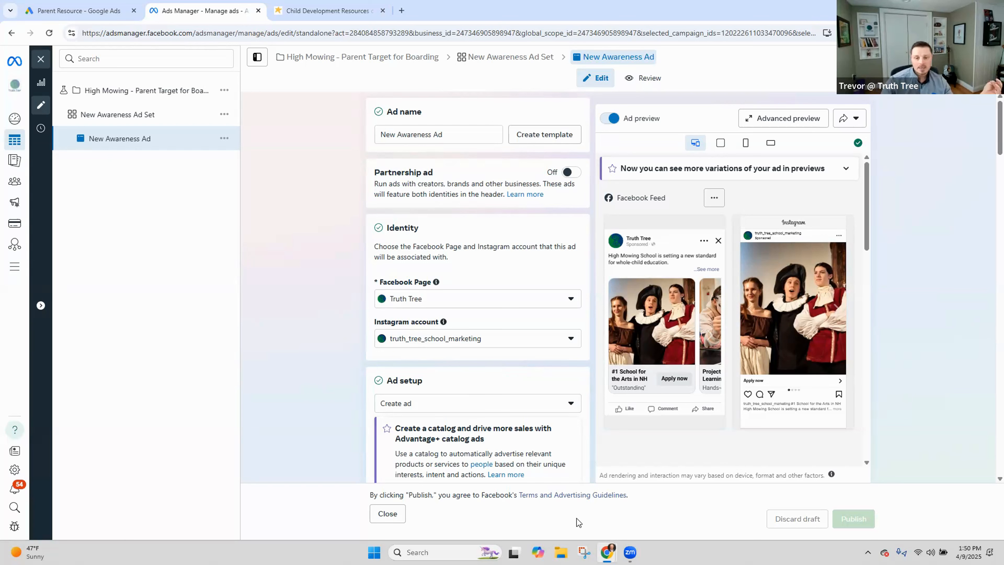
pyautogui.click(707, 270)
pyautogui.scroll(-1, 591, 284)
pyautogui.scroll(-15, 580, 291)
pyautogui.scroll(-9, 581, 296)
pyautogui.scroll(-9, 580, 291)
pyautogui.scroll(-3, 504, 342)
pyautogui.scroll(2, 435, 277)
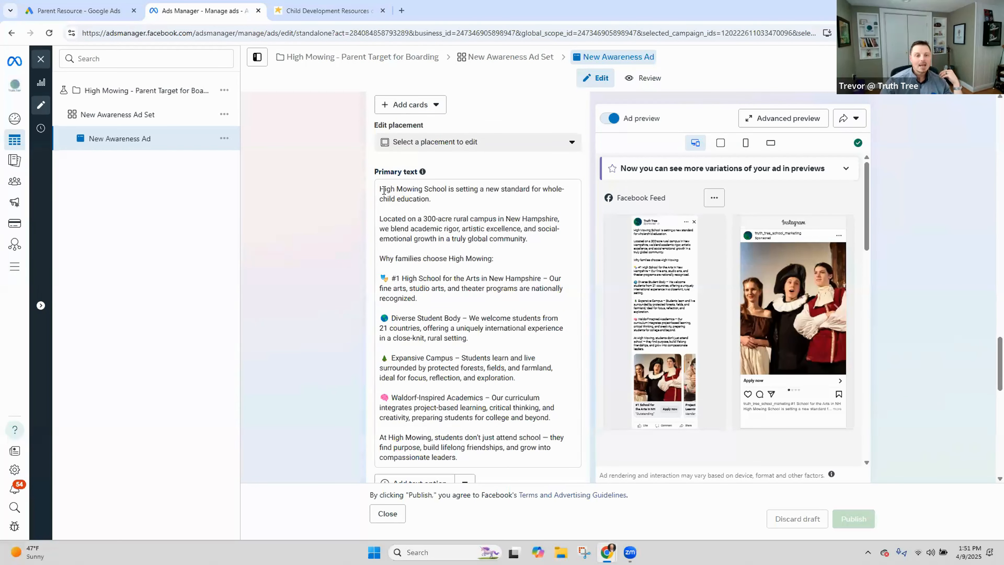
# Highlight the ad's entire primary text for review and clear the selection
pyautogui.click(443, 267)
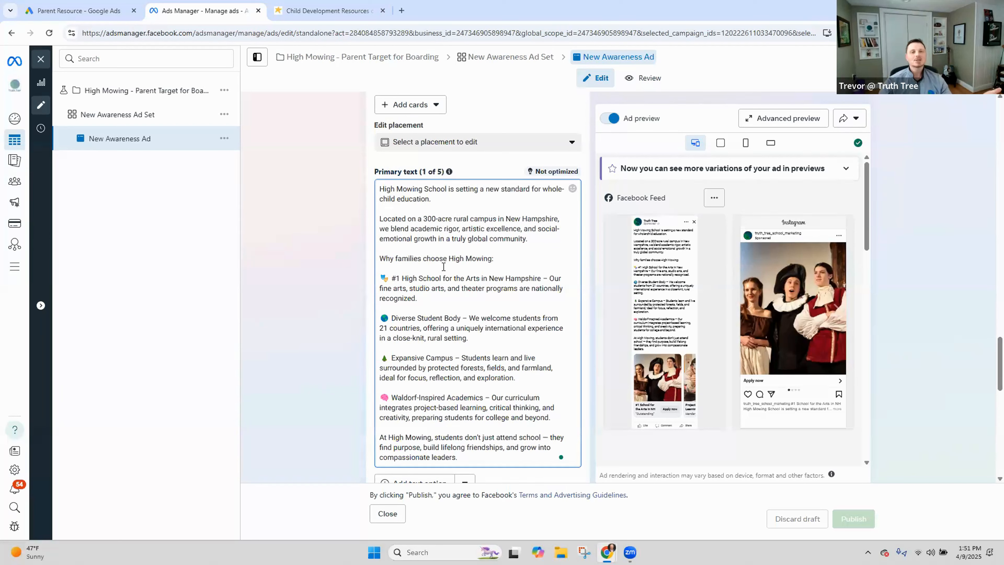
pyautogui.moveTo(528, 469); pyautogui.dragTo(380, 183)
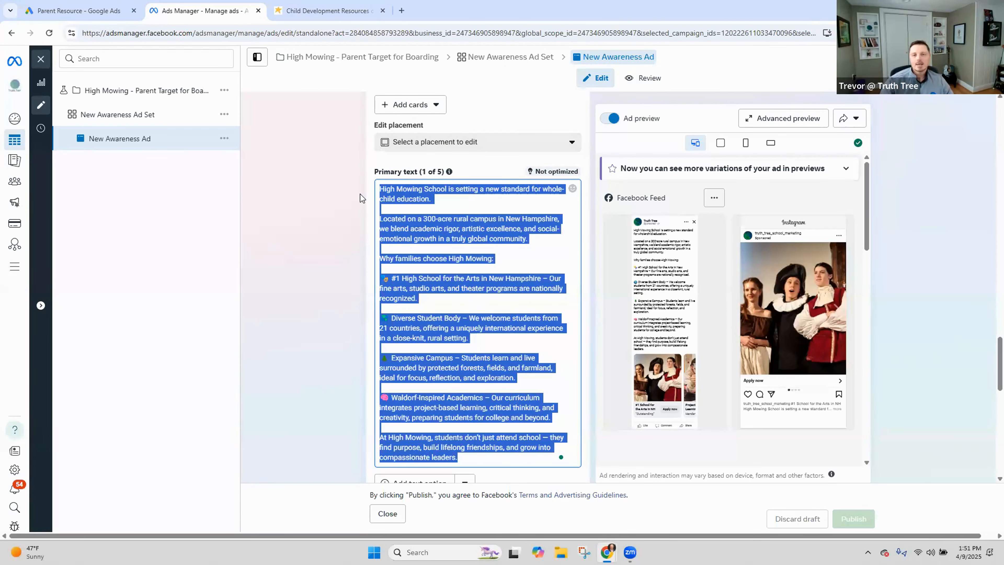
pyautogui.click(366, 178)
pyautogui.scroll(-1, 366, 178)
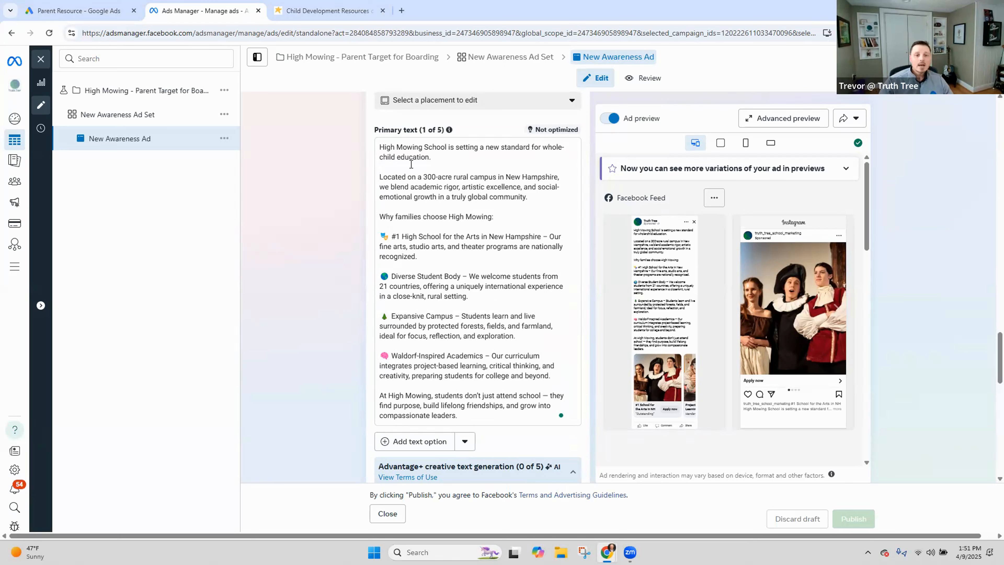
# Highlight the "#1 High School for the Arts in New Hampshire" paragraph and expand the caption in the Instagram feed preview
pyautogui.click(402, 243)
pyautogui.keyDown('shift'); pyautogui.click(380, 234); pyautogui.keyUp('shift')
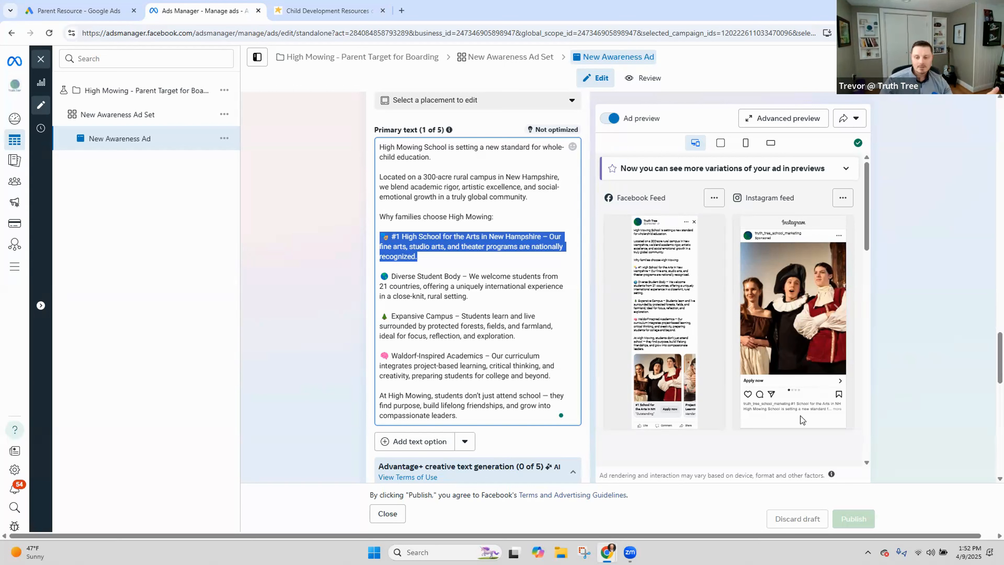
pyautogui.click(839, 409)
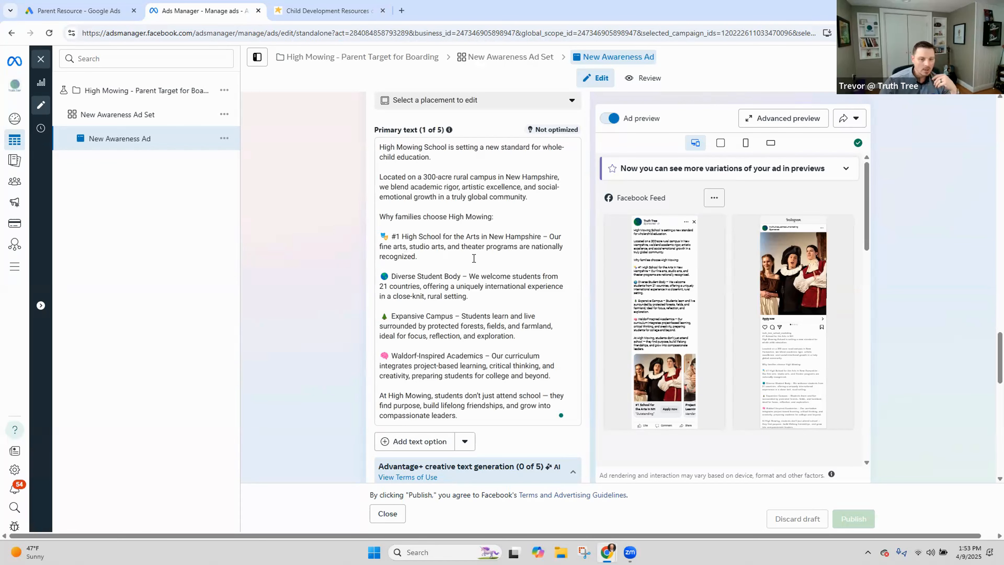
# Turn on Website events tracking for the ad and turn it off again
pyautogui.scroll(-7, 474, 259)
pyautogui.scroll(-4, 474, 261)
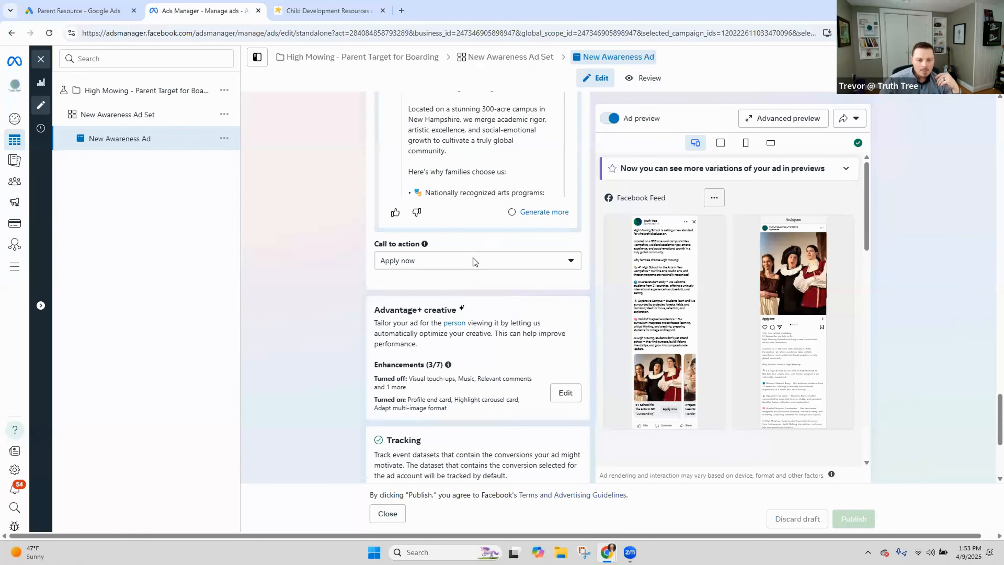
pyautogui.scroll(-5, 475, 259)
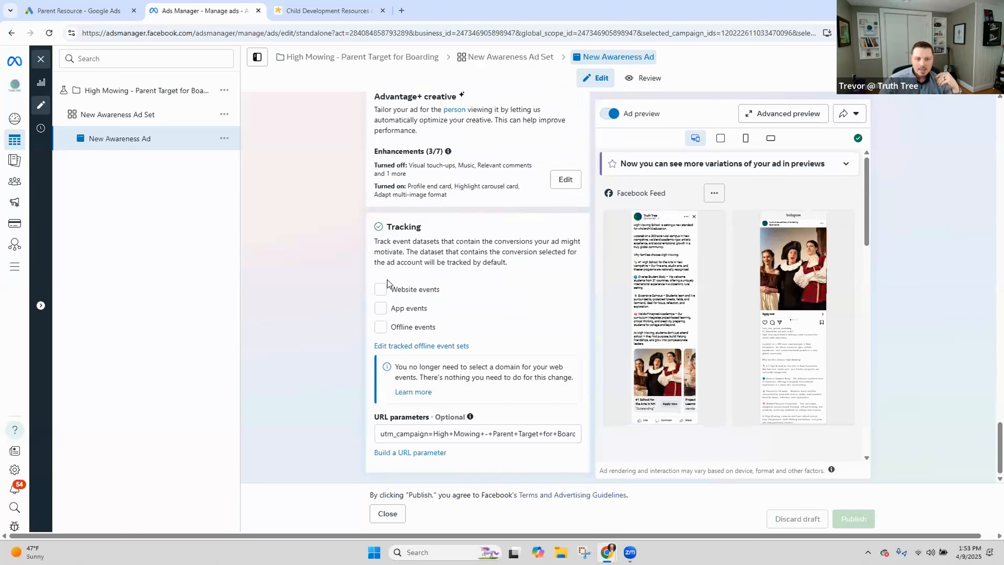
pyautogui.click(381, 290)
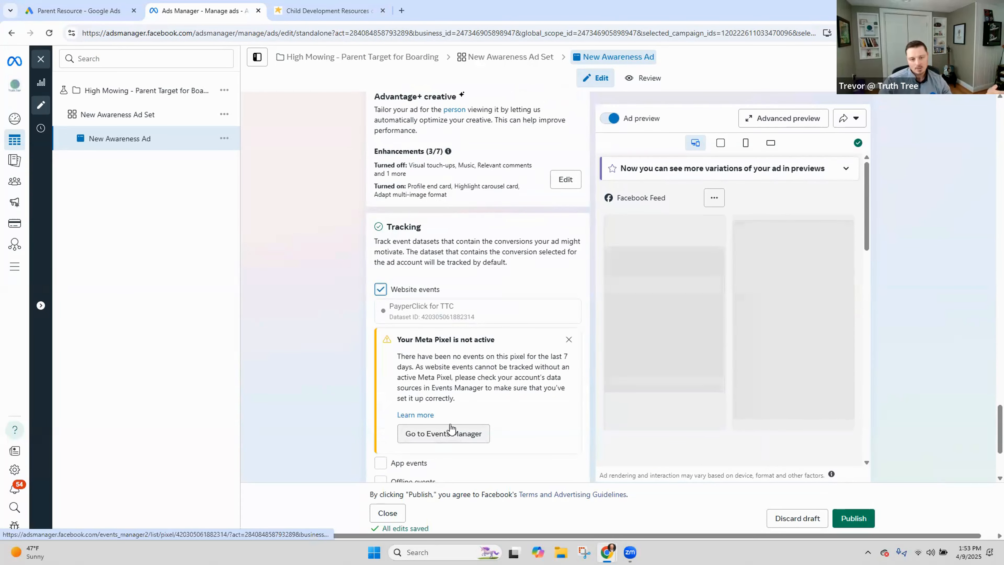
pyautogui.click(381, 289)
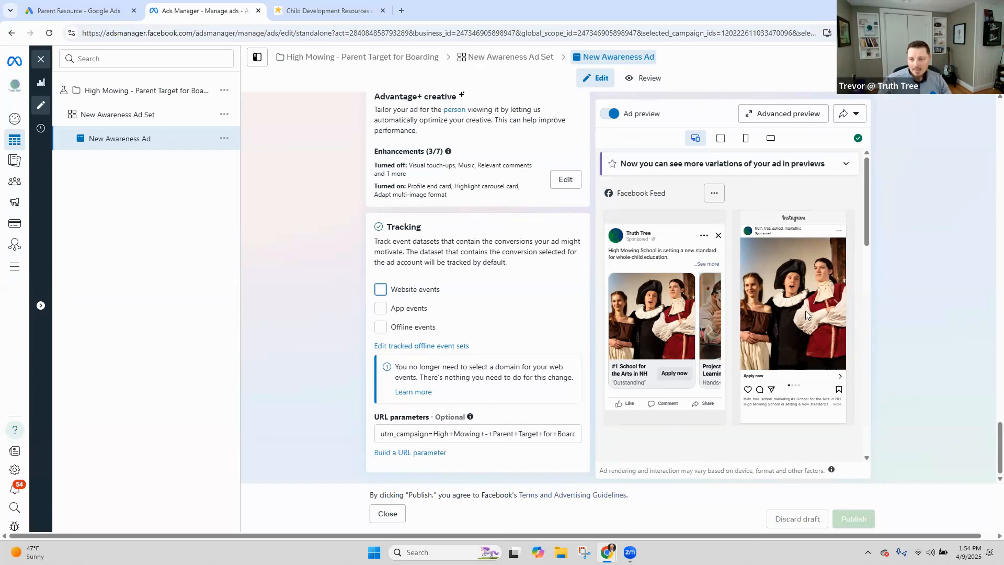
# Page through the Facebook Feed carousel preview to its end card, return to the first card, and revisit the Project-based Learning card
pyautogui.scroll(4, 538, 250)
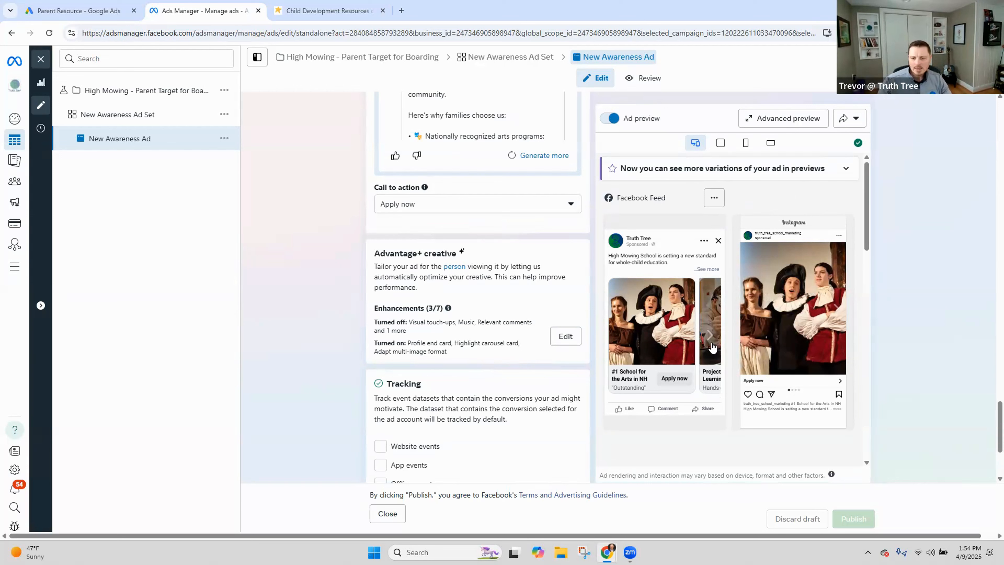
pyautogui.click(711, 335)
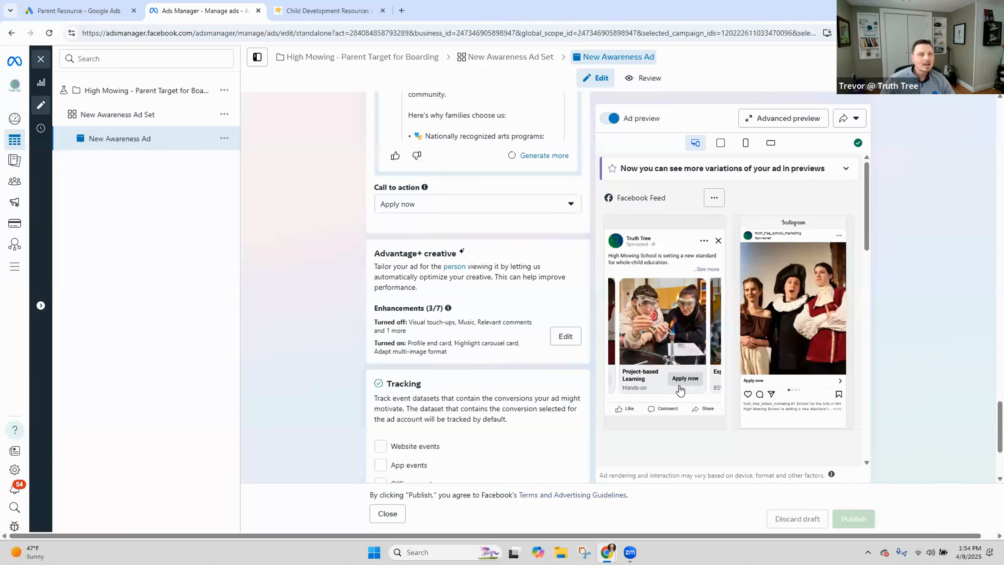
pyautogui.click(709, 337)
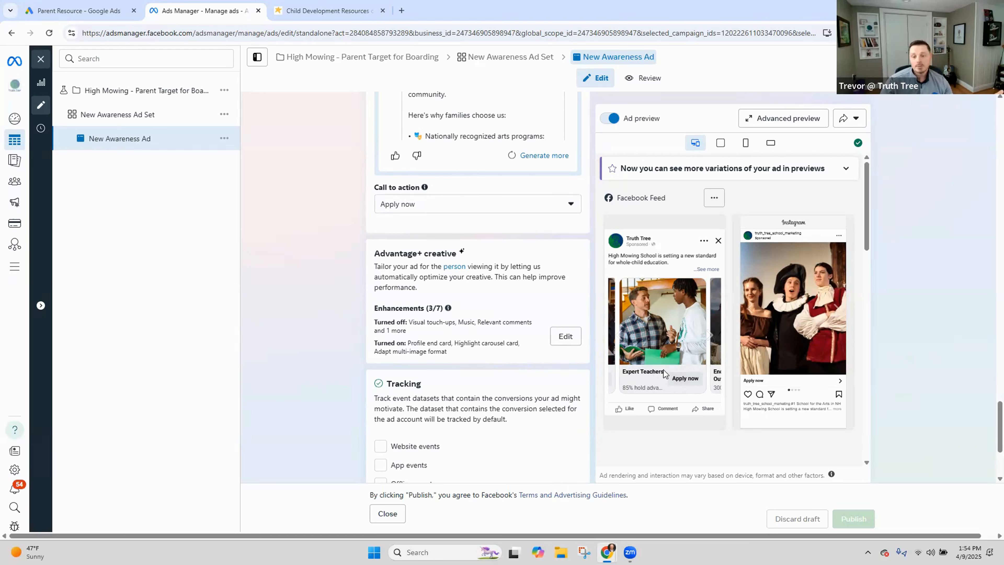
pyautogui.click(709, 333)
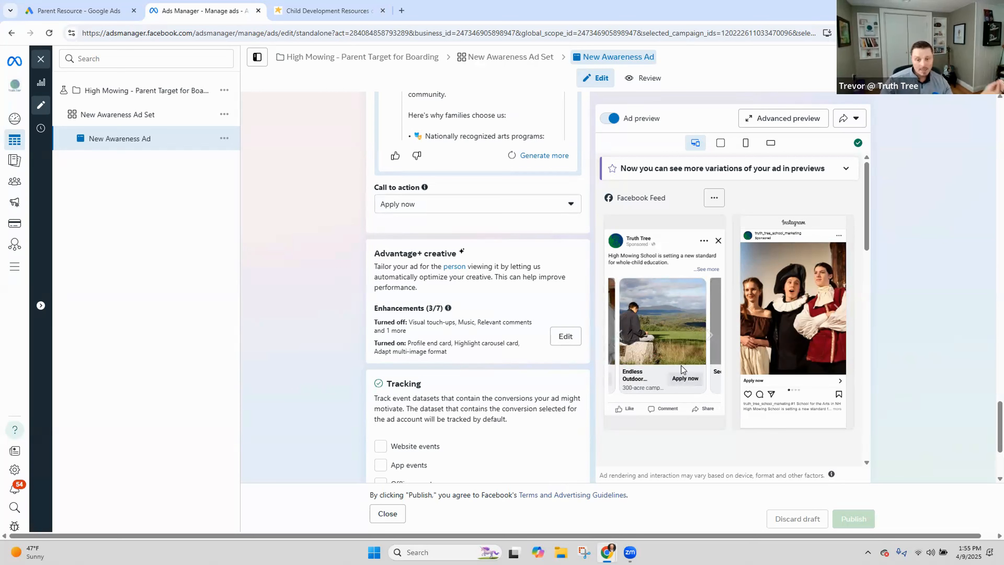
pyautogui.click(709, 335)
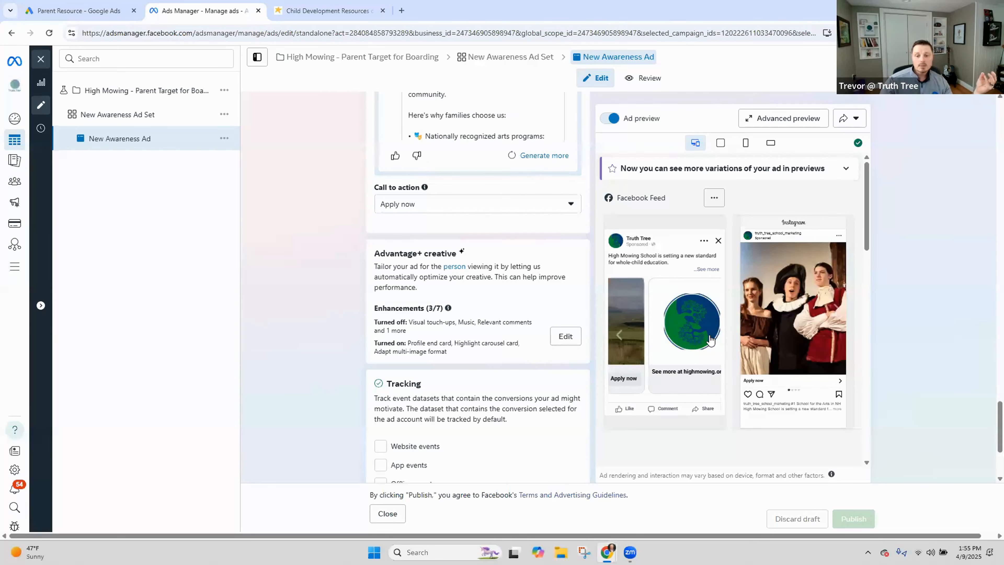
pyautogui.click(617, 335)
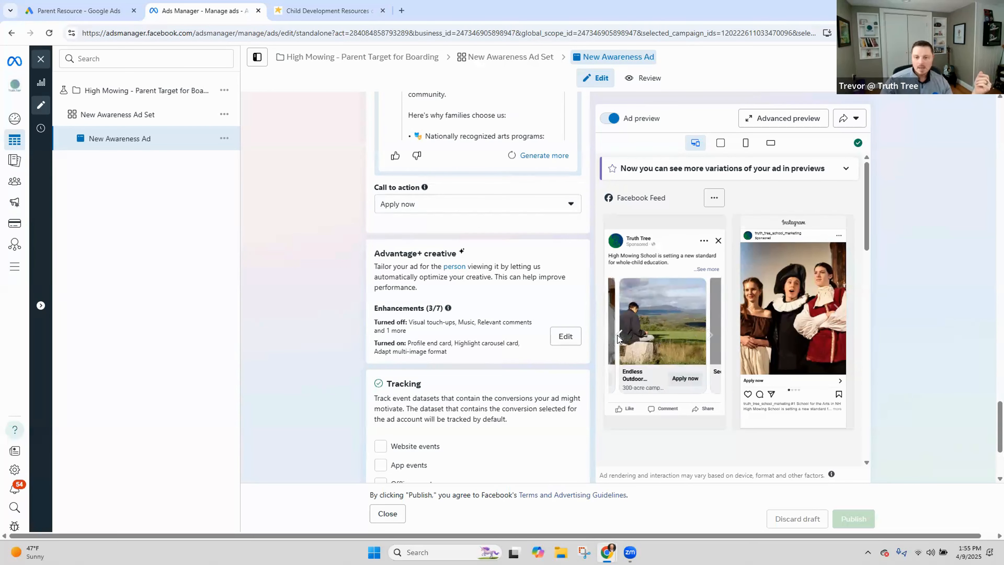
pyautogui.click(618, 336)
pyautogui.click(618, 337)
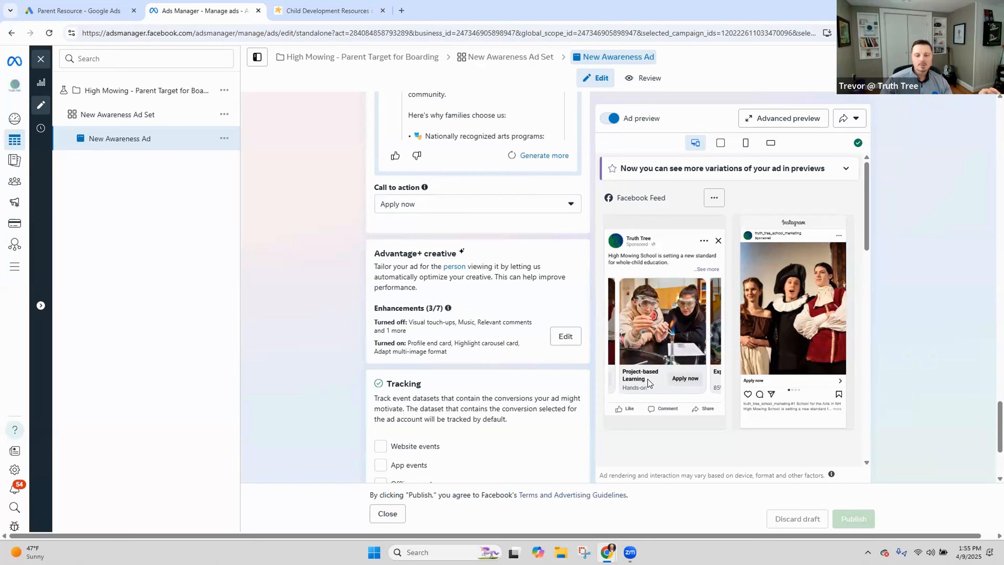
pyautogui.click(618, 336)
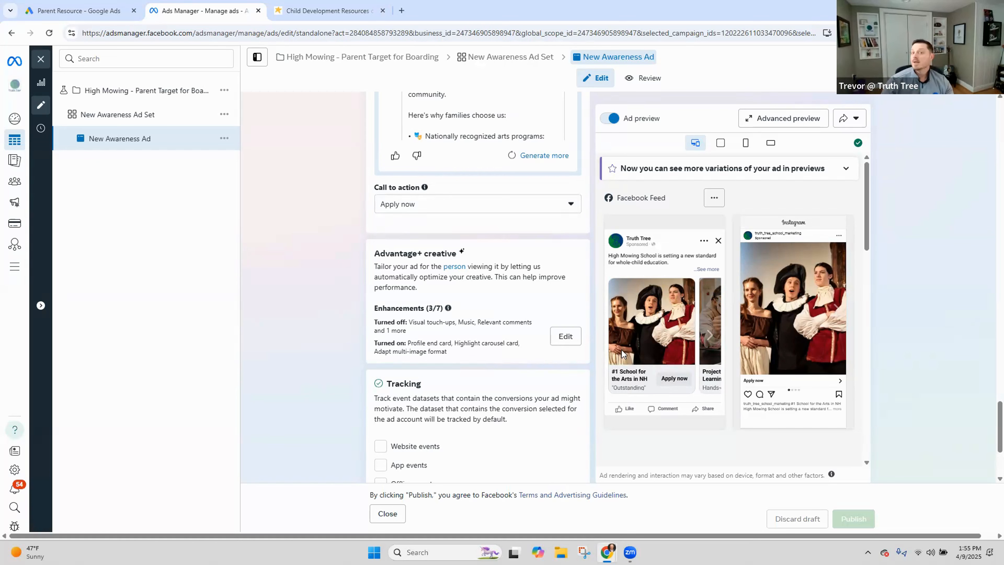
pyautogui.click(709, 336)
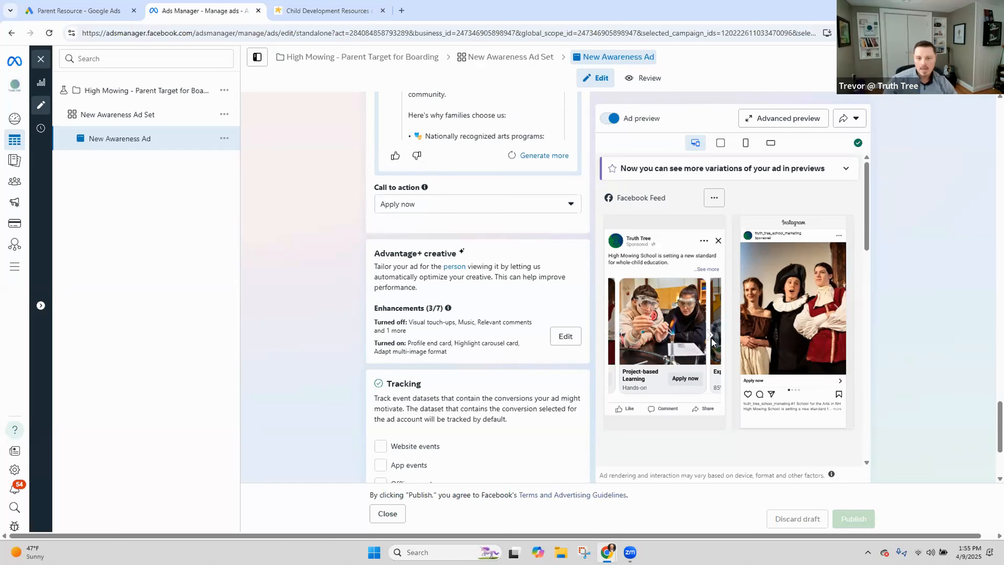
pyautogui.scroll(-4, 429, 334)
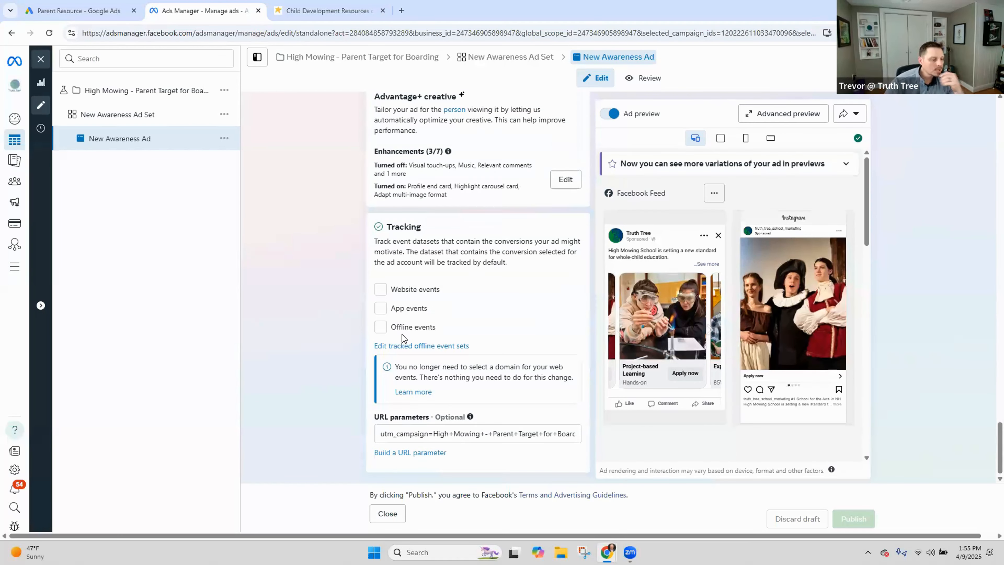